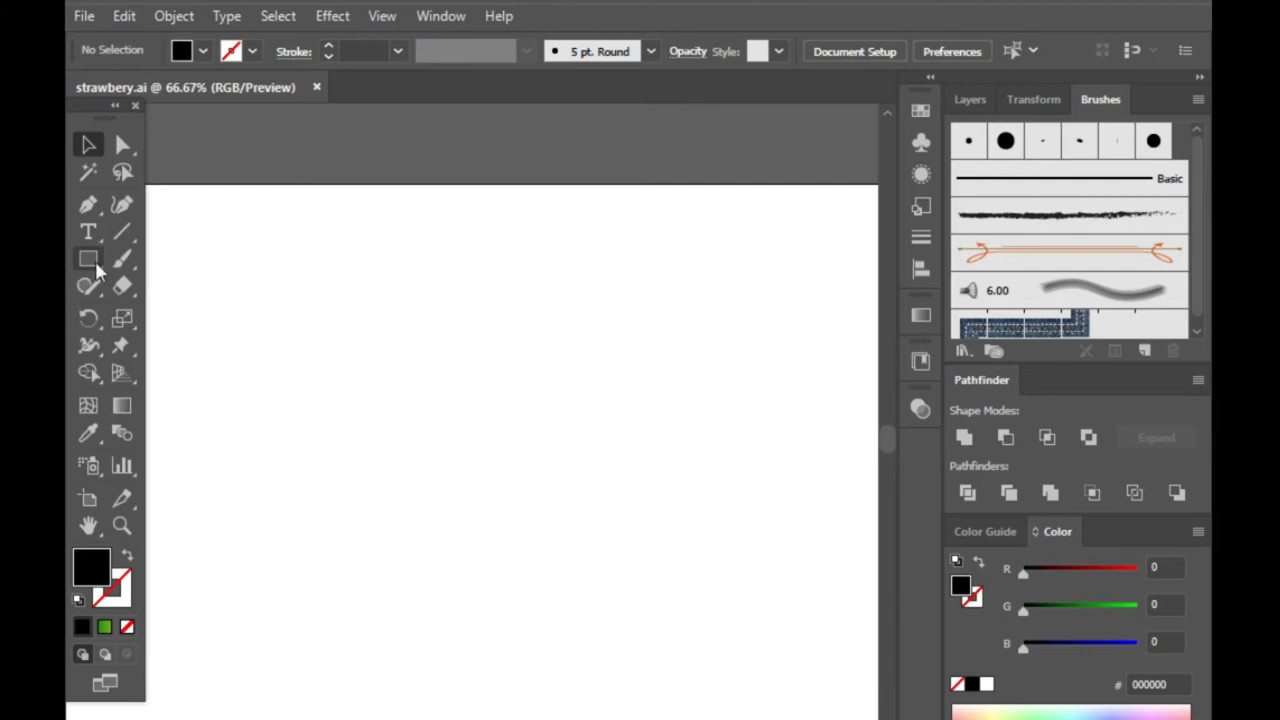
# - Draw a circle mid-artboard and swap it to a 1 pt black outline with no fill
pyautogui.click(170, 315)
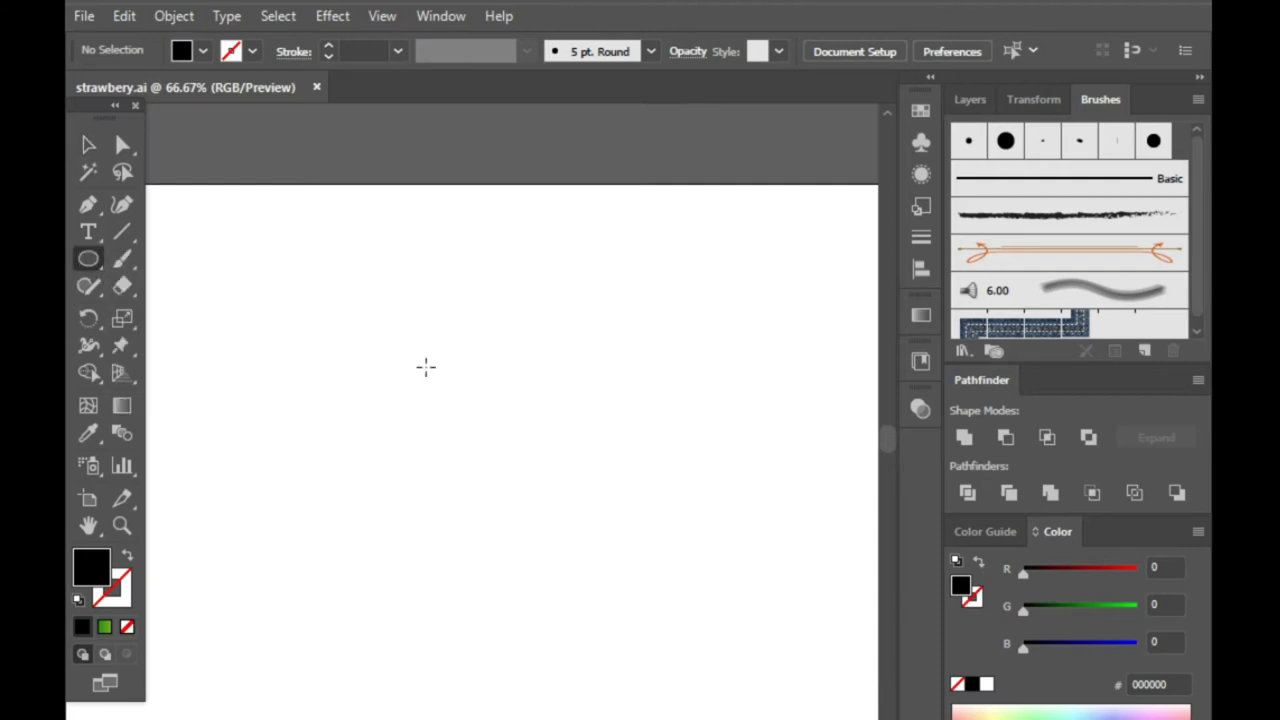
pyautogui.moveTo(374, 303); pyautogui.dragTo(650, 580)
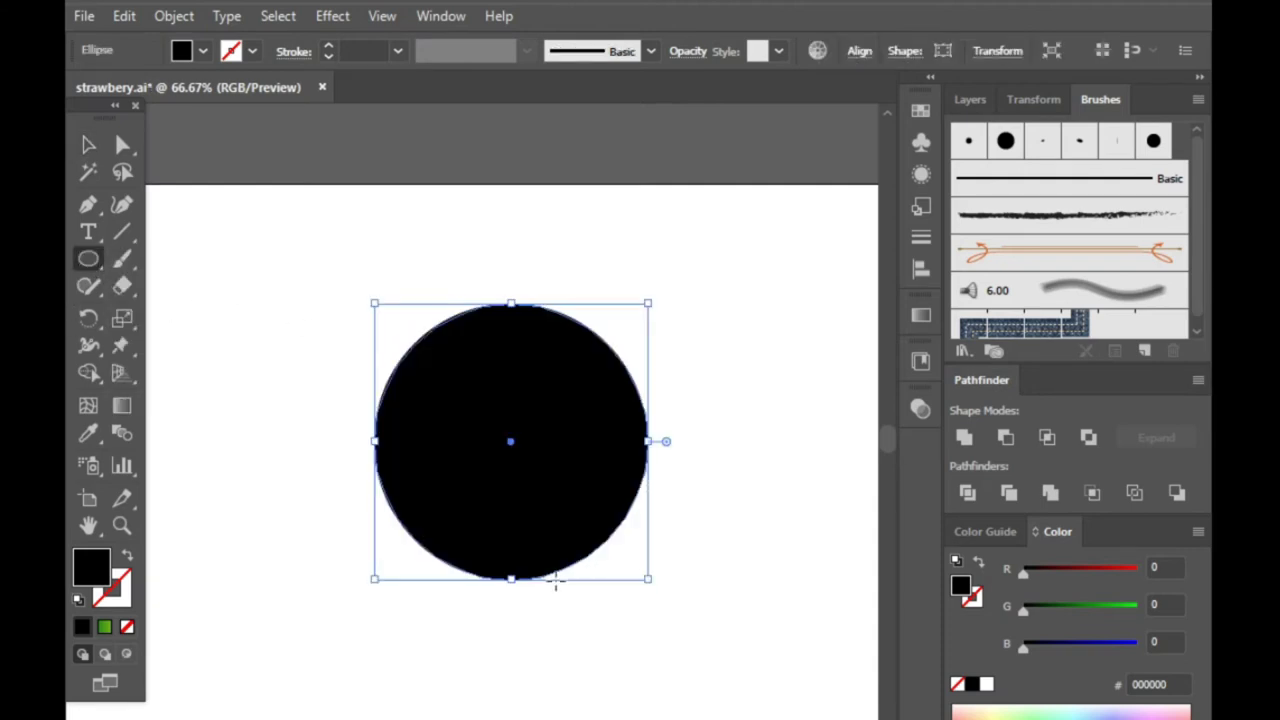
pyautogui.click(122, 143)
pyautogui.click(127, 556)
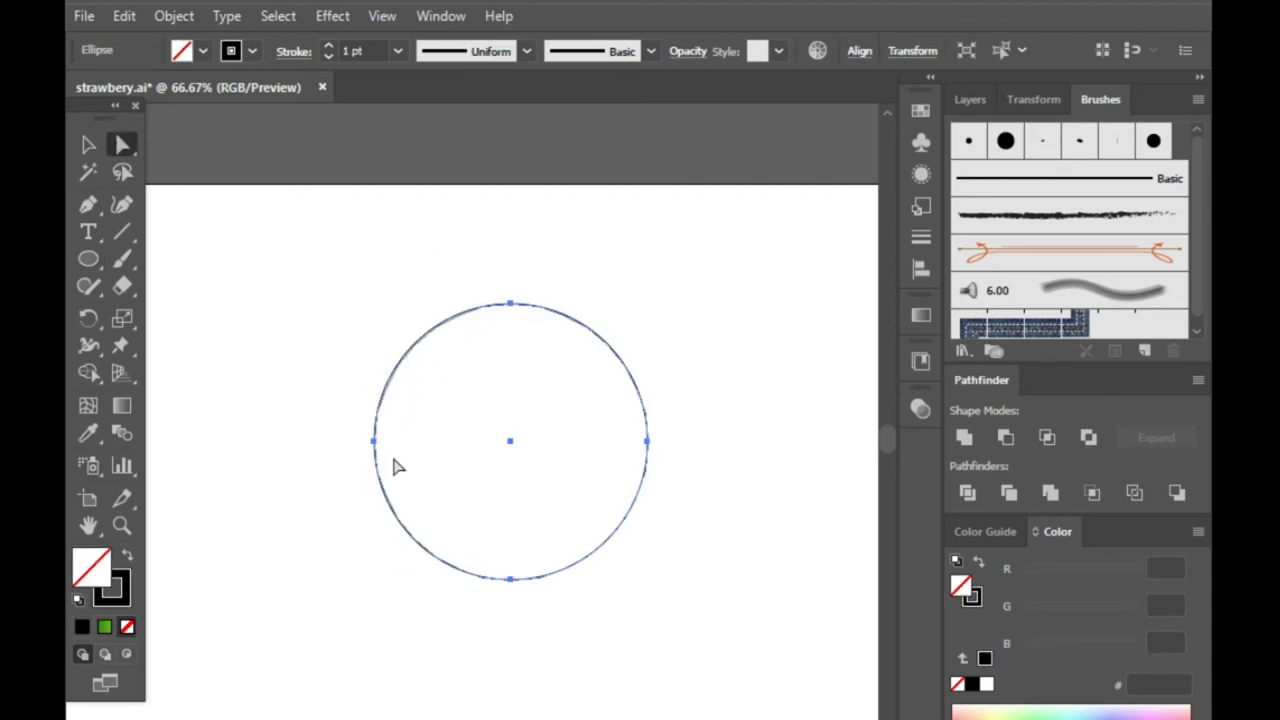
# - Taper the circle's bottom anchor by converting it to a corner, nudging it, then smoothing it
pyautogui.click(510, 580)
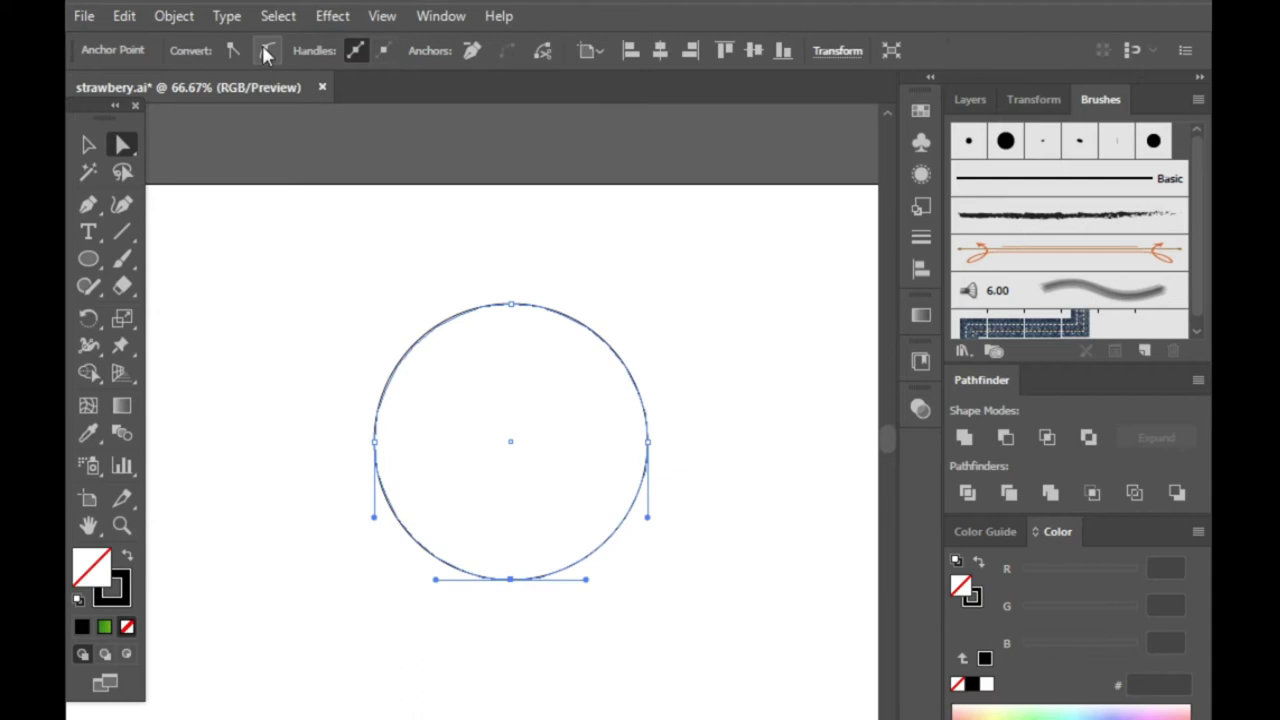
pyautogui.click(230, 50)
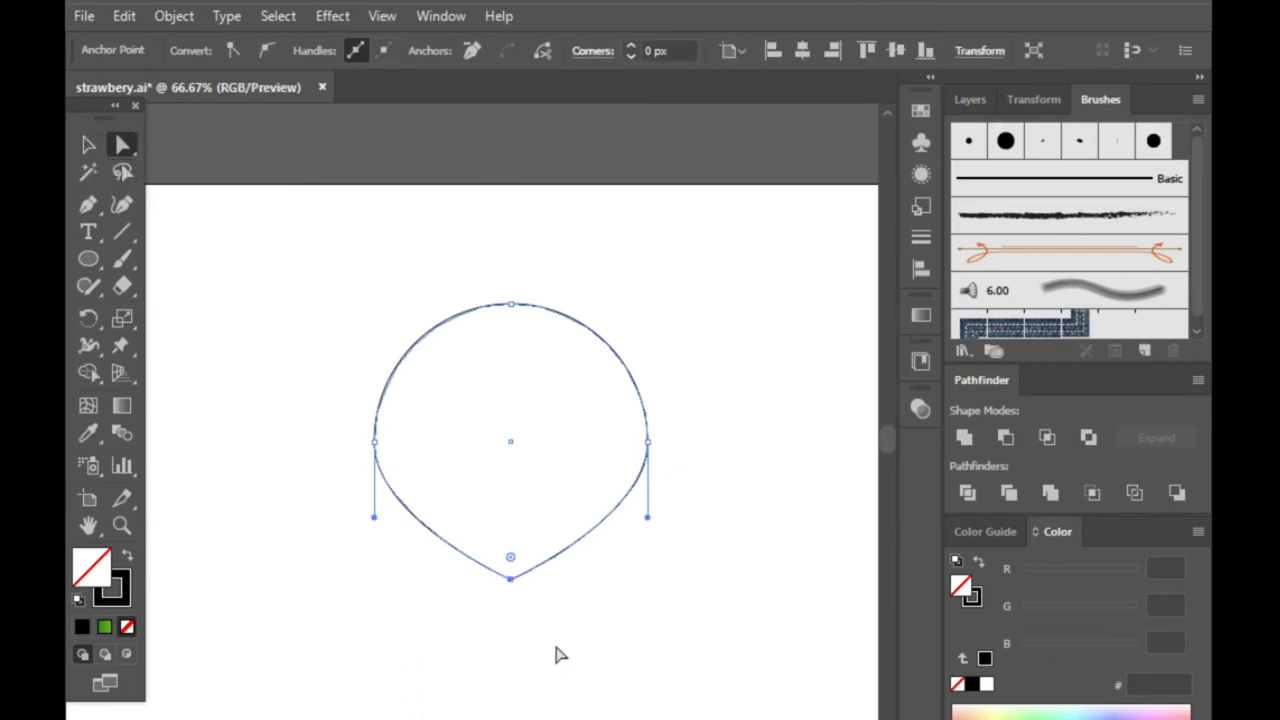
pyautogui.scroll(-2, 560, 655)
pyautogui.press('Down')
pyautogui.press('Down')
pyautogui.press('Down')
pyautogui.moveTo(527, 533); pyautogui.dragTo(478, 485)
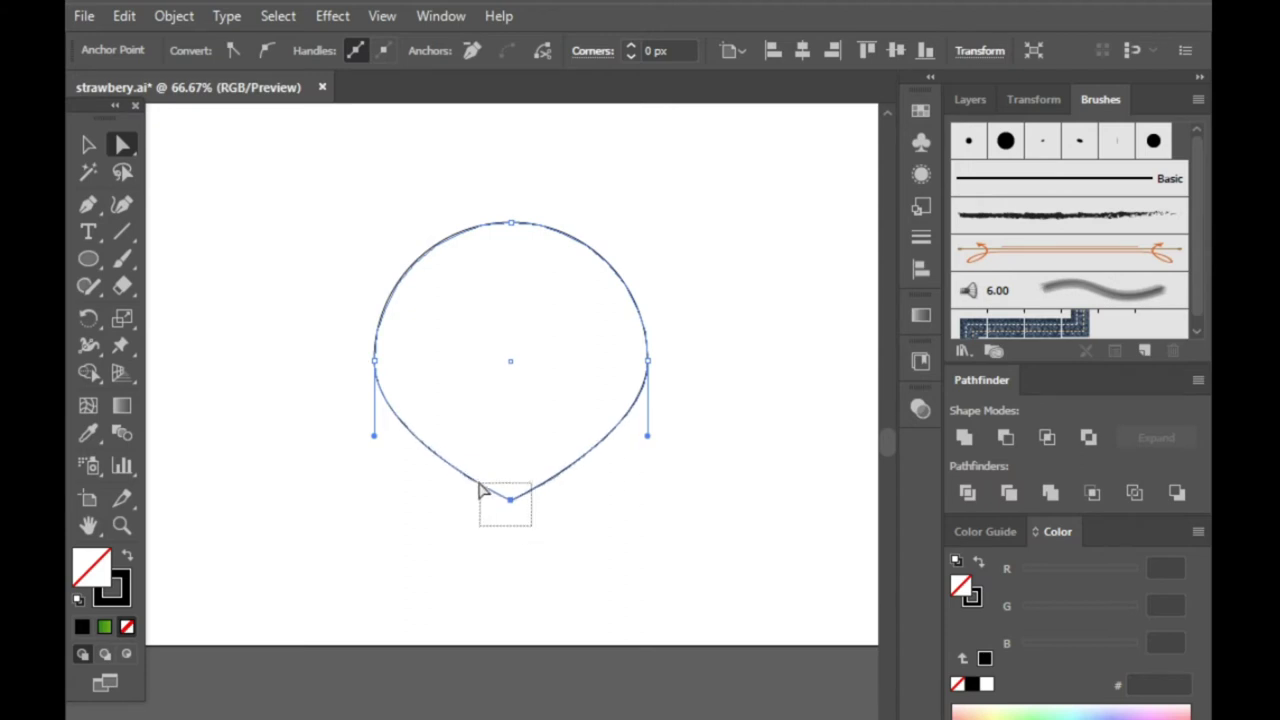
pyautogui.press('Down')
pyautogui.press('Down')
pyautogui.press('Down')
pyautogui.press('Down')
pyautogui.press('Down')
pyautogui.press('Down')
pyautogui.press('Down')
pyautogui.press('Down')
pyautogui.press('Down')
pyautogui.press('Down')
pyautogui.press('Down')
pyautogui.press('Down')
pyautogui.press('Down')
pyautogui.press('Down')
pyautogui.press('Down')
pyautogui.press('Down')
pyautogui.press('Down')
pyautogui.press('Down')
pyautogui.press('Down')
pyautogui.press('Down')
pyautogui.press('Down')
pyautogui.press('Down')
pyautogui.press('Down')
pyautogui.press('Down')
pyautogui.press('Down')
pyautogui.press('Down')
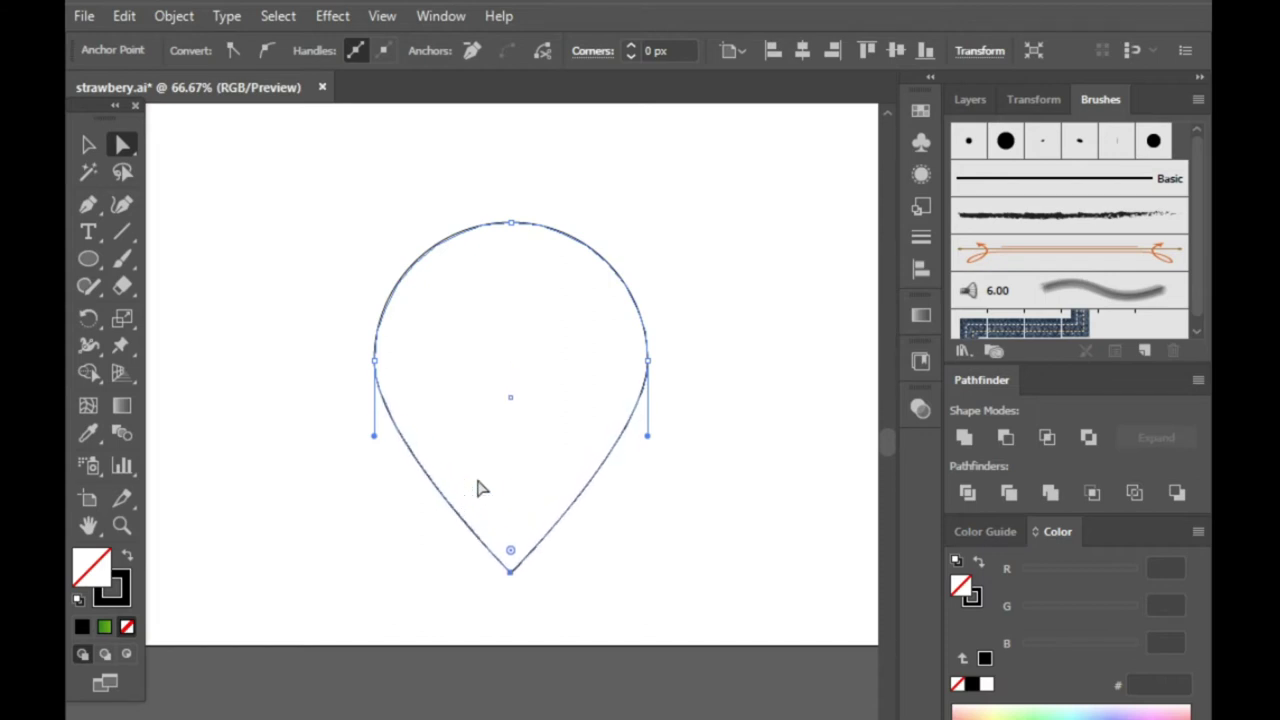
pyautogui.press('Up')
pyautogui.press('Up')
pyautogui.press('Up')
pyautogui.press('Up')
pyautogui.press('Up')
pyautogui.press('Up')
pyautogui.press('Up')
pyautogui.press('Up')
pyautogui.press('Up')
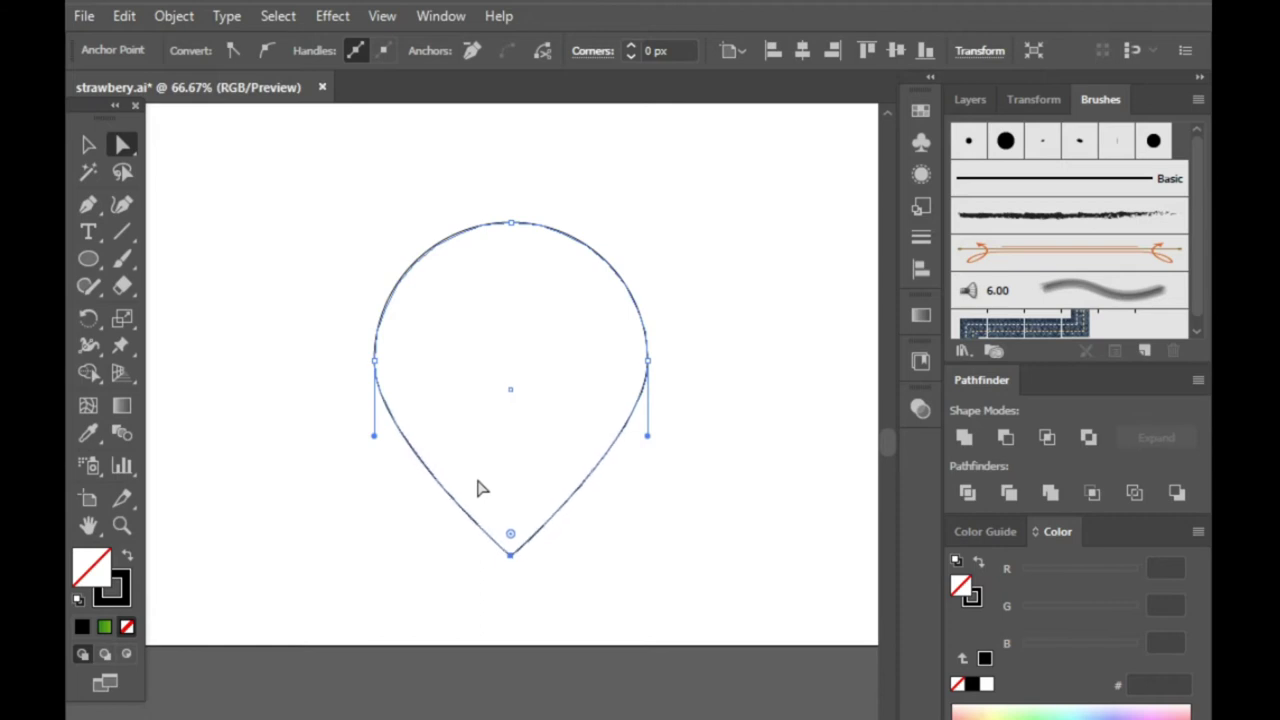
pyautogui.click(266, 50)
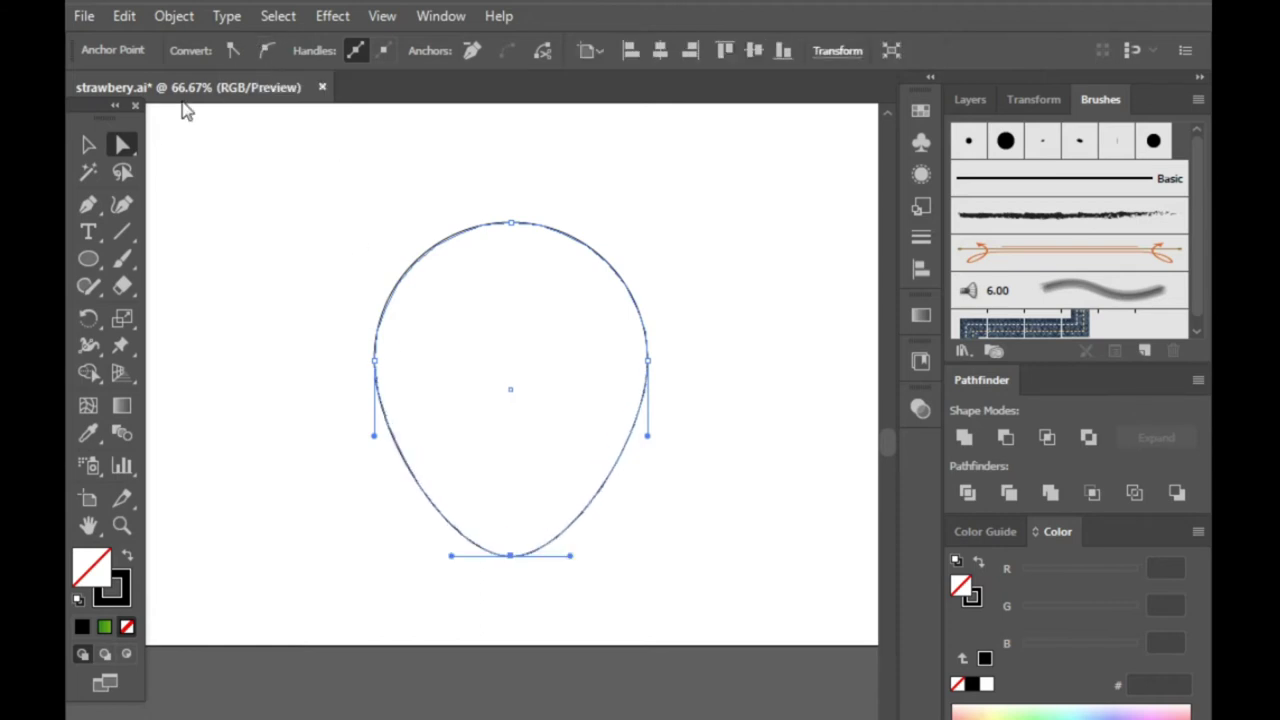
# - Drag the top anchor down to flatten the top of the strawberry shape
pyautogui.click(511, 223)
pyautogui.moveTo(511, 223); pyautogui.dragTo(511, 245)
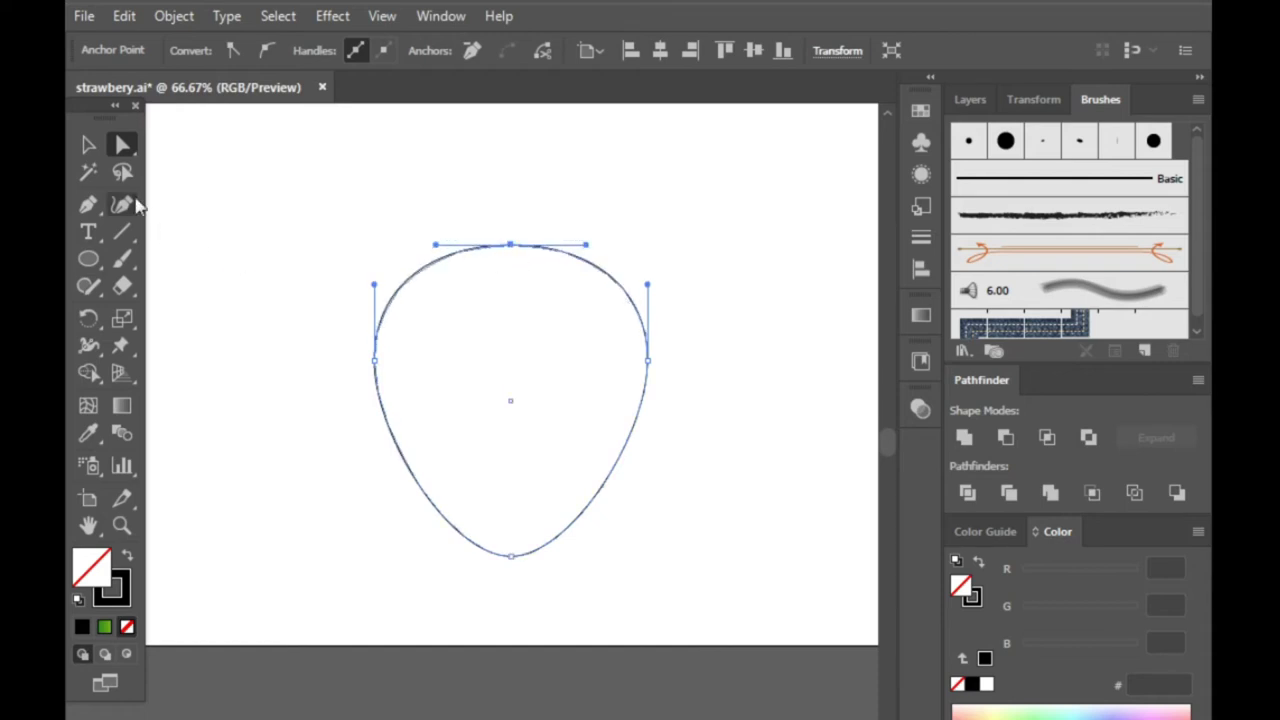
pyautogui.click(88, 144)
pyautogui.click(335, 308)
pyautogui.hotkey('ctrl', '-')
pyautogui.hotkey('ctrl', '-')
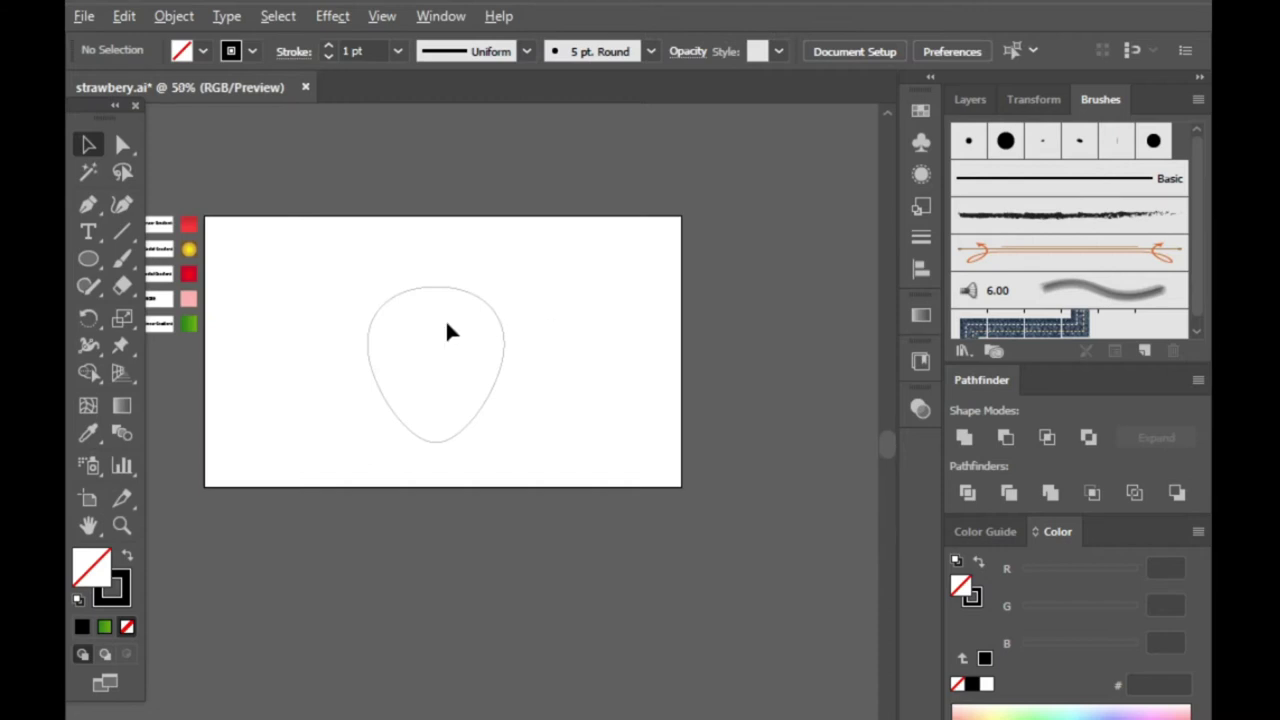
# - Scale the strawberry outline down slightly and move it up and to the right
pyautogui.scroll(2, 437, 314)
pyautogui.click(420, 258)
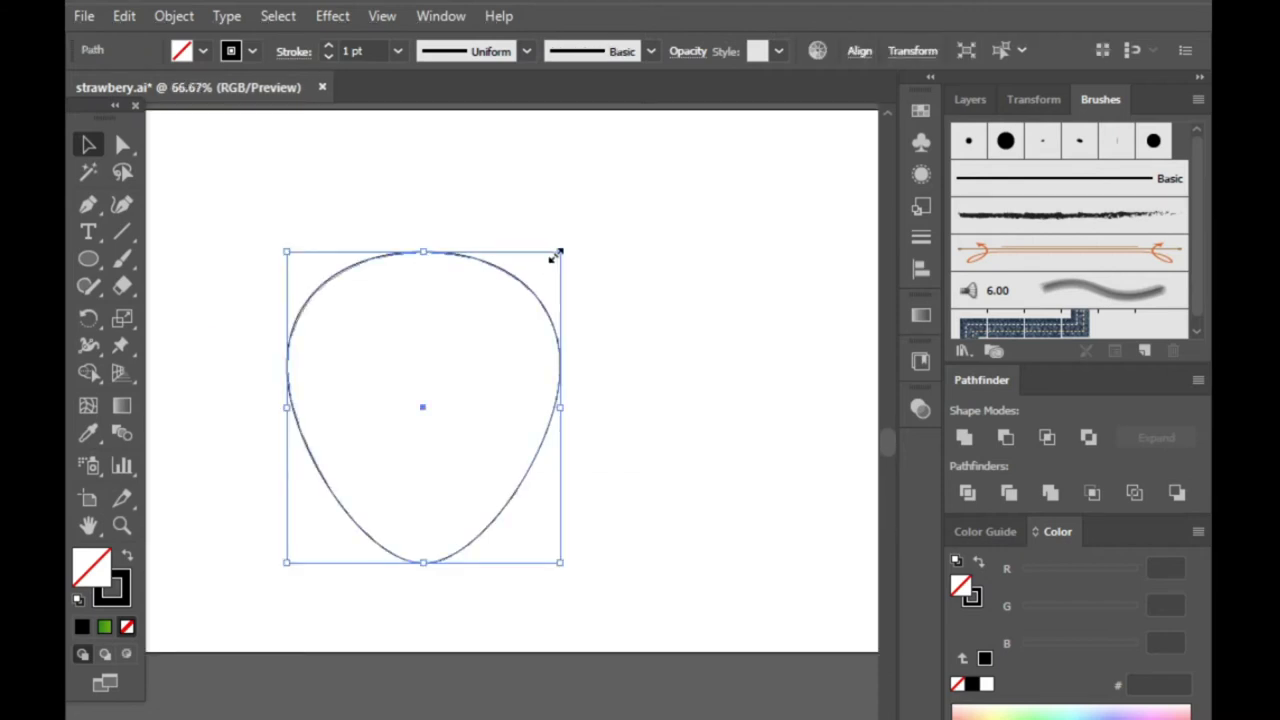
pyautogui.moveTo(563, 253); pyautogui.dragTo(556, 260)
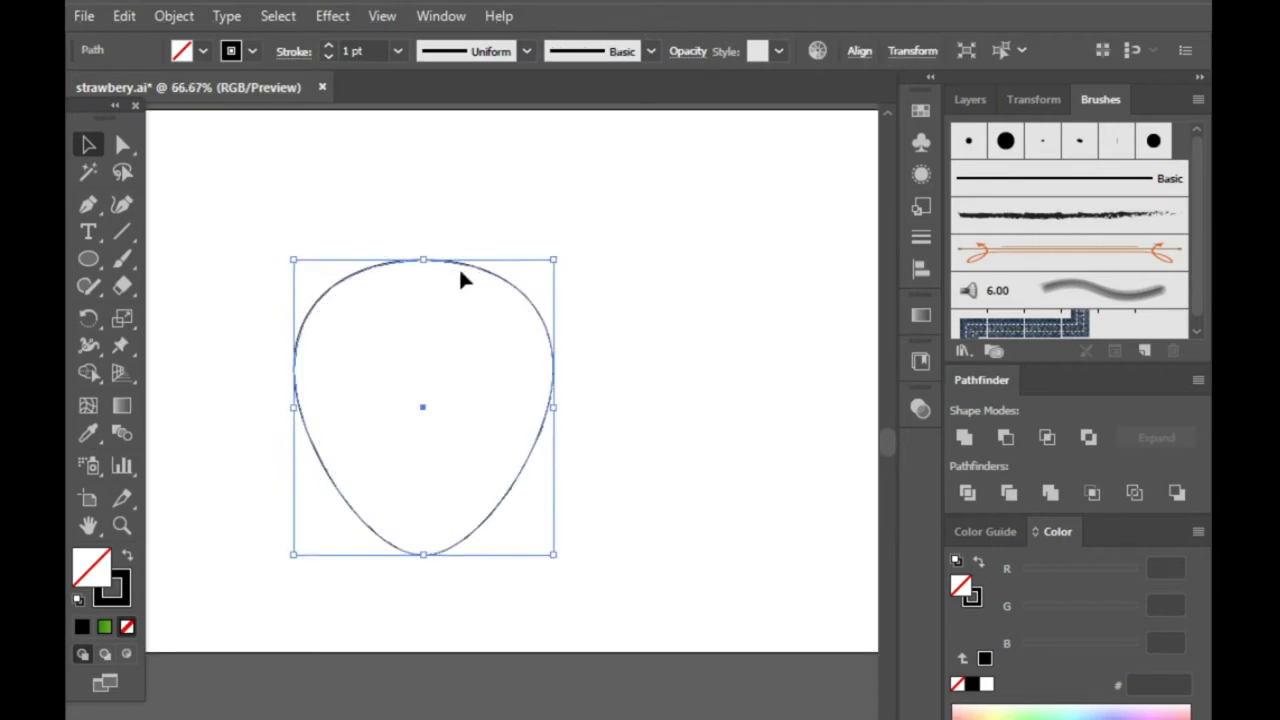
pyautogui.moveTo(462, 280); pyautogui.dragTo(476, 249)
pyautogui.click(637, 258)
# - Pull the outline's top anchor down a little more to flatten its top further
pyautogui.click(122, 144)
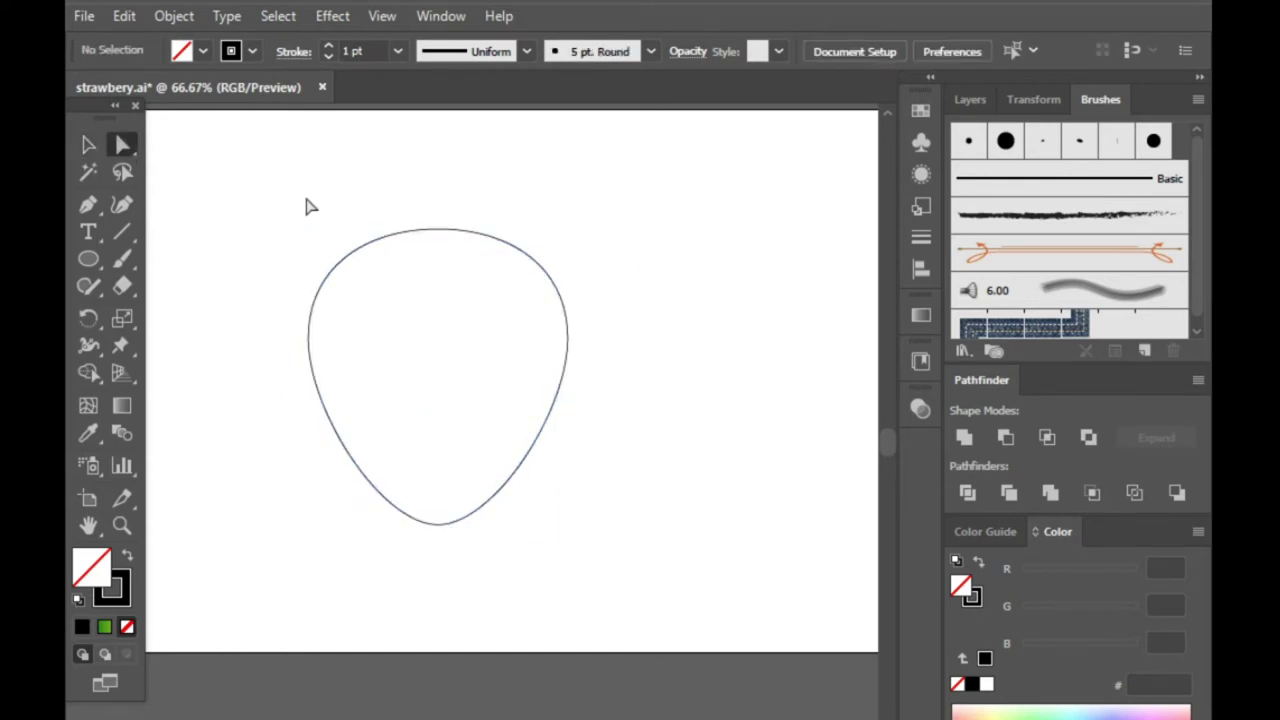
pyautogui.click(438, 230)
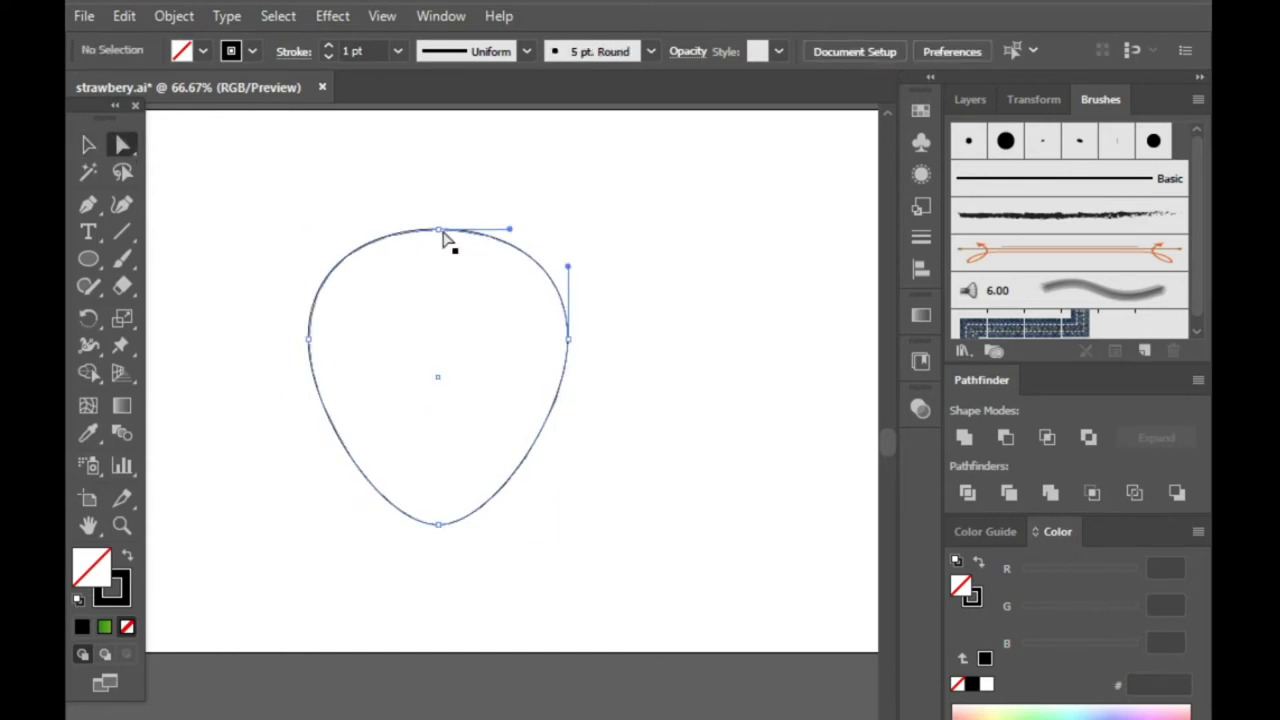
pyautogui.moveTo(438, 232); pyautogui.dragTo(437, 243)
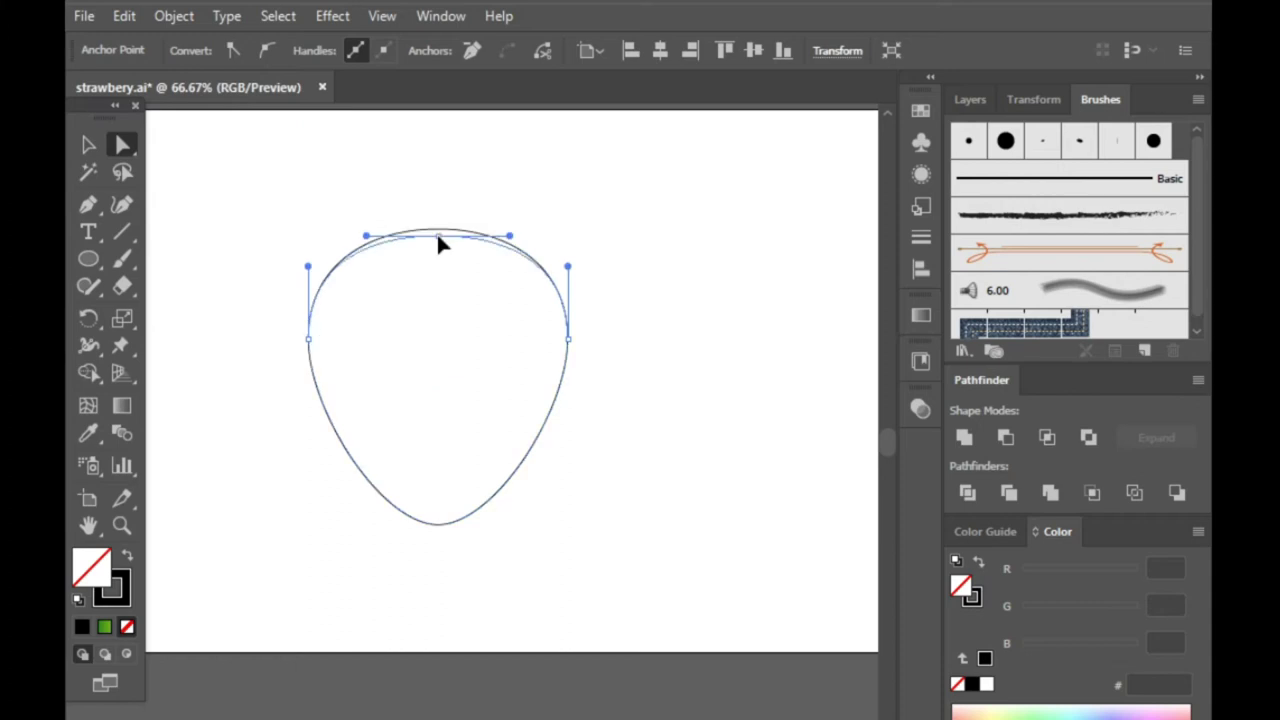
pyautogui.click(474, 209)
pyautogui.scroll(-2, 409, 263)
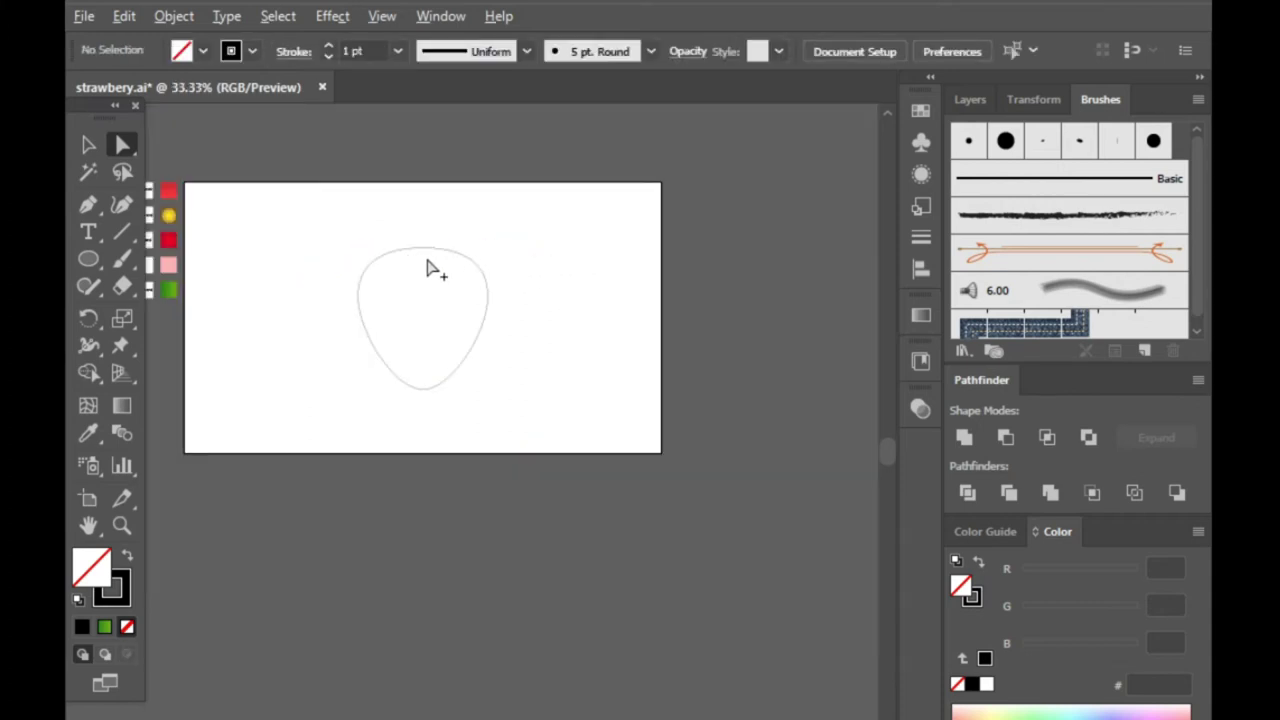
pyautogui.scroll(1, 430, 268)
pyautogui.scroll(1, 430, 268)
pyautogui.scroll(3, 430, 268)
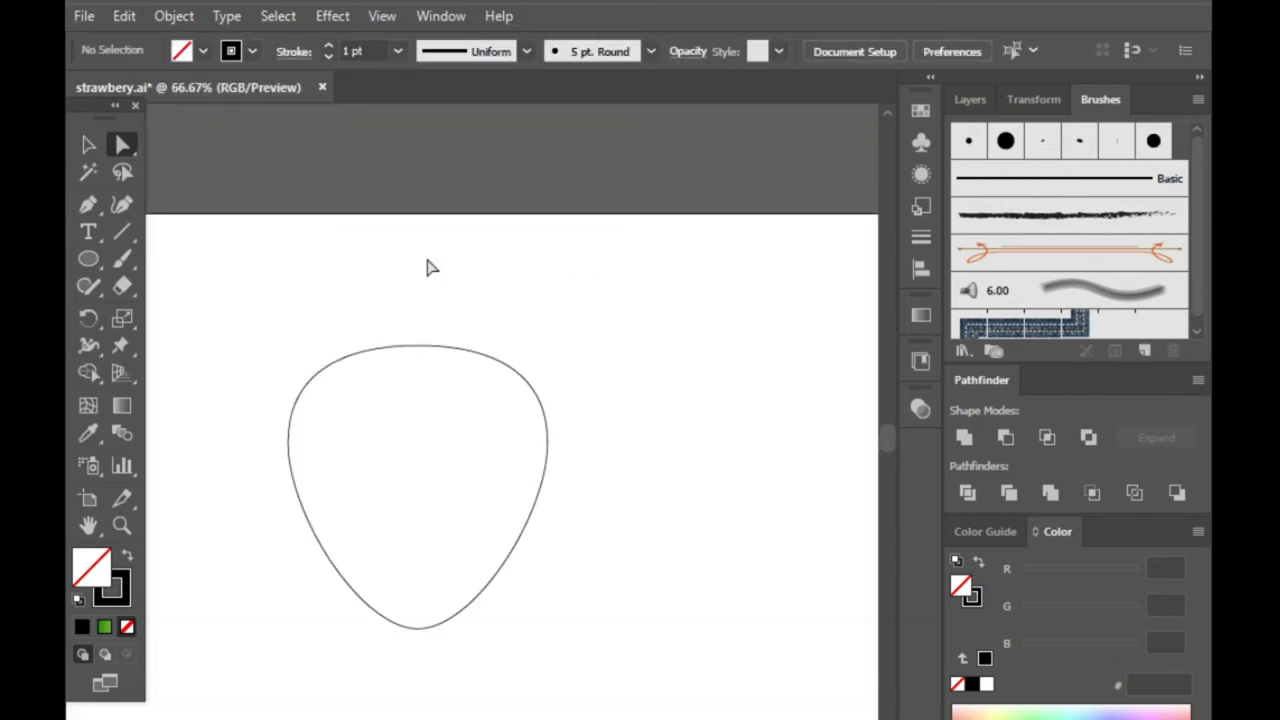
pyautogui.scroll(1, 430, 268)
pyautogui.click(88, 147)
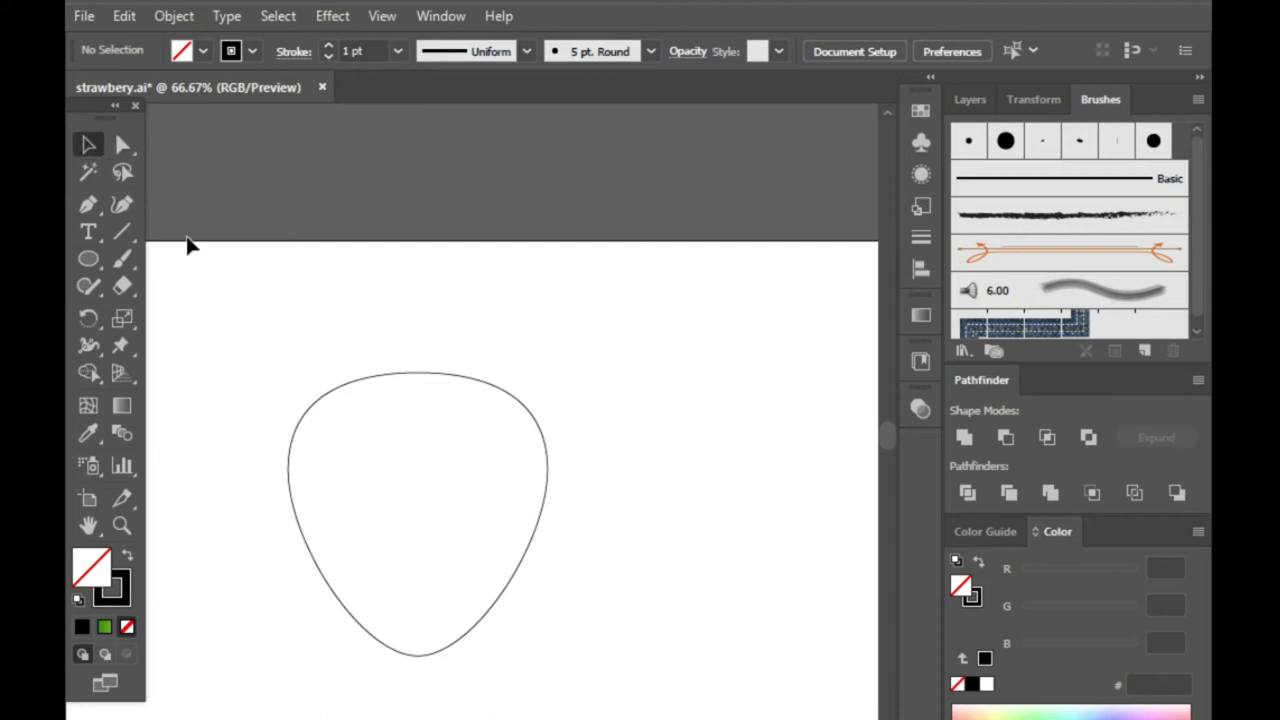
pyautogui.click(407, 385)
pyautogui.scroll(-2, 645, 510)
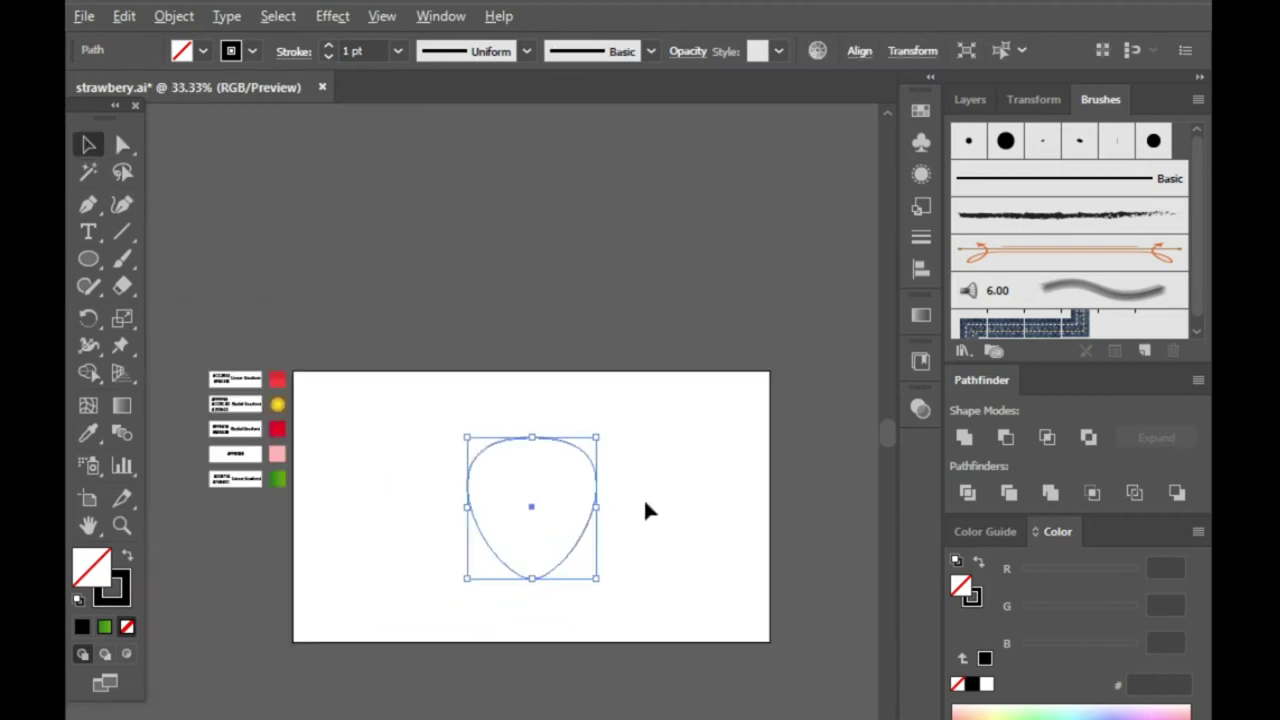
# - Apply the red gradient to the berry and draw a small red oval beside it
pyautogui.click(859, 51)
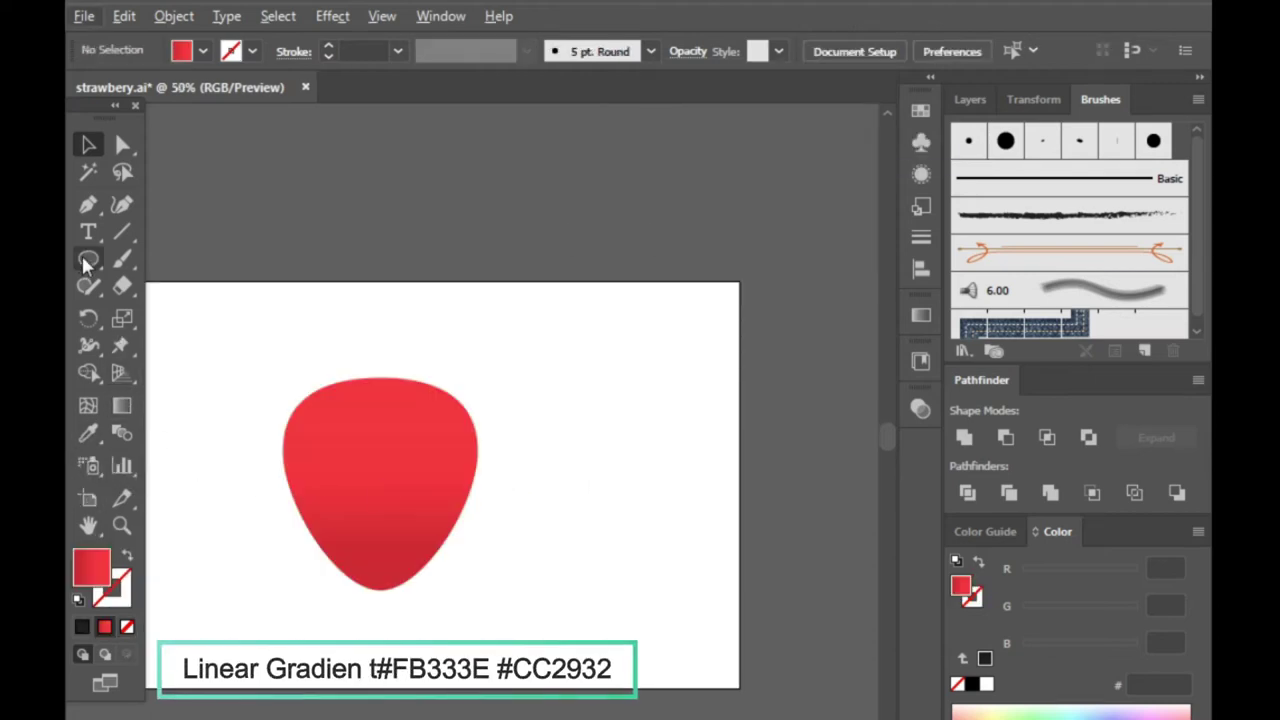
pyautogui.press('l')
pyautogui.keyDown('alt'); pyautogui.scroll(3, 505, 505); pyautogui.keyUp('alt')
pyautogui.moveTo(494, 419); pyautogui.dragTo(537, 496)
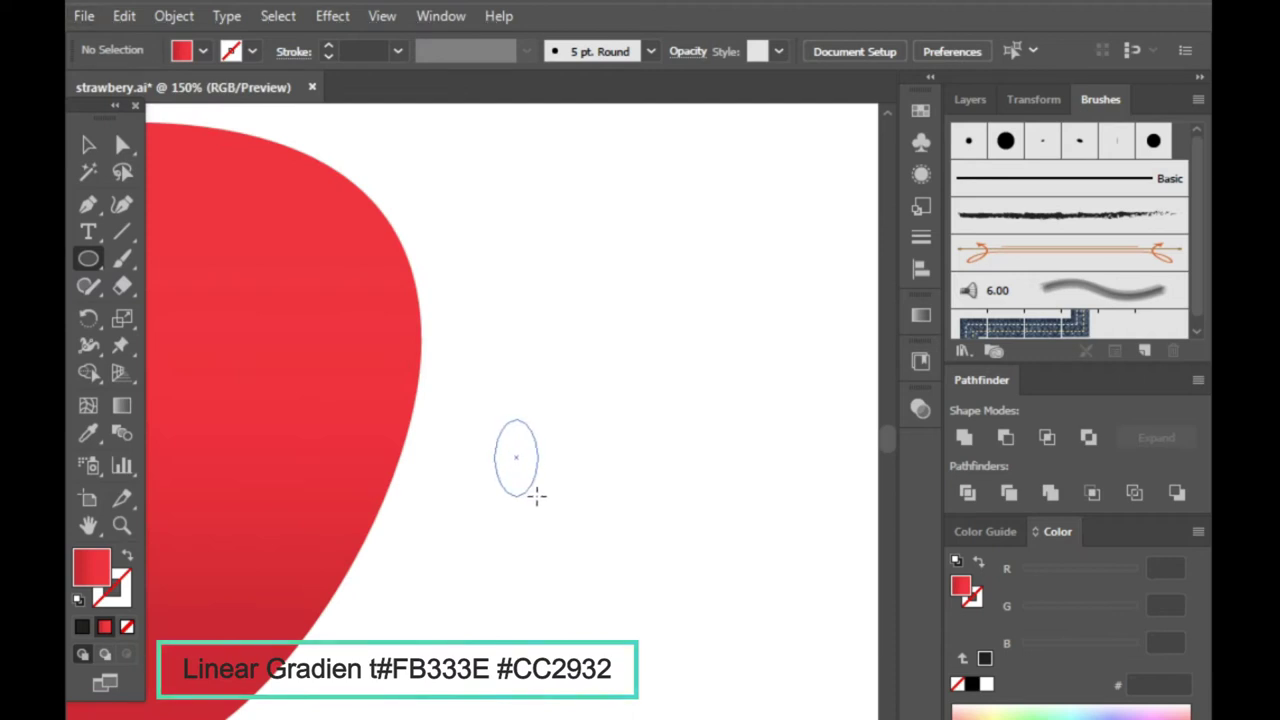
pyautogui.moveTo(537, 496); pyautogui.dragTo(533, 479)
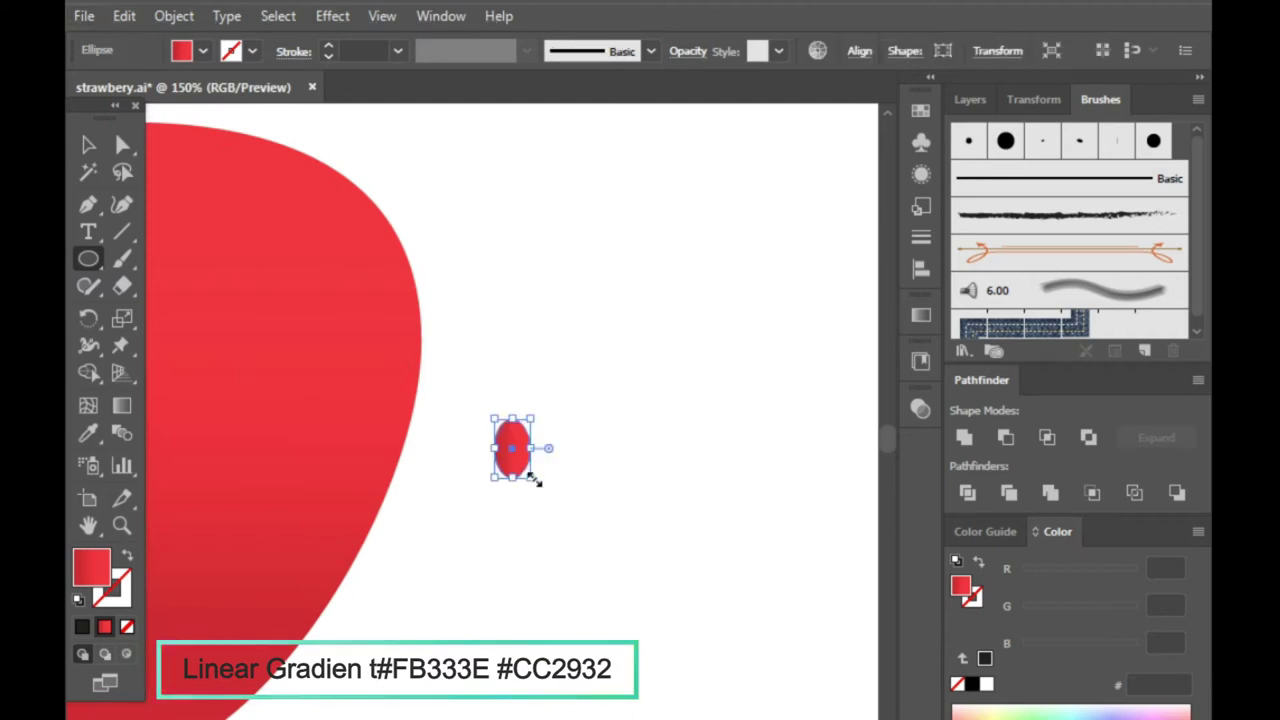
# - Drag the small oval's top anchor down to flatten its top
pyautogui.click(122, 144)
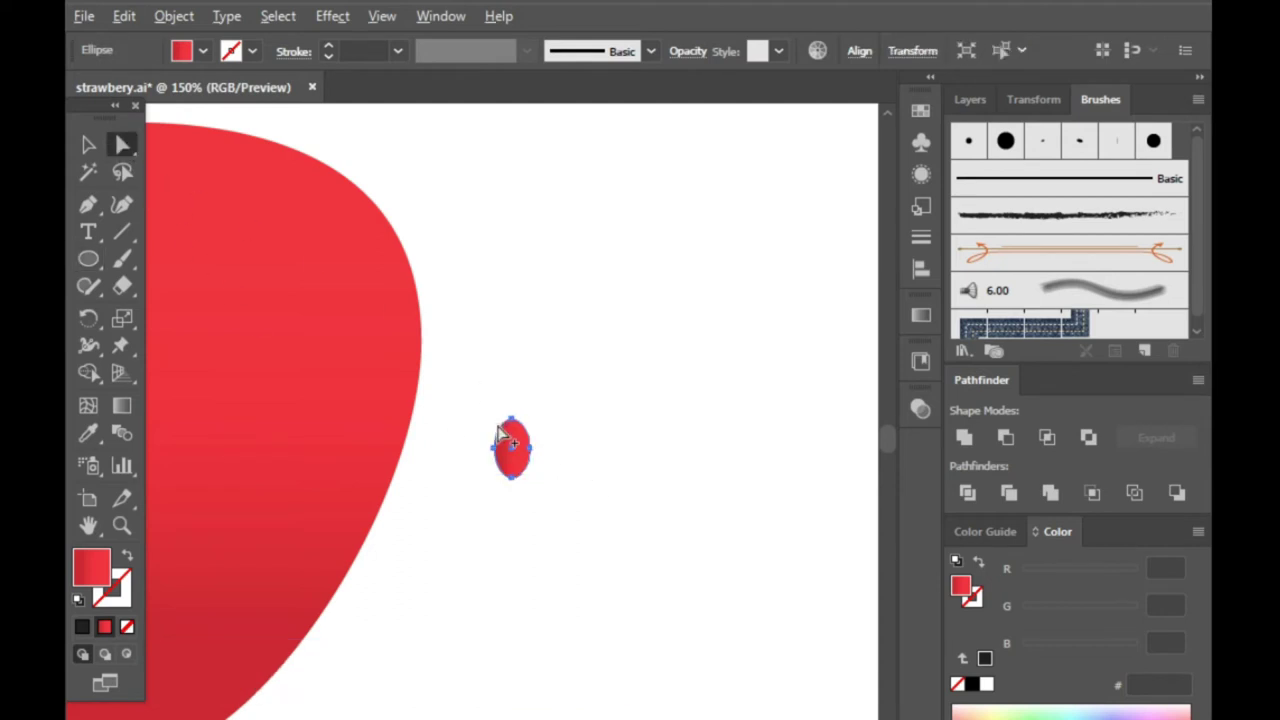
pyautogui.scroll(2, 504, 423)
pyautogui.click(521, 414)
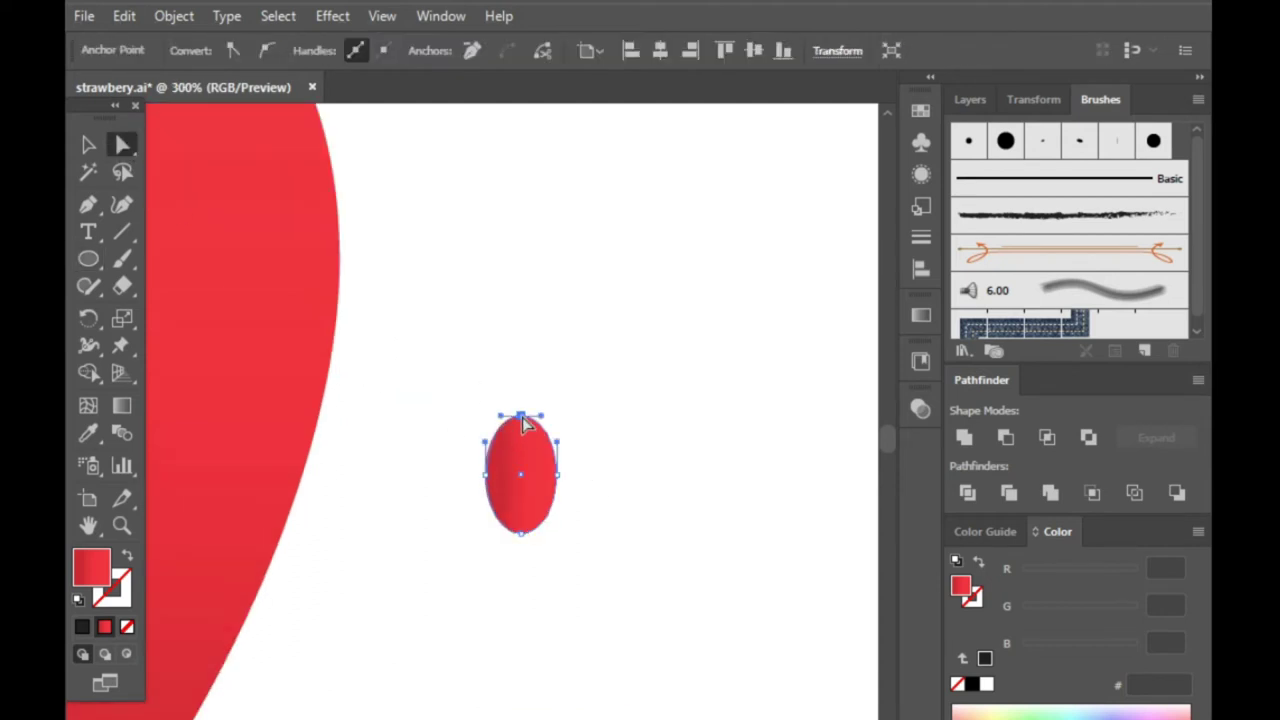
pyautogui.moveTo(522, 417); pyautogui.dragTo(521, 426)
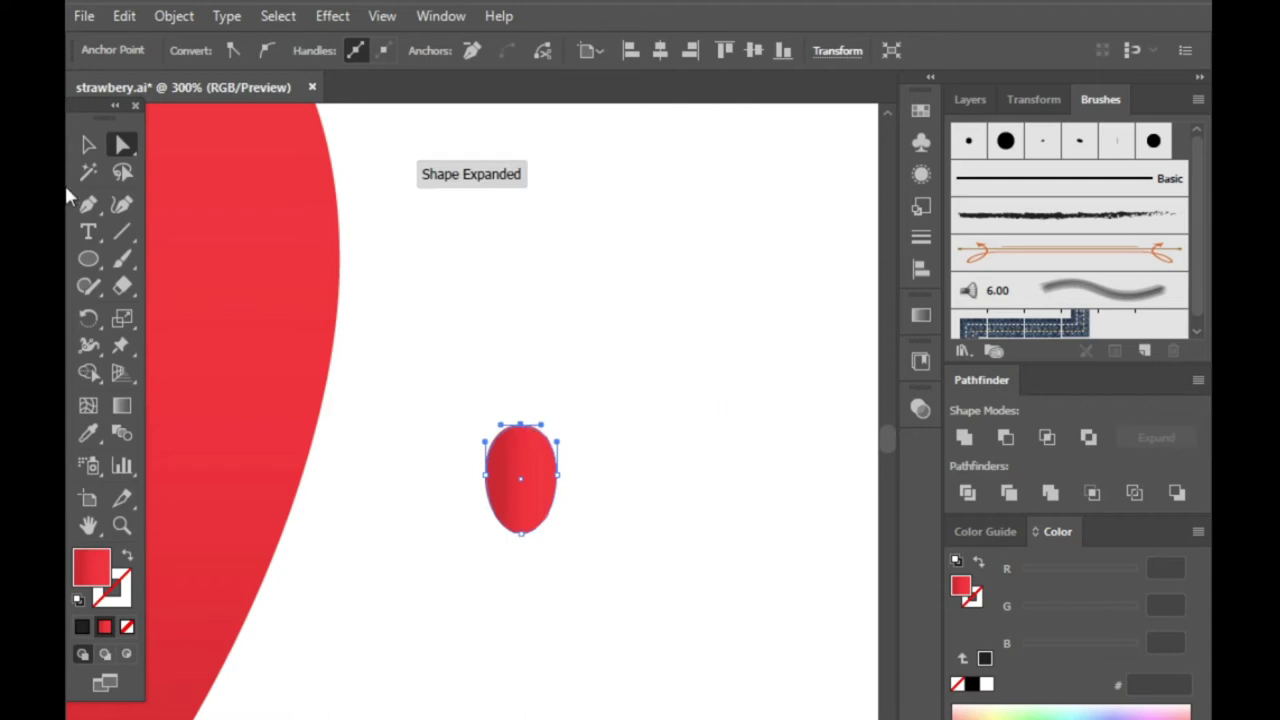
pyautogui.click(89, 440)
# - Fill the small oval with the yellow radial gradient swatch
pyautogui.scroll(-3, 530, 428)
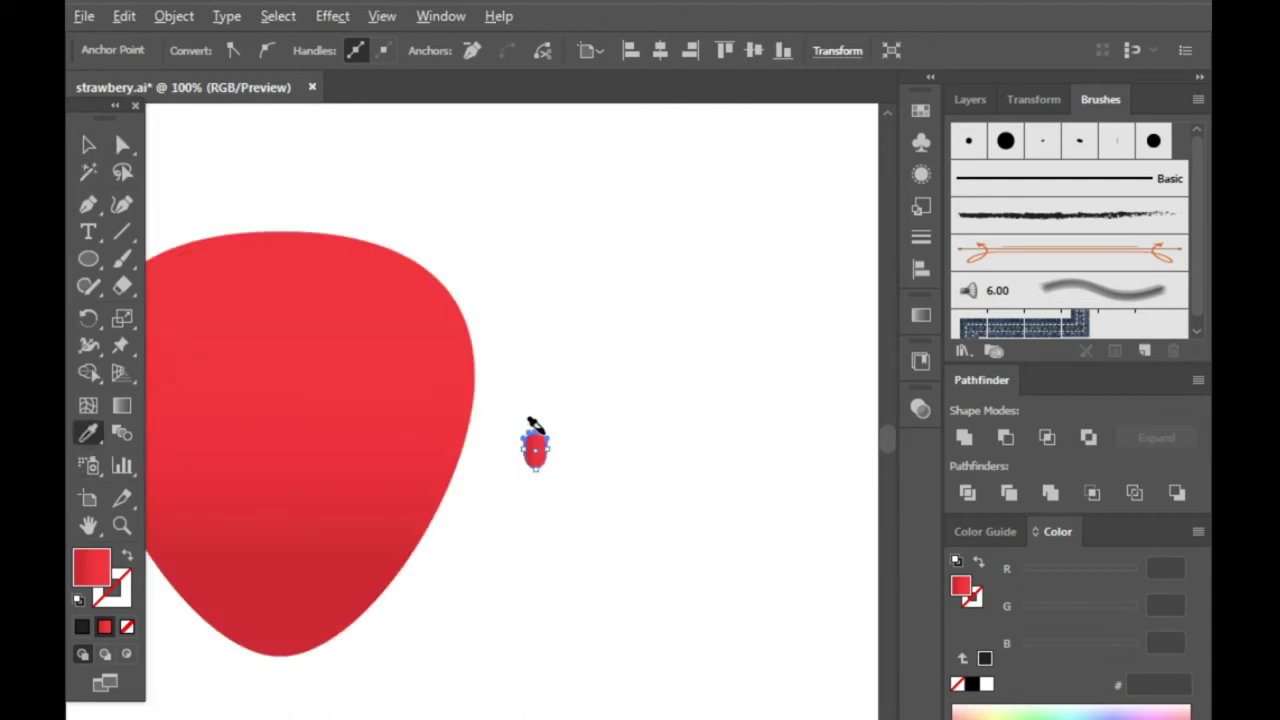
pyautogui.scroll(-2, 500, 425)
pyautogui.scroll(-2, 440, 413)
pyautogui.scroll(3, 287, 358)
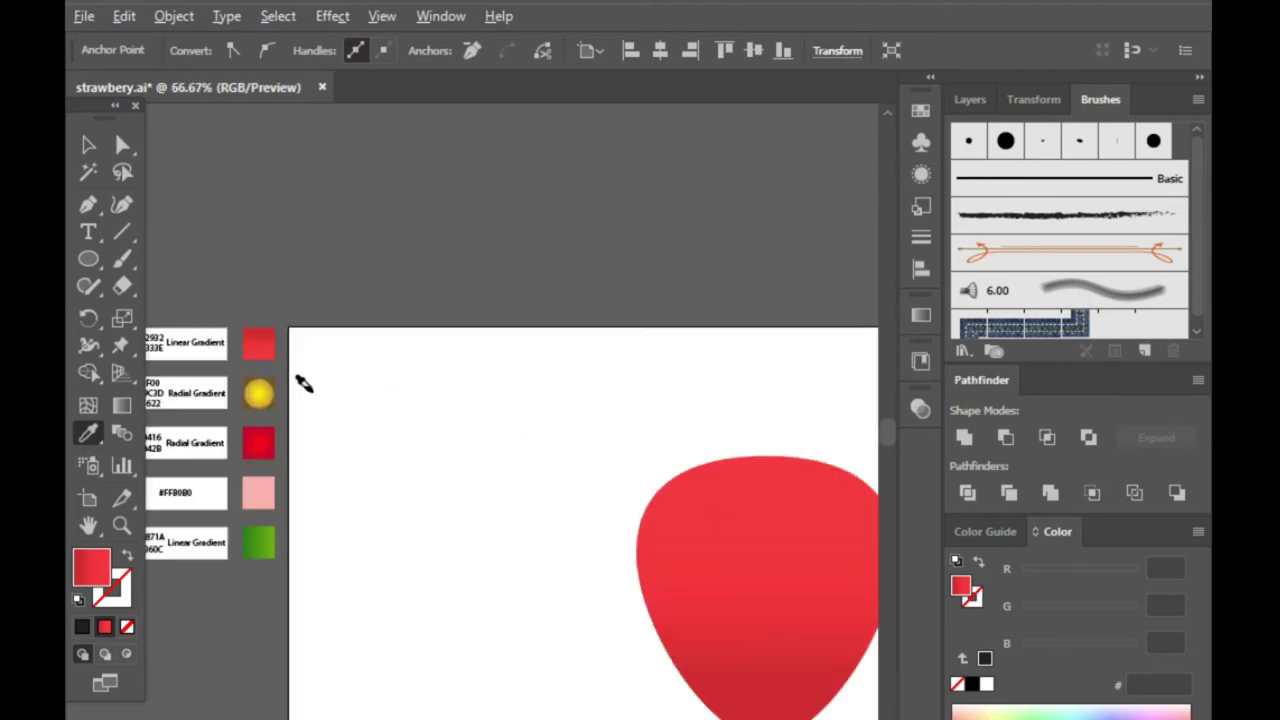
pyautogui.click(260, 390)
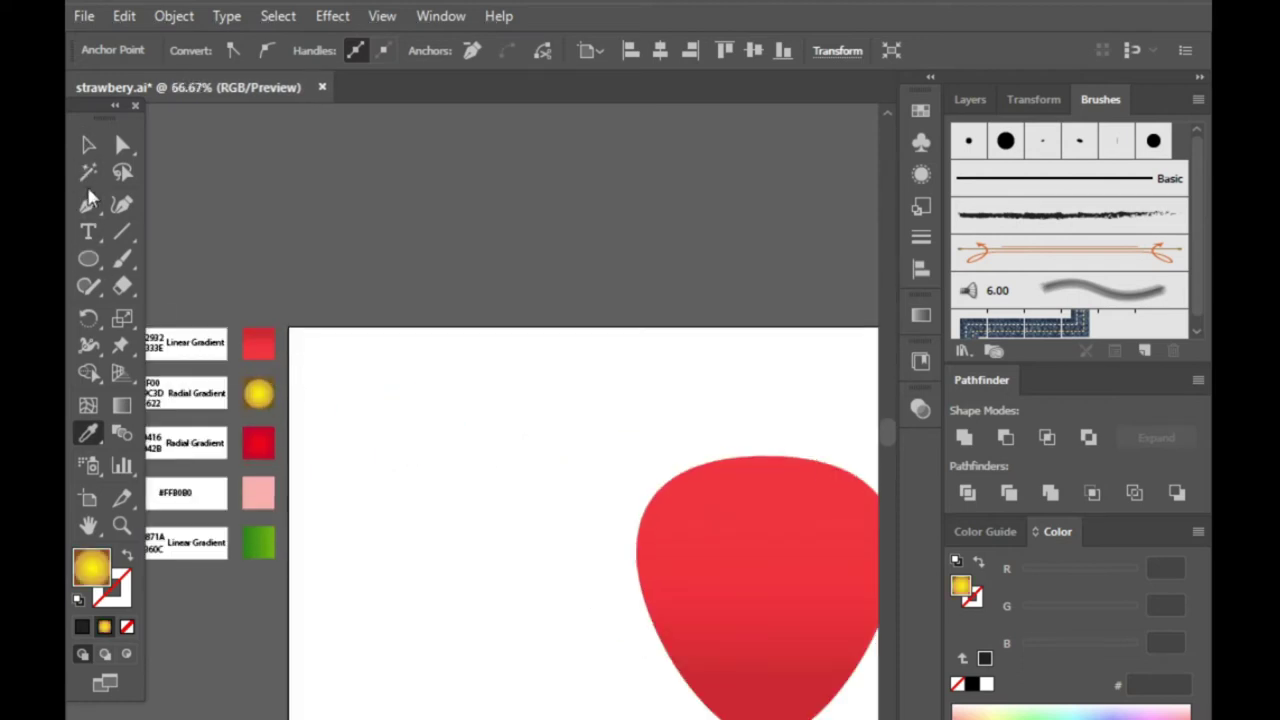
# - Make the yellow seed slightly narrower and shrink it around its centre
pyautogui.click(88, 145)
pyautogui.click(398, 525)
pyautogui.scroll(-3, 215, 558)
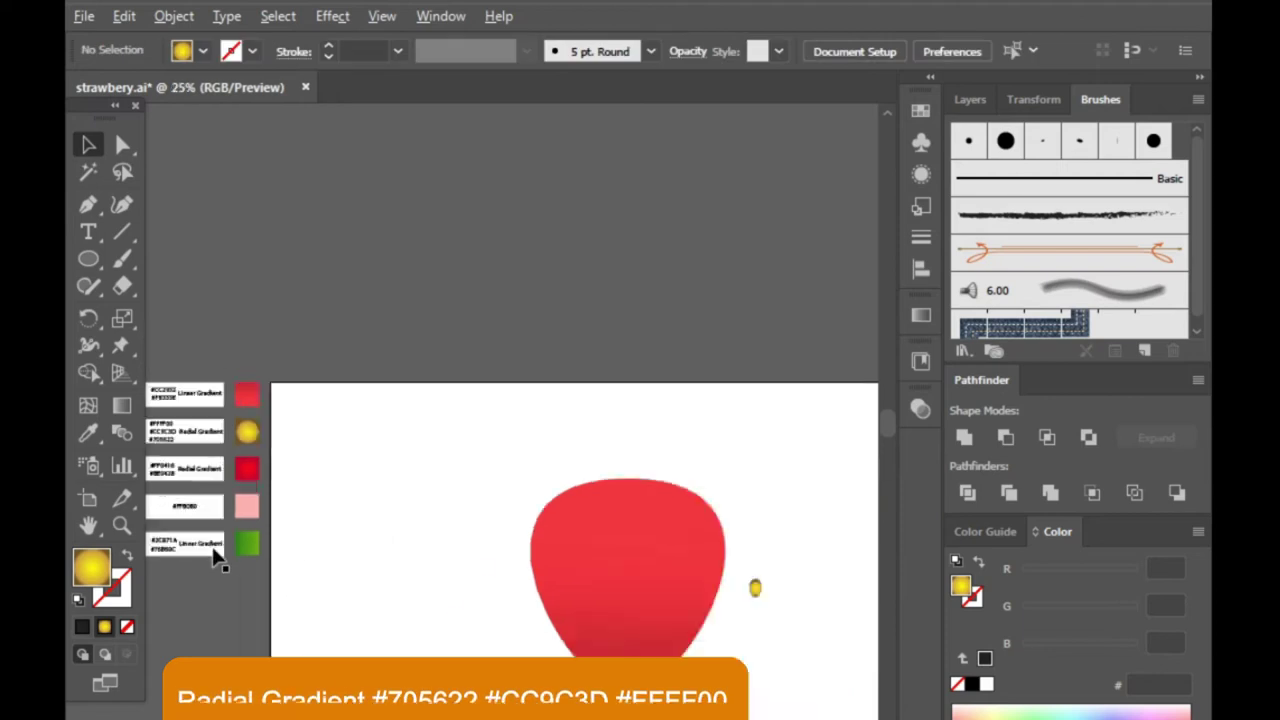
pyautogui.scroll(5, 482, 572)
pyautogui.scroll(-3, 483, 572)
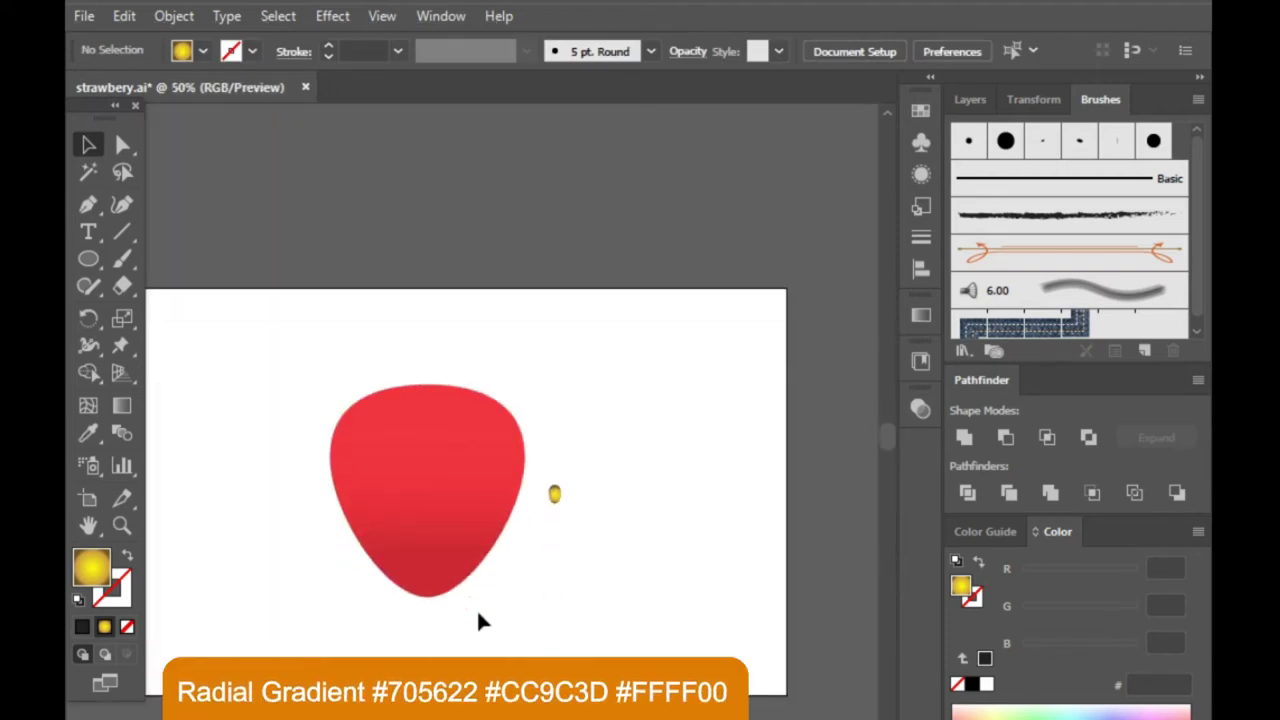
pyautogui.scroll(3, 468, 600)
pyautogui.scroll(2, 620, 565)
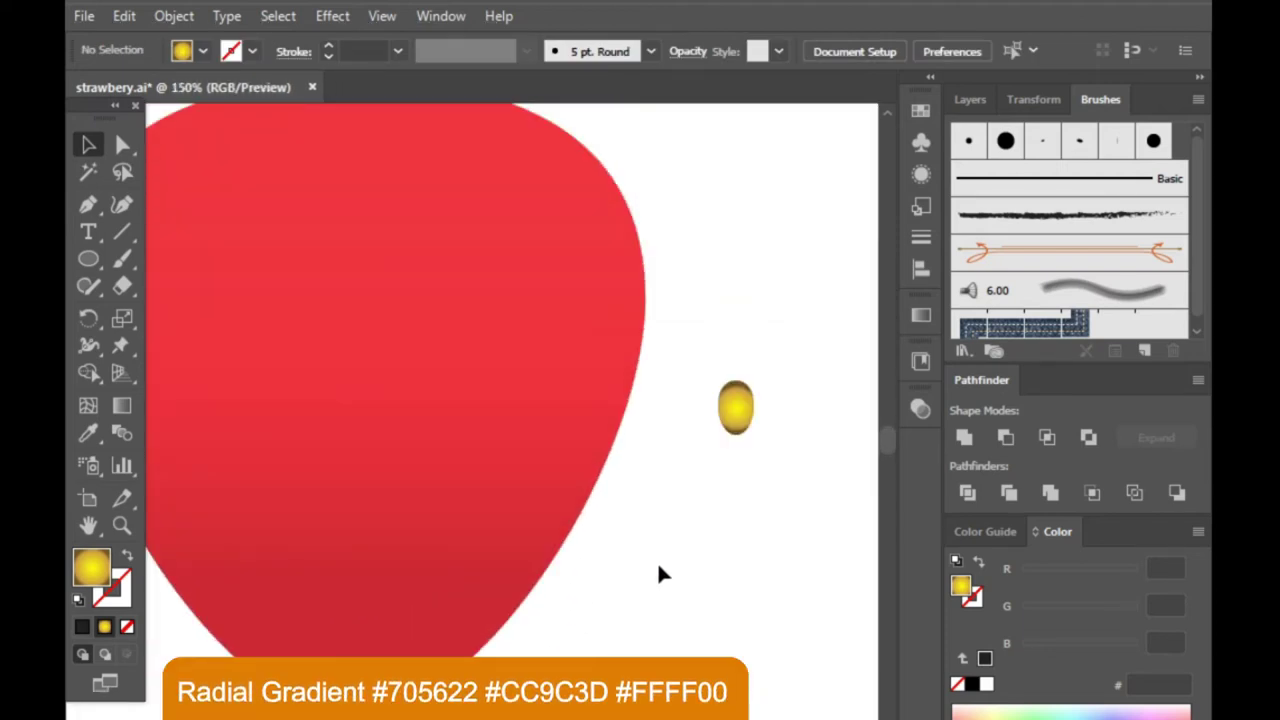
pyautogui.click(741, 426)
pyautogui.scroll(2, 742, 418)
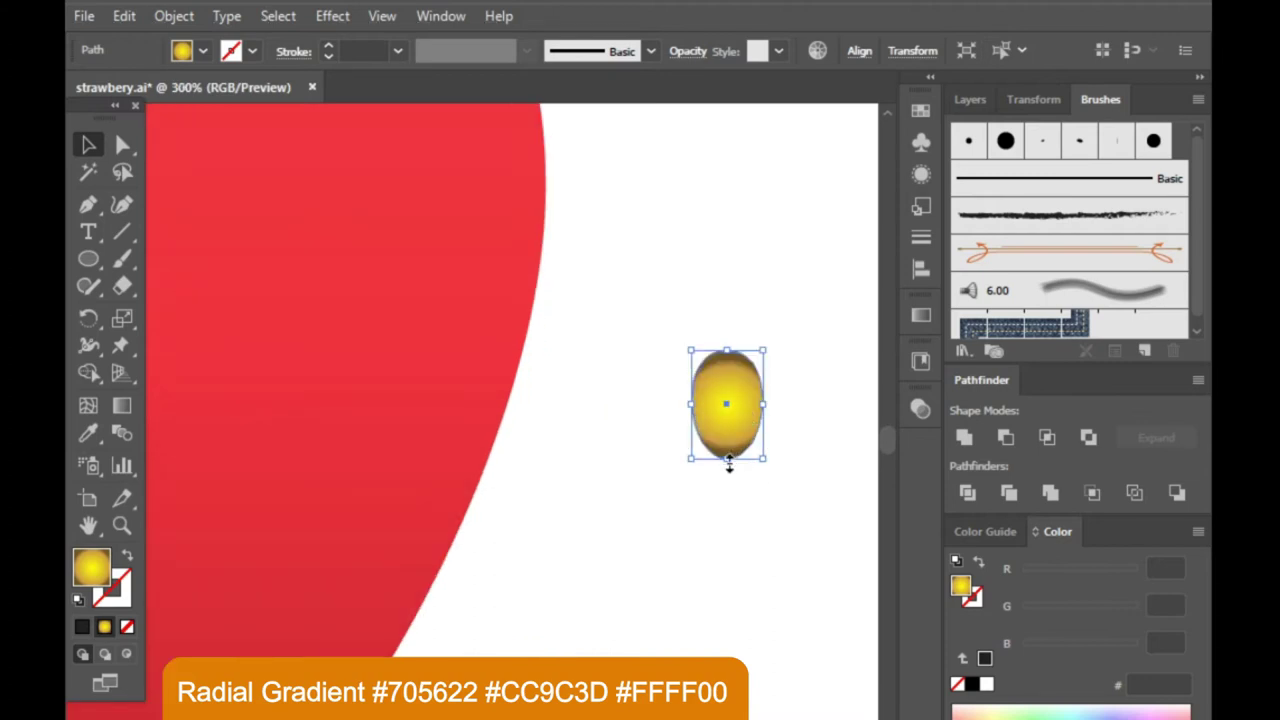
pyautogui.scroll(1, 752, 391)
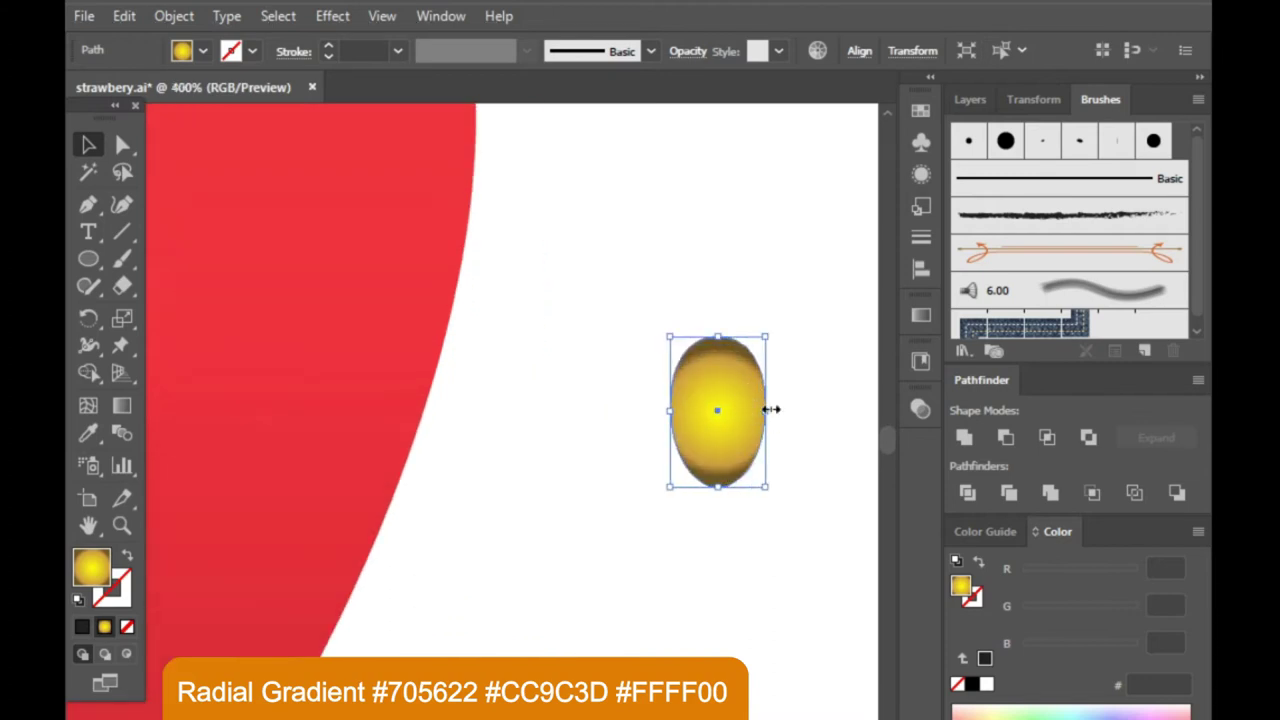
pyautogui.moveTo(766, 409); pyautogui.dragTo(762, 408)
pyautogui.moveTo(759, 340); pyautogui.dragTo(745, 352)
pyautogui.click(771, 413)
pyautogui.scroll(-3, 806, 480)
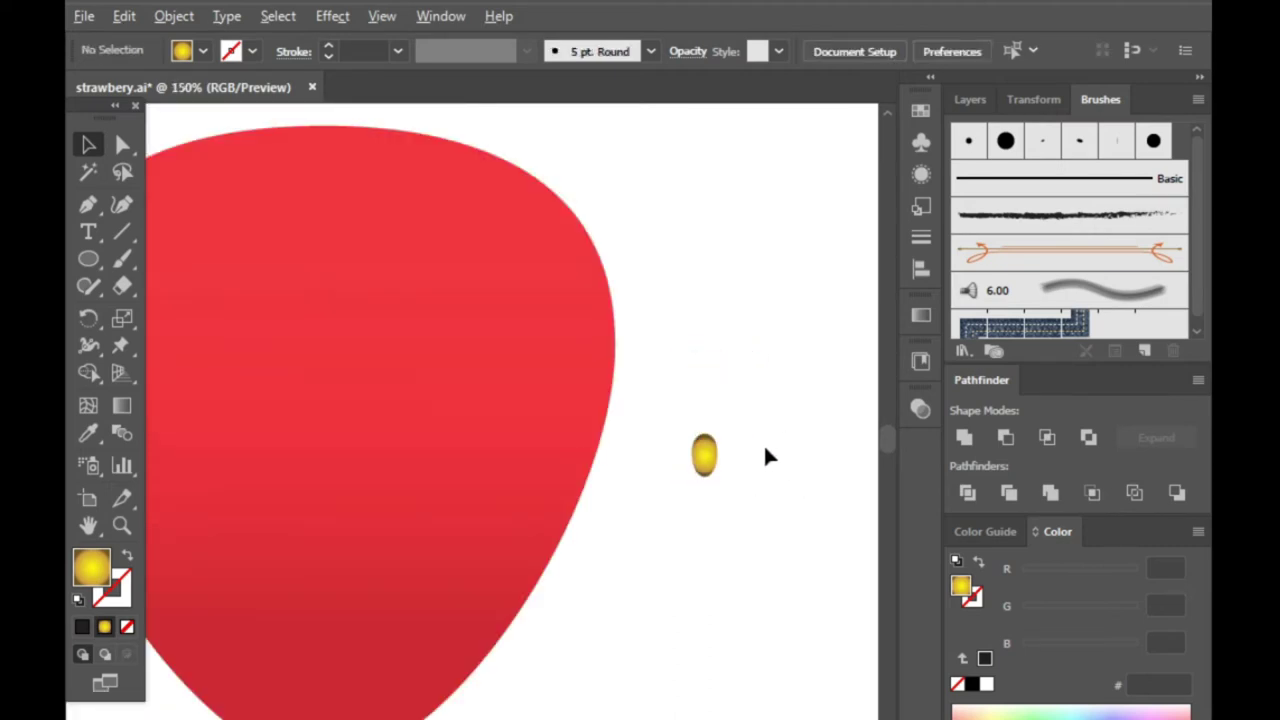
pyautogui.scroll(5, 728, 440)
# - Reshape the seed's radial gradient so the highlight is central above a dark bottom band
pyautogui.click(580, 505)
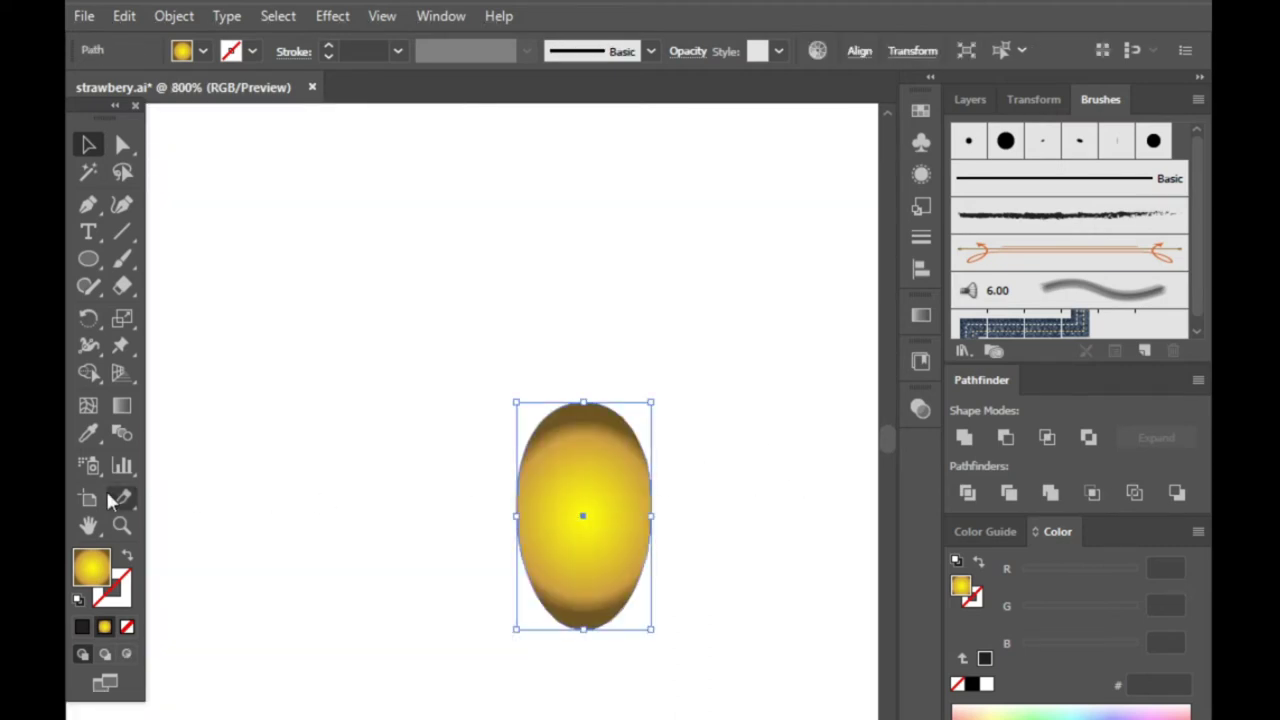
pyautogui.click(128, 400)
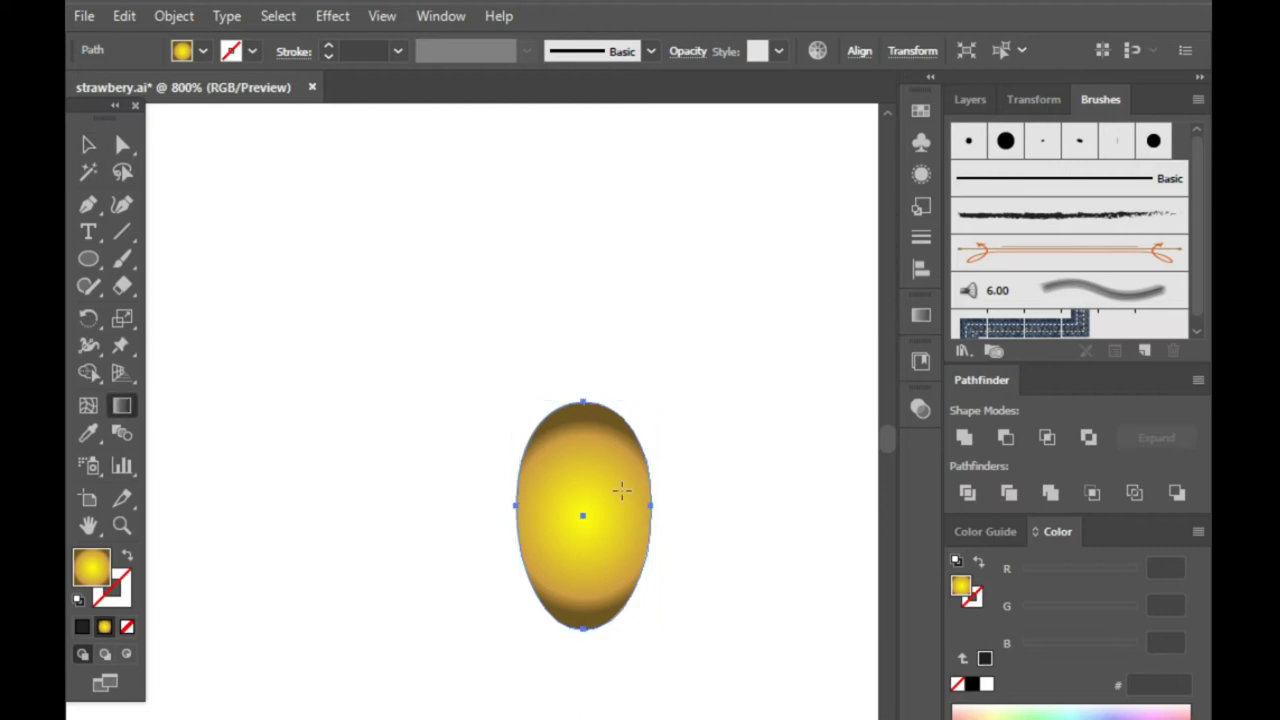
pyautogui.moveTo(585, 505); pyautogui.dragTo(585, 403)
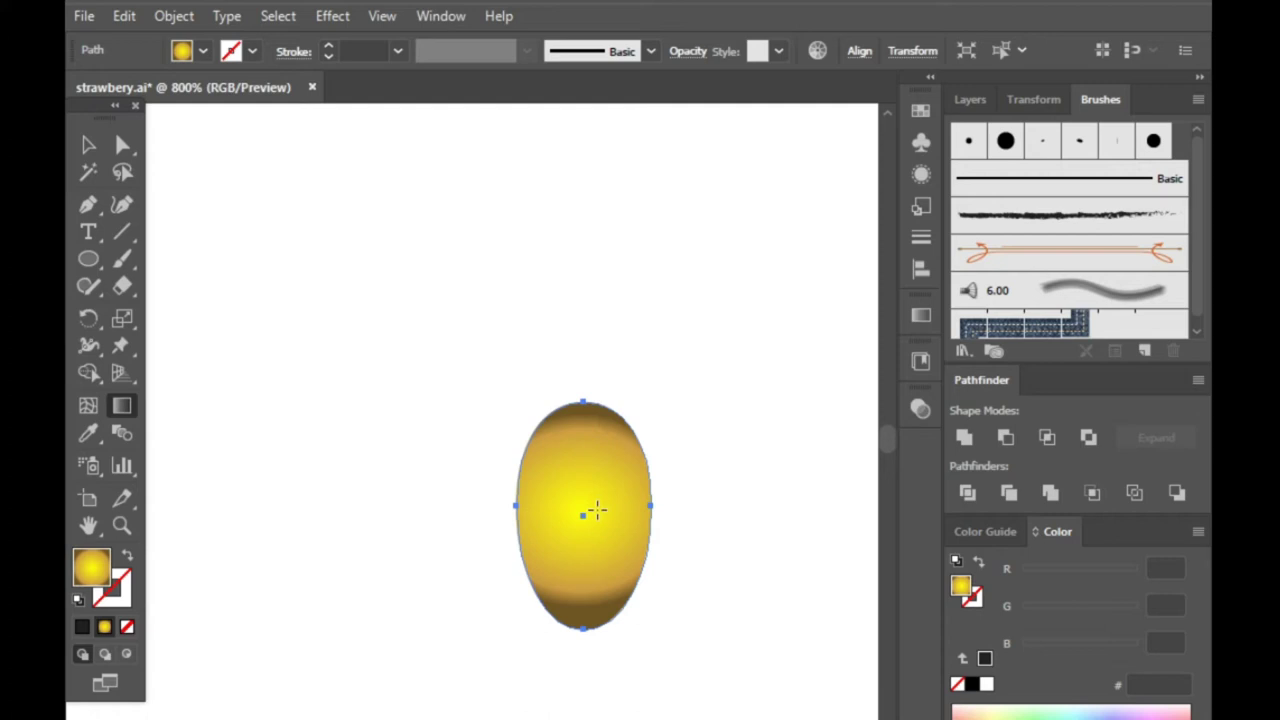
pyautogui.moveTo(585, 514); pyautogui.dragTo(586, 380)
pyautogui.moveTo(585, 505); pyautogui.dragTo(593, 340)
pyautogui.moveTo(591, 484); pyautogui.dragTo(595, 373)
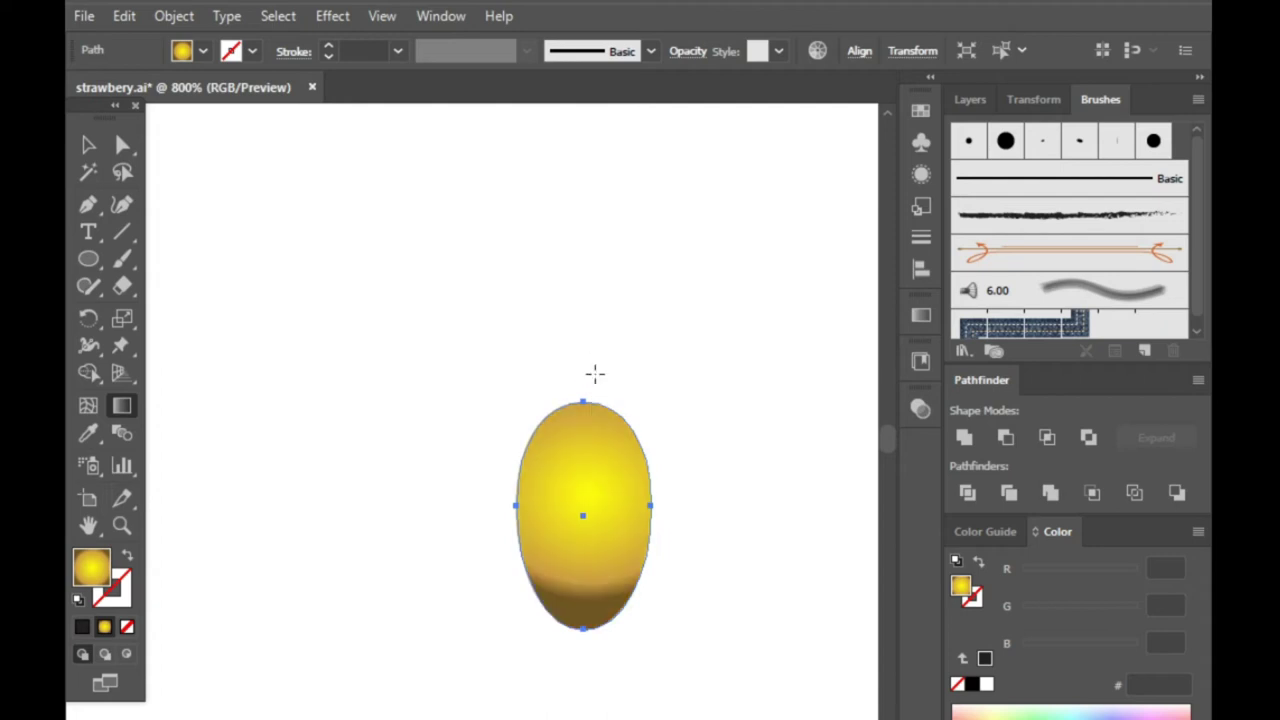
# - Narrow the yellow seed by dragging its right-side handle inward
pyautogui.press('v')
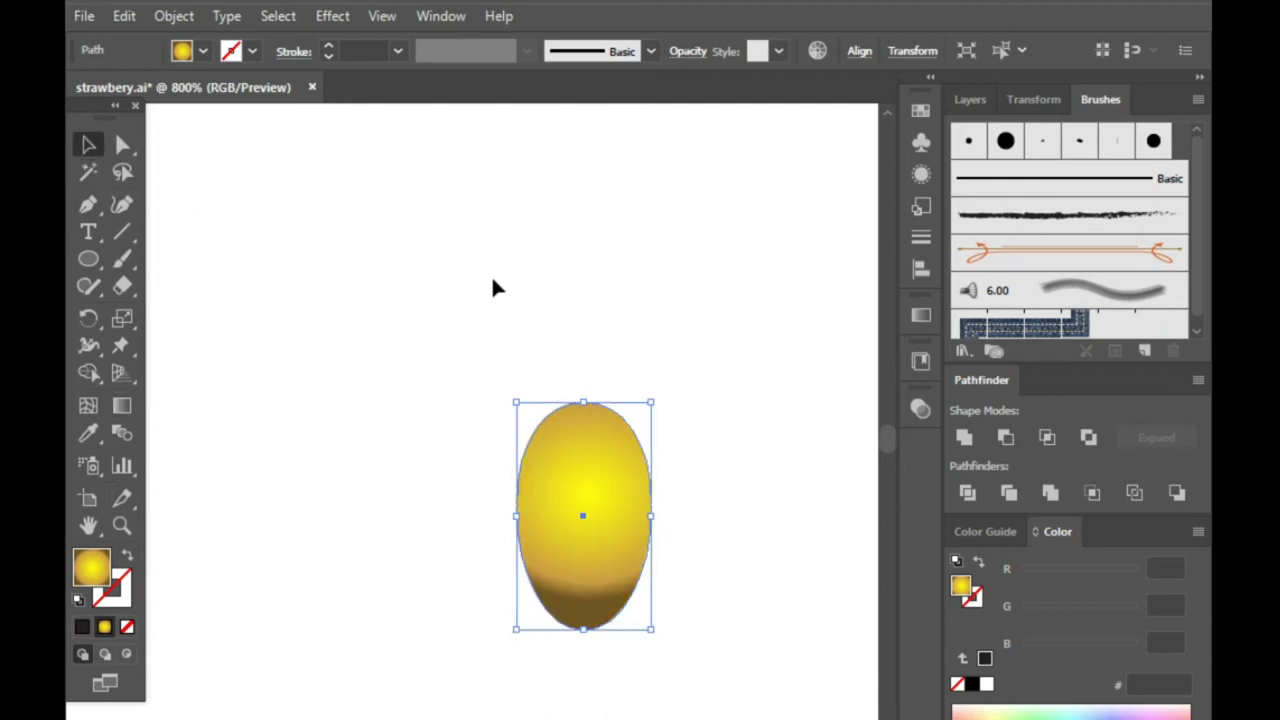
pyautogui.click(491, 274)
pyautogui.scroll(-4, 660, 510)
pyautogui.scroll(-1, 721, 548)
pyautogui.scroll(-3, 724, 546)
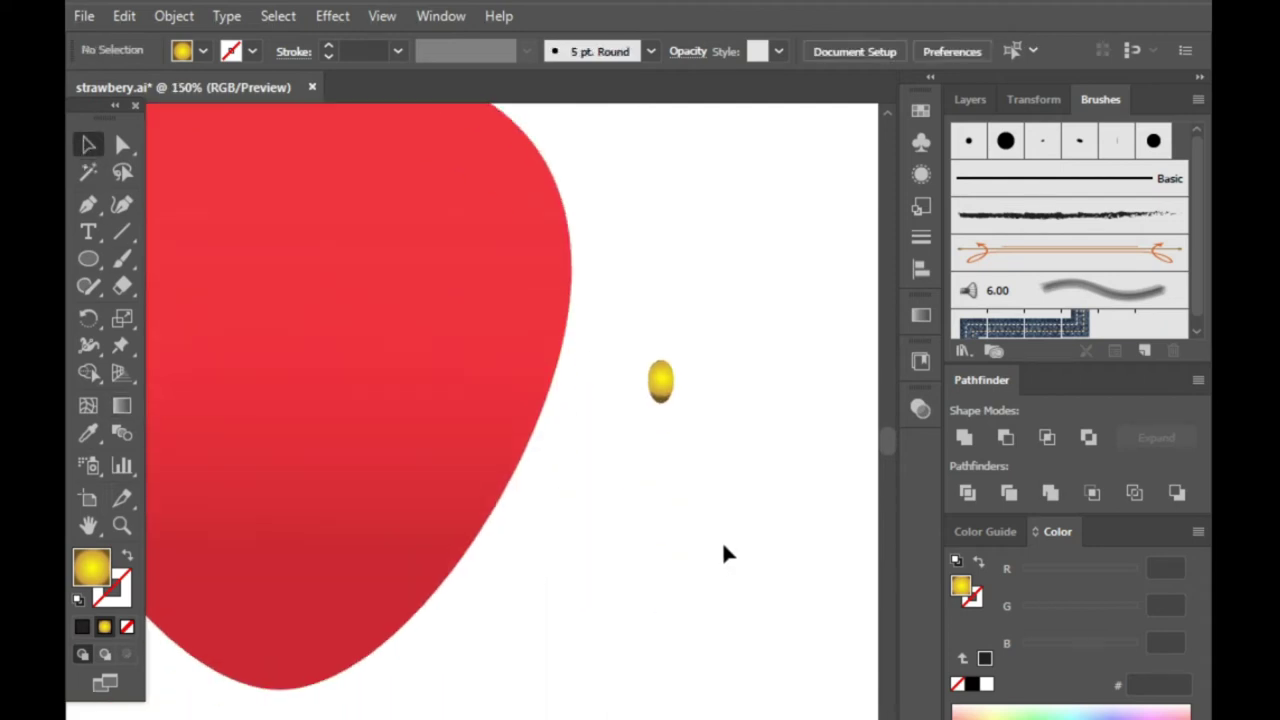
pyautogui.scroll(3, 663, 400)
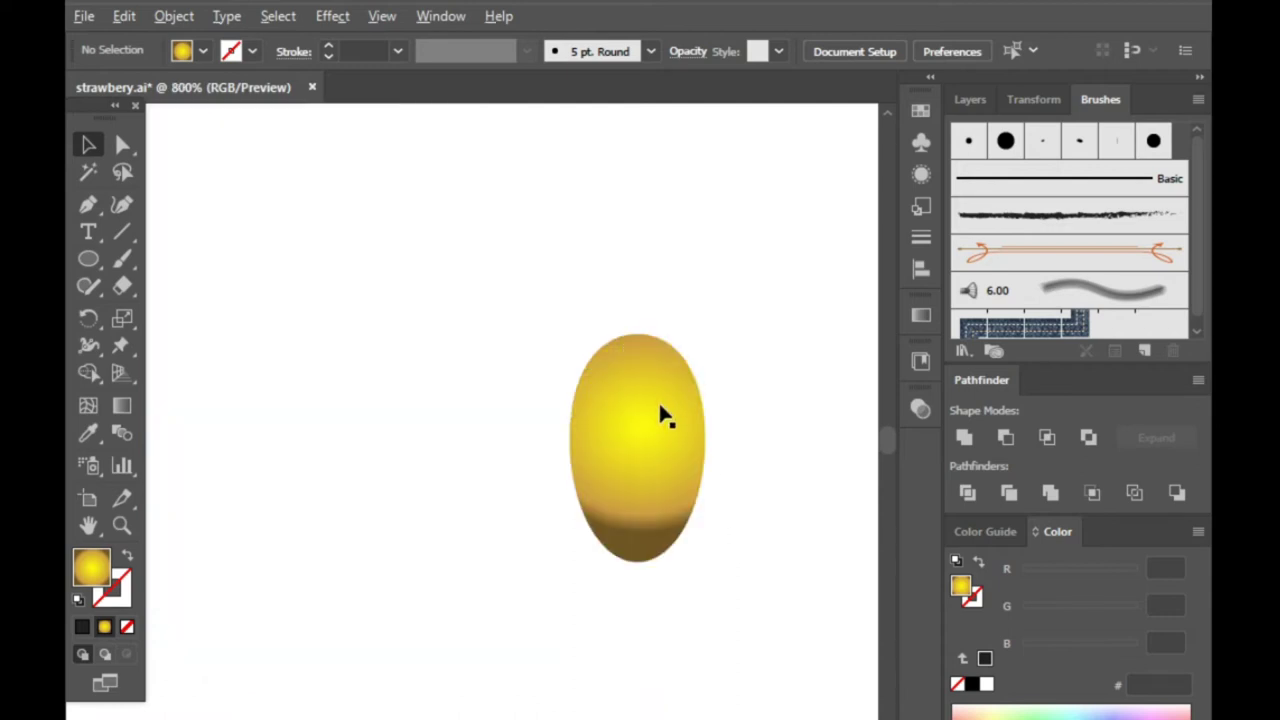
pyautogui.scroll(2, 651, 440)
pyautogui.click(655, 445)
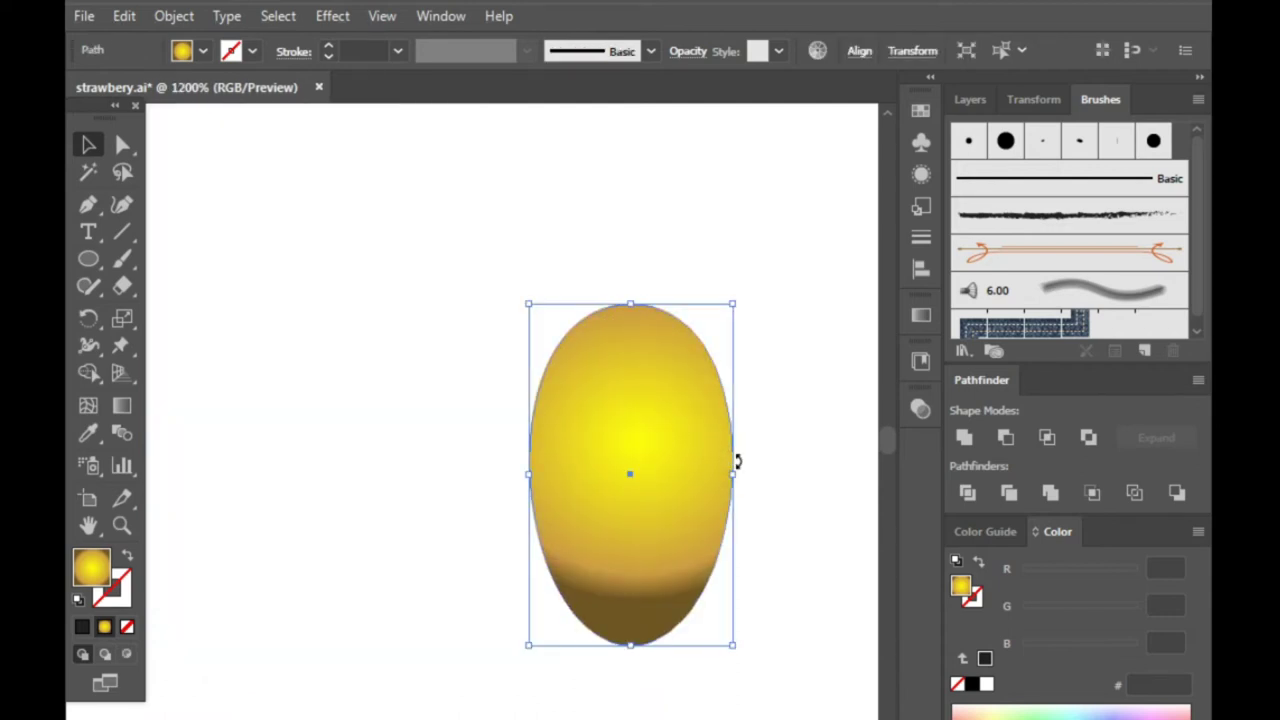
pyautogui.moveTo(732, 475); pyautogui.dragTo(710, 475)
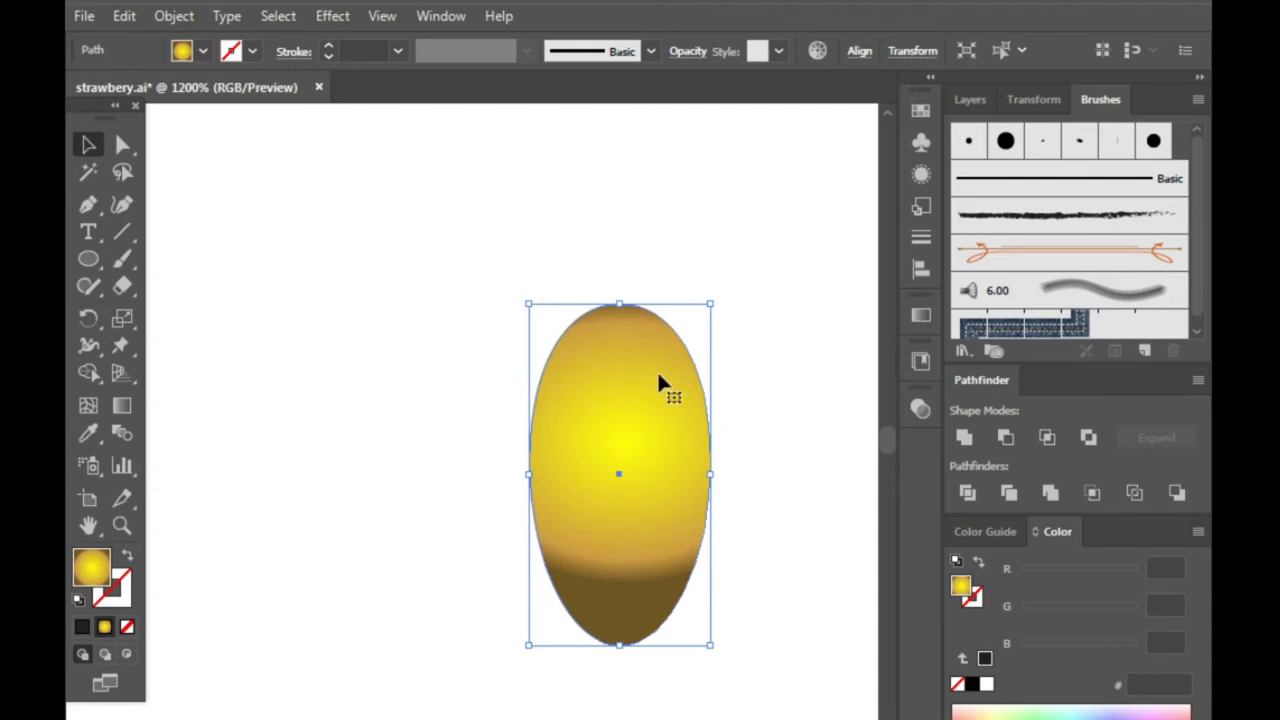
pyautogui.scroll(-4, 575, 403)
pyautogui.click(620, 402)
pyautogui.scroll(4, 566, 390)
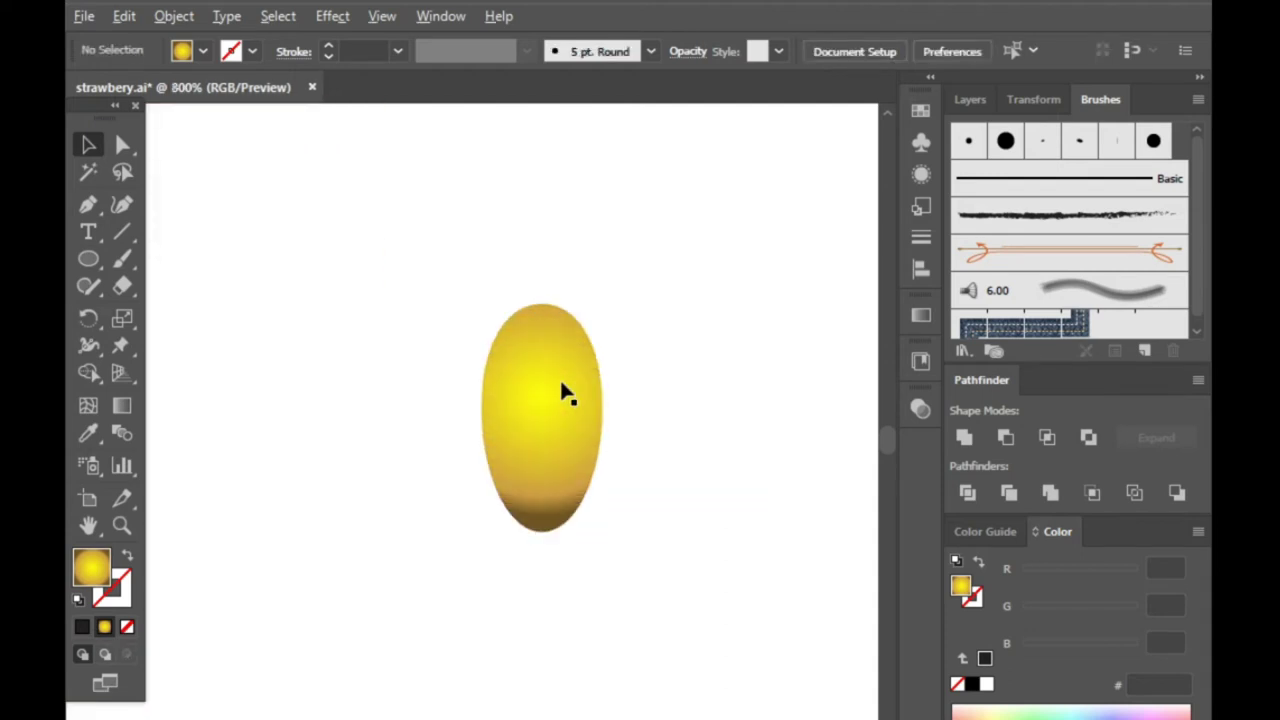
pyautogui.click(561, 401)
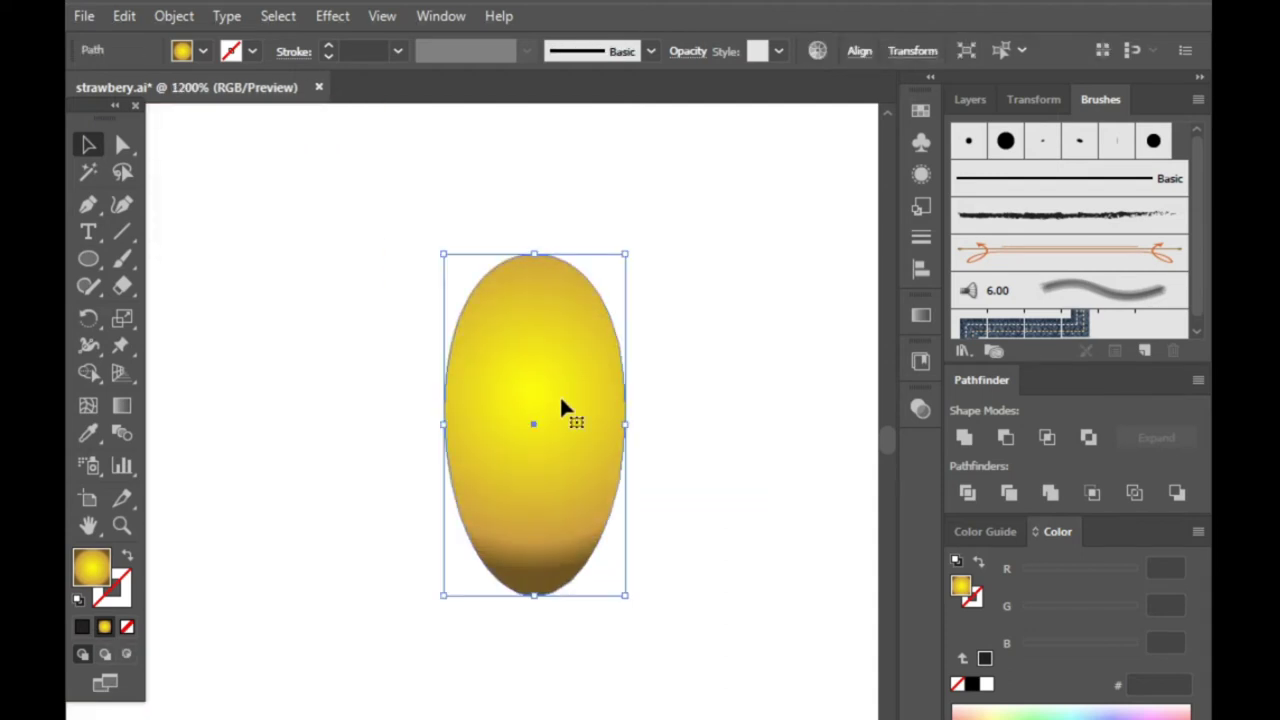
pyautogui.scroll(-4, 590, 435)
pyautogui.click(631, 433)
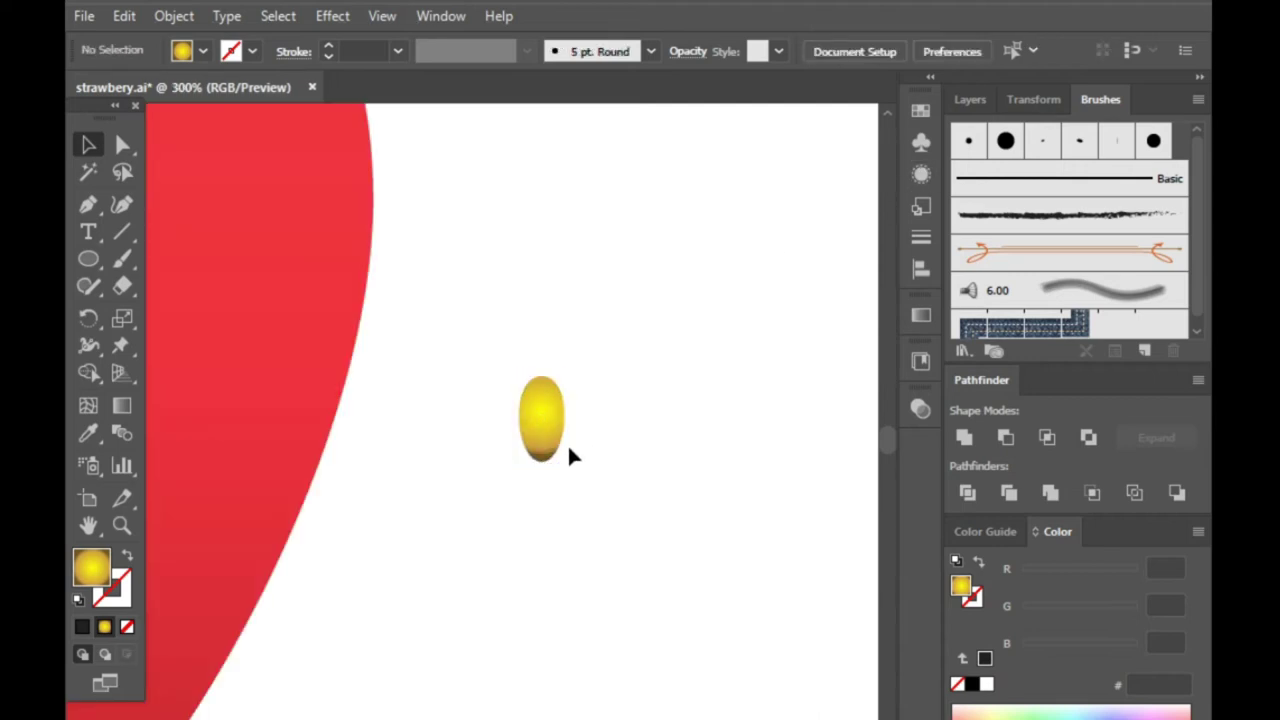
pyautogui.scroll(4, 541, 418)
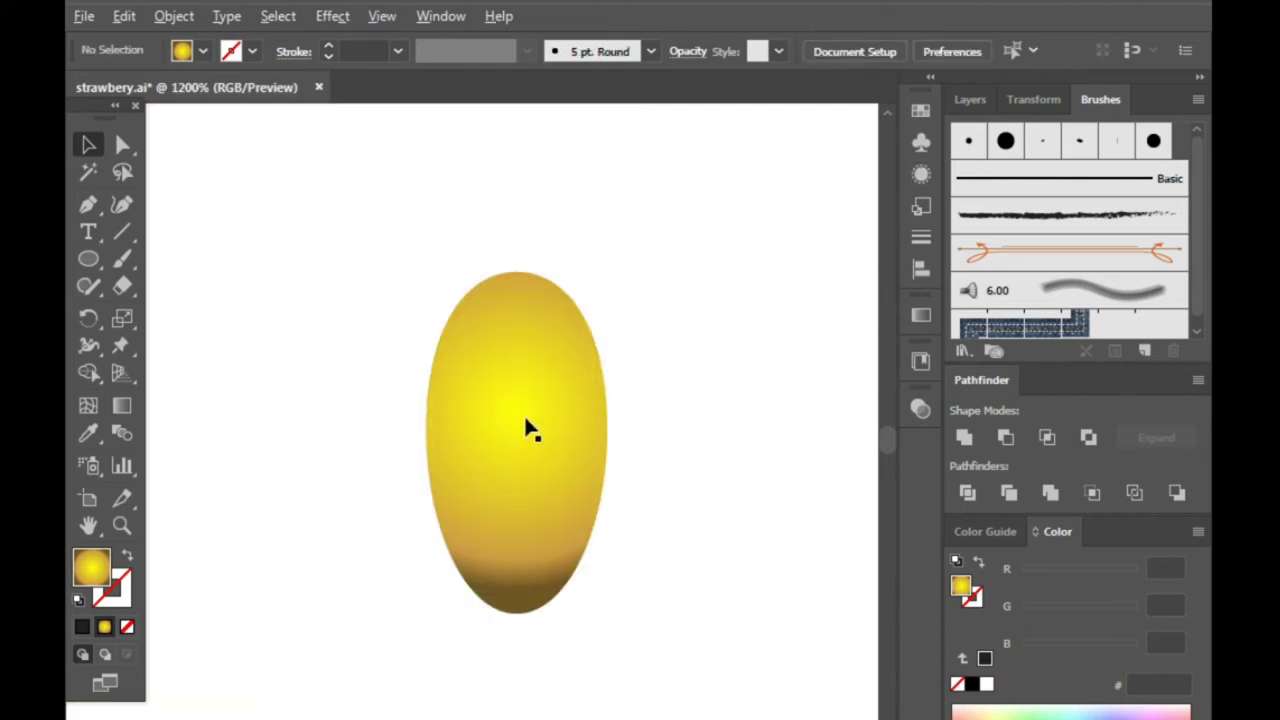
pyautogui.click(90, 260)
# - Draw a larger ellipse around the yellow seed and send it to the back
pyautogui.moveTo(397, 247); pyautogui.dragTo(638, 641)
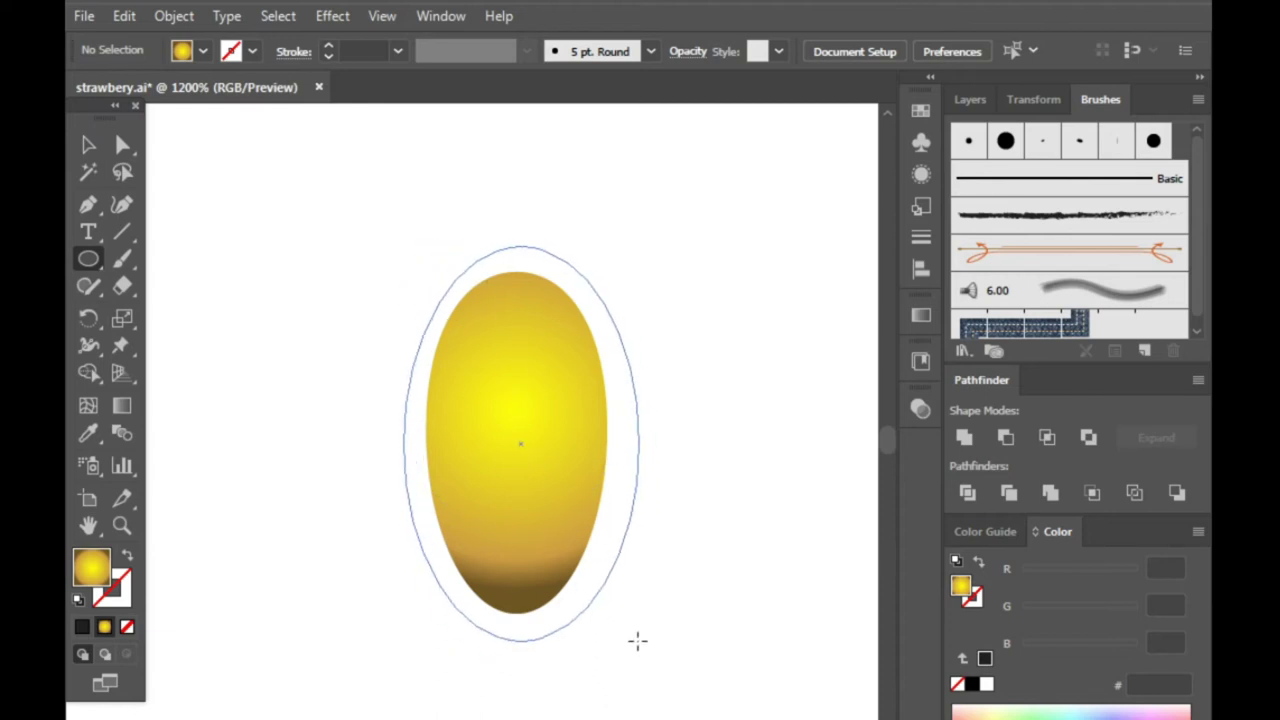
pyautogui.moveTo(638, 641); pyautogui.dragTo(646, 652)
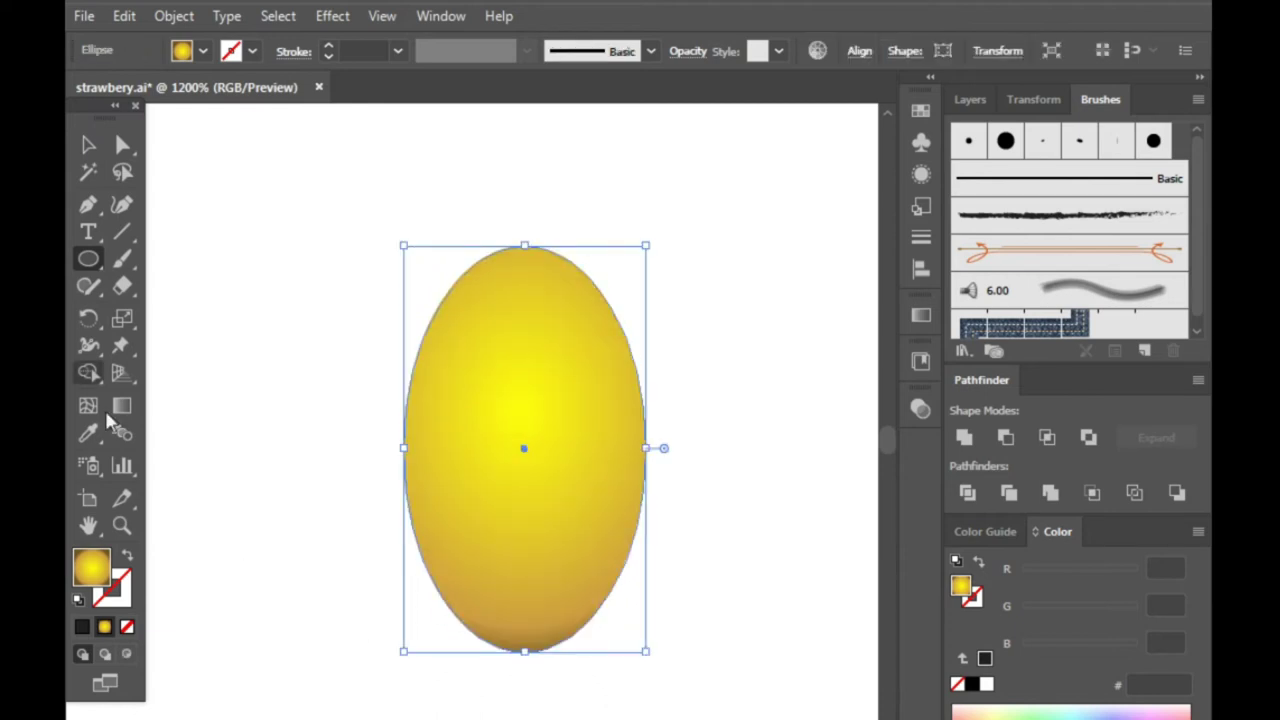
pyautogui.click(88, 146)
pyautogui.hotkey('ctrl', 'shift', 'b')
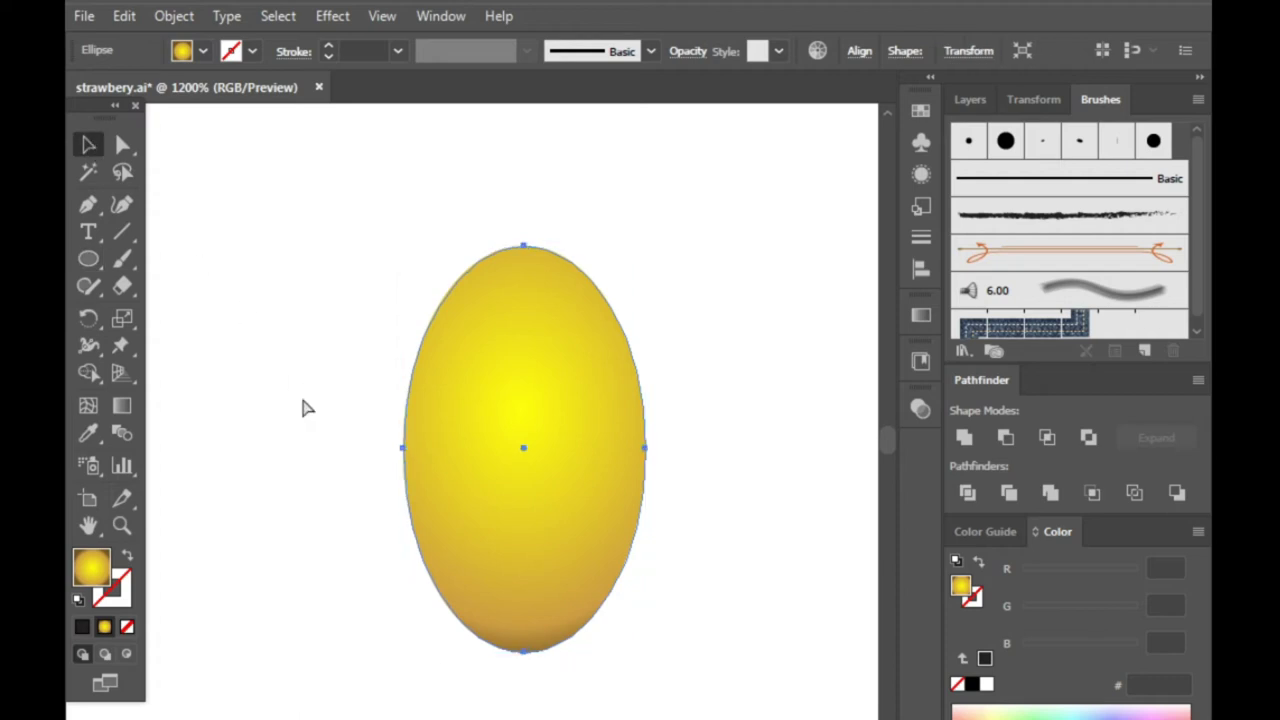
pyautogui.hotkey('ctrl', 'shift', '[')
pyautogui.hotkey('ctrl', 'shift', 'b')
# - Sample the strawberry red onto the larger ellipse with the Eyedropper
pyautogui.click(88, 440)
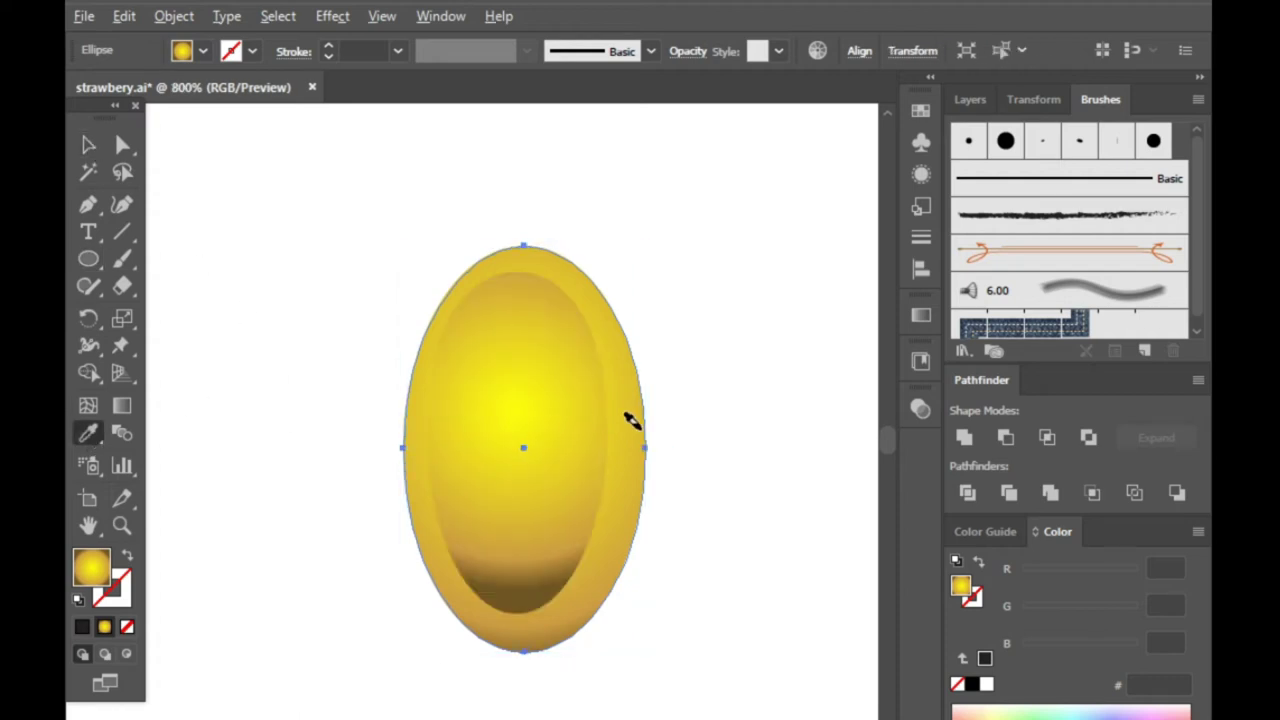
pyautogui.scroll(-5, 628, 423)
pyautogui.scroll(-5, 628, 423)
pyautogui.scroll(4, 337, 346)
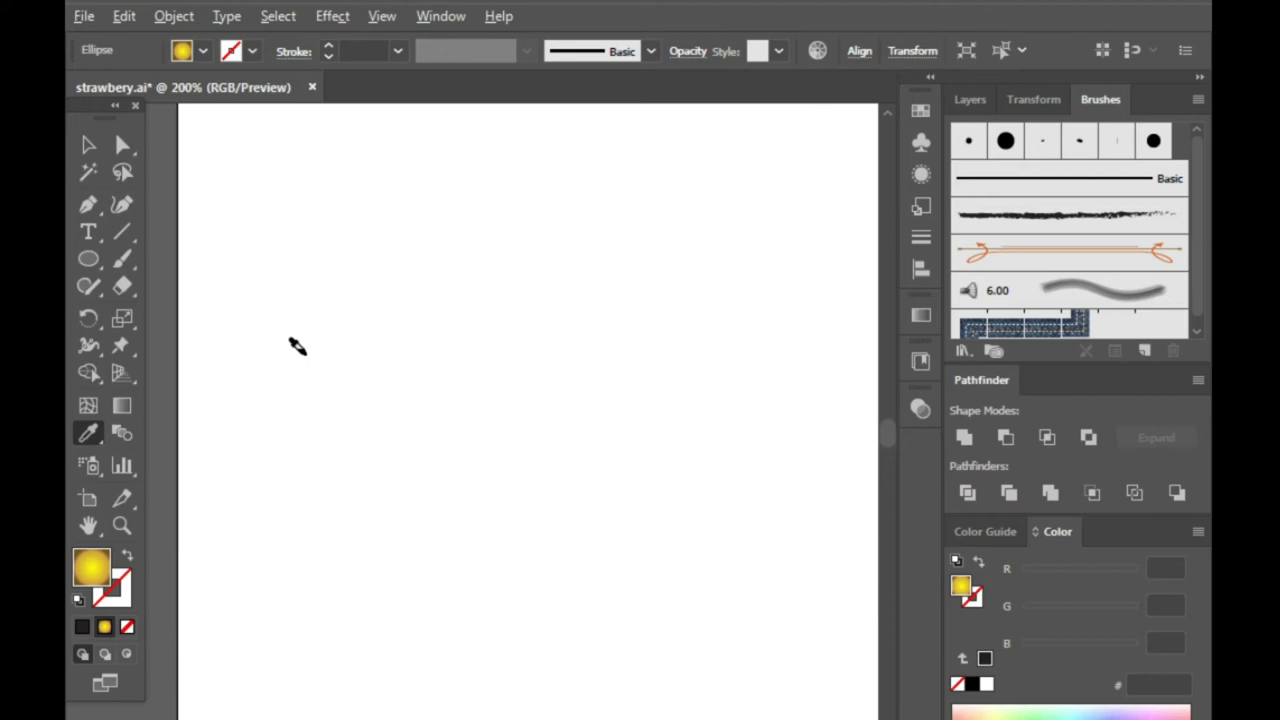
pyautogui.scroll(-3, 337, 346)
pyautogui.click(260, 346)
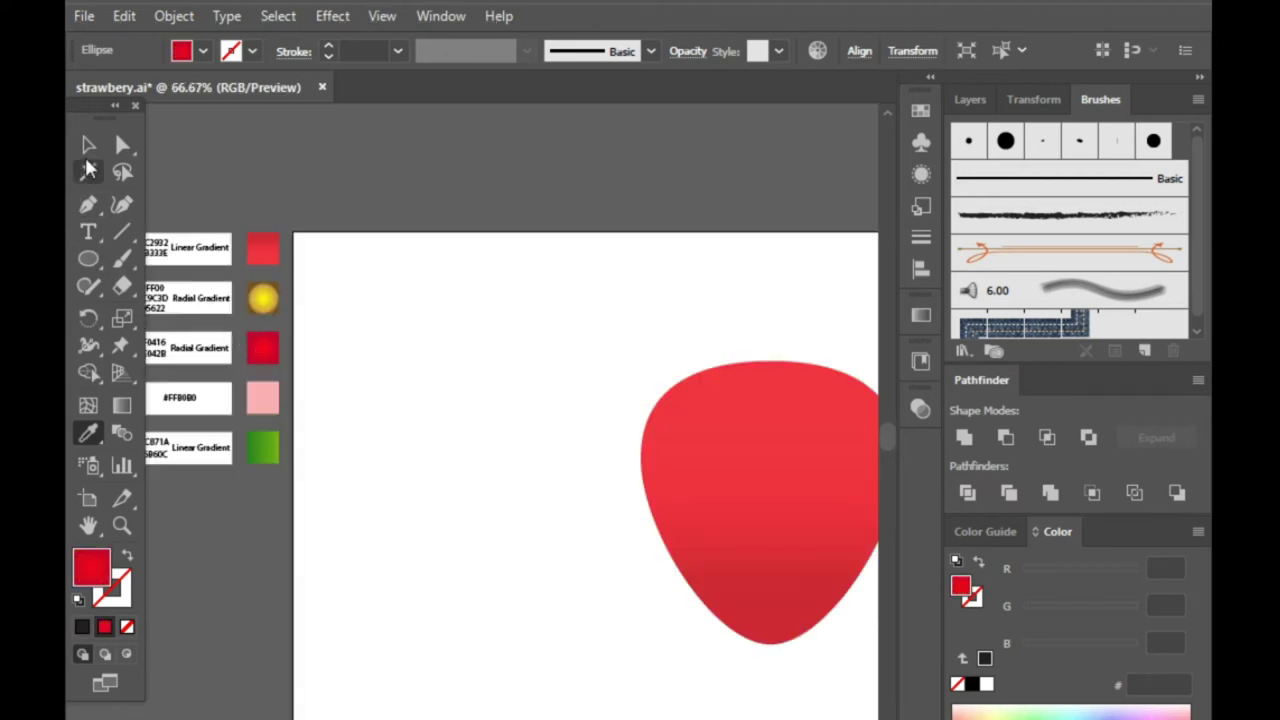
# - Enlarge the red oval evenly from its centre and nudge it slightly up and left
pyautogui.click(88, 144)
pyautogui.scroll(-4, 220, 405)
pyautogui.scroll(3, 432, 460)
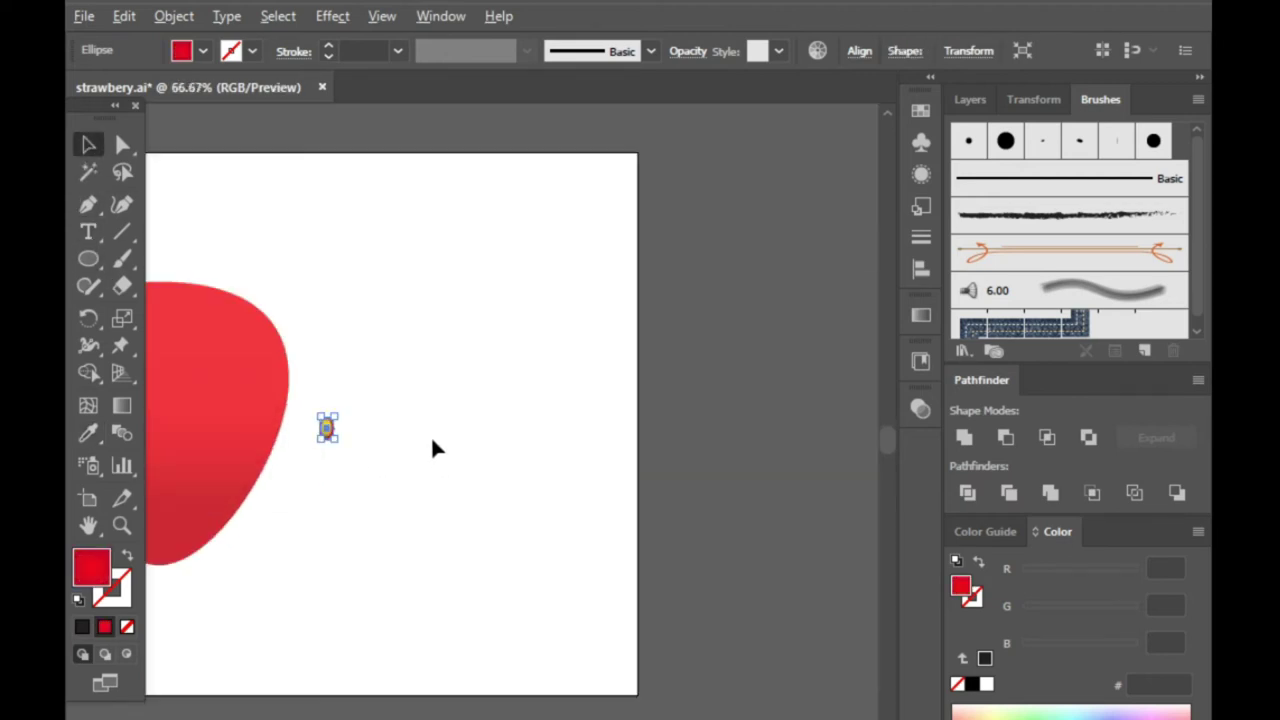
pyautogui.scroll(1, 290, 428)
pyautogui.scroll(3, 290, 430)
pyautogui.scroll(2, 494, 485)
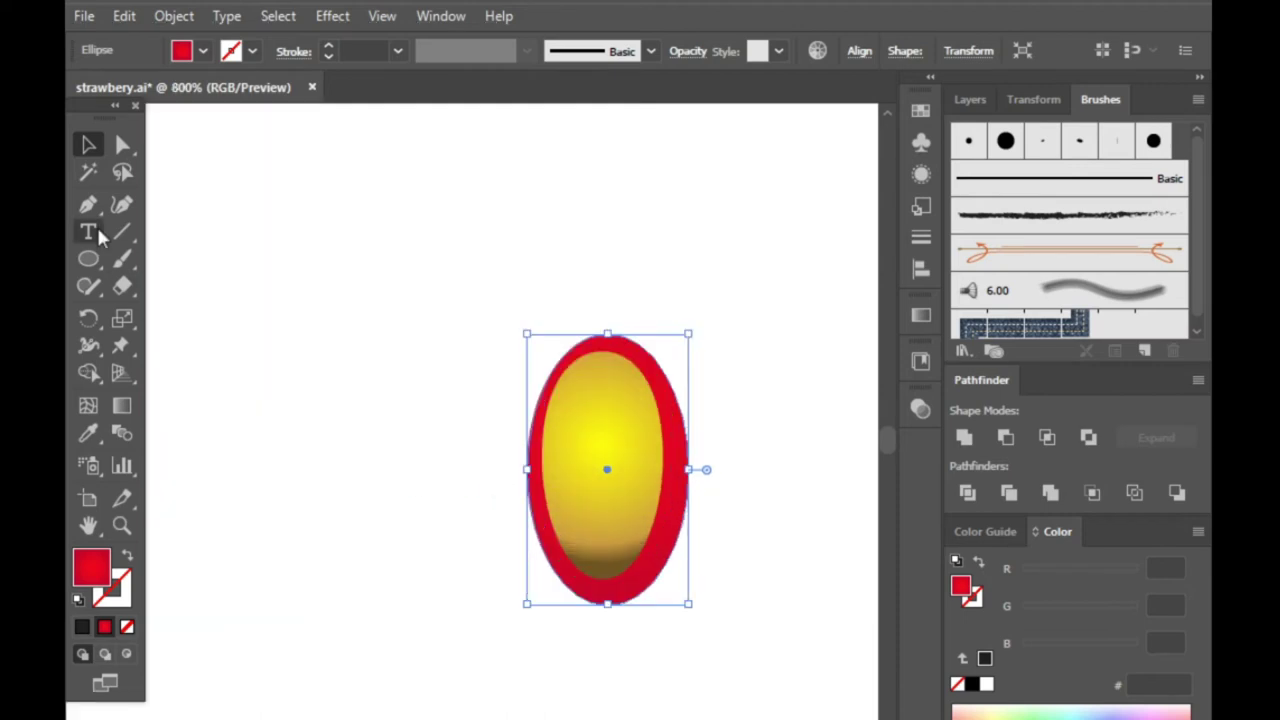
pyautogui.click(617, 308)
pyautogui.click(688, 446)
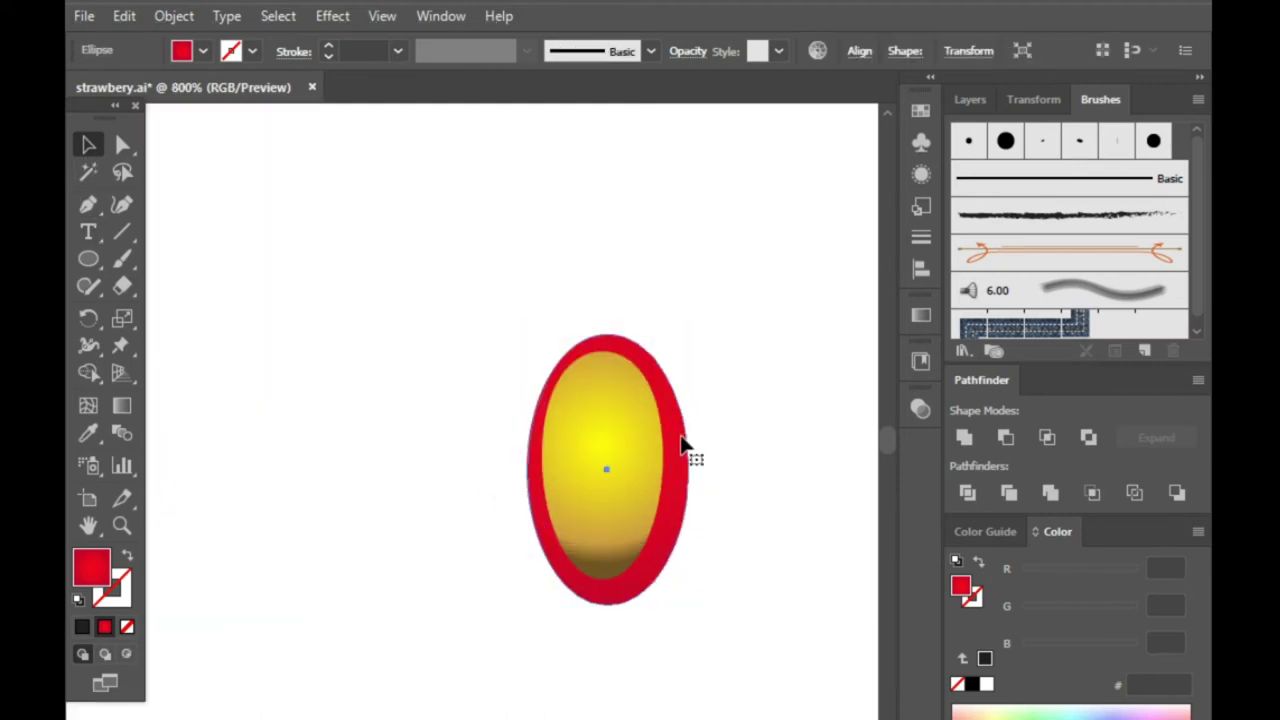
pyautogui.moveTo(692, 338); pyautogui.dragTo(705, 330)
pyautogui.click(702, 440)
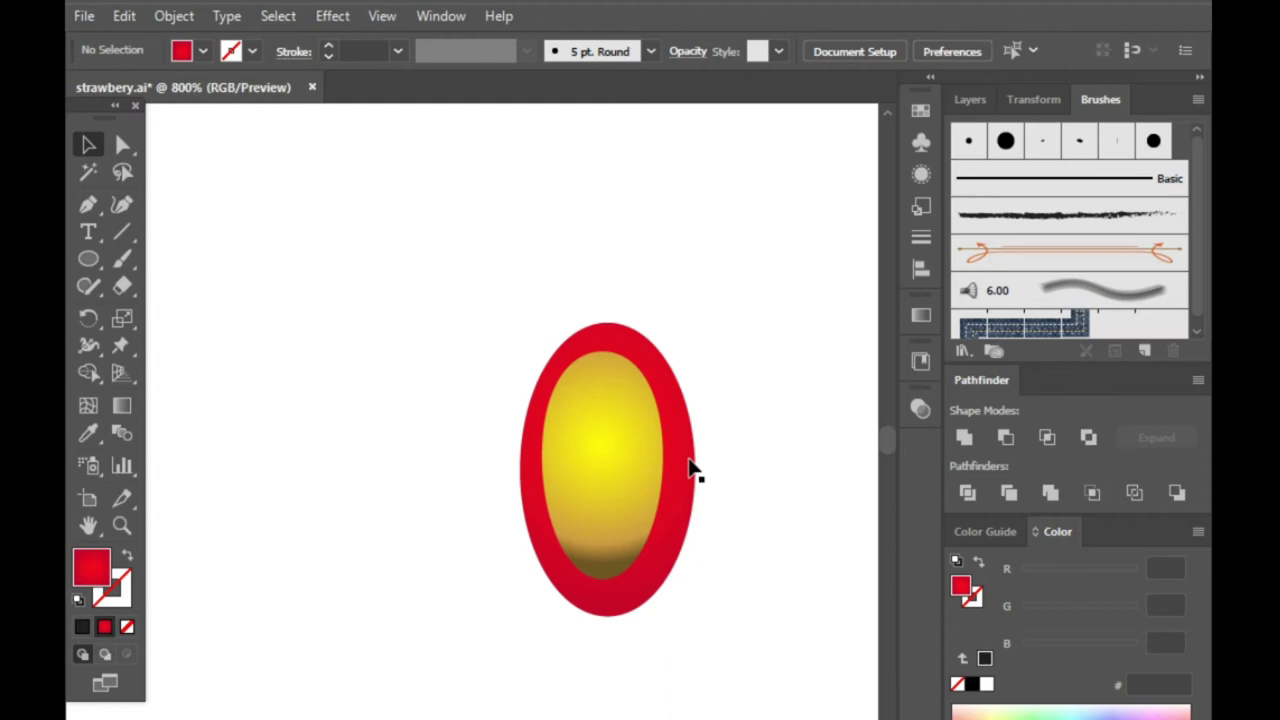
pyautogui.moveTo(688, 475); pyautogui.dragTo(682, 461)
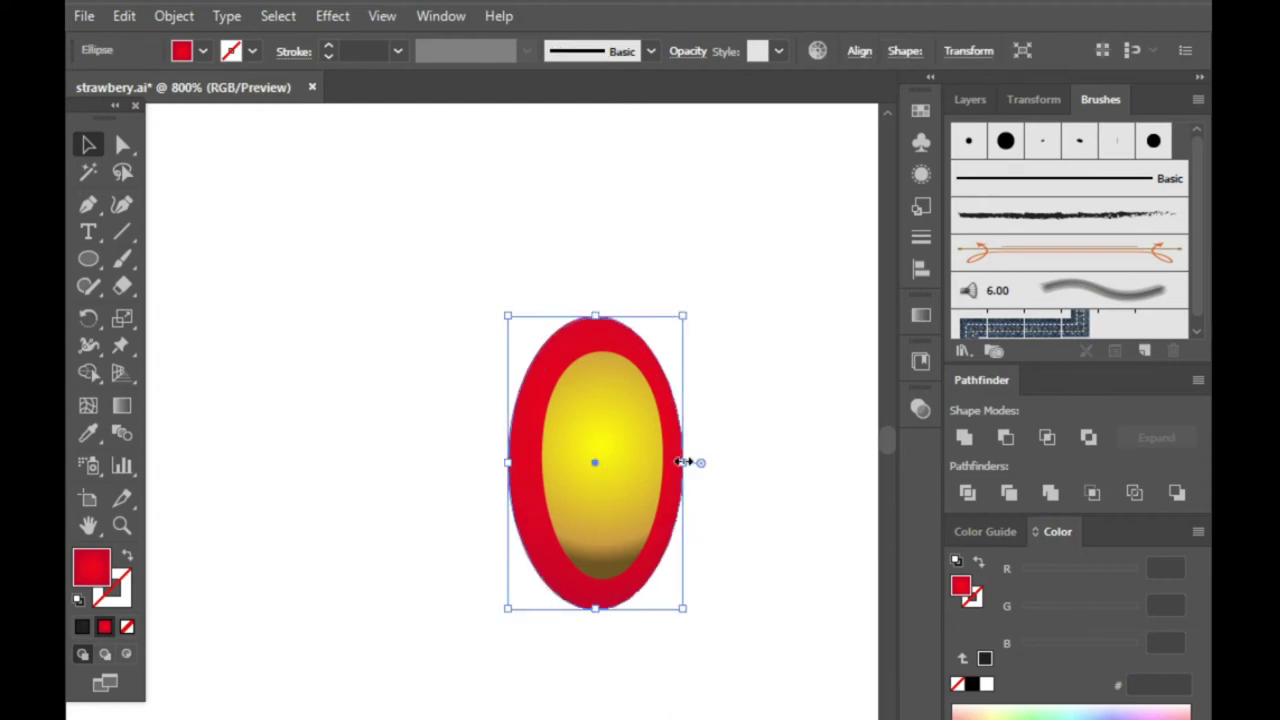
pyautogui.click(747, 434)
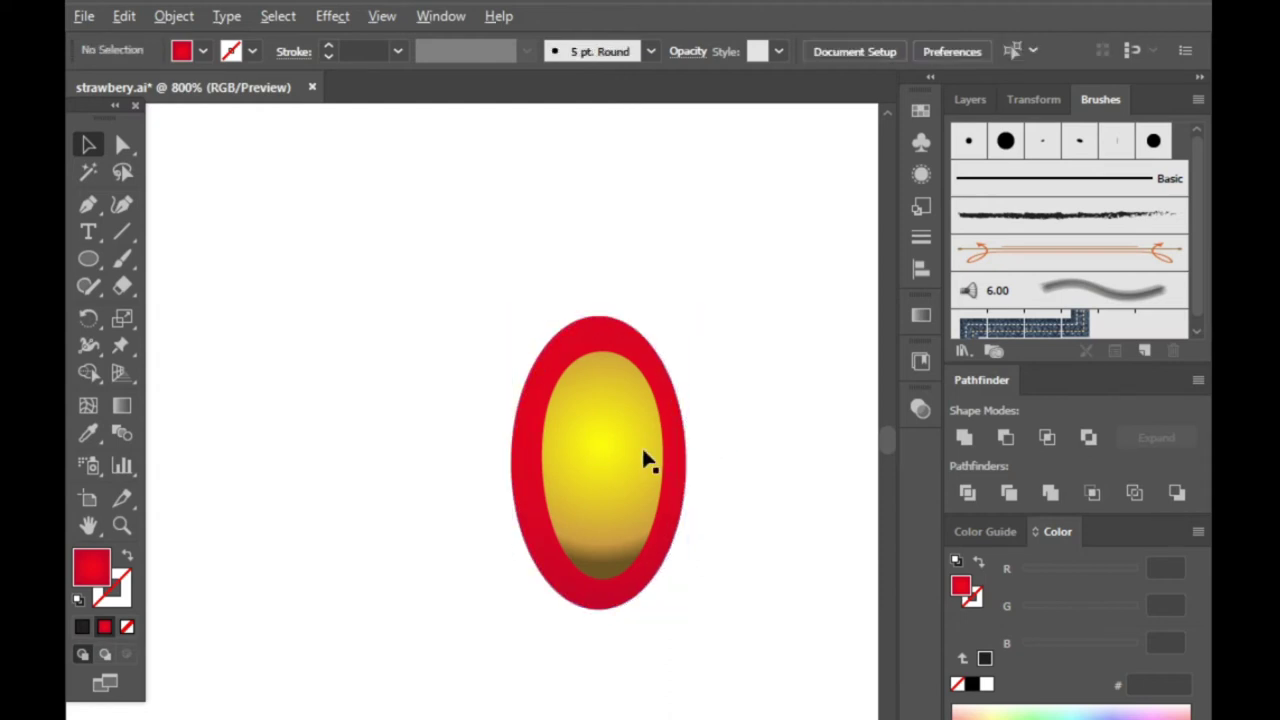
# - Shrink the yellow inner oval toward its centre, leaving a wide red border
pyautogui.scroll(1, 641, 445)
pyautogui.click(607, 463)
pyautogui.moveTo(680, 264); pyautogui.dragTo(636, 359)
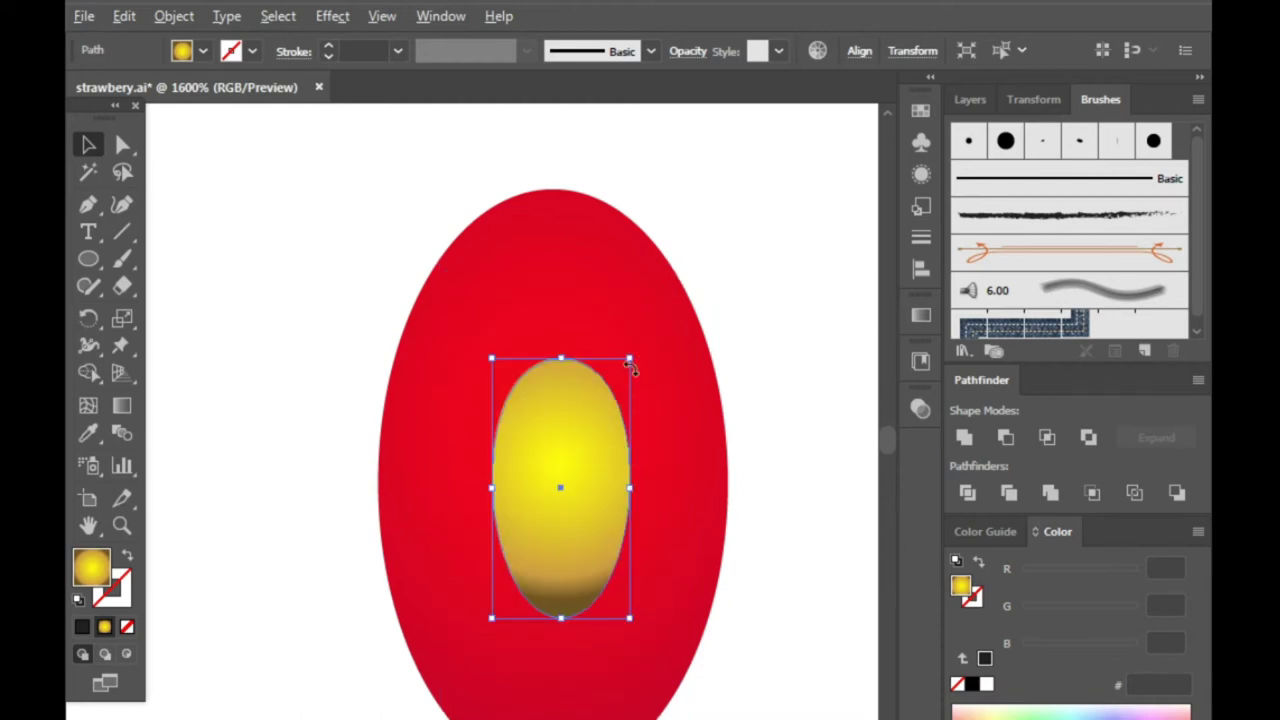
pyautogui.hotkey('ctrl', '-')
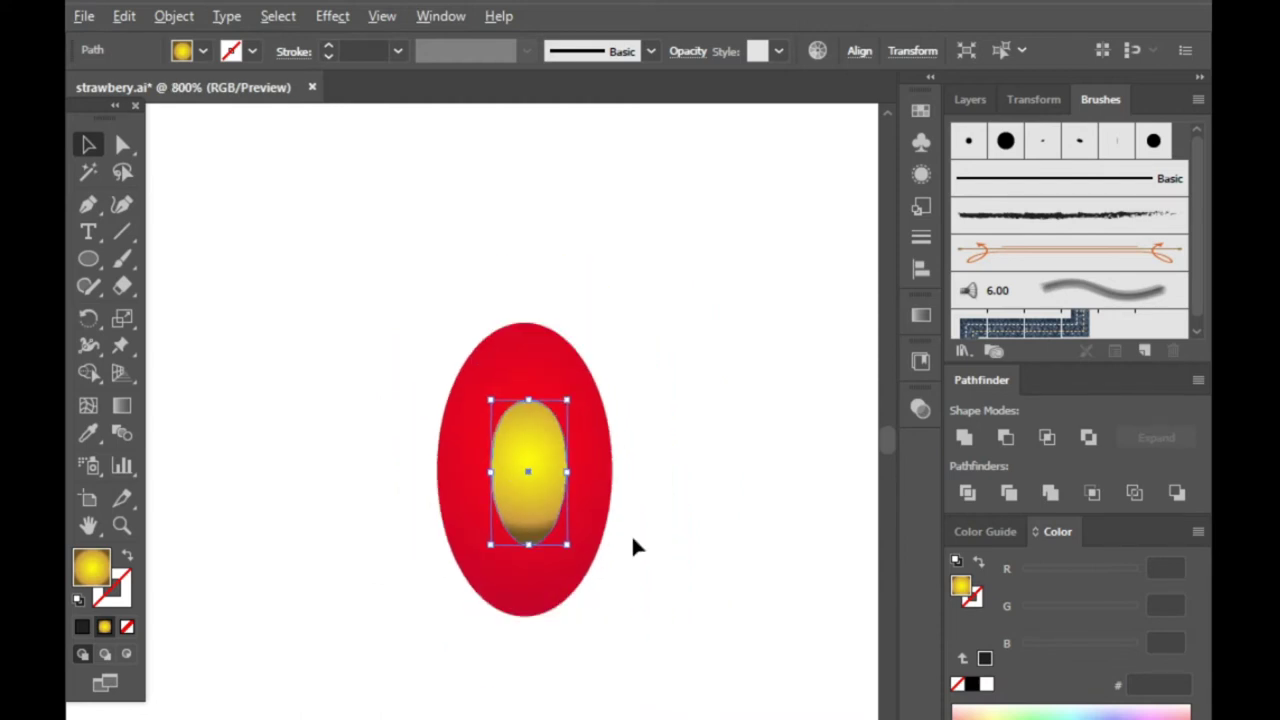
pyautogui.click(603, 560)
pyautogui.scroll(-4, 603, 562)
pyautogui.scroll(-4, 684, 536)
pyautogui.scroll(1, 674, 534)
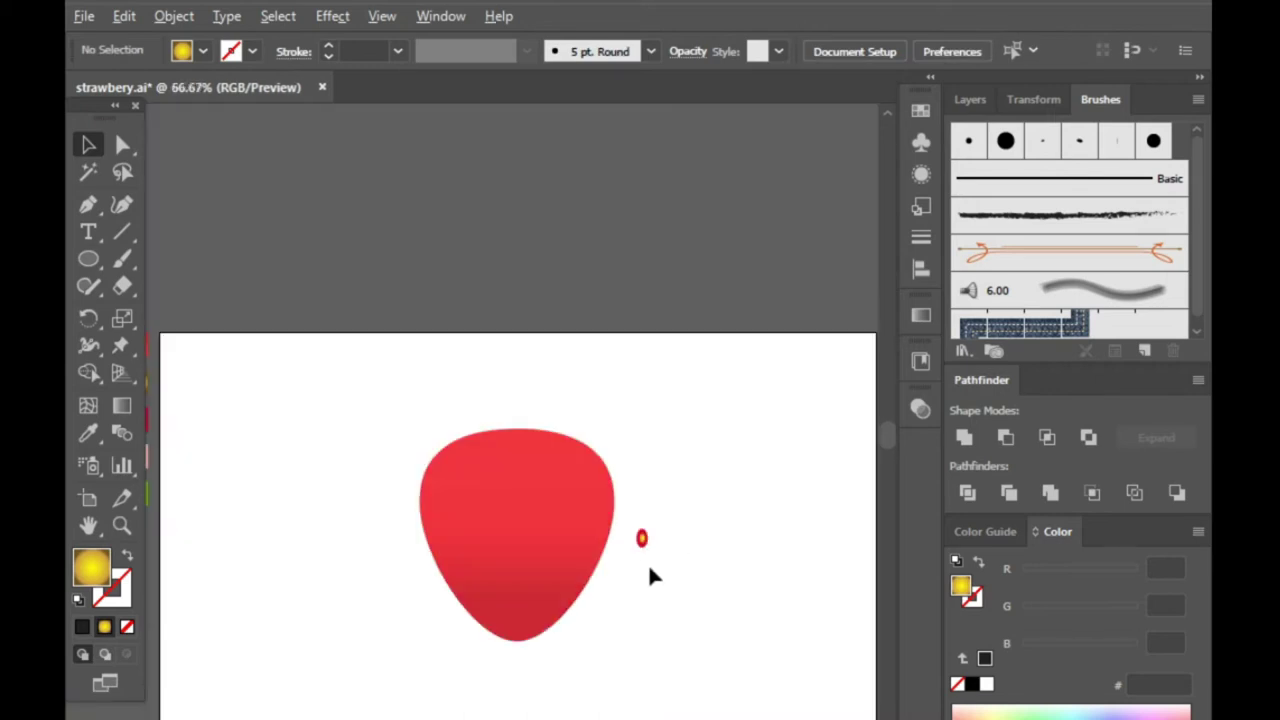
pyautogui.scroll(2, 648, 563)
pyautogui.scroll(4, 646, 540)
pyautogui.scroll(-1, 643, 494)
pyautogui.scroll(2, 670, 517)
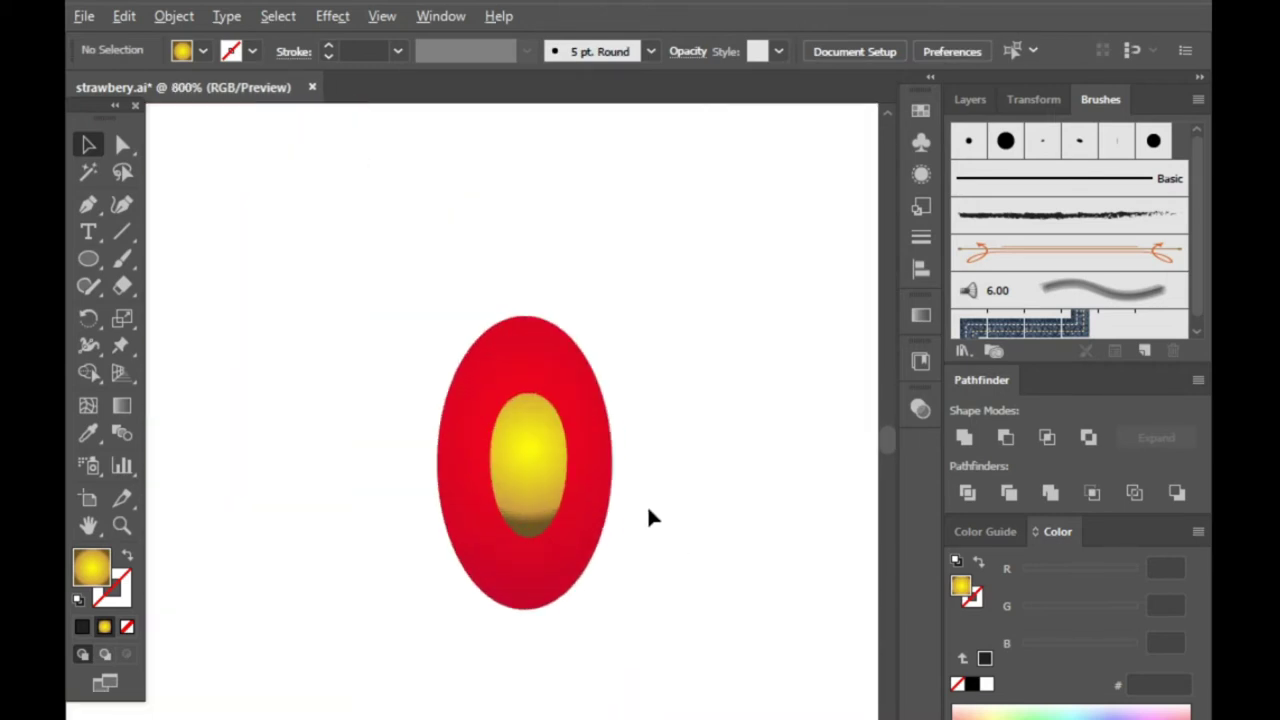
# - Place a resized copy of the red oval to the right, offset upward over another copy
pyautogui.moveTo(585, 522)
pyautogui.mouseDown()
pyautogui.moveTo(788, 514)
pyautogui.moveTo(766, 480)
pyautogui.mouseUp()
pyautogui.scroll(-1, 571, 551)
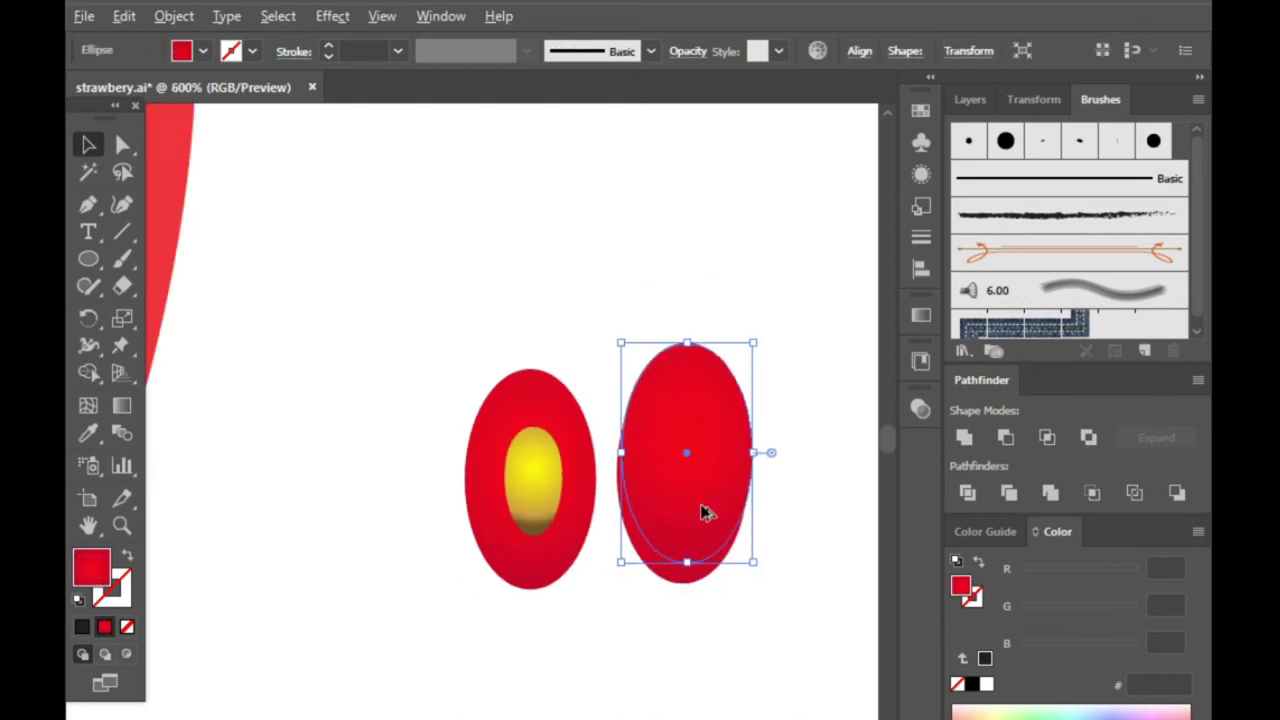
pyautogui.scroll(2, 703, 514)
pyautogui.scroll(-2, 393, 497)
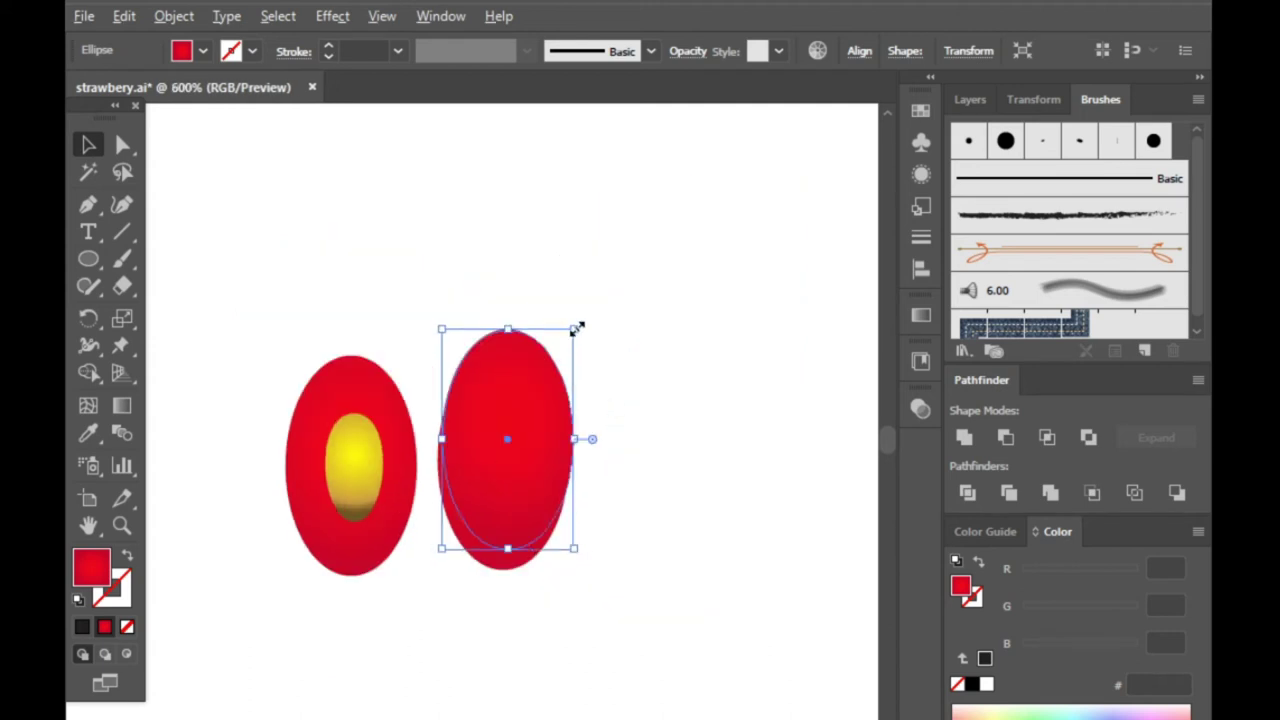
pyautogui.moveTo(577, 328); pyautogui.dragTo(617, 320)
pyautogui.scroll(4, 457, 545)
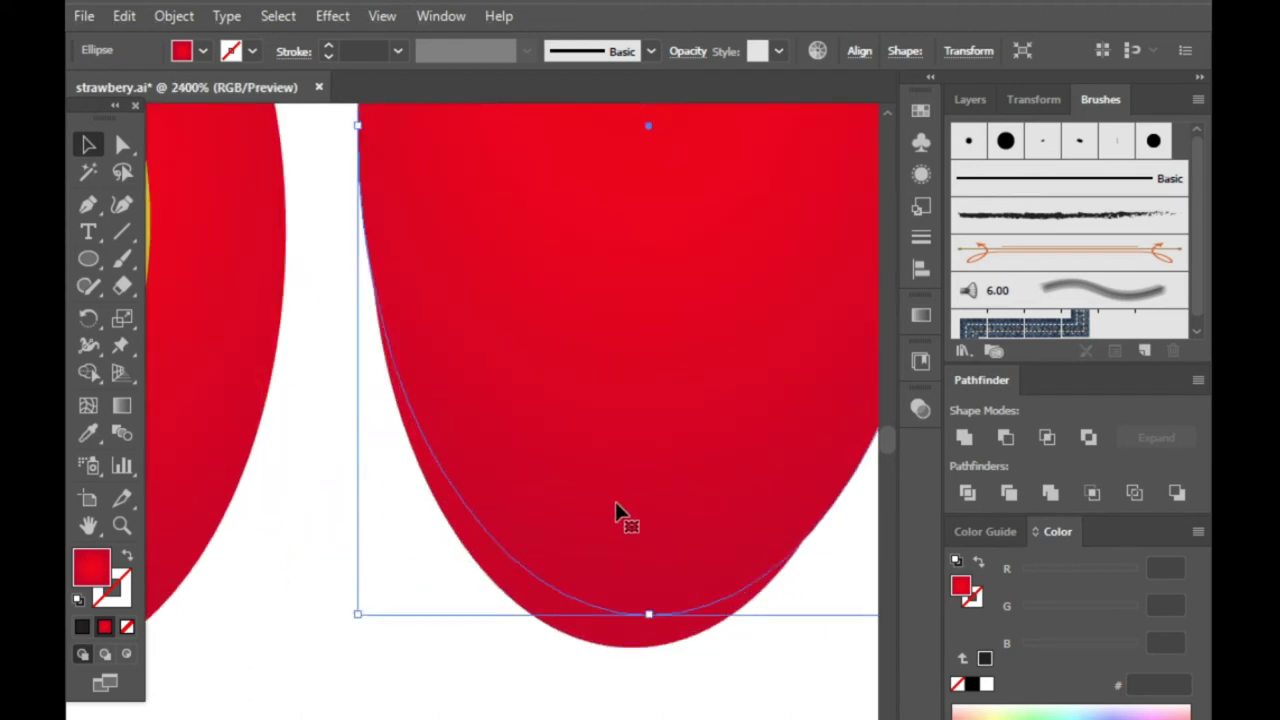
pyautogui.moveTo(617, 511)
pyautogui.mouseDown()
pyautogui.moveTo(640, 507)
pyautogui.moveTo(631, 486)
pyautogui.mouseUp()
# - Subtract the front oval with Pathfinder Minus Front to leave a thin red crescent
pyautogui.scroll(-4, 369, 605)
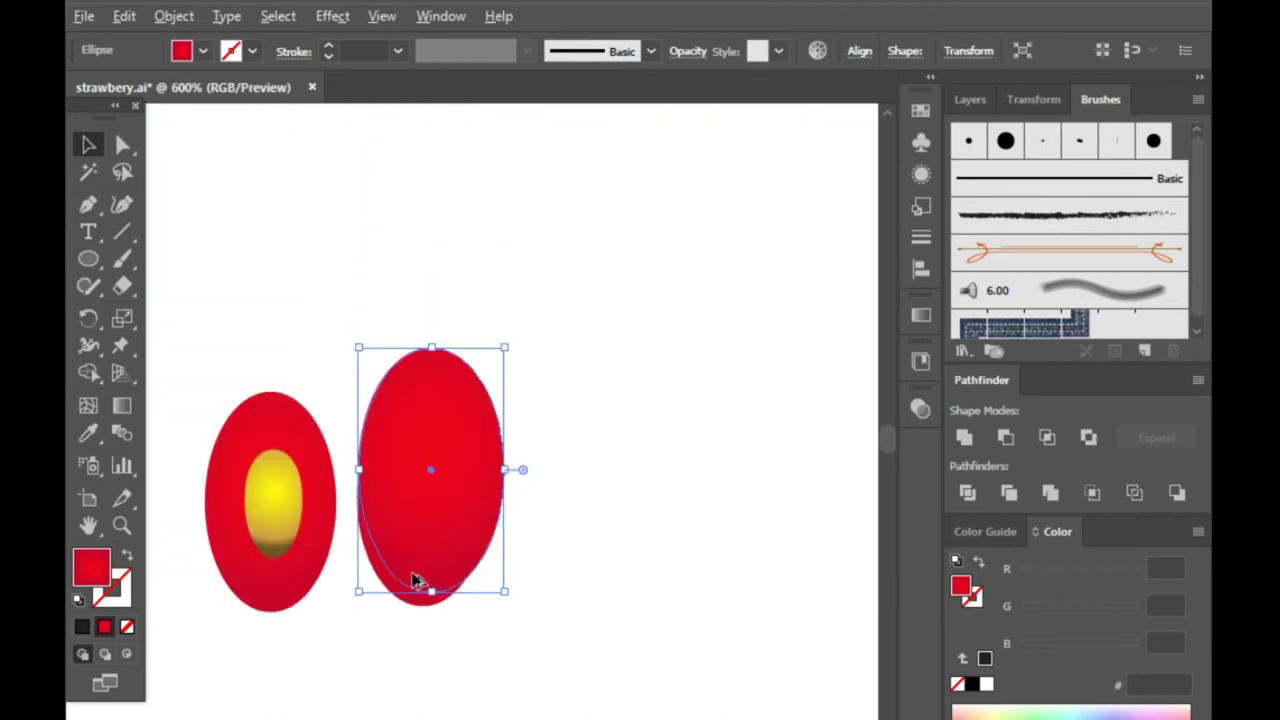
pyautogui.scroll(3, 418, 582)
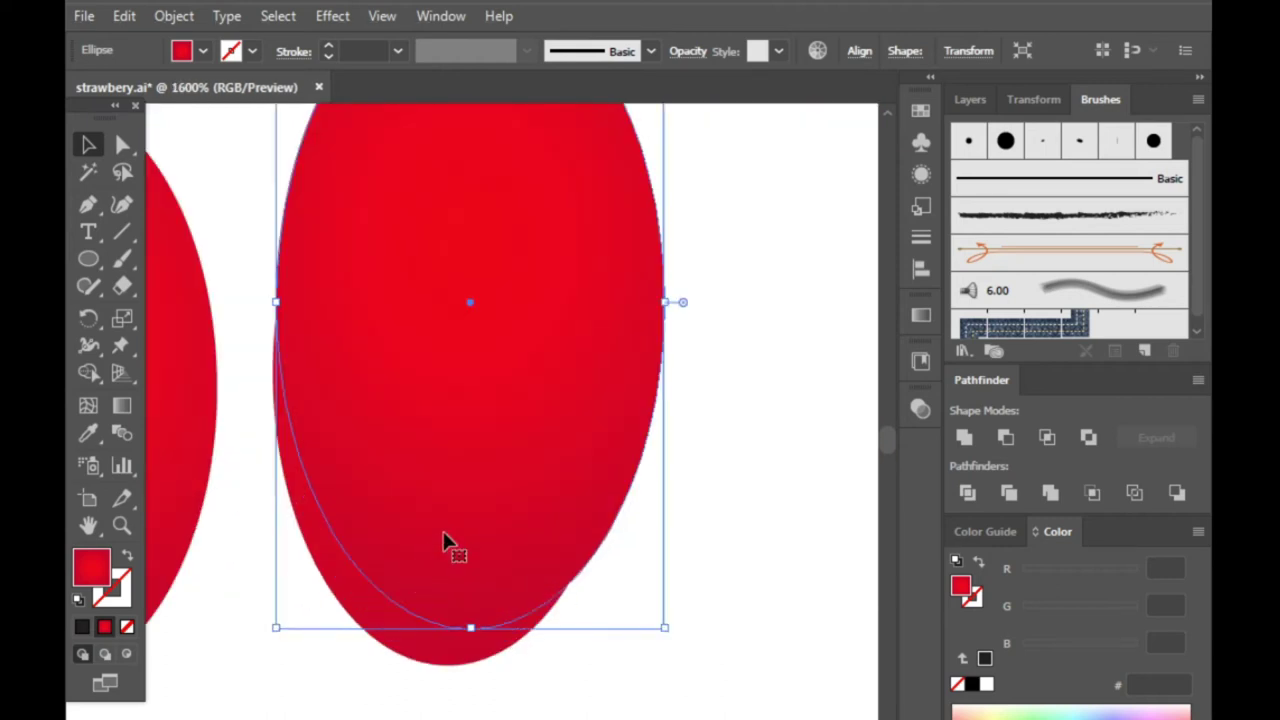
pyautogui.keyDown('shift'); pyautogui.click(418, 636); pyautogui.keyUp('shift')
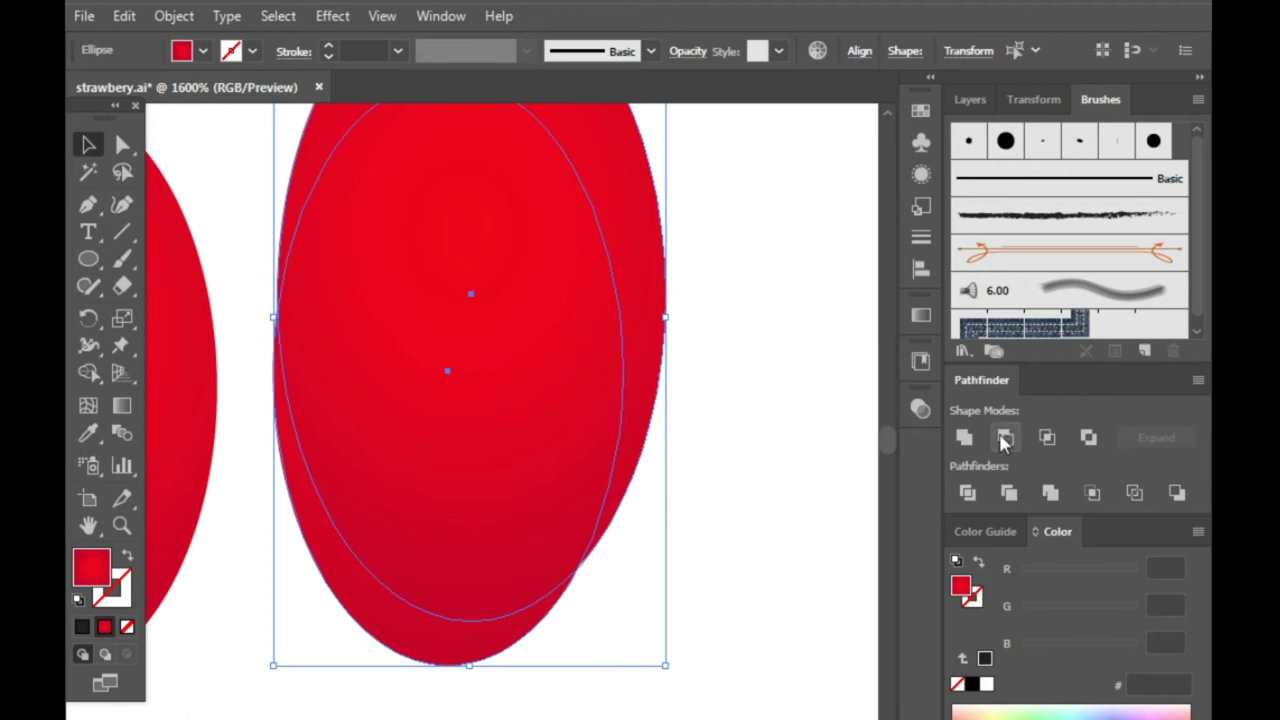
pyautogui.click(1005, 437)
pyautogui.scroll(-3, 643, 527)
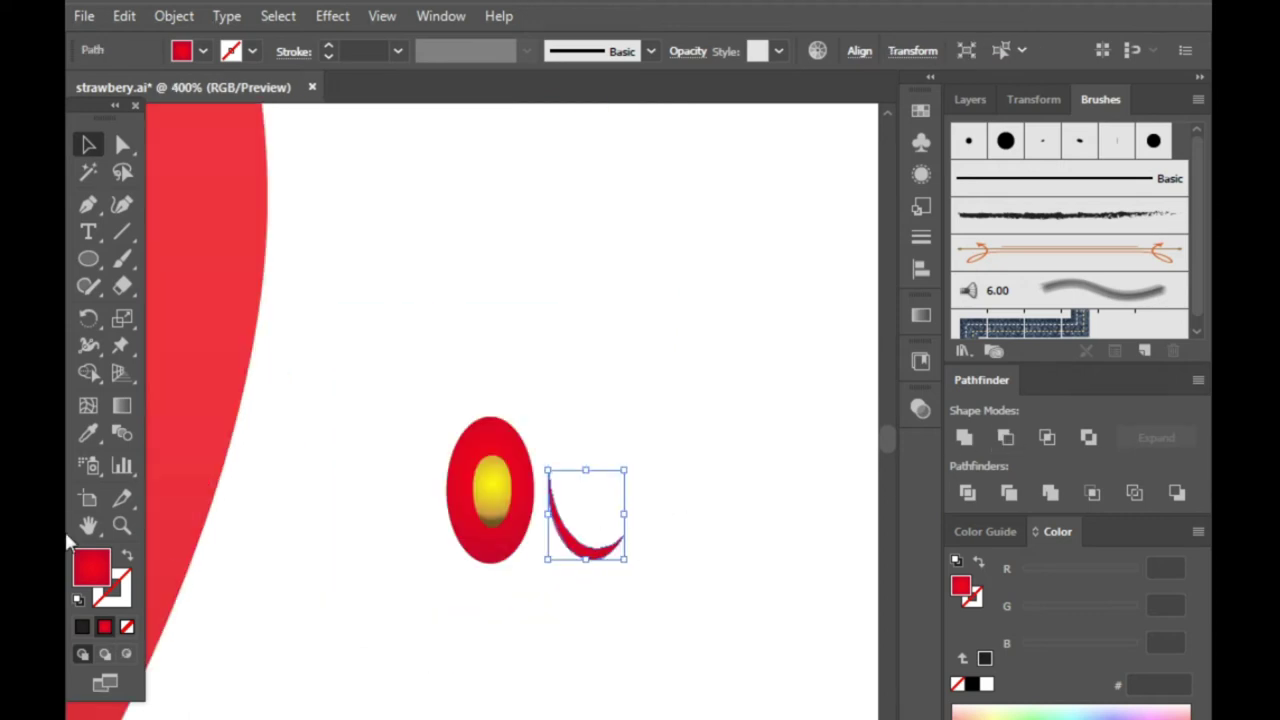
# - Fill the crescent with the pale pink #FFB0B0 swatch using the Eyedropper
pyautogui.click(88, 432)
pyautogui.scroll(-3, 748, 438)
pyautogui.scroll(-3, 748, 438)
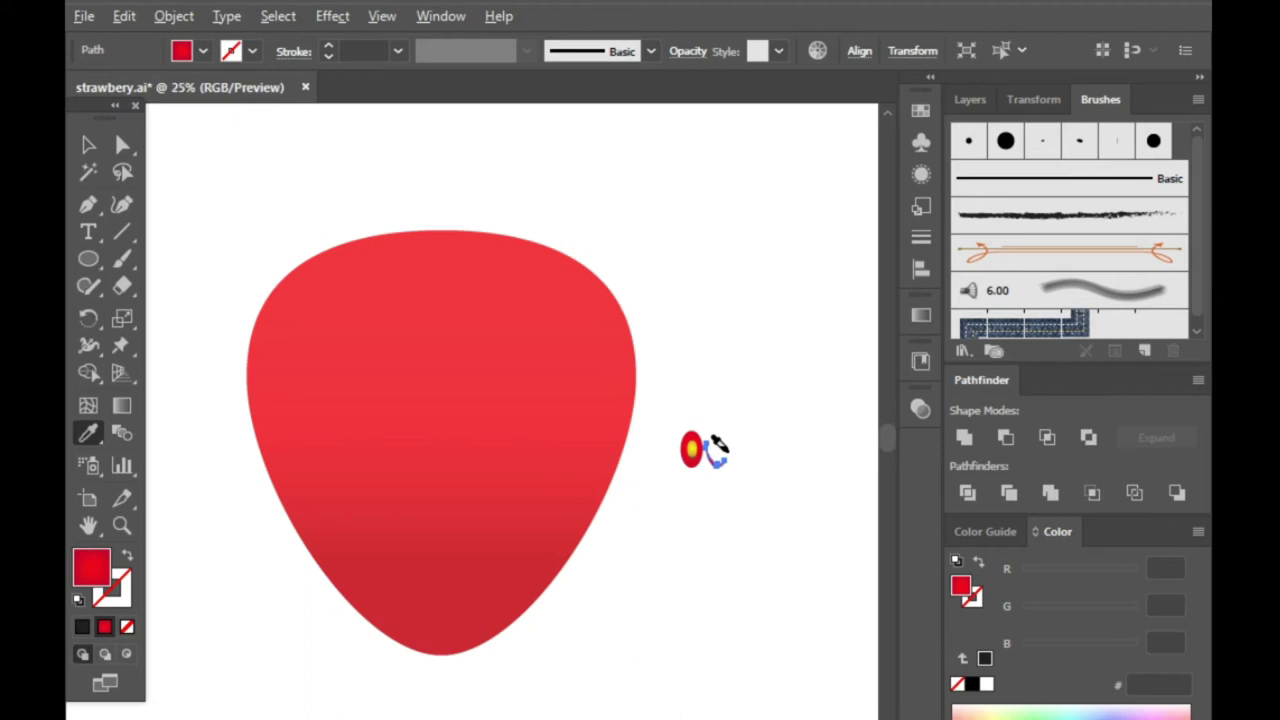
pyautogui.click(466, 408)
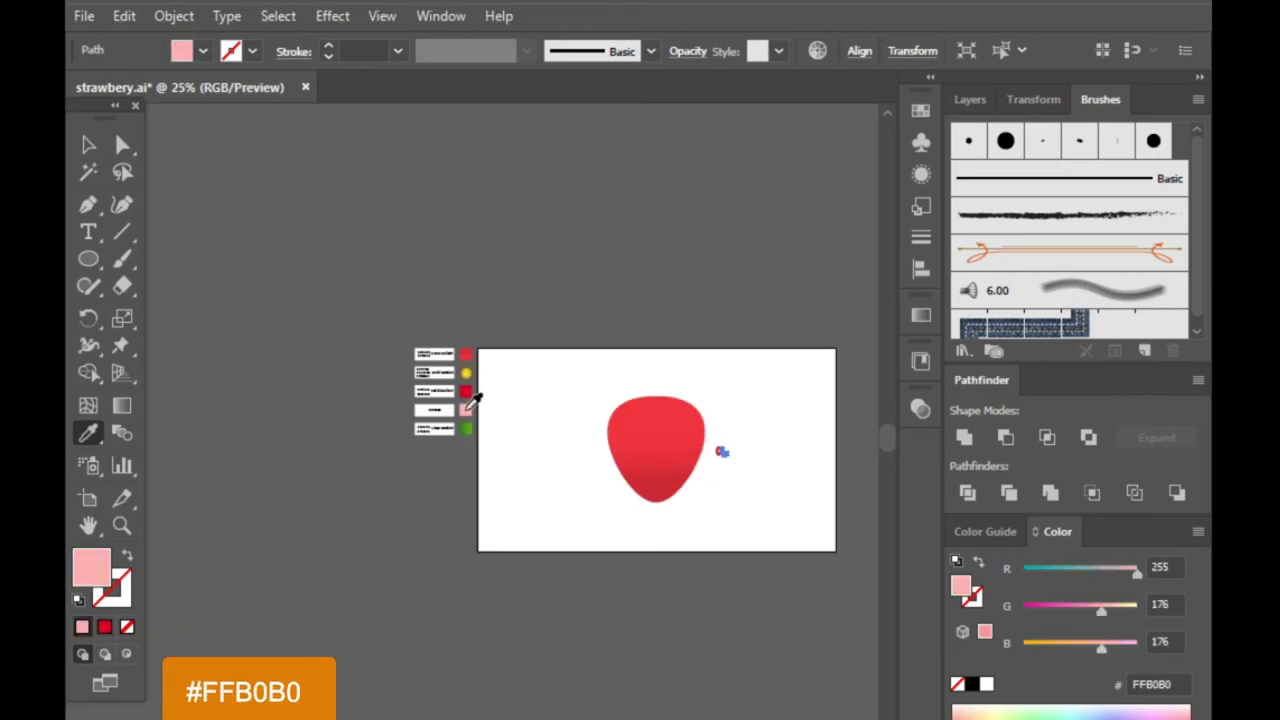
# - Move the pink crescent onto the oval's lower-left edge and scale it down to fit
pyautogui.click(88, 146)
pyautogui.scroll(4, 760, 463)
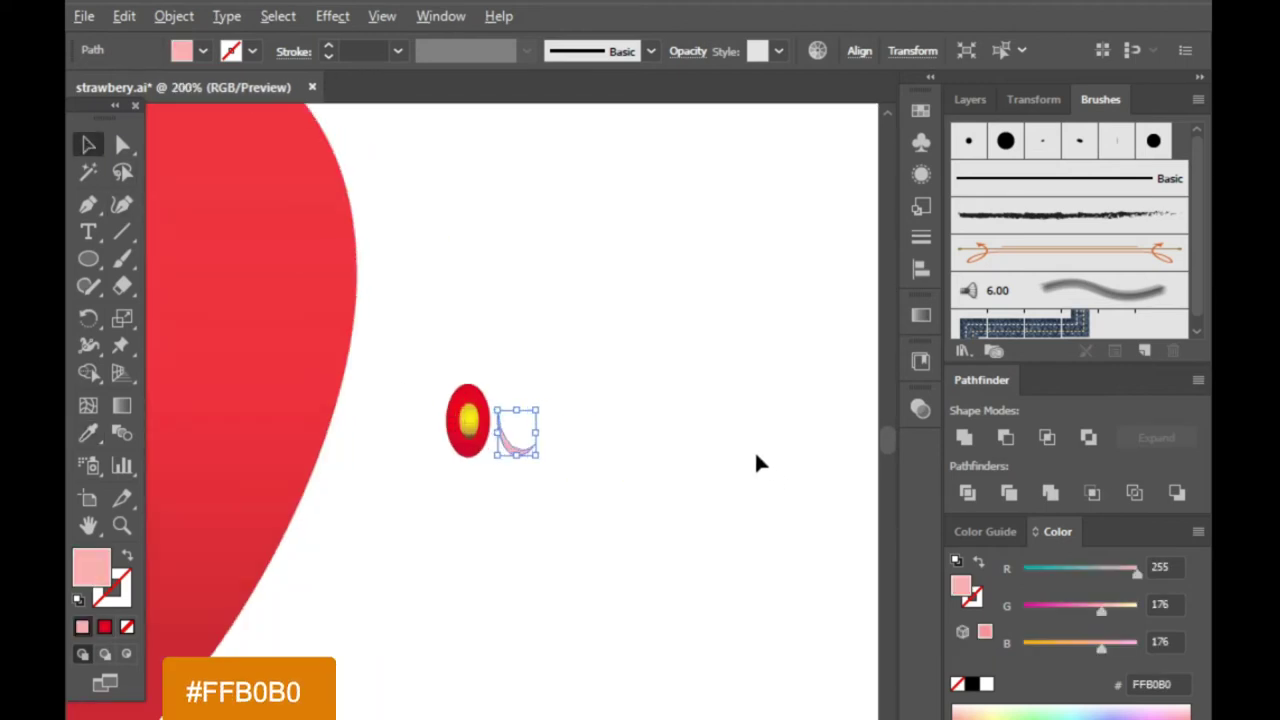
pyautogui.scroll(5, 520, 470)
pyautogui.moveTo(528, 505); pyautogui.dragTo(384, 508)
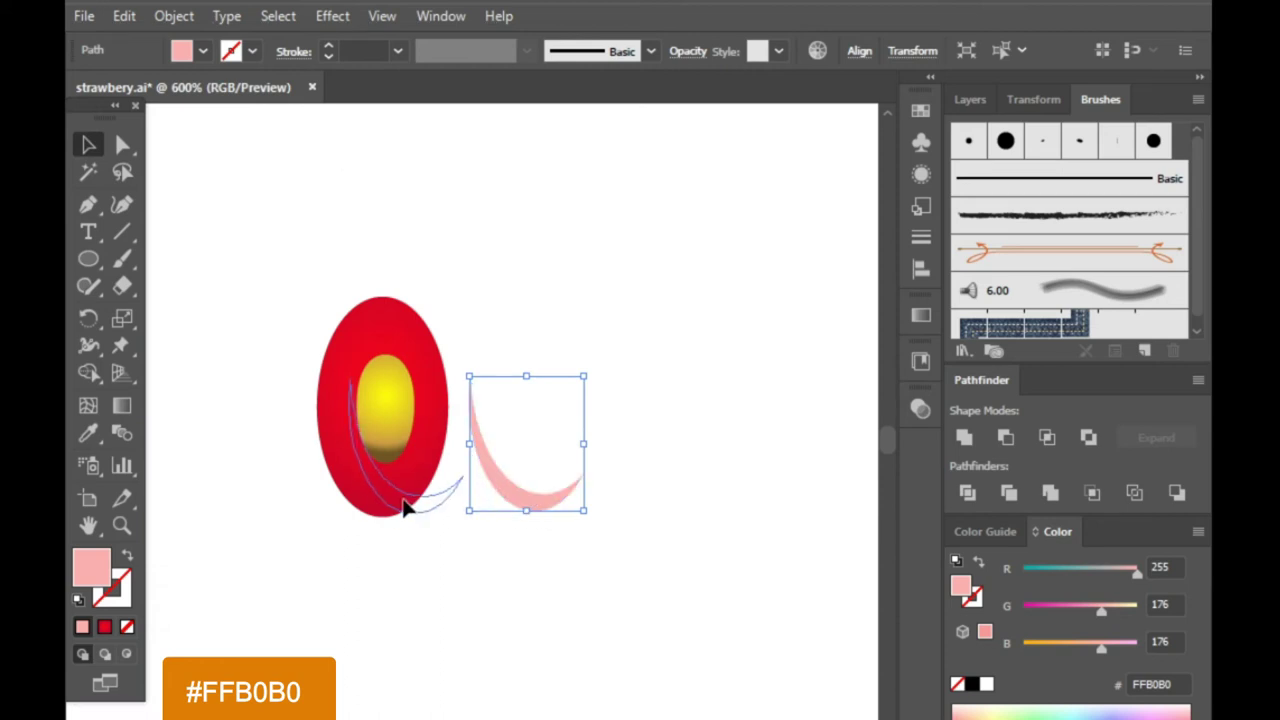
pyautogui.scroll(2, 362, 457)
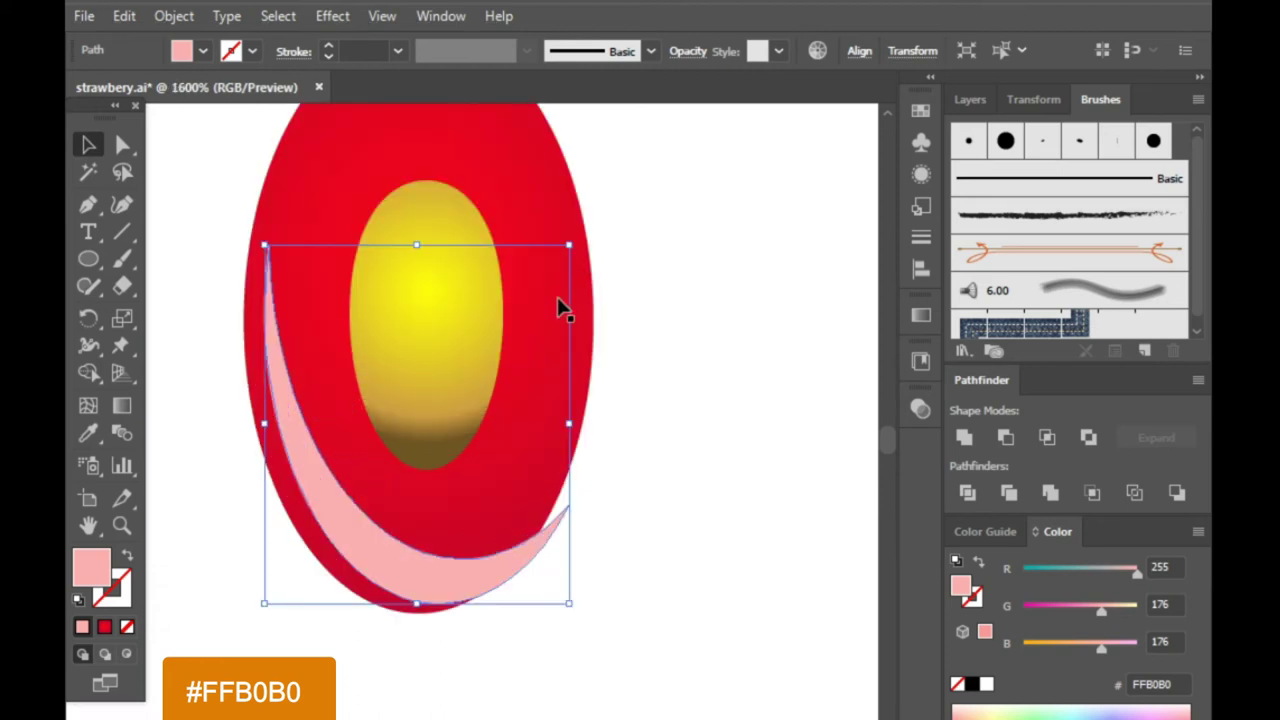
pyautogui.moveTo(571, 247); pyautogui.dragTo(537, 287)
pyautogui.click(778, 401)
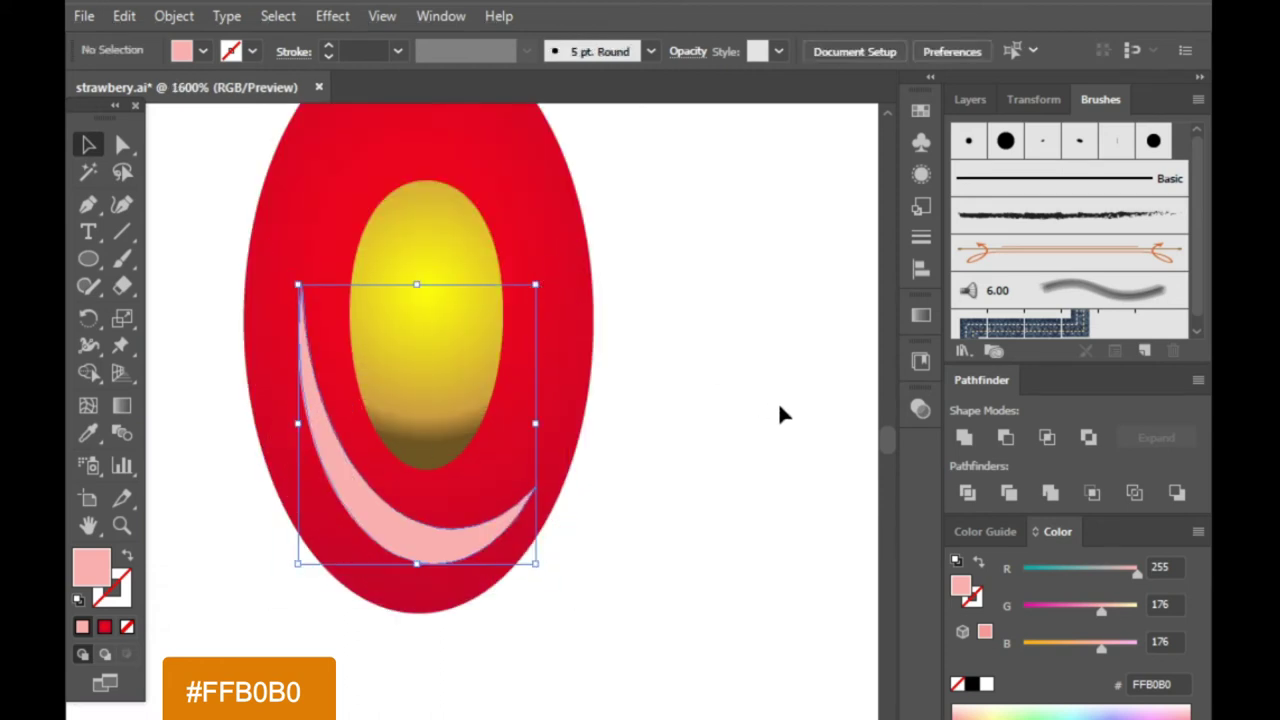
pyautogui.scroll(-5, 536, 530)
pyautogui.scroll(2, 535, 488)
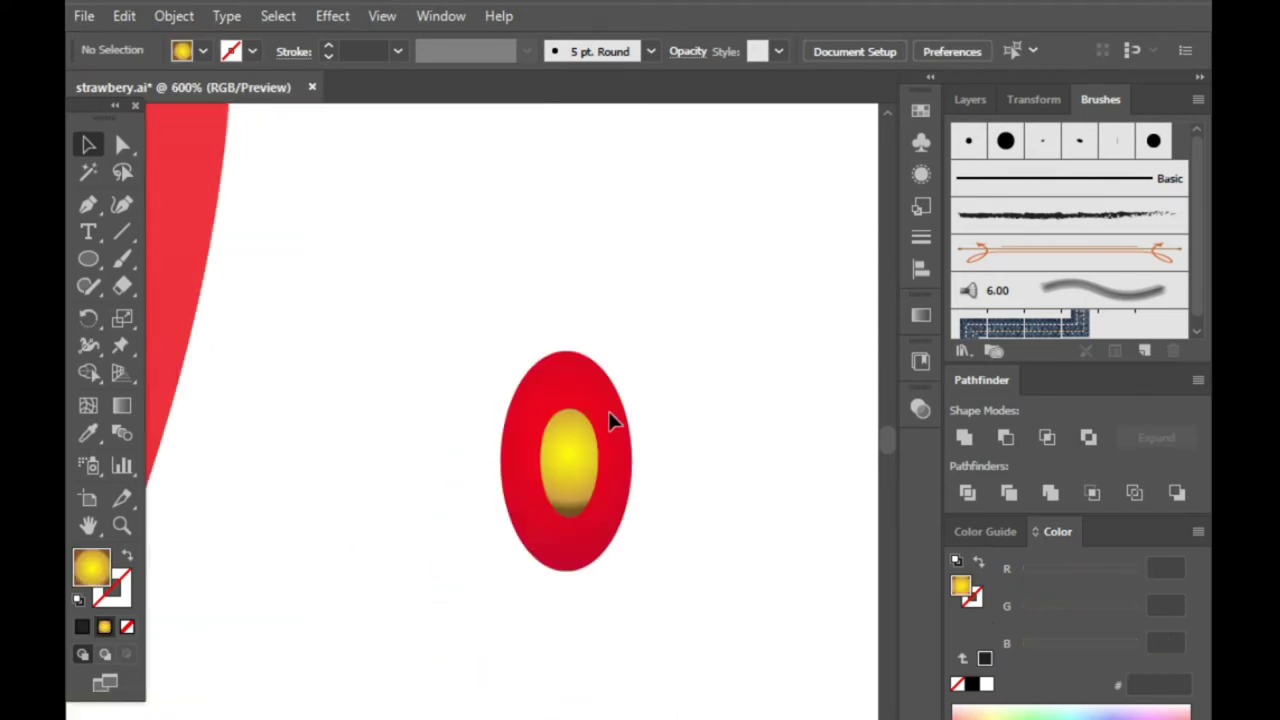
pyautogui.click(608, 411)
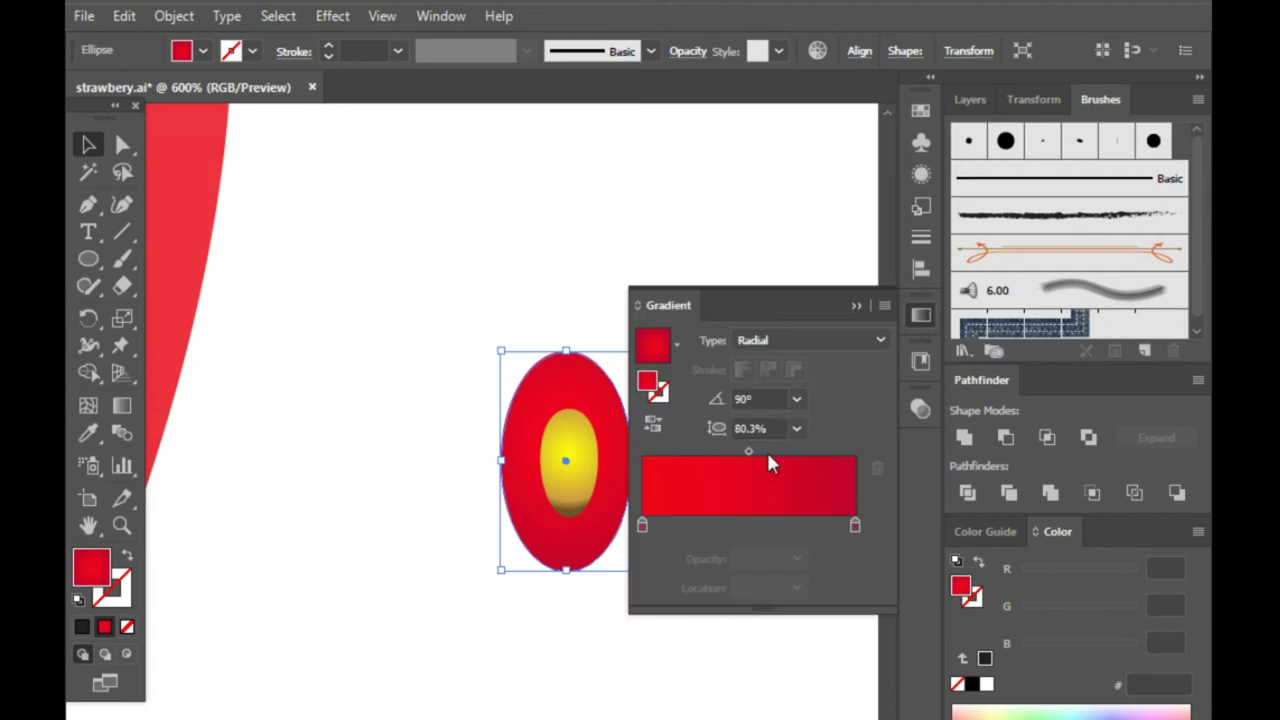
pyautogui.click(656, 422)
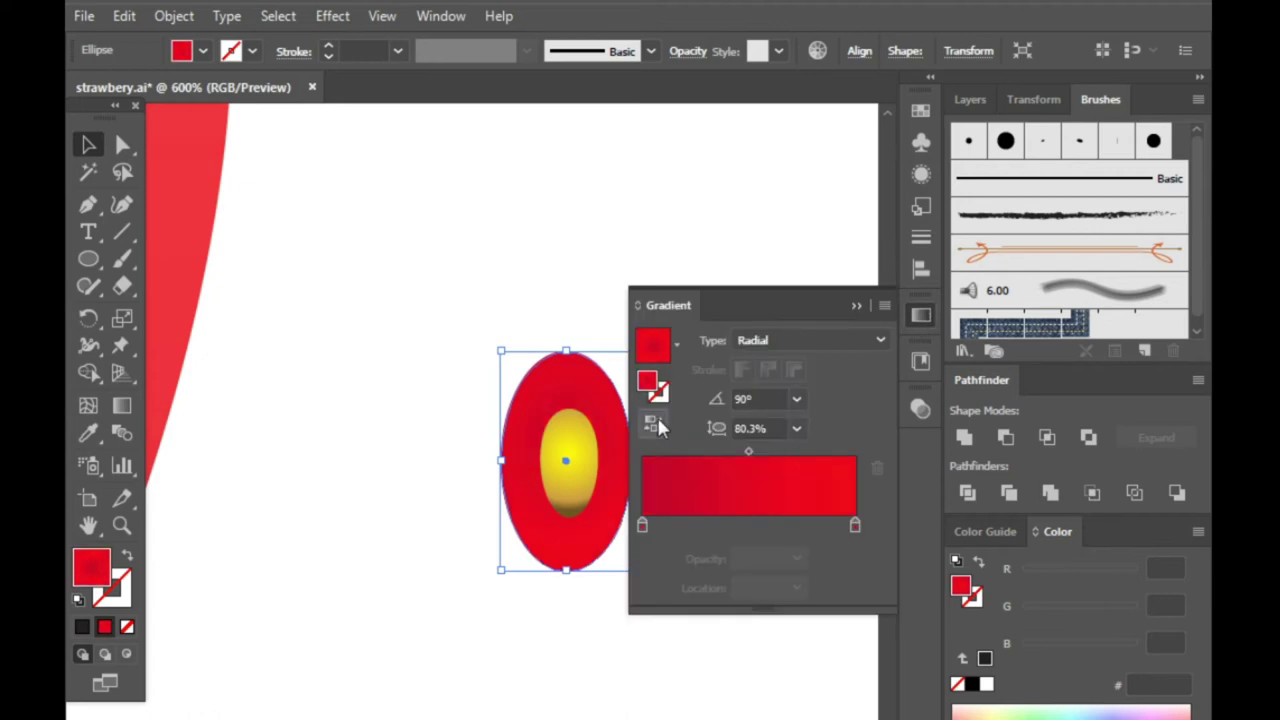
pyautogui.click(655, 422)
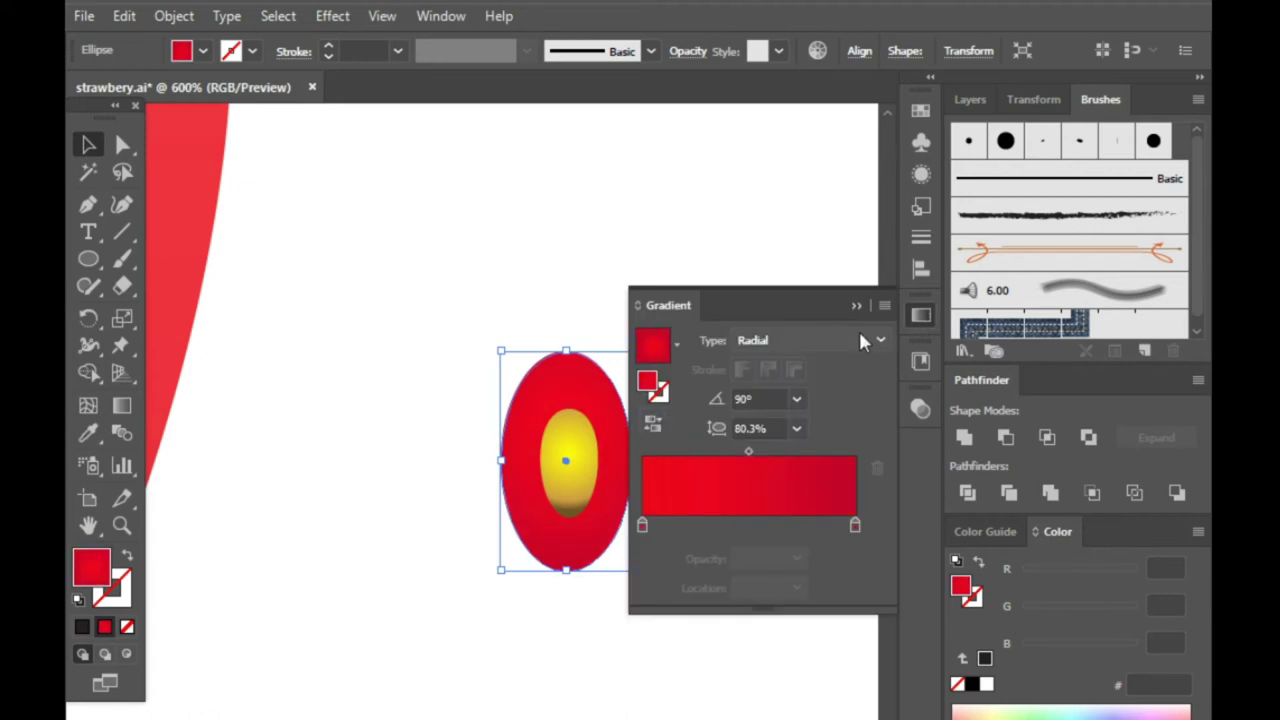
pyautogui.click(852, 305)
pyautogui.click(672, 410)
# - Move the small yellow seed onto the strawberry's upper left
pyautogui.scroll(-5, 700, 420)
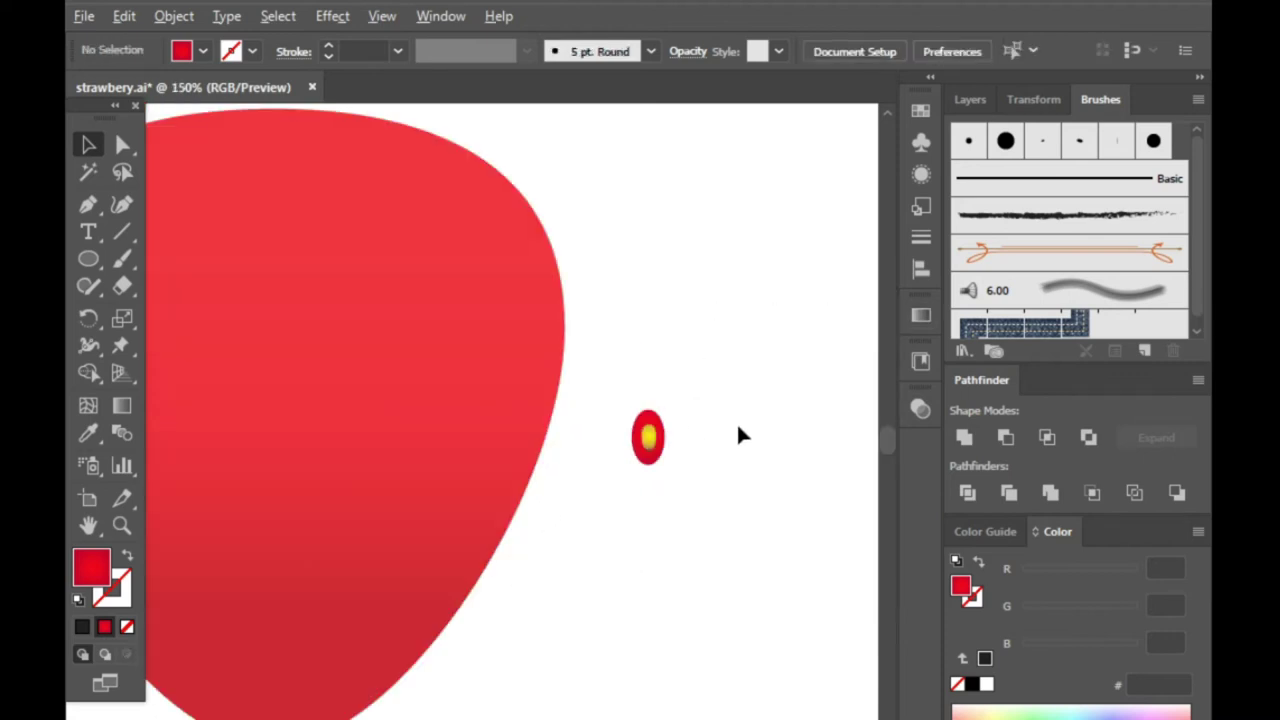
pyautogui.scroll(-3, 778, 408)
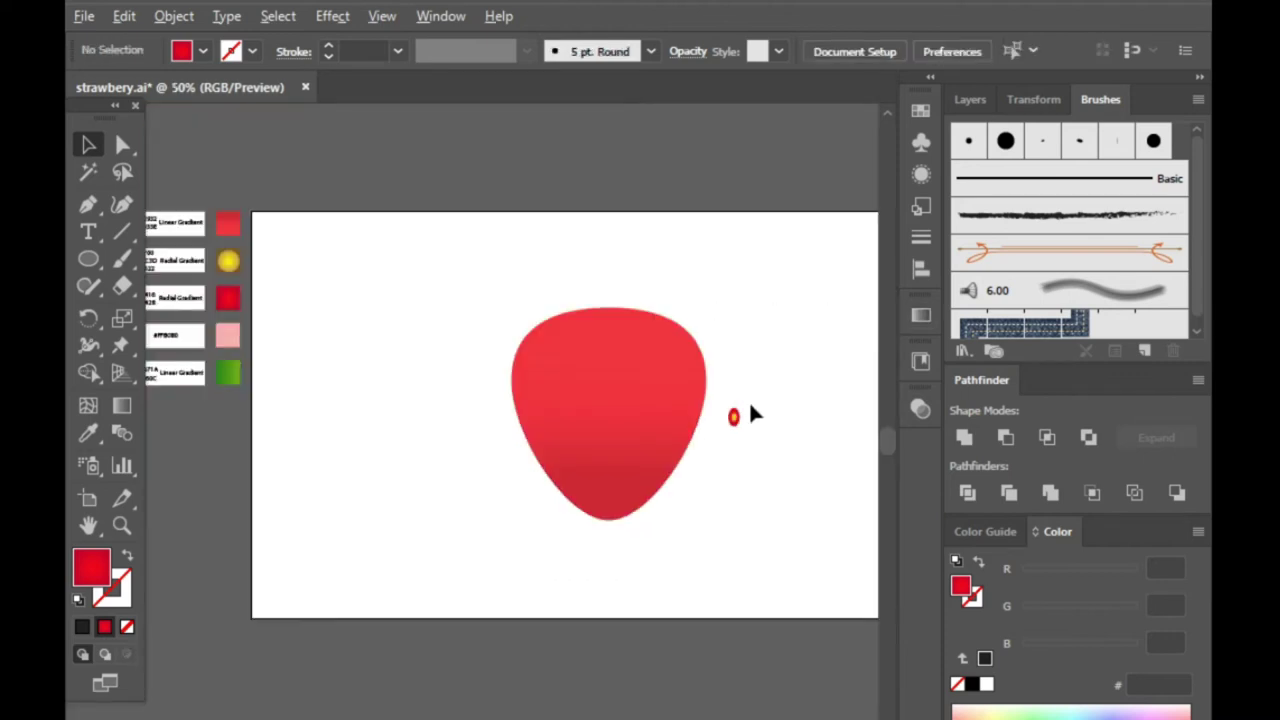
pyautogui.scroll(6, 708, 414)
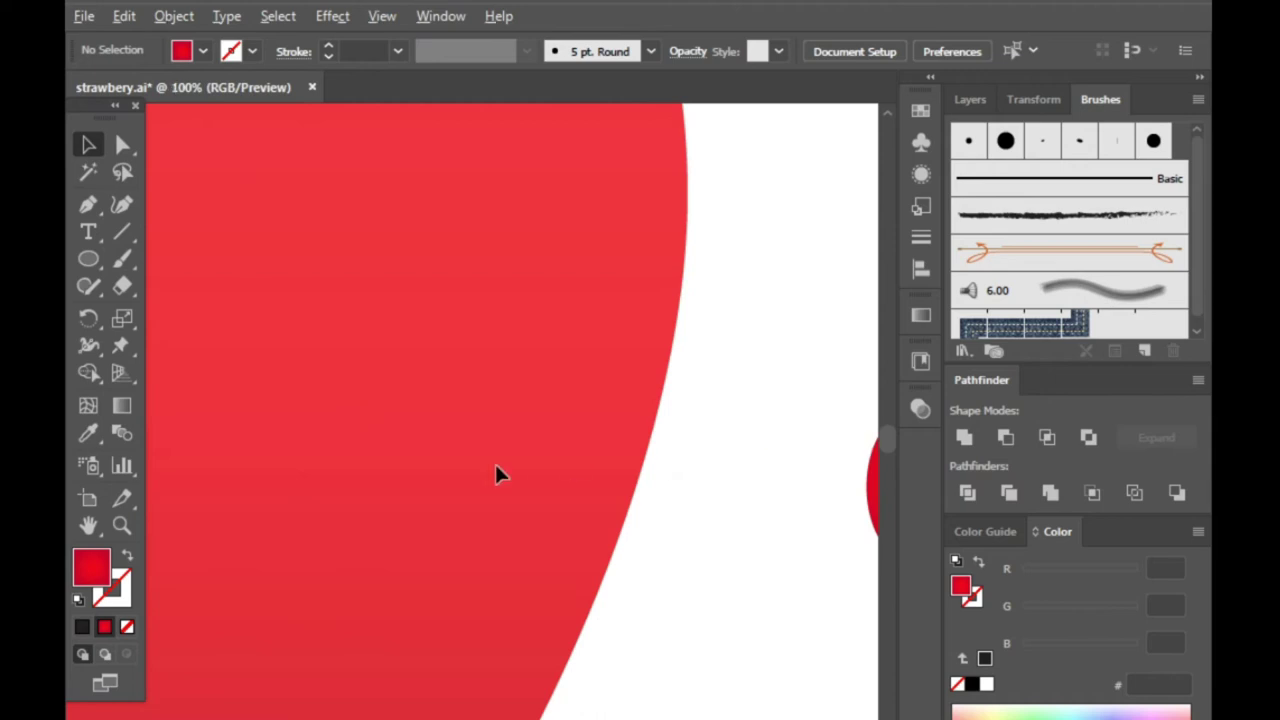
pyautogui.scroll(-4, 600, 455)
pyautogui.scroll(4, 563, 466)
pyautogui.click(565, 470)
pyautogui.scroll(-5, 737, 451)
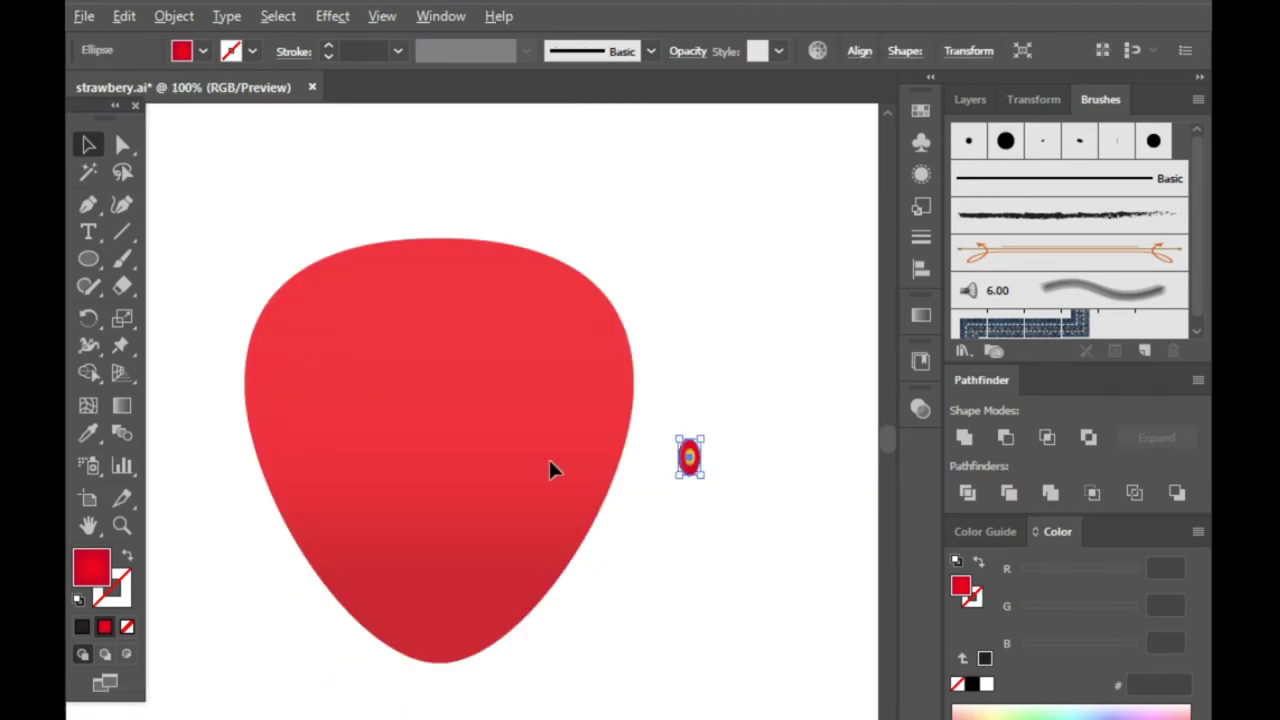
pyautogui.click(88, 432)
pyautogui.scroll(-2, 436, 333)
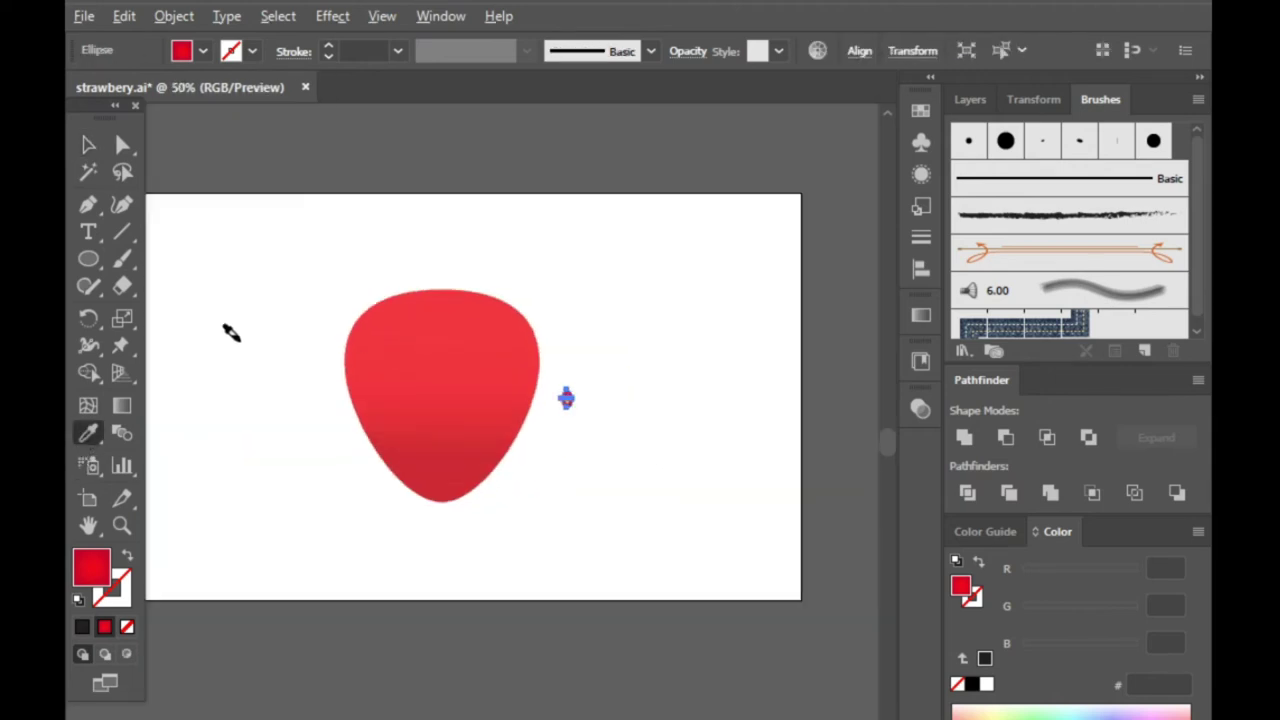
pyautogui.scroll(-3, 563, 294)
pyautogui.scroll(1, 563, 294)
pyautogui.press('v')
pyautogui.scroll(4, 535, 378)
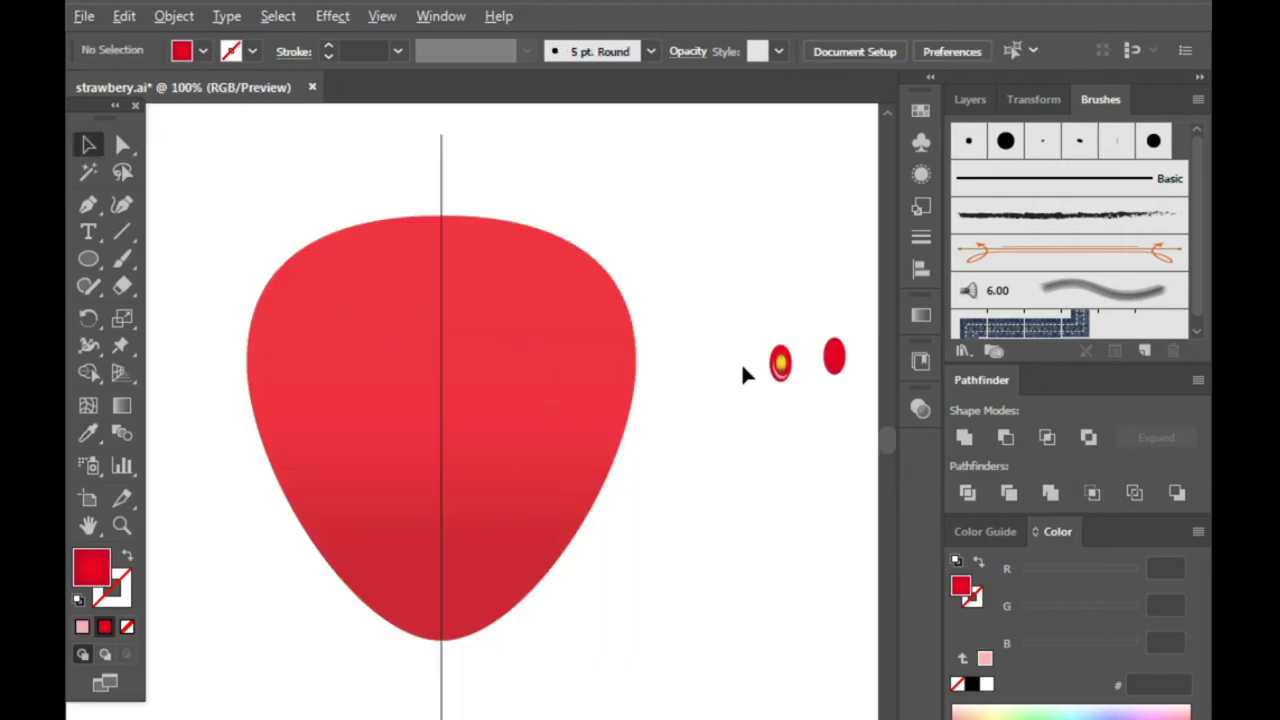
pyautogui.moveTo(781, 365); pyautogui.dragTo(508, 365)
pyautogui.moveTo(310, 316); pyautogui.dragTo(307, 315)
# - Duplicate the seed into several copies around the strawberry's upper left
pyautogui.click(700, 546)
pyautogui.scroll(1, 298, 313)
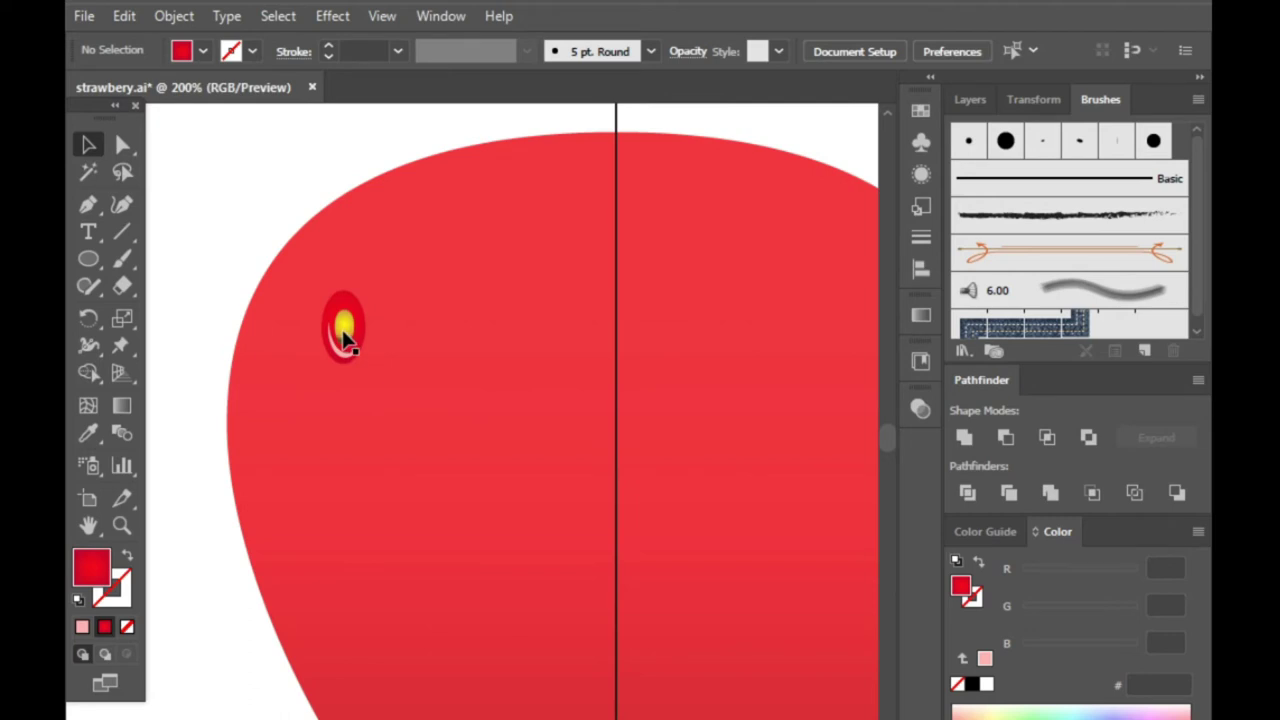
pyautogui.moveTo(305, 383); pyautogui.dragTo(296, 392)
pyautogui.moveTo(340, 325); pyautogui.dragTo(385, 250)
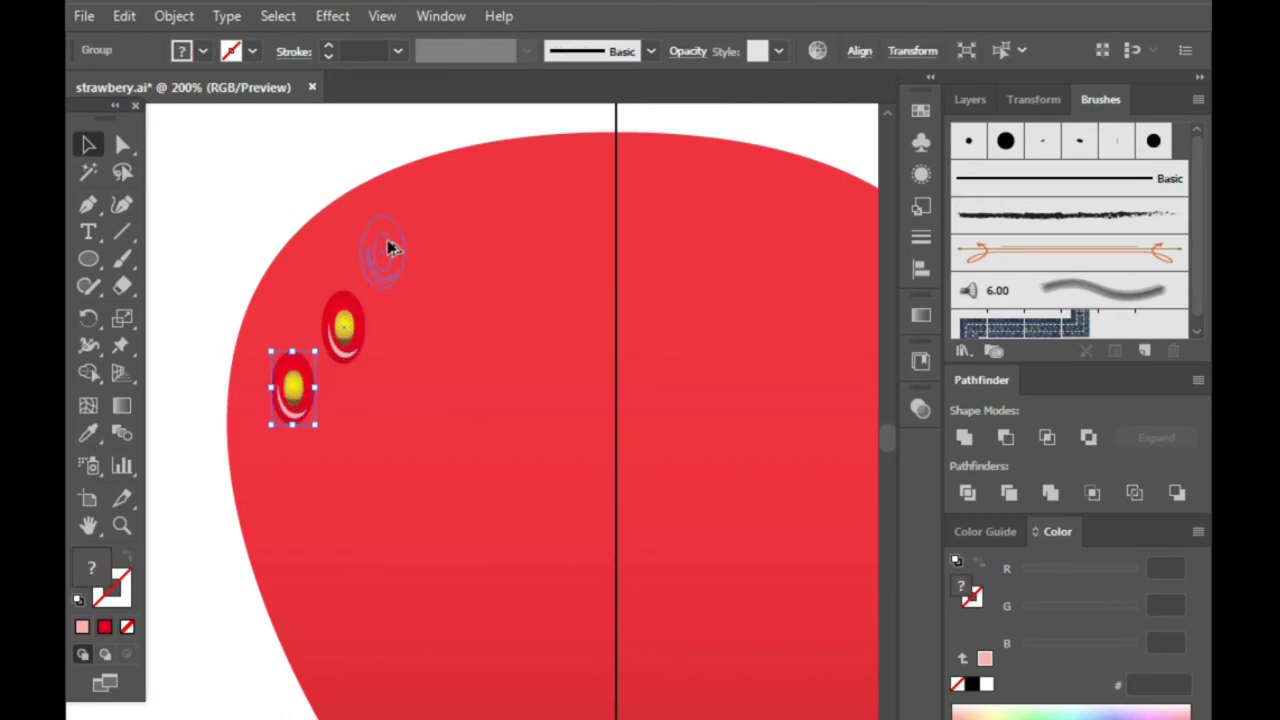
pyautogui.moveTo(351, 330); pyautogui.dragTo(334, 310)
pyautogui.moveTo(389, 262)
pyautogui.mouseDown()
pyautogui.moveTo(464, 264)
pyautogui.moveTo(565, 173)
pyautogui.moveTo(565, 285)
pyautogui.moveTo(483, 330)
pyautogui.mouseUp()
pyautogui.moveTo(461, 372)
pyautogui.mouseDown()
pyautogui.moveTo(395, 382)
pyautogui.moveTo(355, 425)
pyautogui.moveTo(409, 460)
pyautogui.moveTo(338, 495)
pyautogui.moveTo(294, 484)
pyautogui.mouseUp()
# - Add more seed copies lower down across the berry's left half
pyautogui.moveTo(307, 585); pyautogui.dragTo(305, 580)
pyautogui.moveTo(308, 565)
pyautogui.mouseDown()
pyautogui.moveTo(362, 545)
pyautogui.moveTo(373, 645)
pyautogui.mouseUp()
pyautogui.scroll(-3, 373, 645)
pyautogui.moveTo(375, 510)
pyautogui.mouseDown()
pyautogui.moveTo(329, 517)
pyautogui.moveTo(393, 495)
pyautogui.moveTo(364, 594)
pyautogui.moveTo(411, 655)
pyautogui.mouseUp()
pyautogui.scroll(-2, 411, 655)
pyautogui.moveTo(414, 540)
pyautogui.mouseDown()
pyautogui.moveTo(449, 608)
pyautogui.moveTo(543, 688)
pyautogui.moveTo(588, 620)
pyautogui.moveTo(523, 589)
pyautogui.moveTo(434, 480)
pyautogui.moveTo(428, 418)
pyautogui.moveTo(452, 356)
pyautogui.moveTo(428, 278)
pyautogui.moveTo(504, 260)
pyautogui.moveTo(528, 367)
pyautogui.moveTo(500, 452)
pyautogui.moveTo(557, 447)
pyautogui.mouseUp()
pyautogui.moveTo(557, 447); pyautogui.dragTo(558, 517)
pyautogui.moveTo(560, 463); pyautogui.dragTo(566, 198)
# - Place seed copies near the top edge, then tilt one and shift it left
pyautogui.scroll(3, 566, 200)
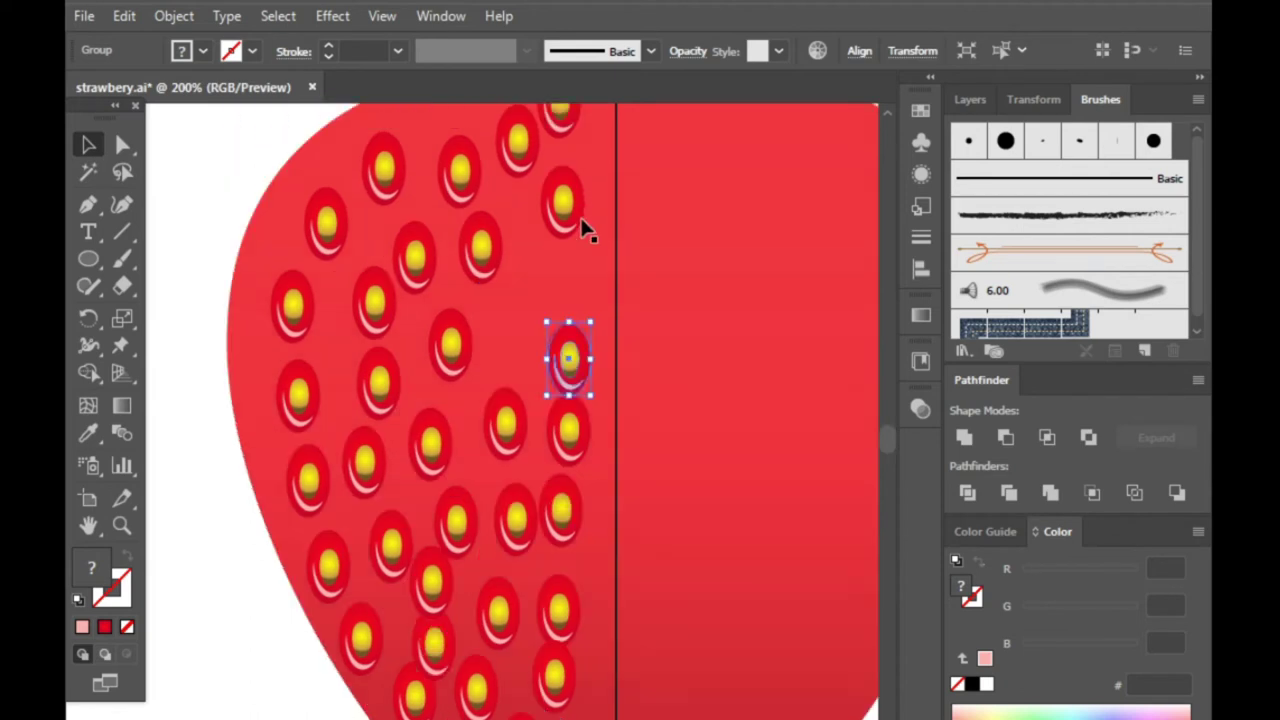
pyautogui.moveTo(565, 360)
pyautogui.mouseDown()
pyautogui.moveTo(505, 345)
pyautogui.moveTo(546, 292)
pyautogui.mouseUp()
pyautogui.scroll(1, 465, 303)
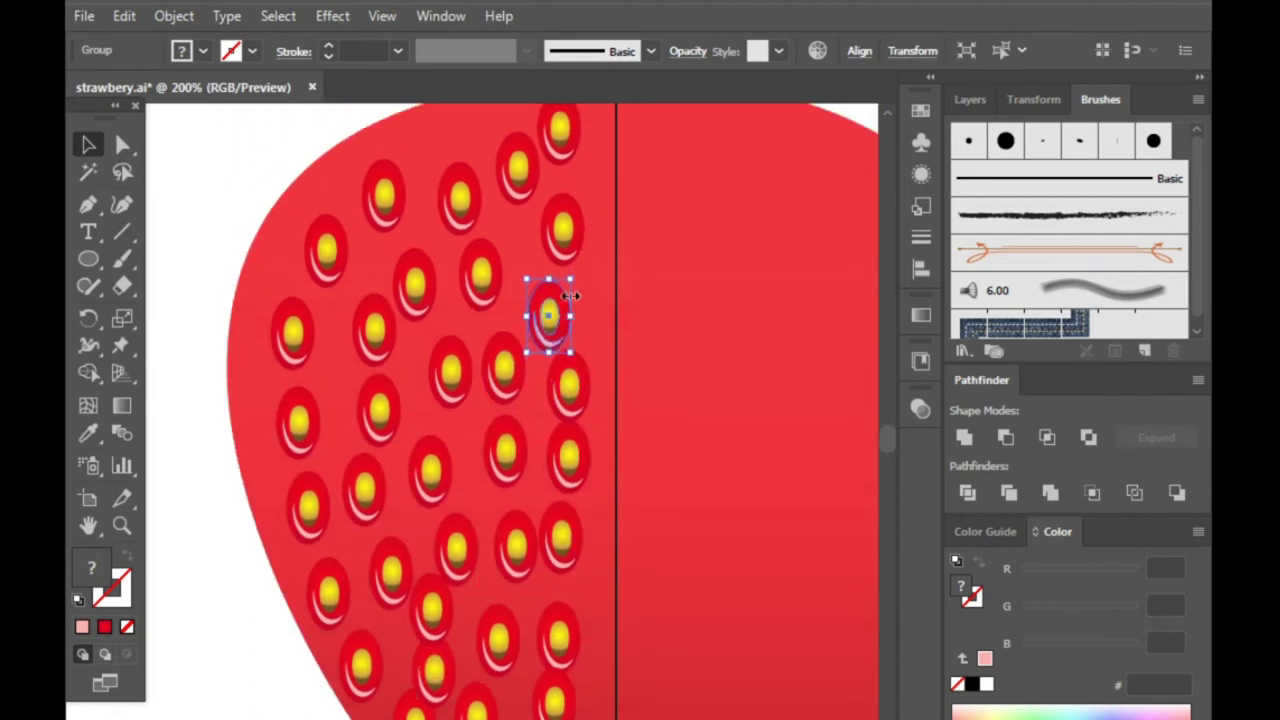
pyautogui.scroll(2, 465, 303)
pyautogui.moveTo(465, 303); pyautogui.dragTo(452, 232)
pyautogui.hotkey('ctrl', '=')
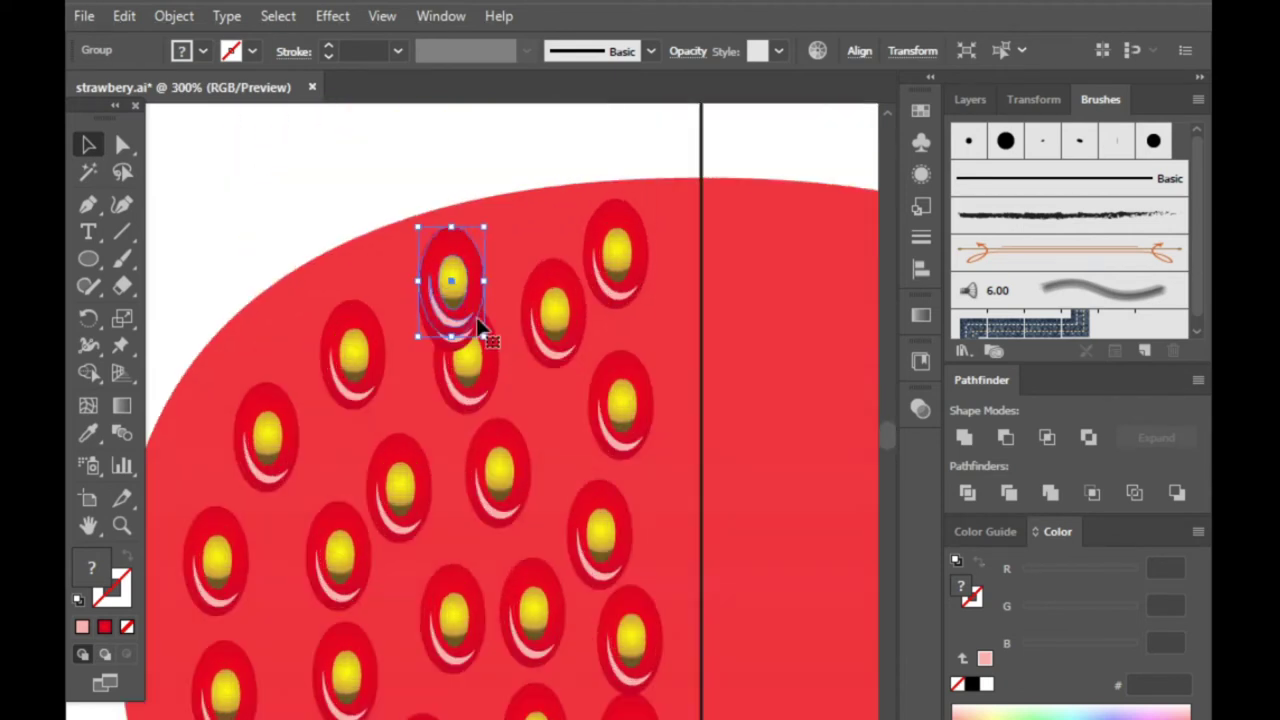
pyautogui.moveTo(451, 251)
pyautogui.mouseDown()
pyautogui.moveTo(462, 295)
pyautogui.moveTo(459, 259)
pyautogui.mouseUp()
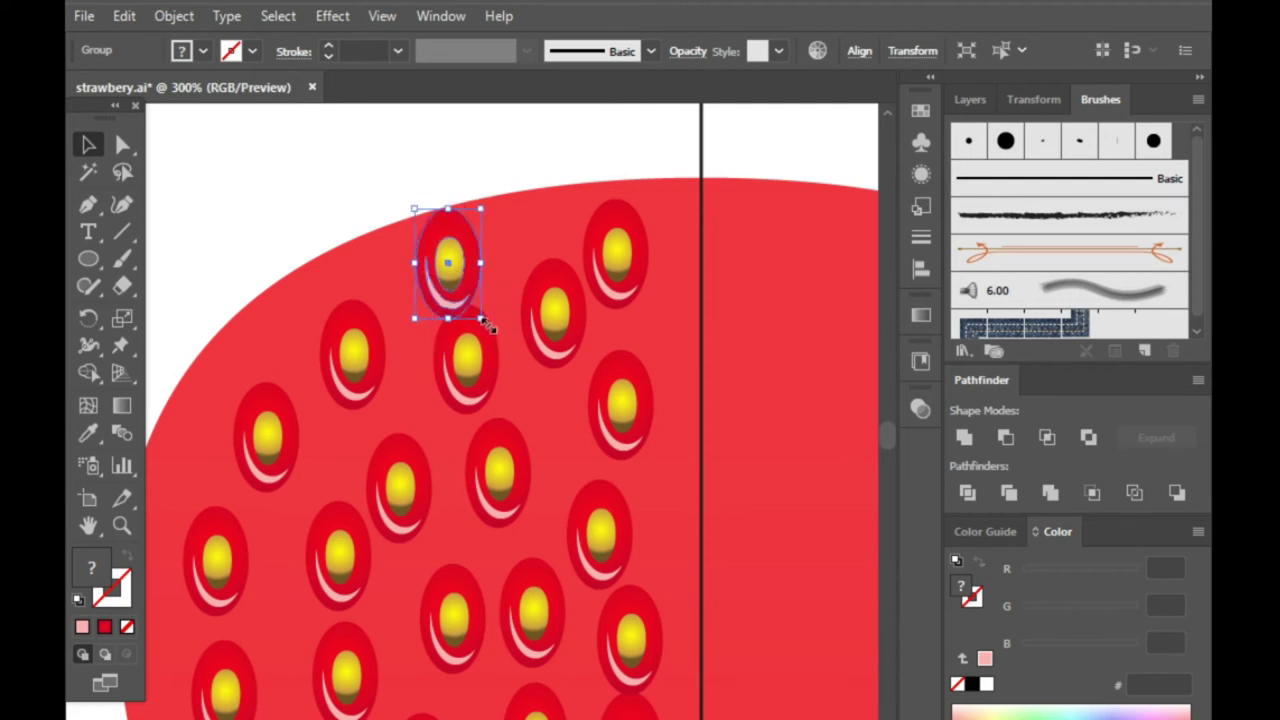
pyautogui.moveTo(487, 316); pyautogui.dragTo(423, 270)
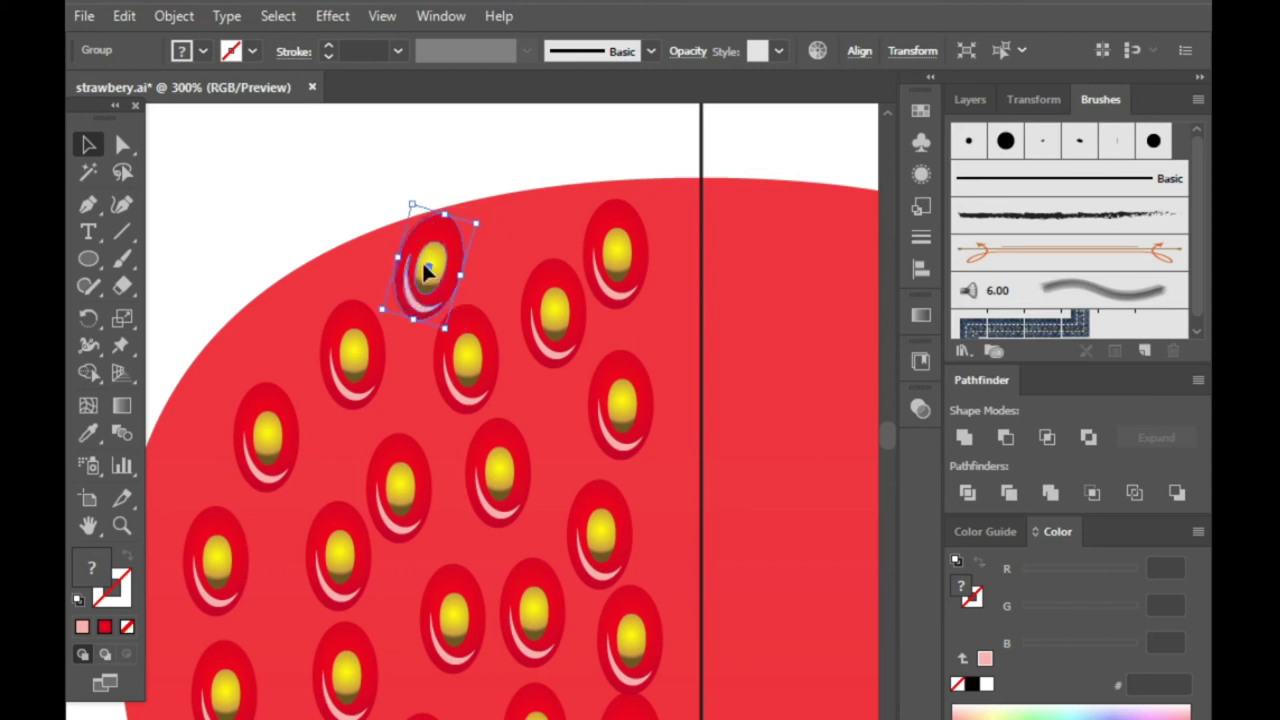
# - Tilt a few top and left-edge seeds clockwise for a natural look
pyautogui.click(326, 210)
pyautogui.click(368, 348)
pyautogui.click(237, 246)
pyautogui.scroll(-3, 237, 246)
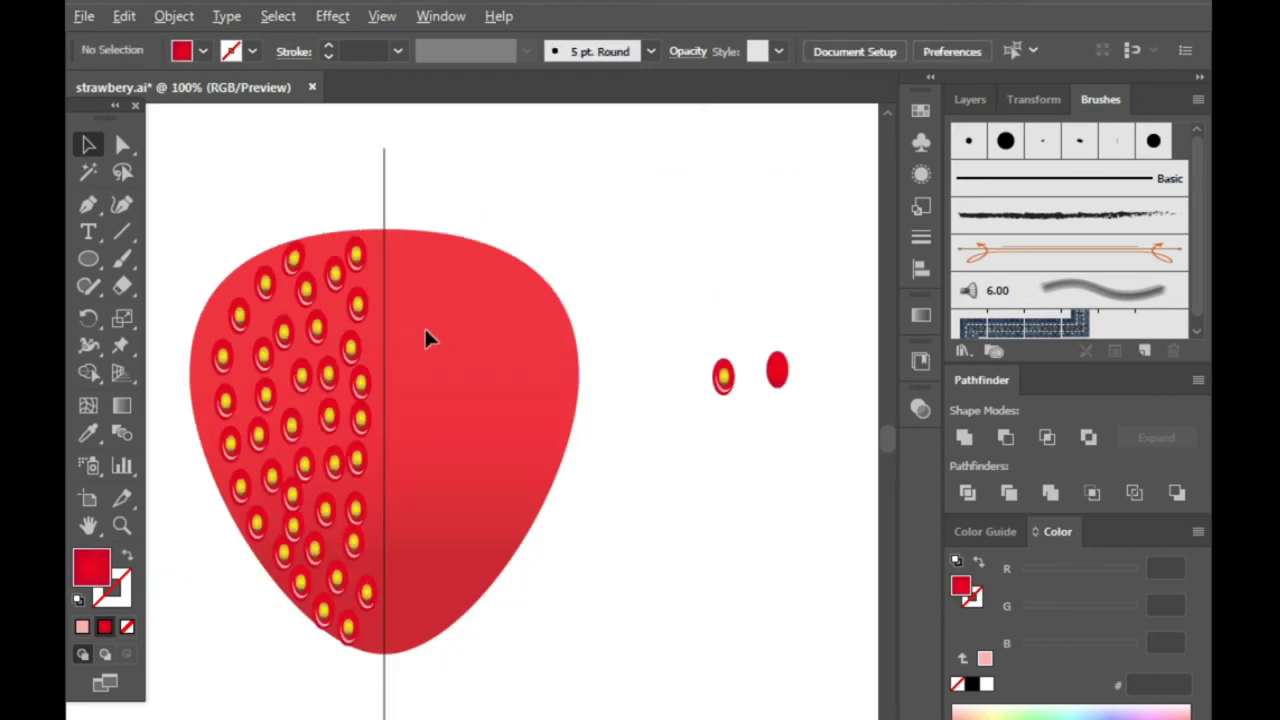
pyautogui.scroll(2, 200, 312)
pyautogui.click(330, 262)
pyautogui.scroll(1, 270, 282)
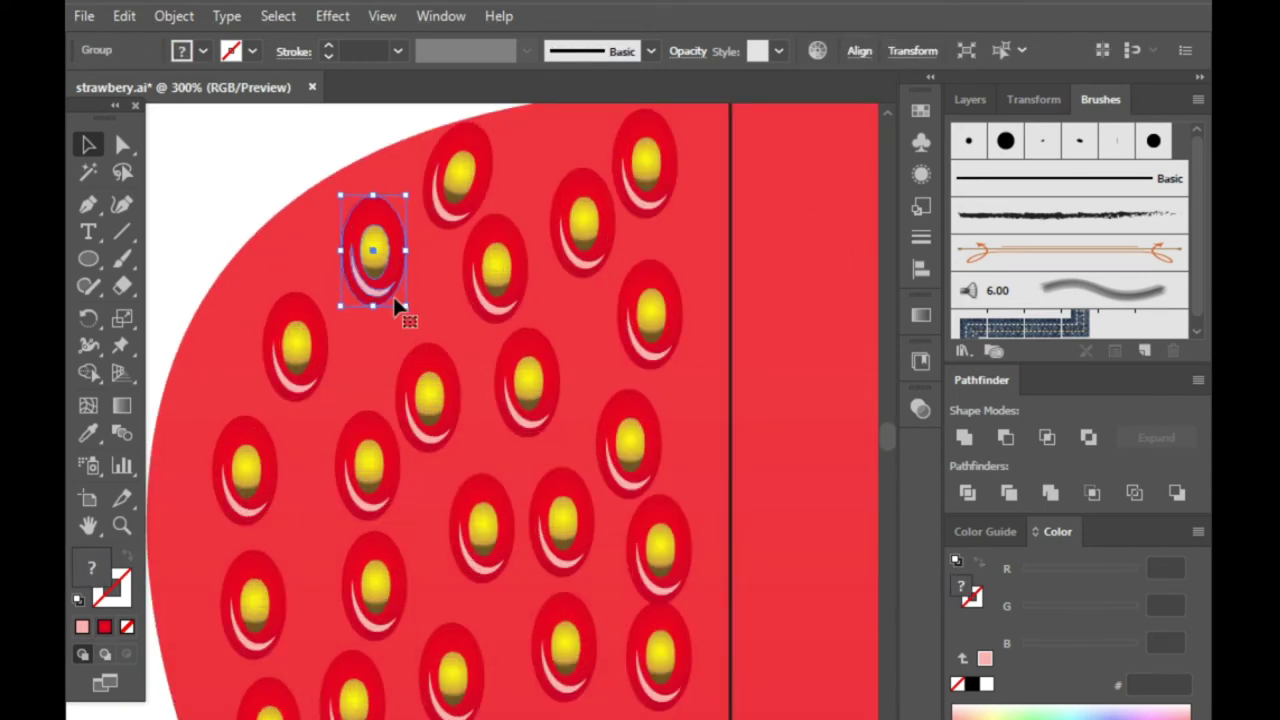
pyautogui.moveTo(418, 314); pyautogui.dragTo(397, 330)
pyautogui.hotkey('ctrl', 'z')
pyautogui.click(296, 347)
pyautogui.moveTo(340, 413); pyautogui.dragTo(322, 422)
pyautogui.moveTo(291, 346); pyautogui.dragTo(267, 341)
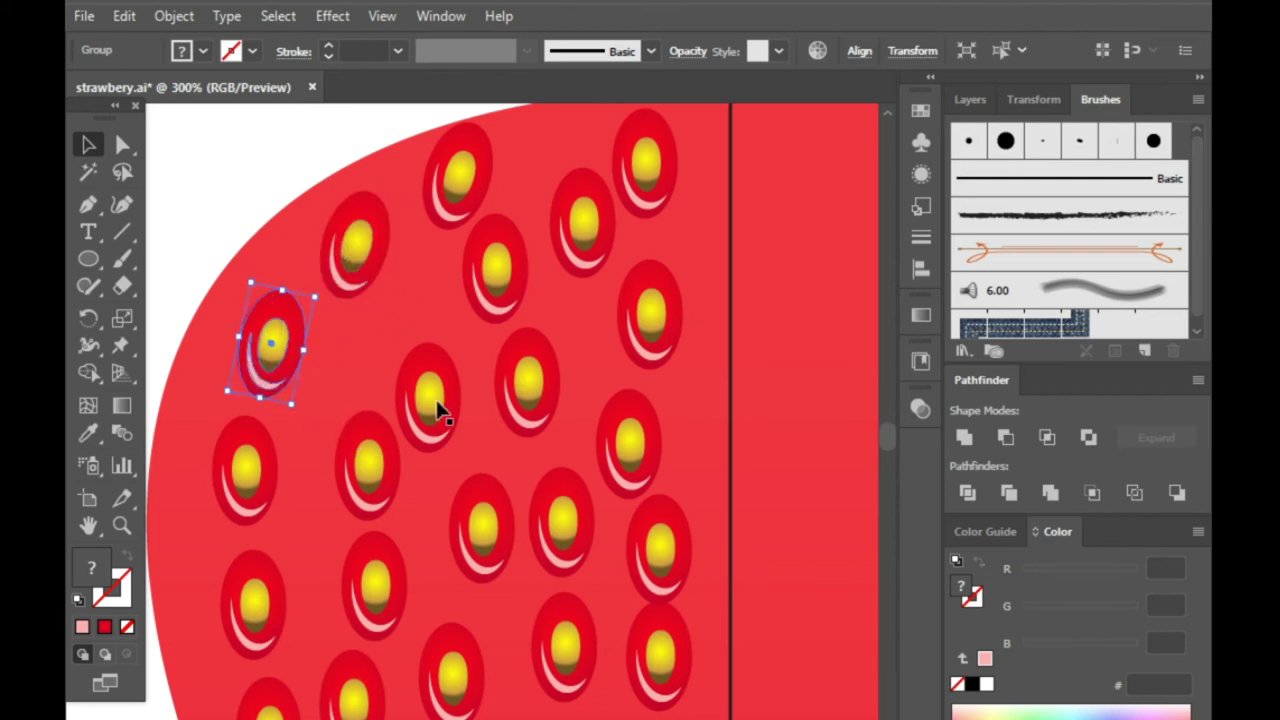
# - Shift several seeds left and reposition others to even out the spacing
pyautogui.moveTo(248, 488); pyautogui.dragTo(213, 493)
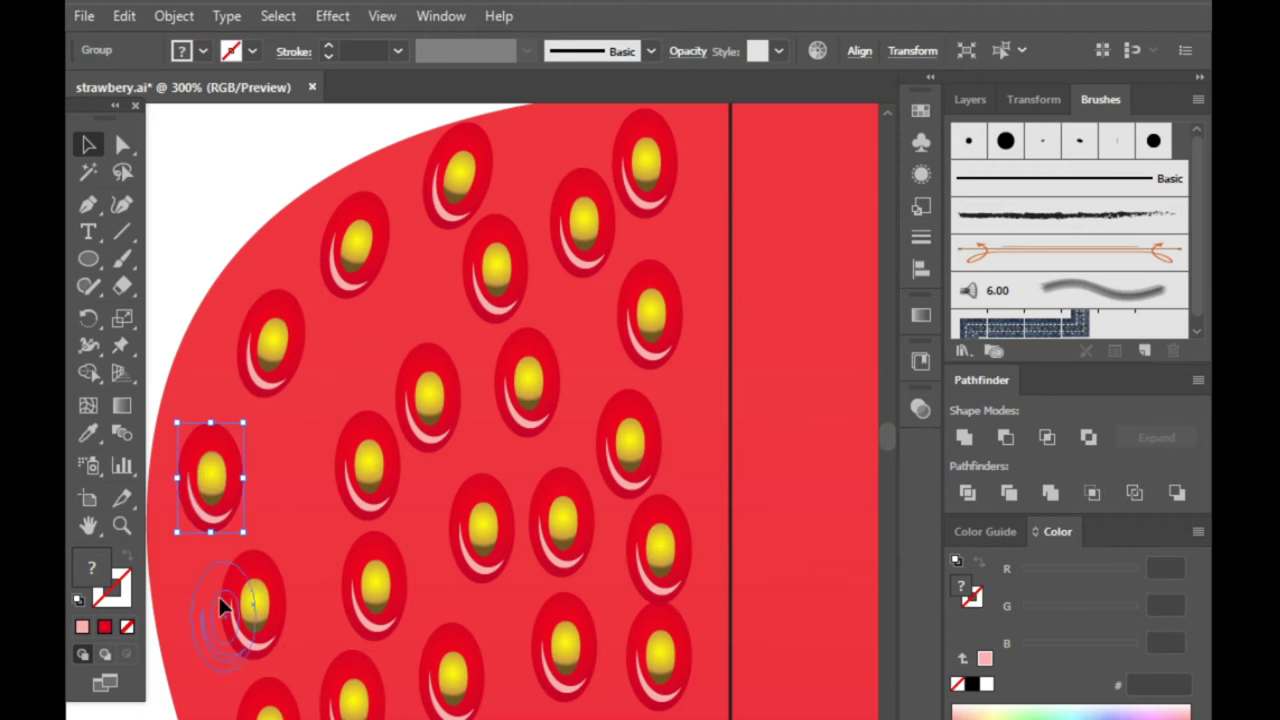
pyautogui.moveTo(226, 604); pyautogui.dragTo(195, 616)
pyautogui.moveTo(360, 462); pyautogui.dragTo(322, 462)
pyautogui.moveTo(374, 590)
pyautogui.mouseDown()
pyautogui.moveTo(329, 591)
pyautogui.moveTo(400, 586)
pyautogui.mouseUp()
pyautogui.moveTo(426, 390); pyautogui.dragTo(398, 375)
pyautogui.moveTo(522, 378); pyautogui.dragTo(487, 396)
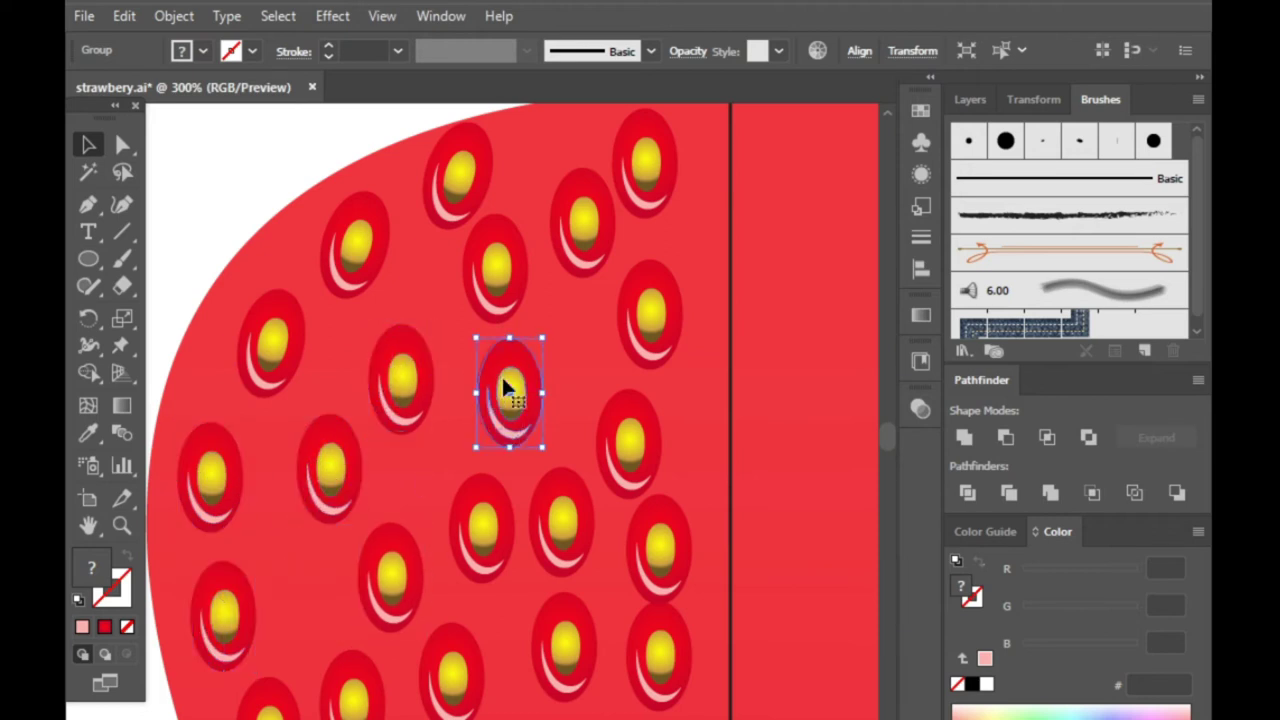
pyautogui.click(549, 296)
pyautogui.moveTo(572, 342); pyautogui.dragTo(573, 196)
# - Zoom out to the whole strawberry and marquee-select all the left-half seeds
pyautogui.hotkey('ctrl', '-')
pyautogui.scroll(-3, 340, 440)
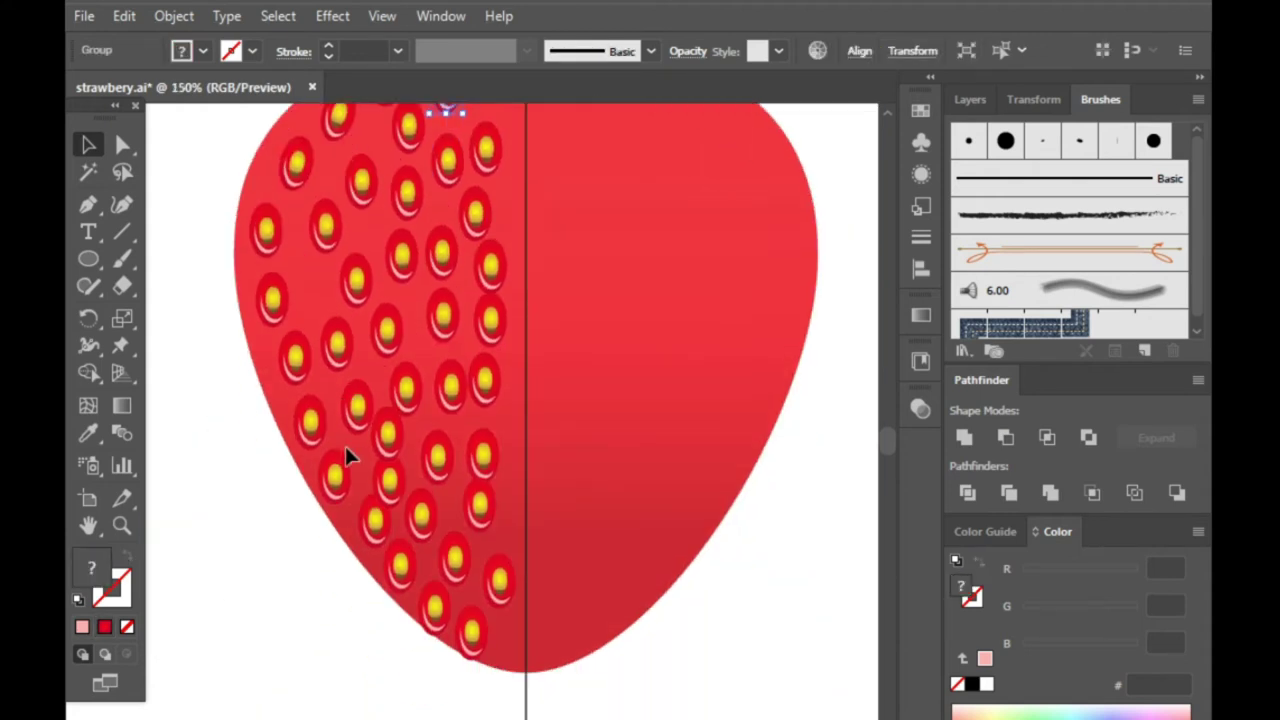
pyautogui.hotkey('ctrl', '-')
pyautogui.hotkey('ctrl', '-')
pyautogui.hotkey('ctrl', '-')
pyautogui.moveTo(271, 265); pyautogui.dragTo(436, 632)
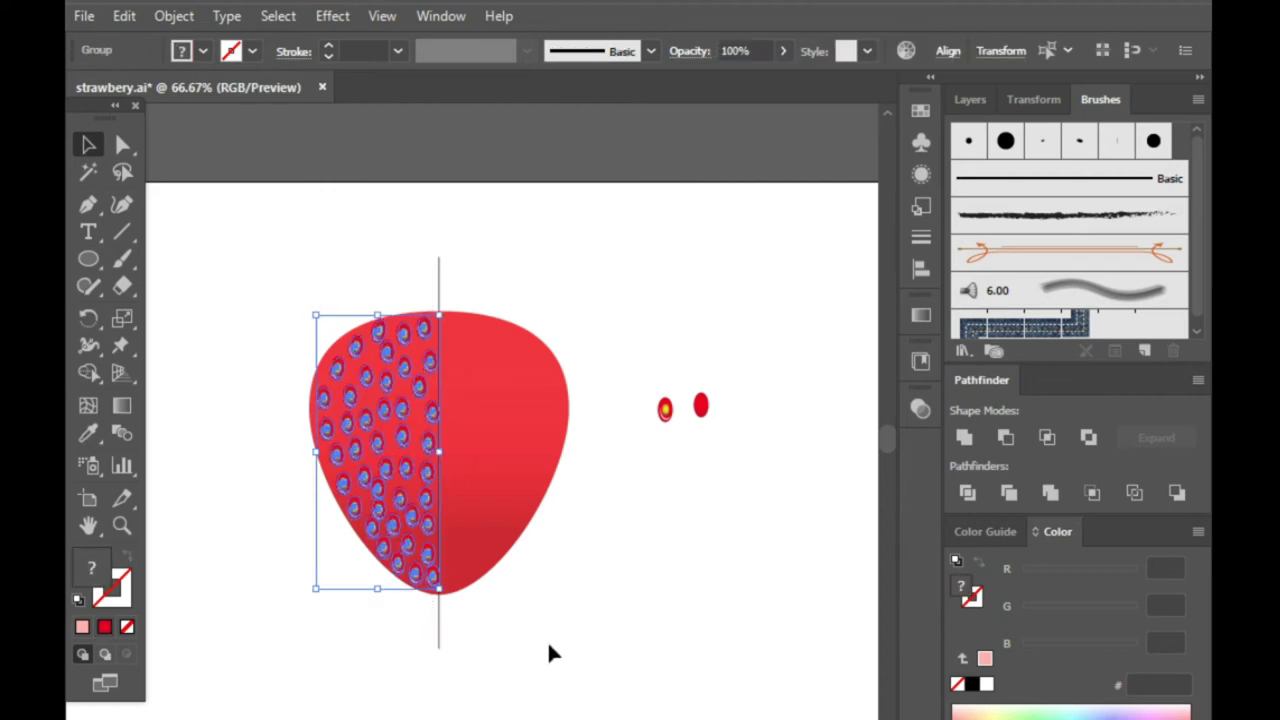
# - Duplicate the left-half seeds and flip the copy horizontally onto the right half
pyautogui.hotkey('ctrl', 'shift', 'b')
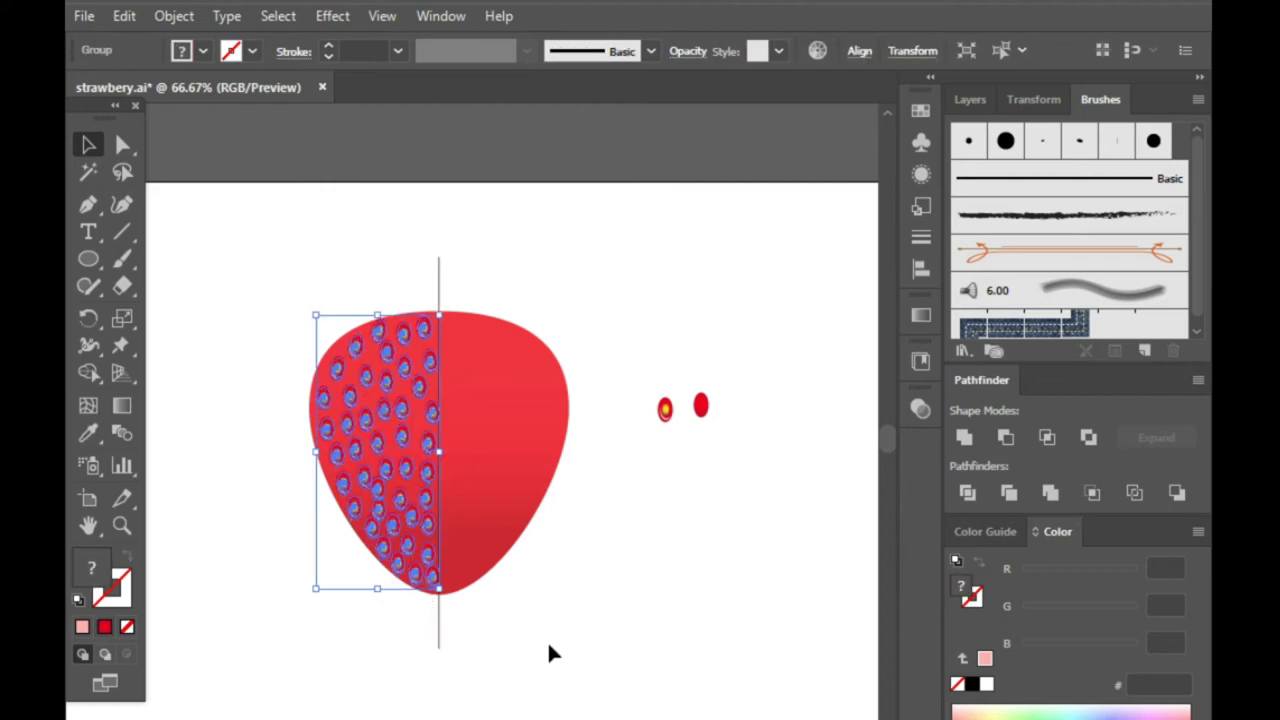
pyautogui.click(860, 52)
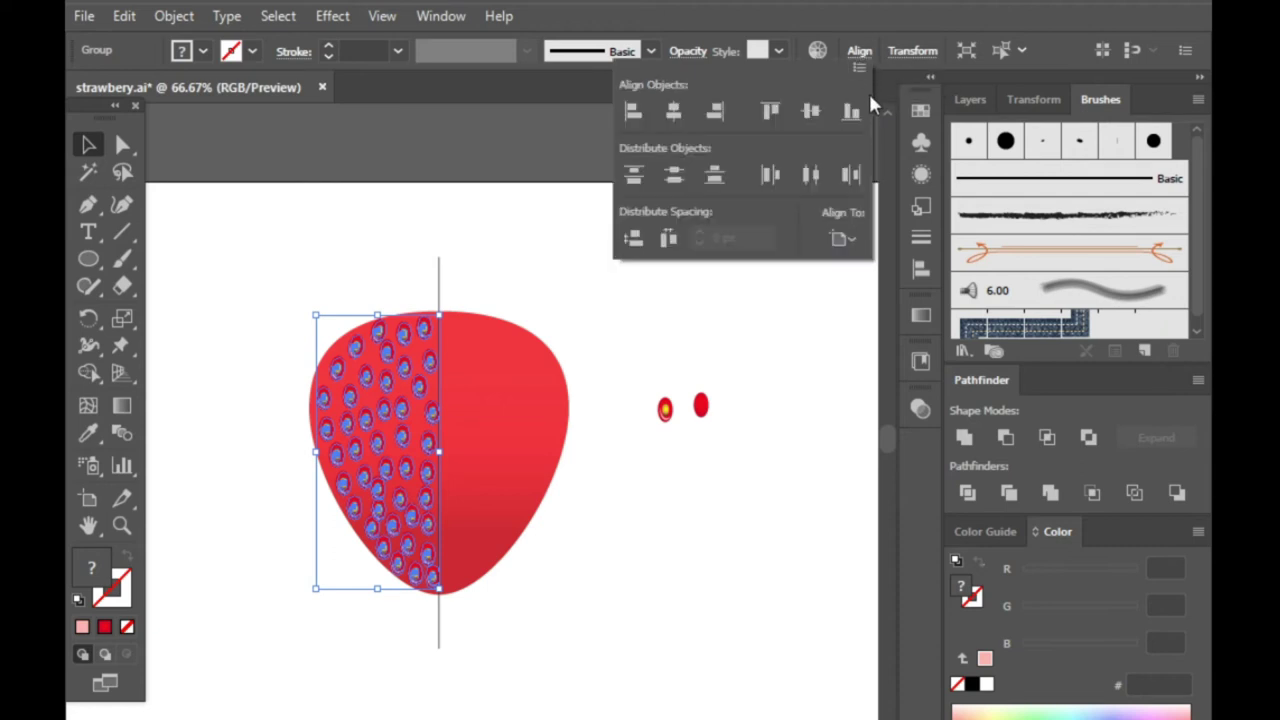
pyautogui.click(907, 58)
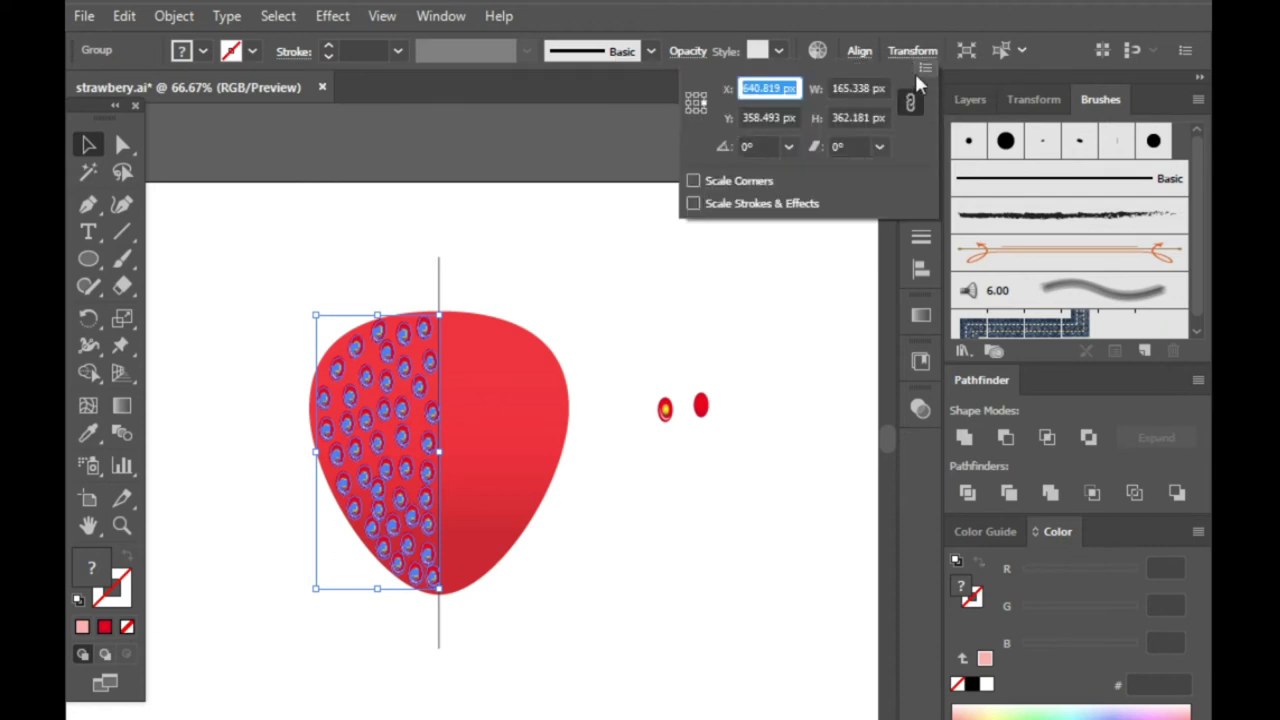
pyautogui.click(916, 70)
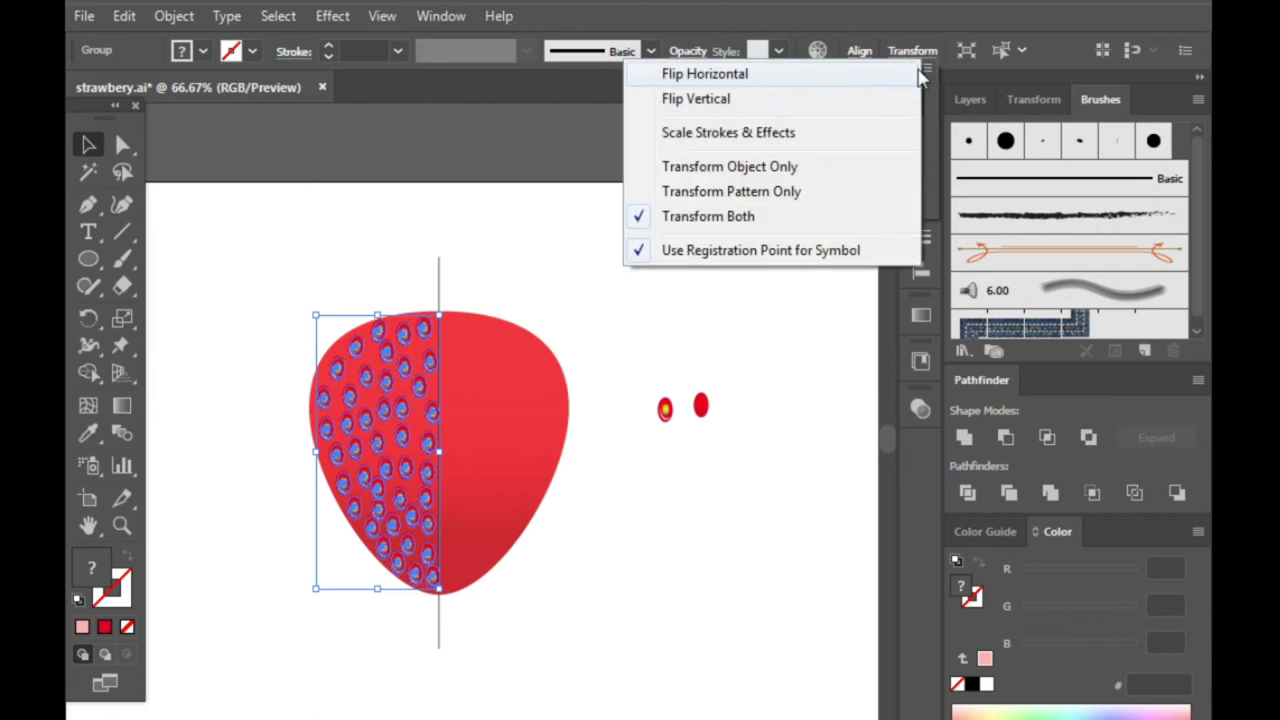
pyautogui.click(743, 76)
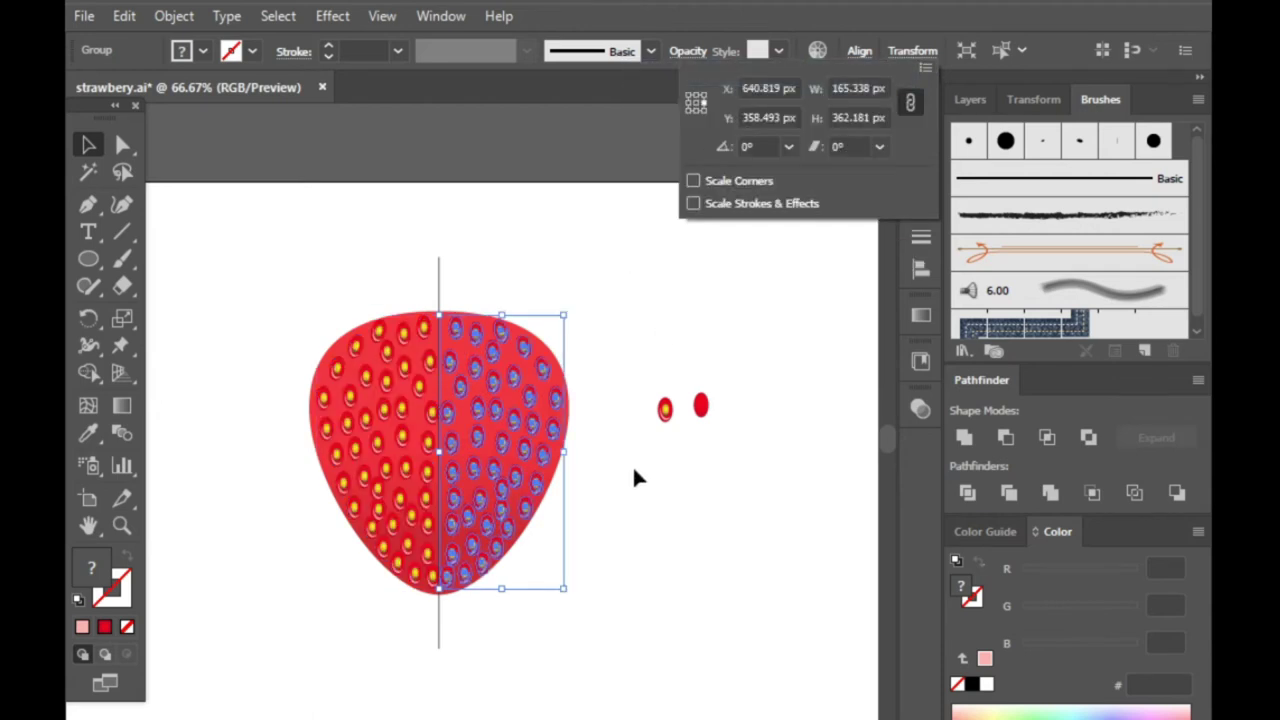
pyautogui.scroll(3, 539, 503)
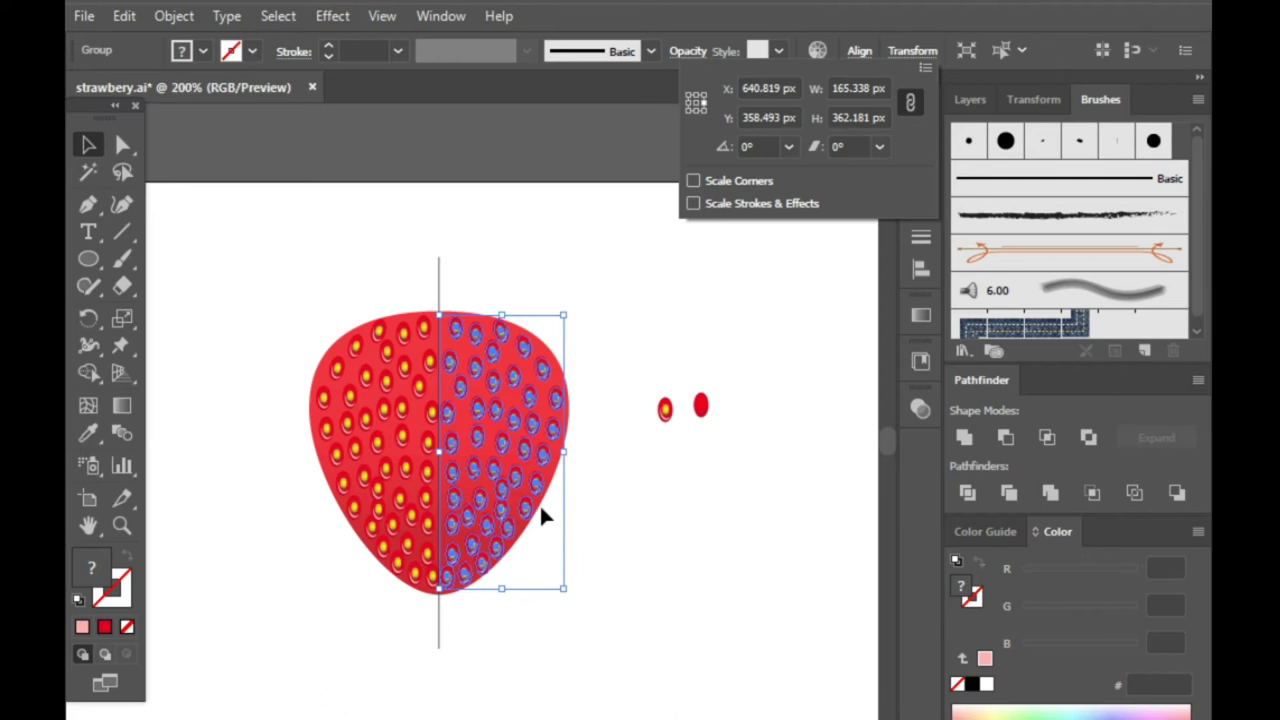
# - Clear the selection and check the vertical centre line between the seed halves
pyautogui.click(662, 530)
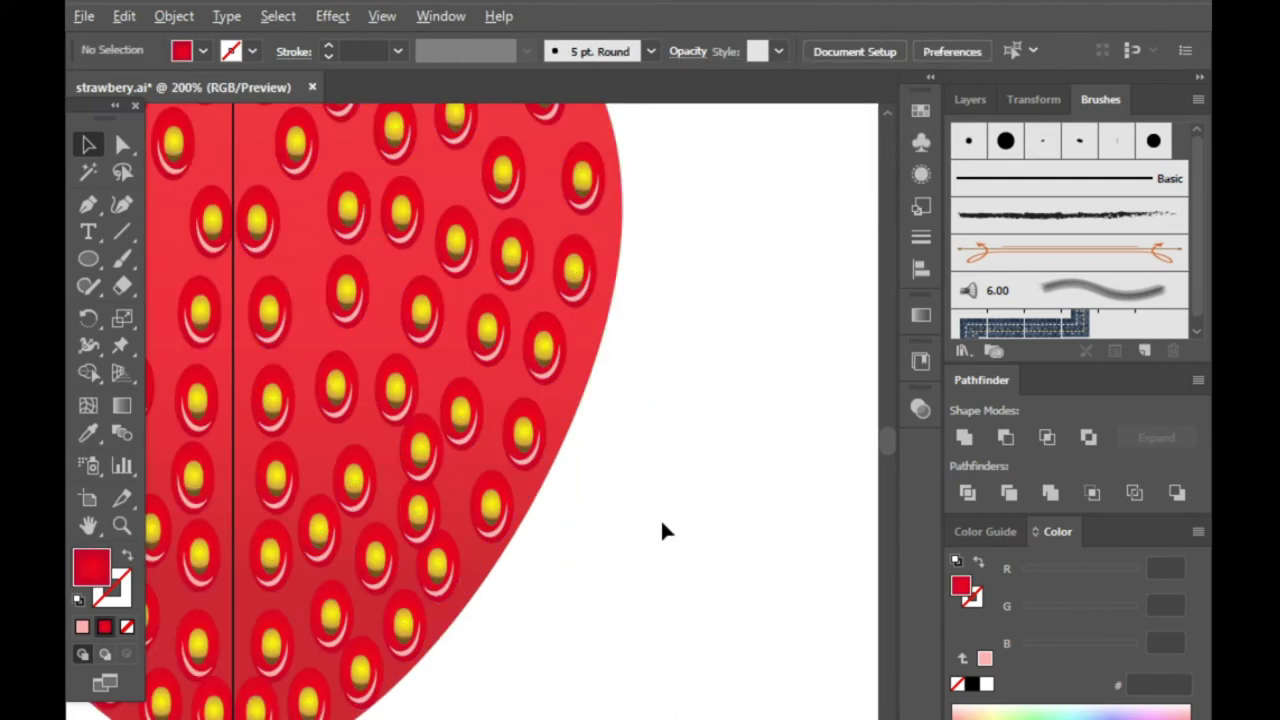
pyautogui.scroll(-1, 660, 528)
pyautogui.scroll(2, 650, 528)
pyautogui.scroll(-2, 644, 529)
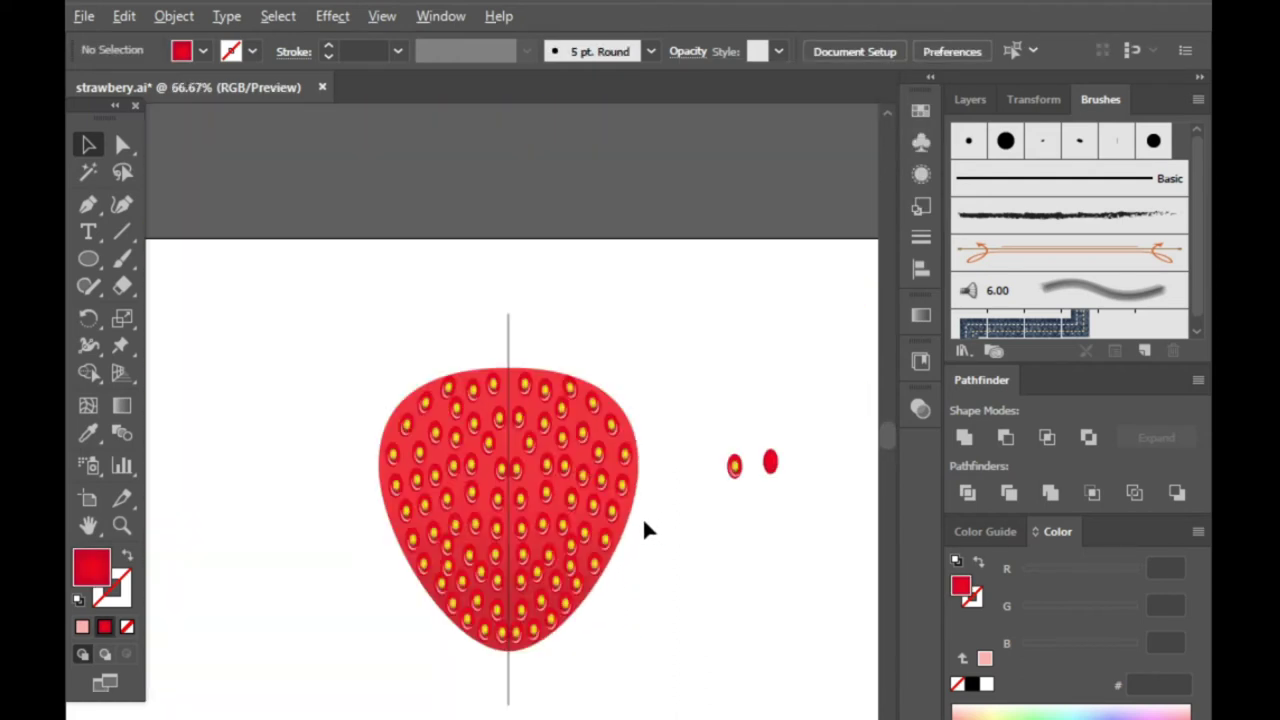
pyautogui.scroll(1, 535, 586)
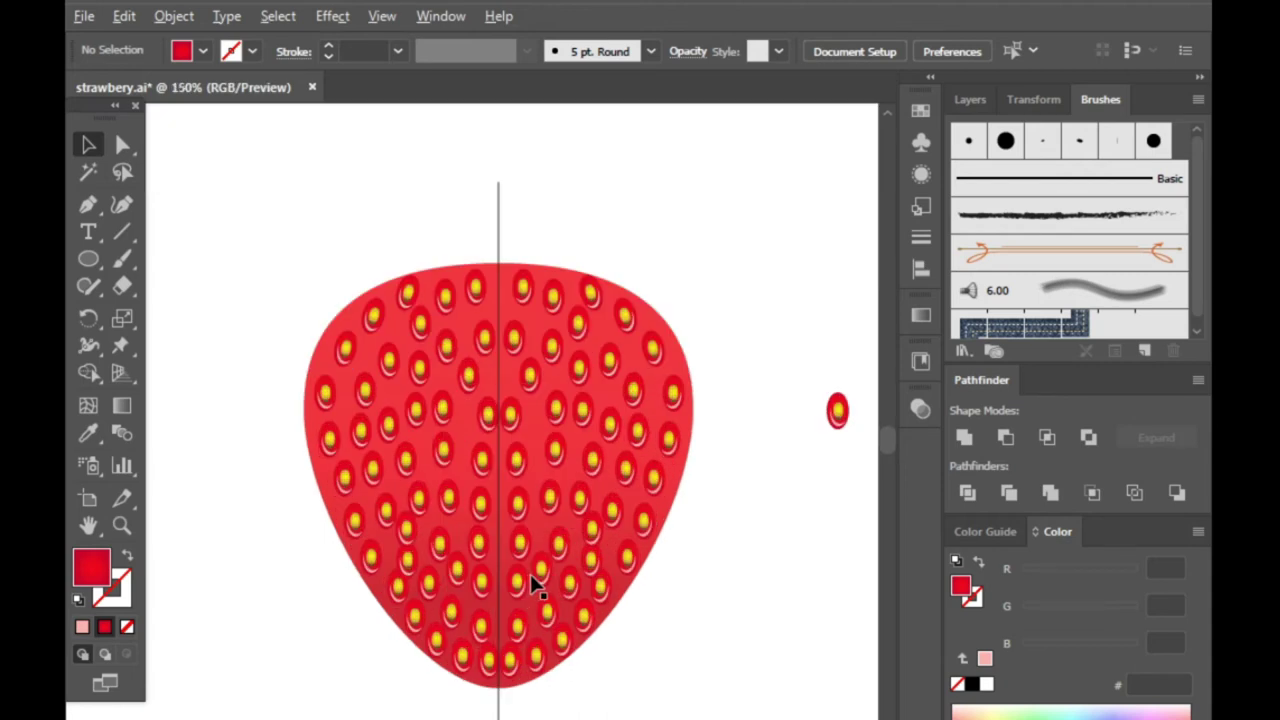
pyautogui.scroll(1, 535, 586)
pyautogui.scroll(1, 535, 586)
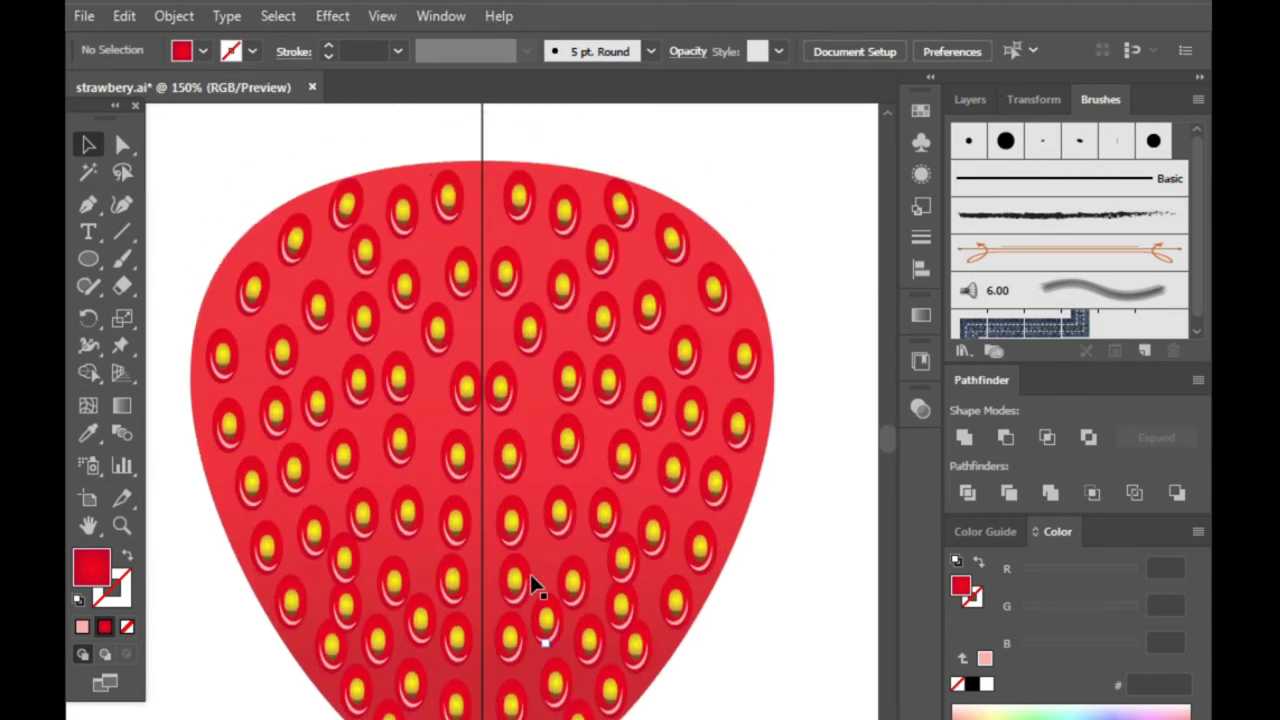
pyautogui.scroll(-1, 532, 580)
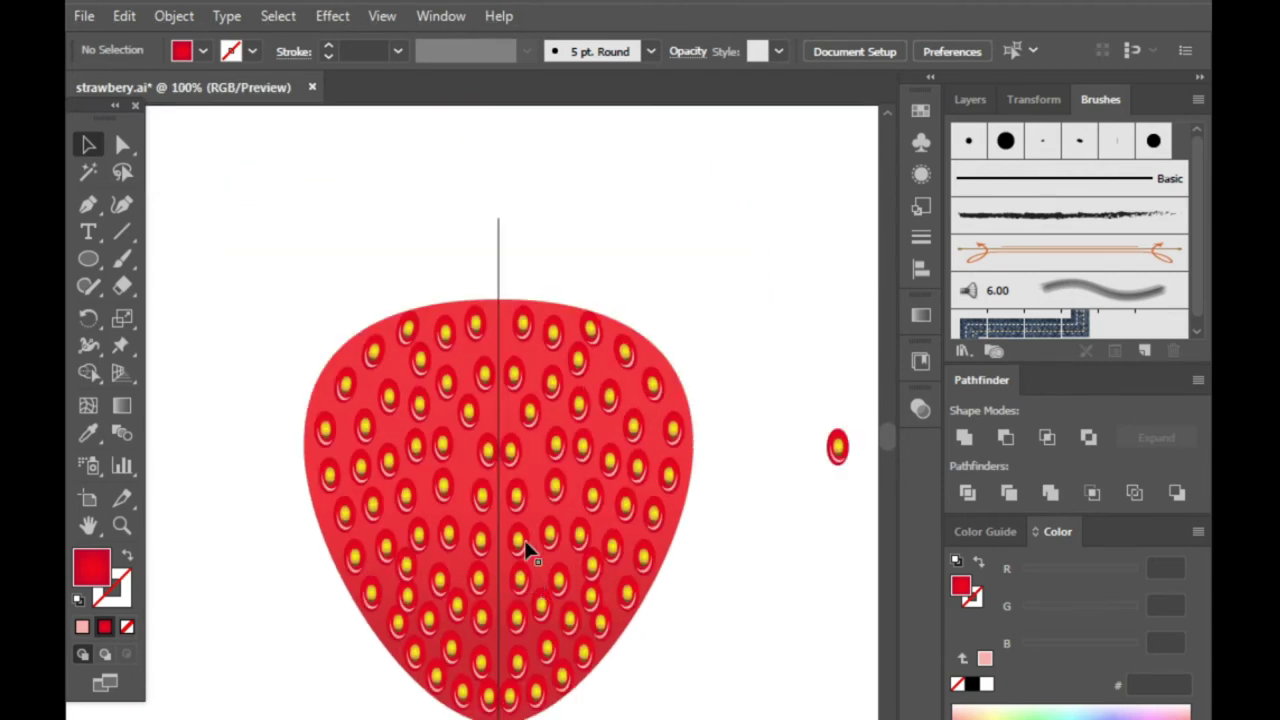
pyautogui.click(498, 257)
pyautogui.click(459, 270)
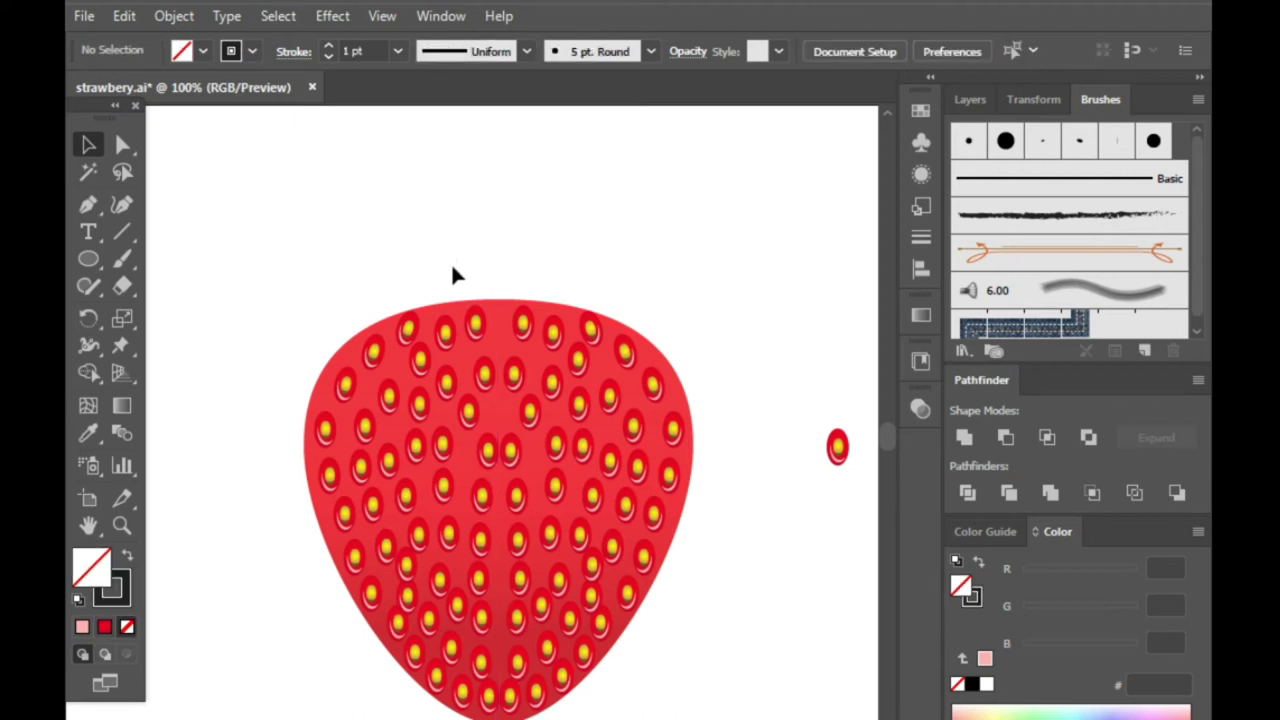
pyautogui.scroll(-1, 528, 586)
pyautogui.scroll(2, 497, 553)
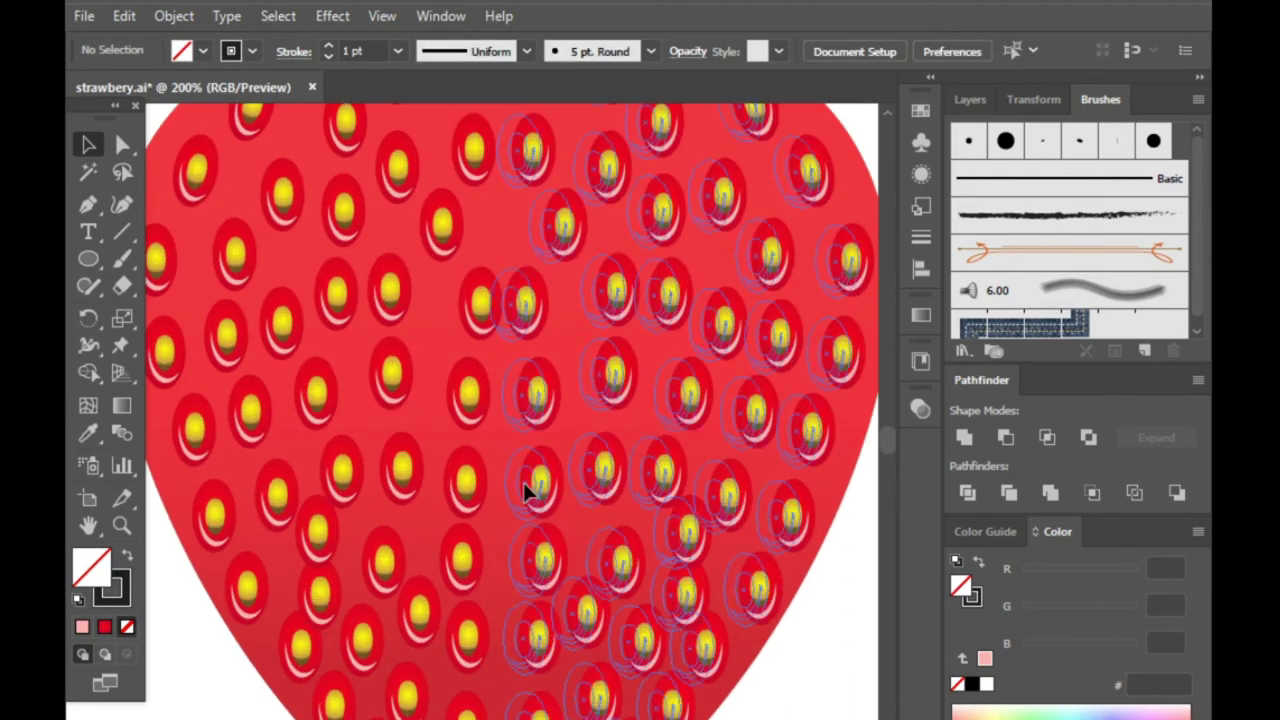
# - Ungroup both seed halves together and select one individual seed
pyautogui.click(528, 488)
pyautogui.scroll(-1, 527, 490)
pyautogui.scroll(-1, 499, 500)
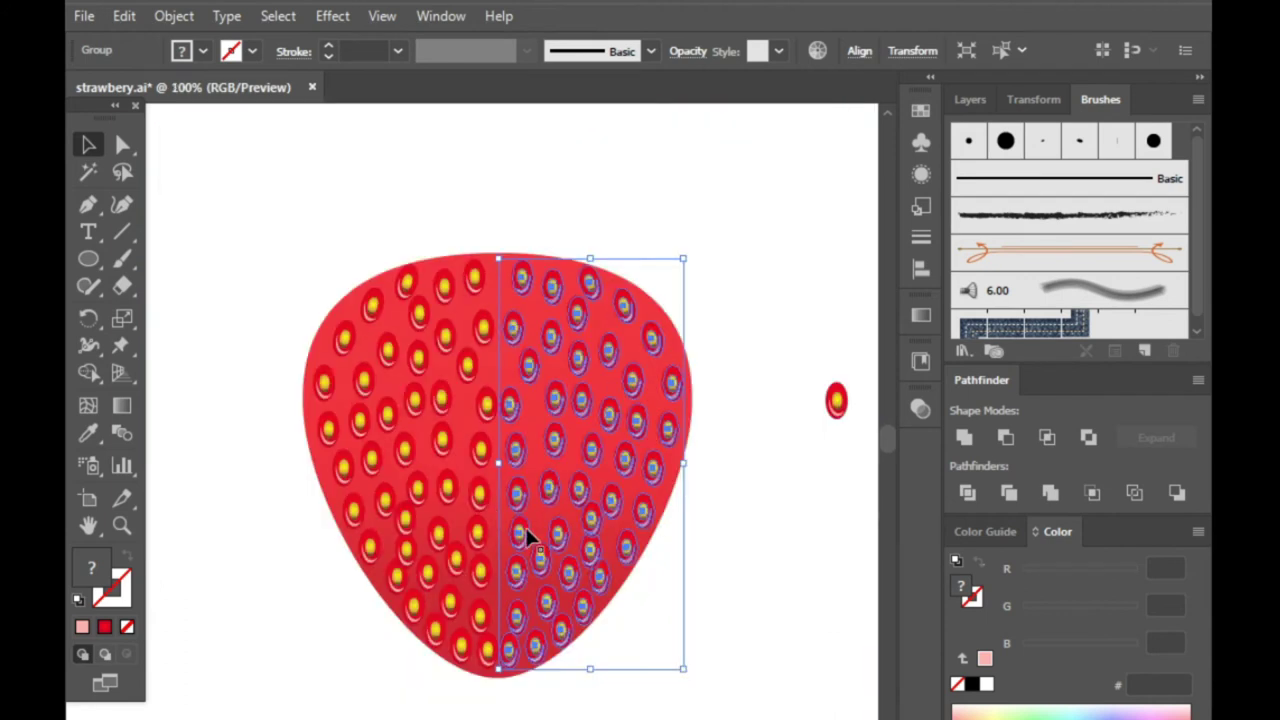
pyautogui.click(706, 576)
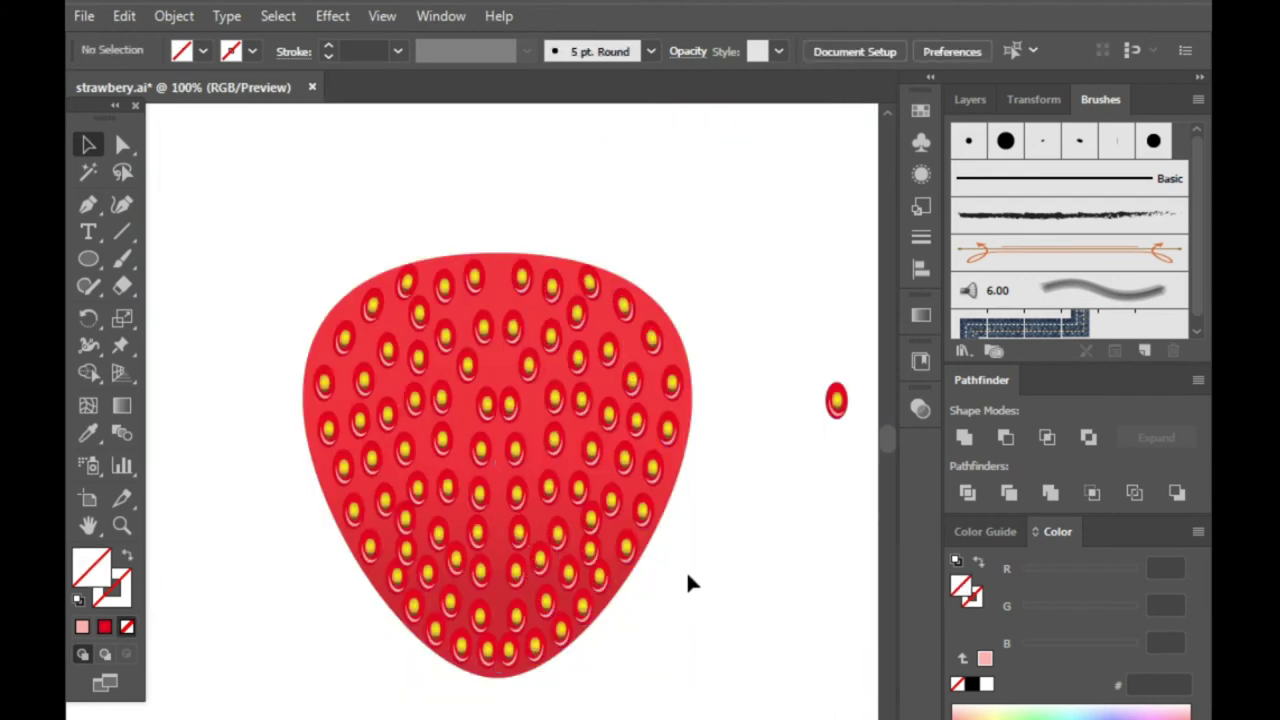
pyautogui.click(615, 488)
pyautogui.keyDown('shift'); pyautogui.click(408, 455); pyautogui.keyUp('shift')
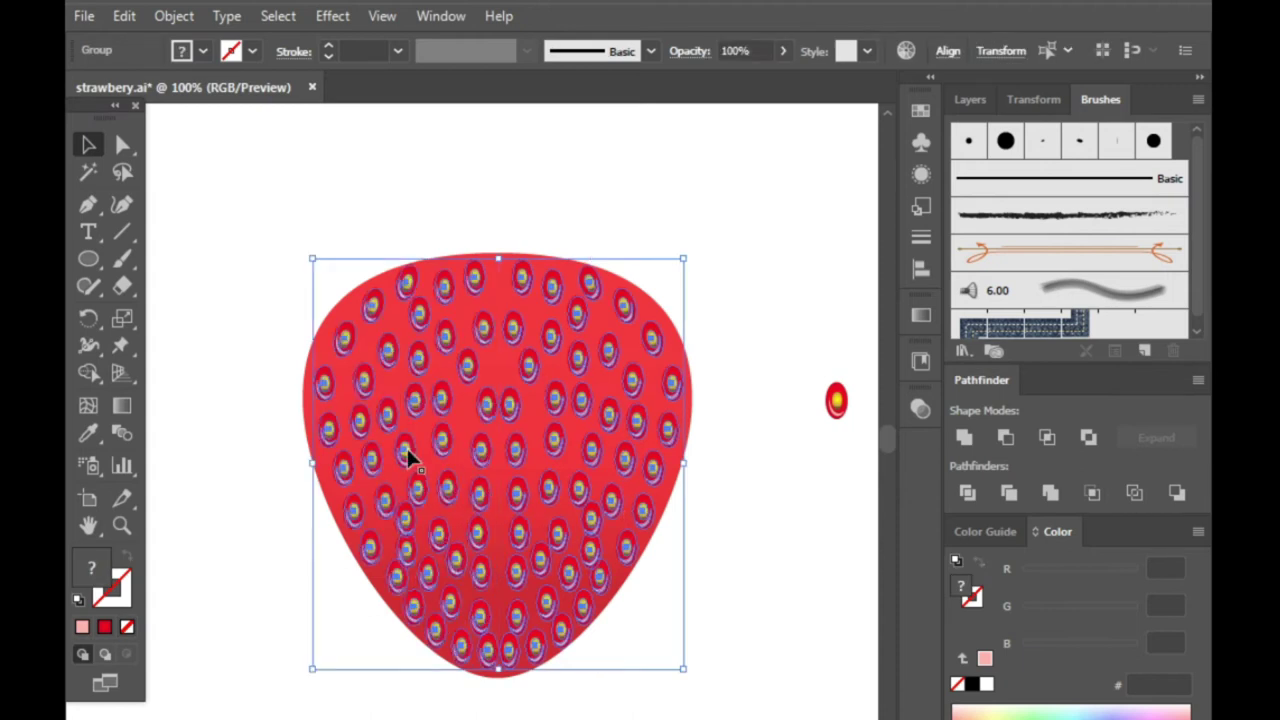
pyautogui.hotkey('ctrl', 'shift', 'b')
pyautogui.click(426, 192)
pyautogui.click(443, 440)
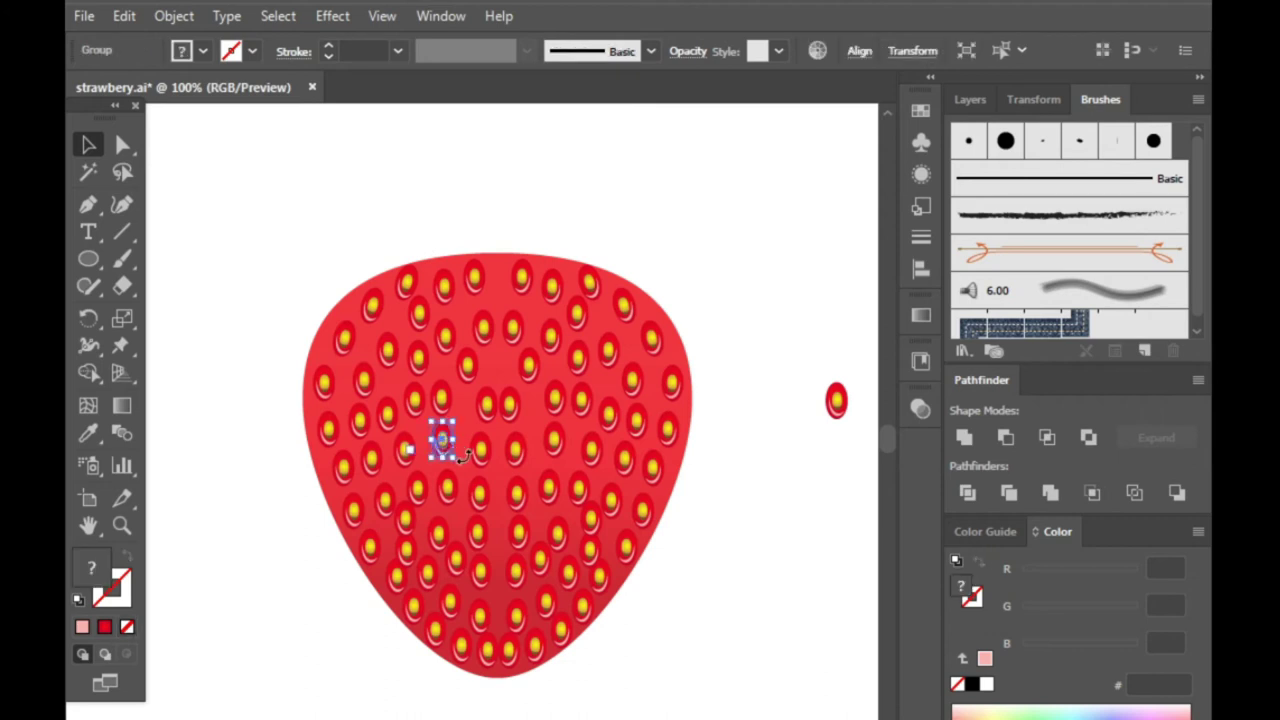
# - Delete a crowded seed and move a neighbouring seed into the open space on the right
pyautogui.scroll(3, 453, 457)
pyautogui.scroll(-2, 453, 457)
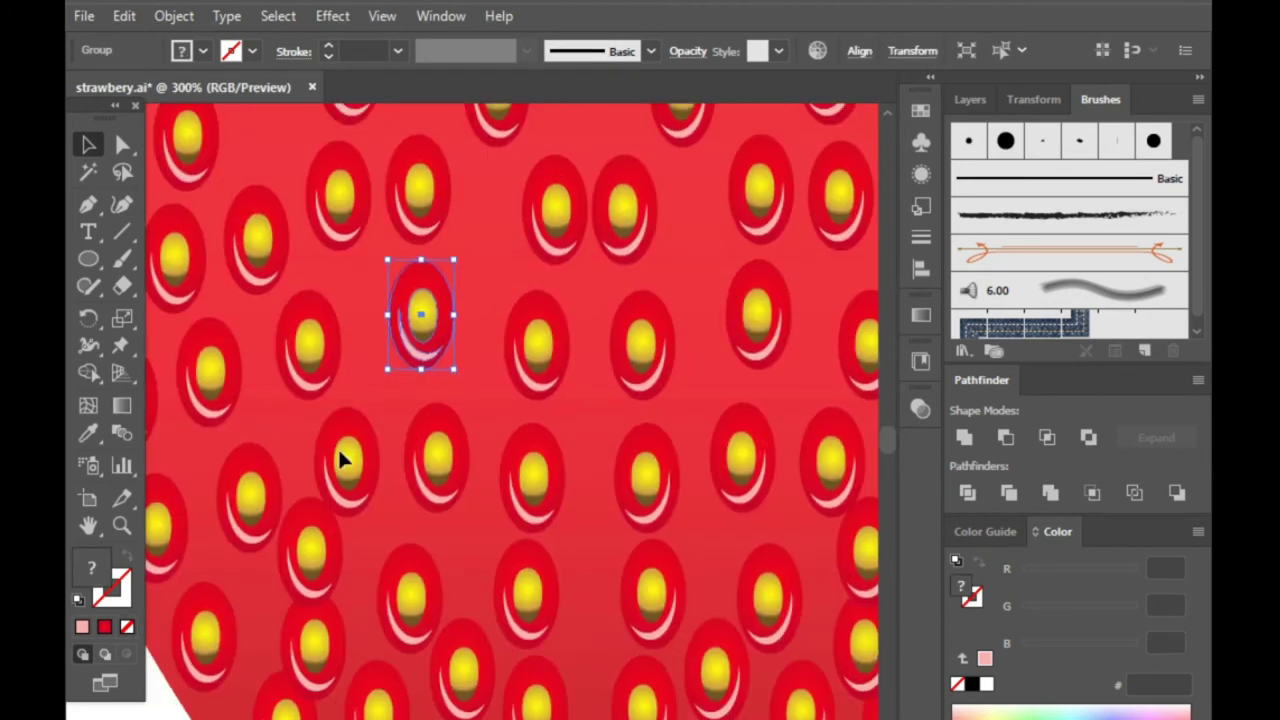
pyautogui.click(571, 436)
pyautogui.scroll(-2, 571, 436)
pyautogui.scroll(-2, 634, 372)
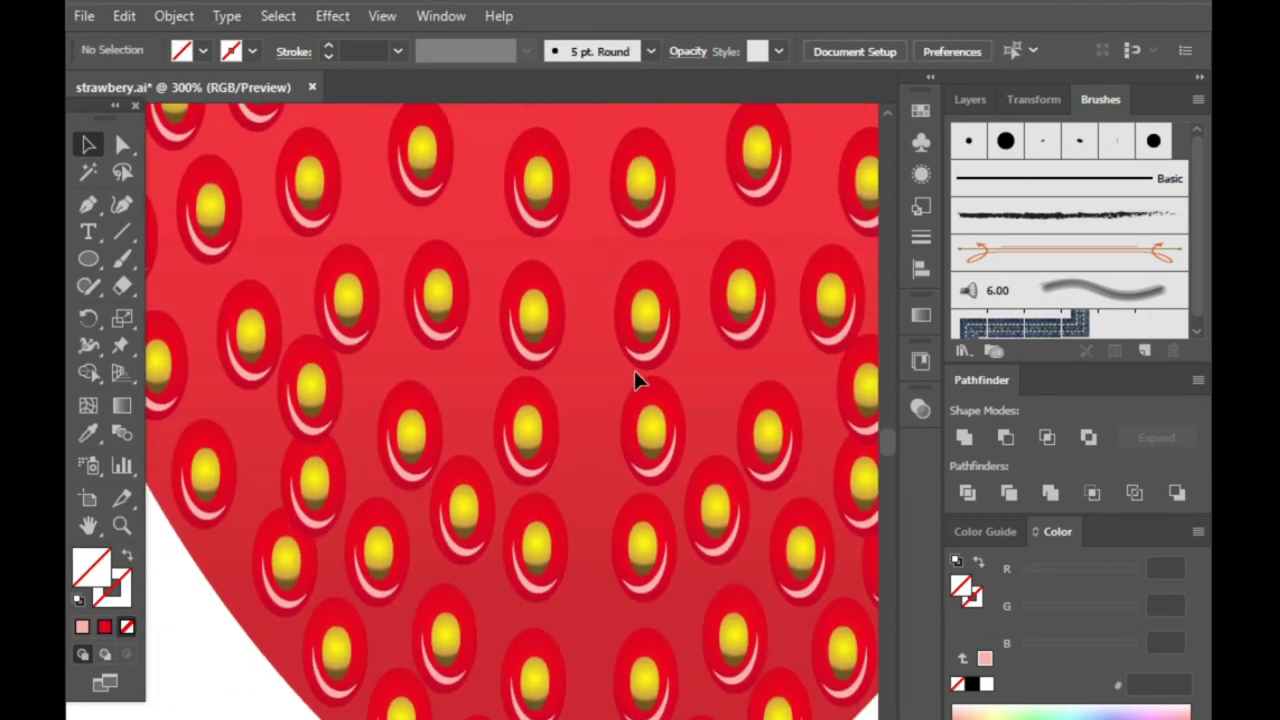
pyautogui.click(650, 336)
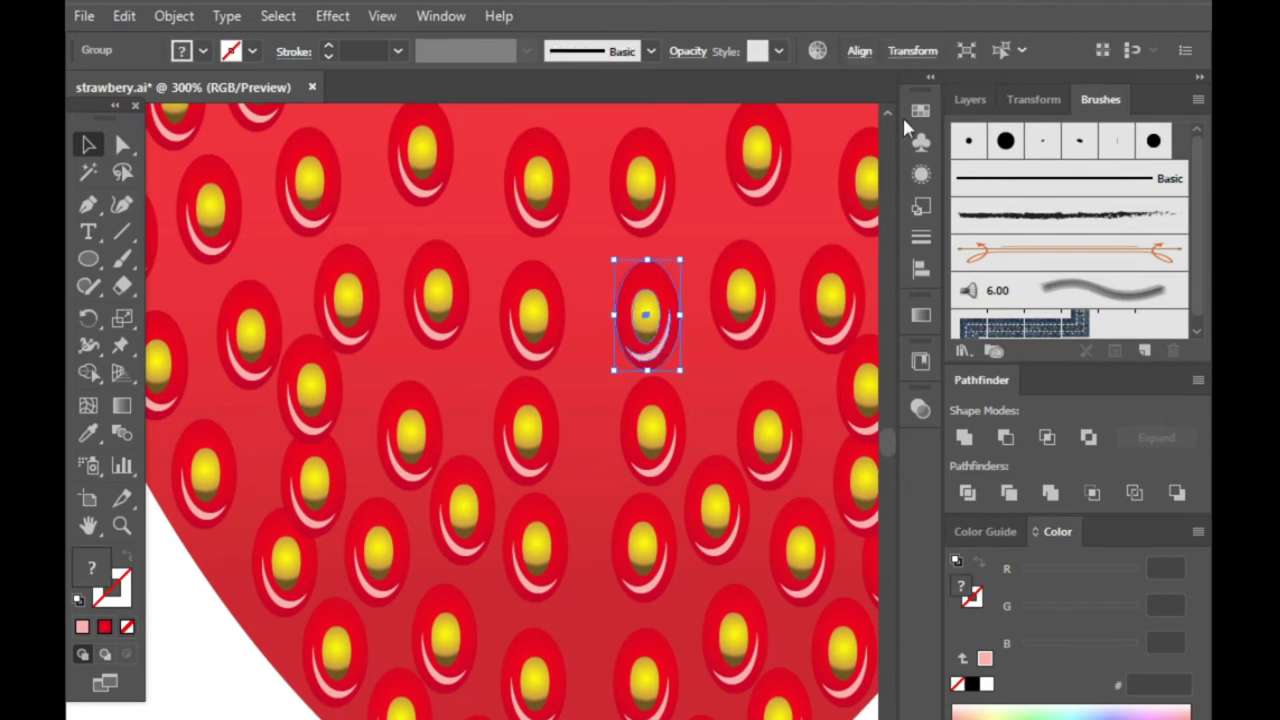
pyautogui.press('Delete')
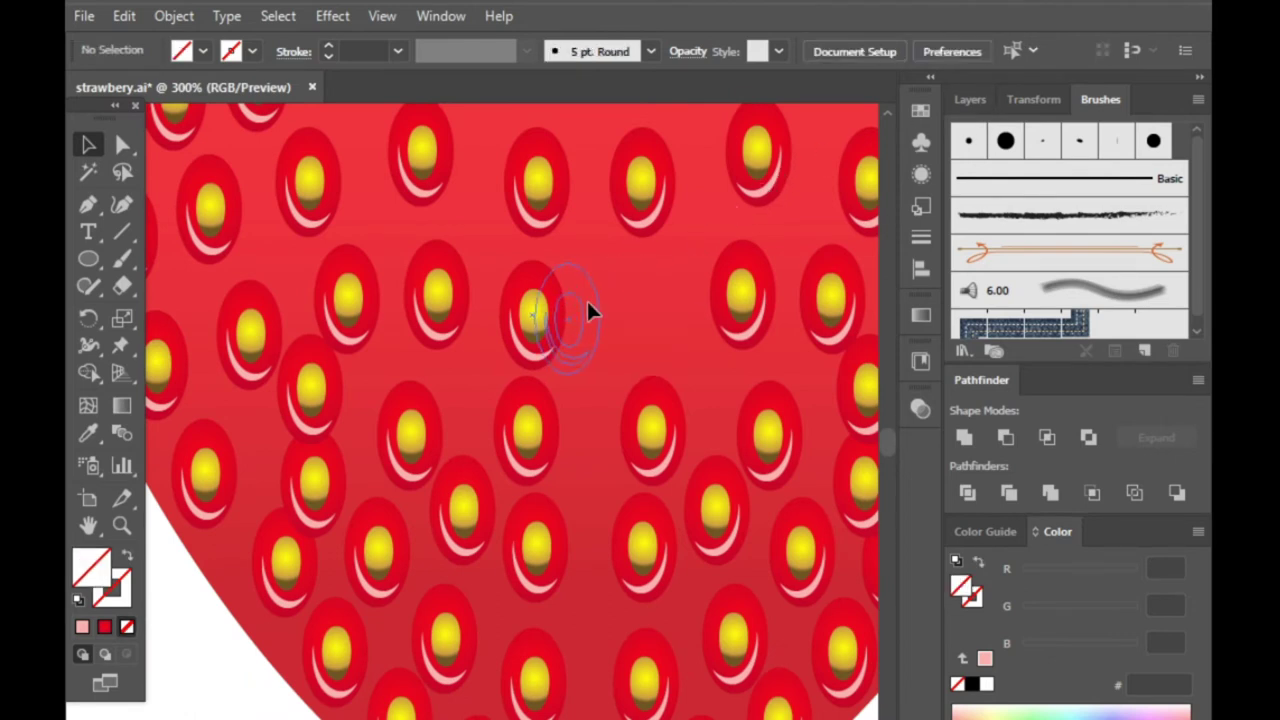
pyautogui.moveTo(587, 311); pyautogui.dragTo(650, 320)
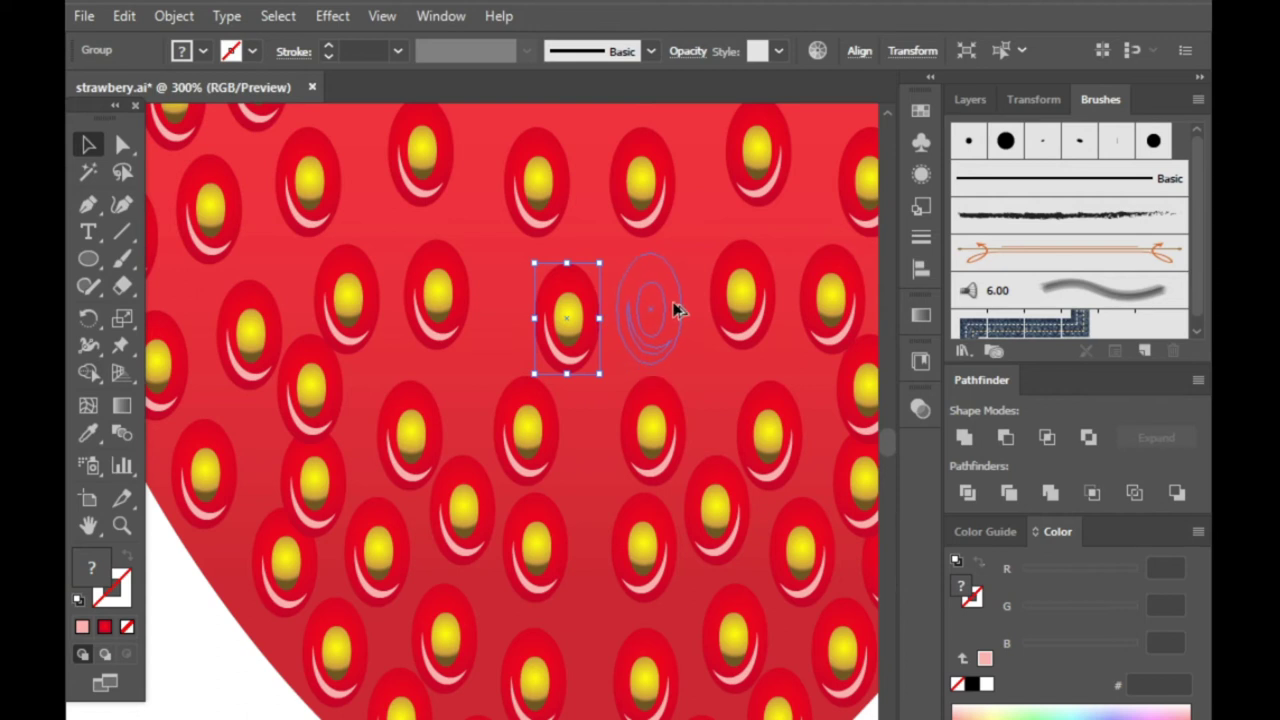
pyautogui.moveTo(675, 310)
pyautogui.mouseDown()
pyautogui.moveTo(725, 312)
pyautogui.moveTo(663, 308)
pyautogui.mouseUp()
# - Delete another crowded seed and move or copy seeds into the remaining centre gaps
pyautogui.scroll(3, 686, 300)
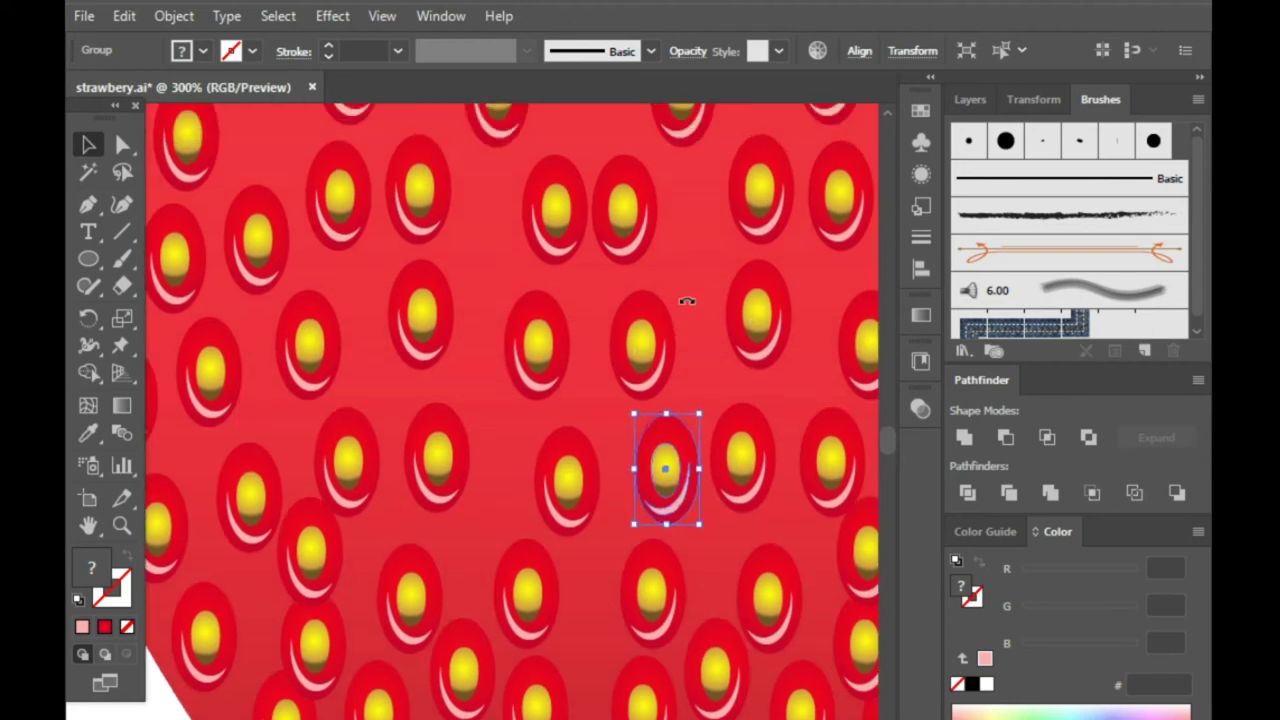
pyautogui.scroll(2, 650, 350)
pyautogui.click(624, 340)
pyautogui.press('Delete')
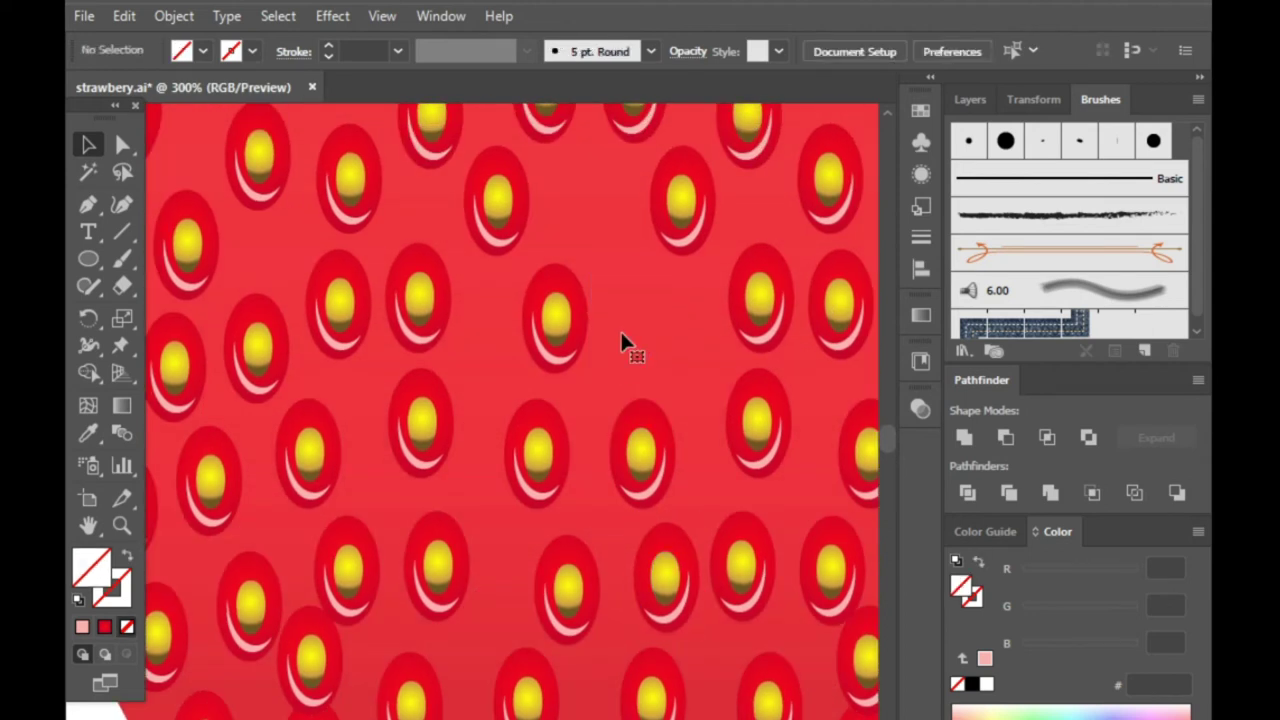
pyautogui.moveTo(586, 325); pyautogui.dragTo(605, 328)
pyautogui.scroll(3, 608, 330)
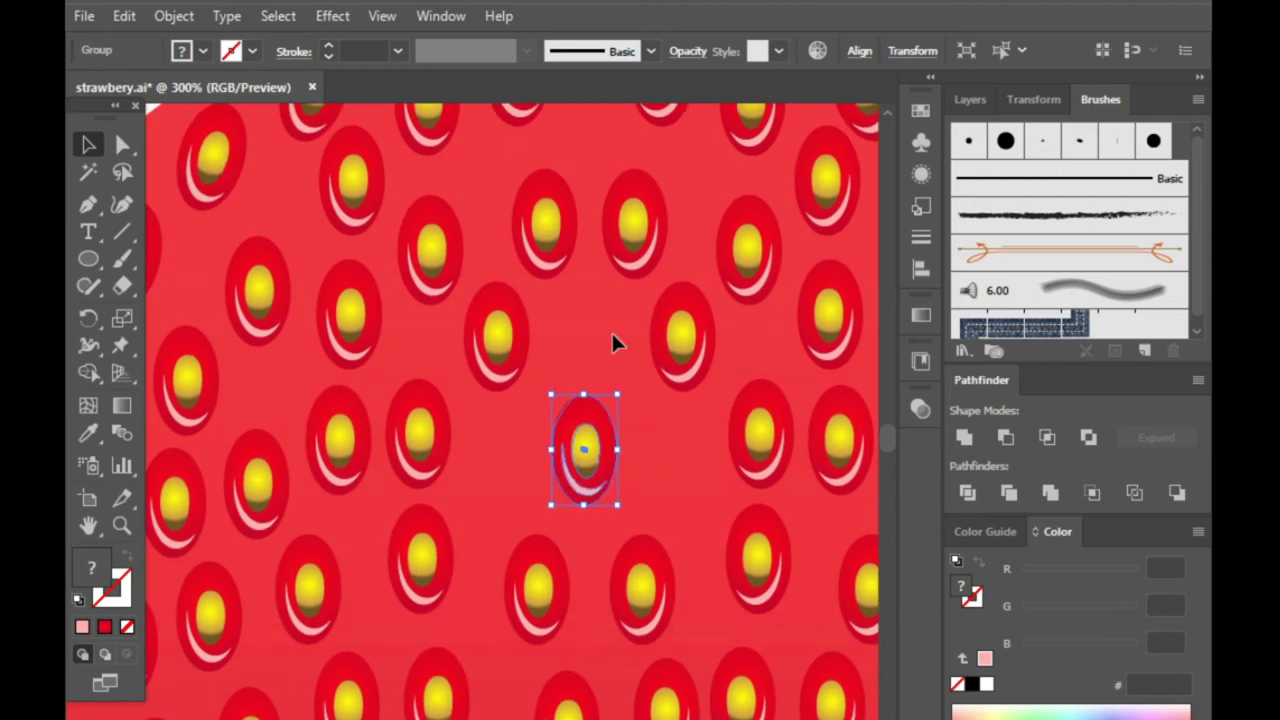
pyautogui.moveTo(757, 434); pyautogui.dragTo(680, 458)
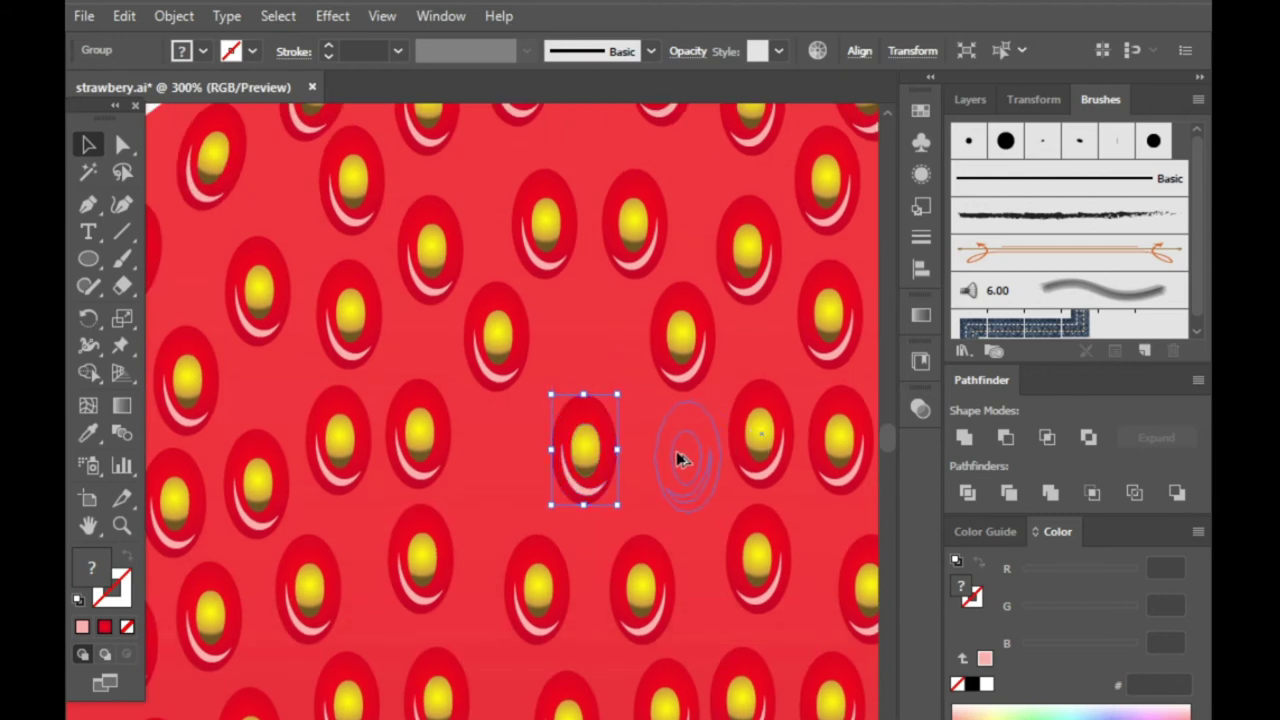
pyautogui.moveTo(476, 343); pyautogui.dragTo(505, 455)
pyautogui.scroll(3, 586, 370)
pyautogui.moveTo(630, 335)
pyautogui.mouseDown()
pyautogui.moveTo(591, 420)
pyautogui.moveTo(640, 374)
pyautogui.mouseUp()
pyautogui.scroll(2, 620, 388)
pyautogui.moveTo(655, 255); pyautogui.dragTo(583, 257)
pyautogui.scroll(-2, 471, 297)
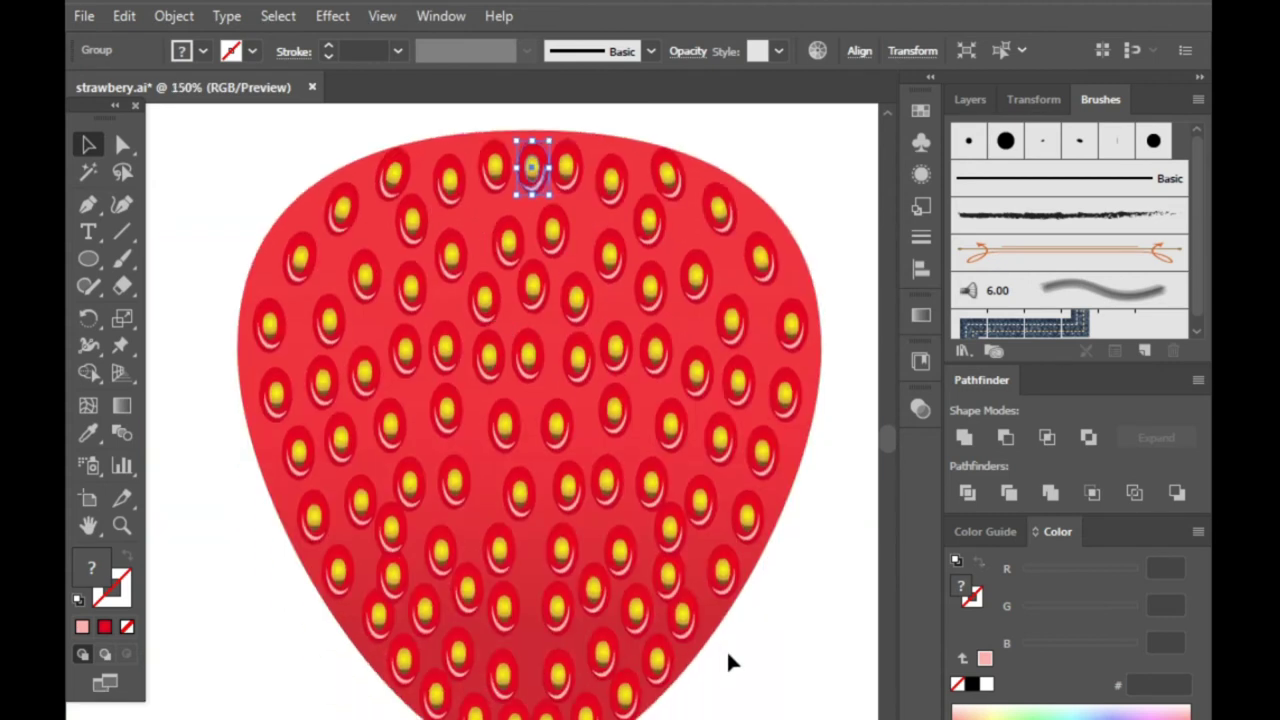
# - Zoom in and nudge a lower-half seed slightly into a nearby gap
pyautogui.click(713, 651)
pyautogui.scroll(-2, 713, 651)
pyautogui.scroll(3, 546, 410)
pyautogui.scroll(-1, 546, 418)
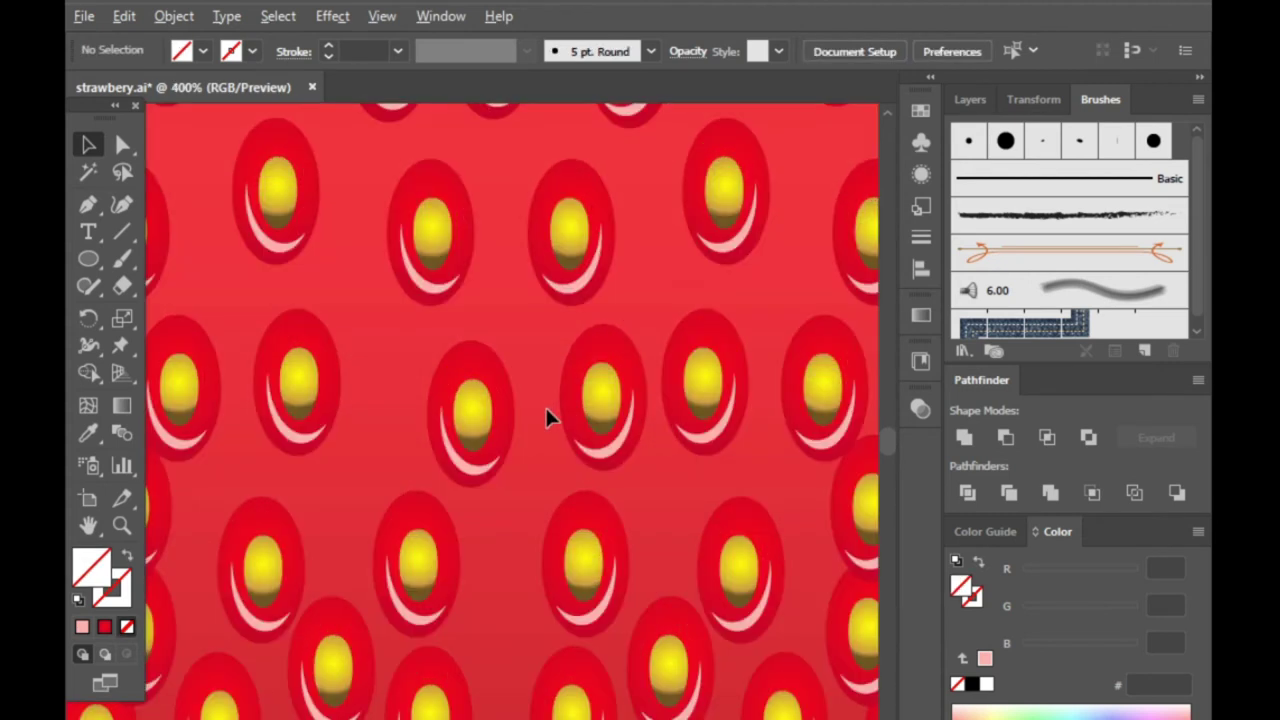
pyautogui.scroll(-2, 546, 418)
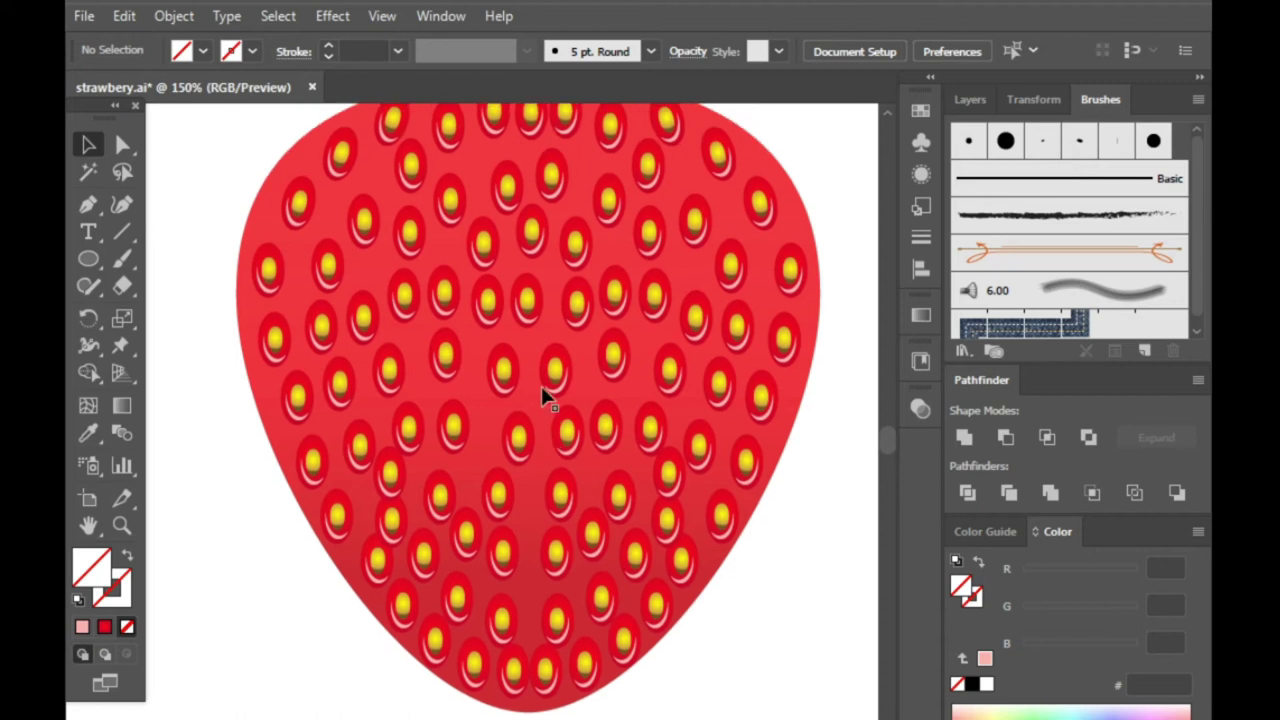
pyautogui.scroll(1, 546, 412)
pyautogui.scroll(-2, 546, 412)
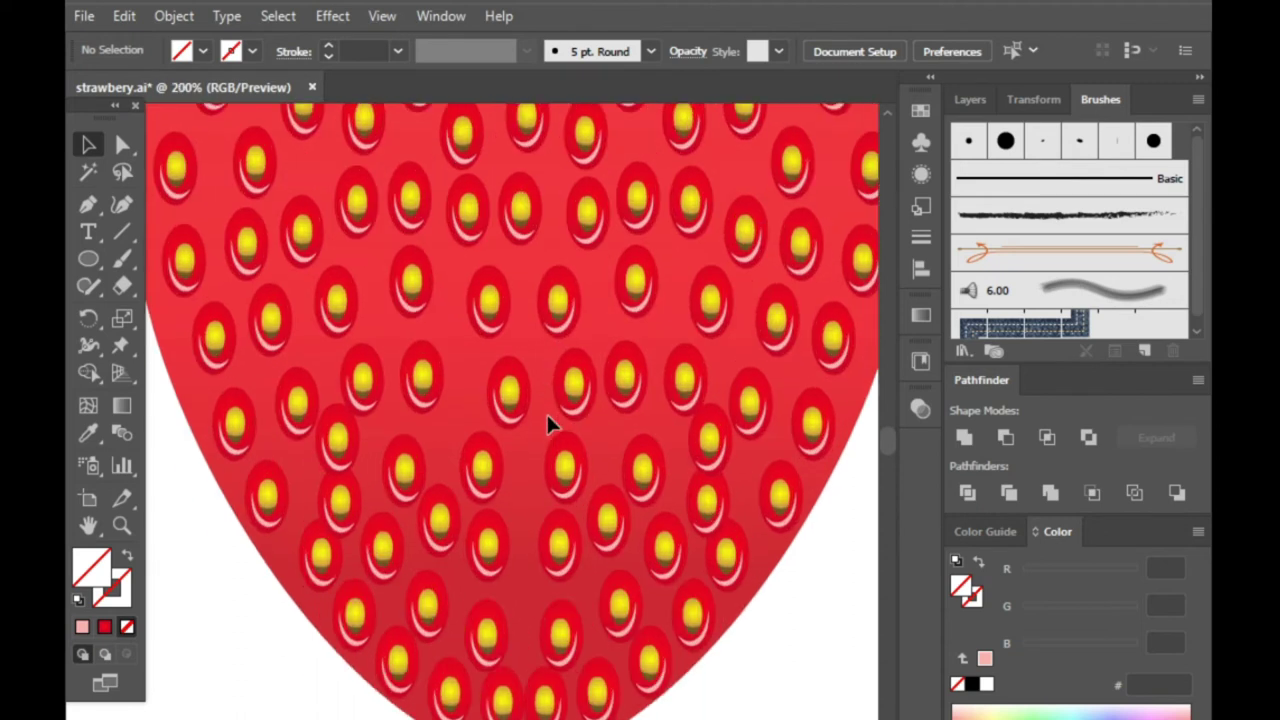
pyautogui.click(556, 472)
pyautogui.moveTo(565, 470); pyautogui.dragTo(575, 474)
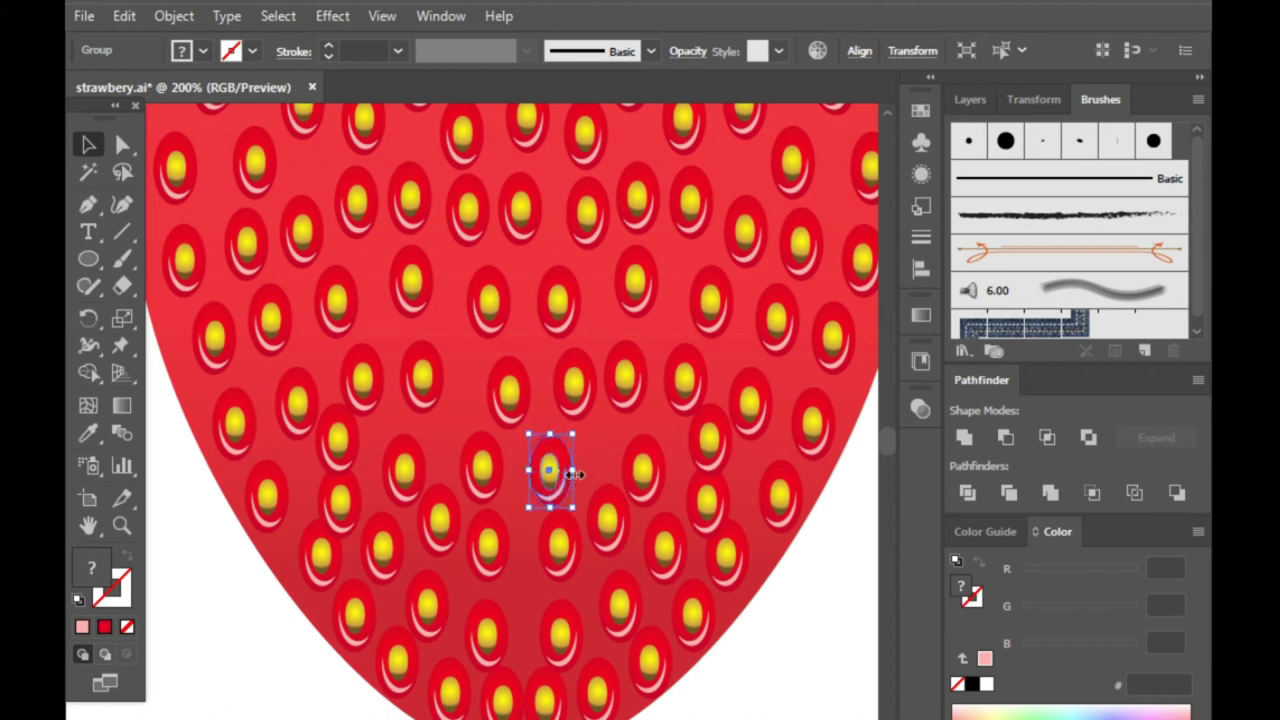
# - Nudge another seed left and down, and Alt-drag a seed copy into the gap above
pyautogui.scroll(-2, 590, 485)
pyautogui.moveTo(565, 480); pyautogui.dragTo(550, 486)
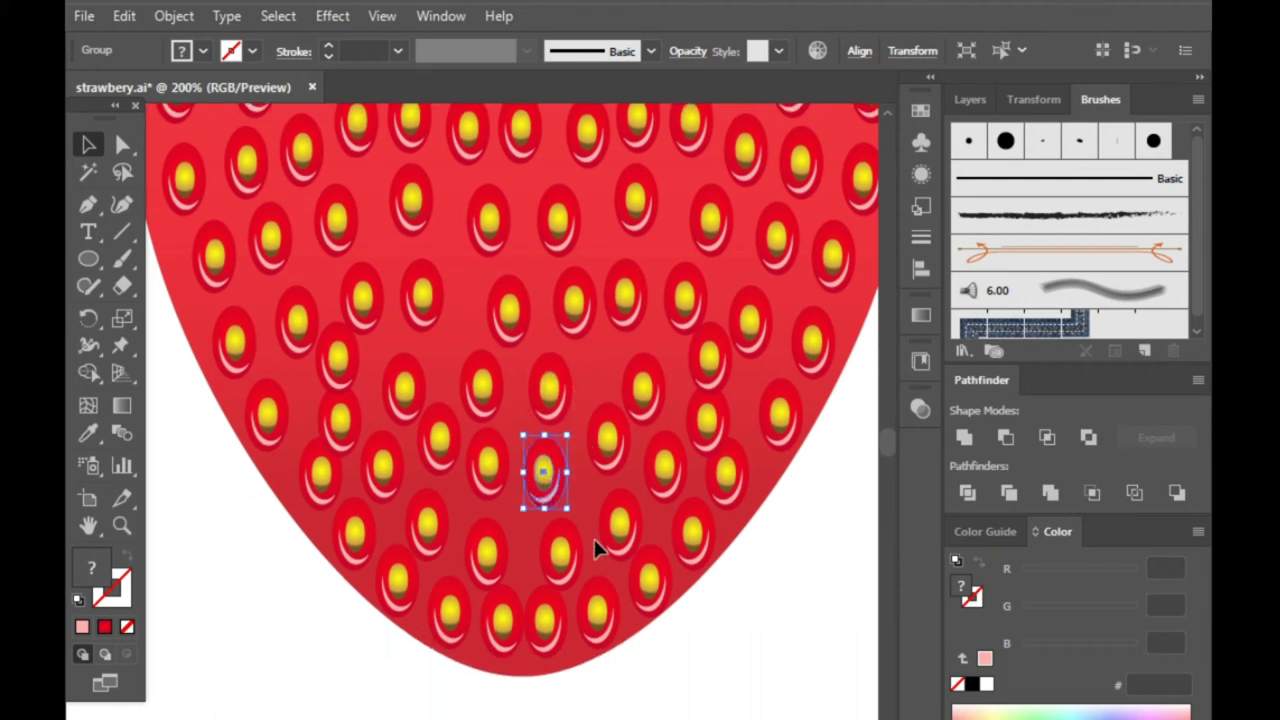
pyautogui.scroll(1, 620, 500)
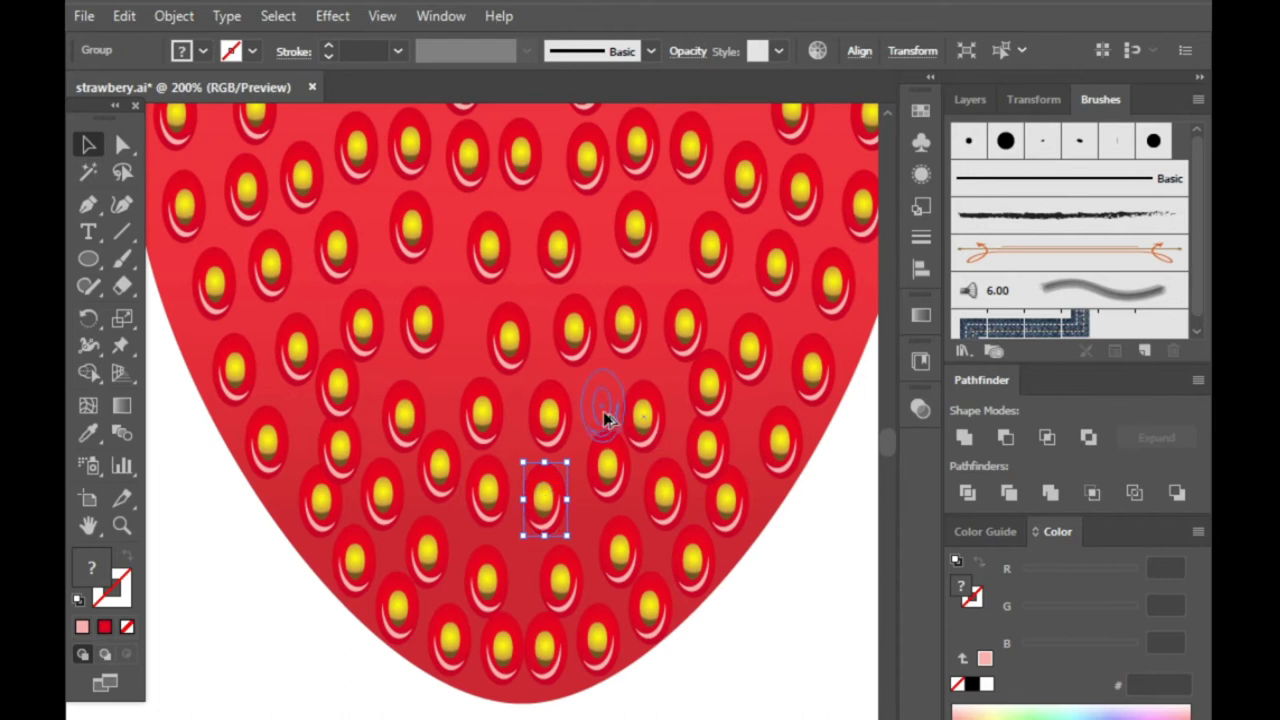
pyautogui.moveTo(545, 500); pyautogui.dragTo(600, 405)
# - Check the neighbouring seeds' placement, then zoom back out to 100%
pyautogui.click(706, 590)
pyautogui.scroll(3, 643, 423)
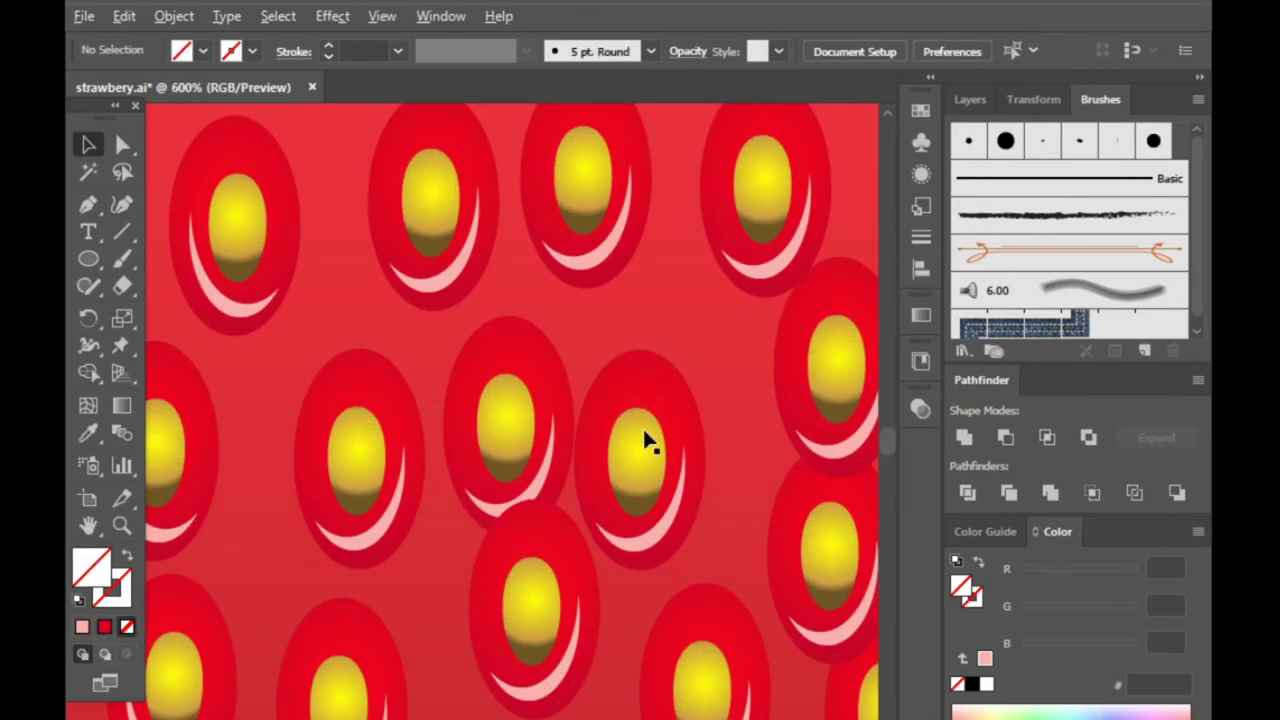
pyautogui.click(652, 457)
pyautogui.scroll(-4, 600, 500)
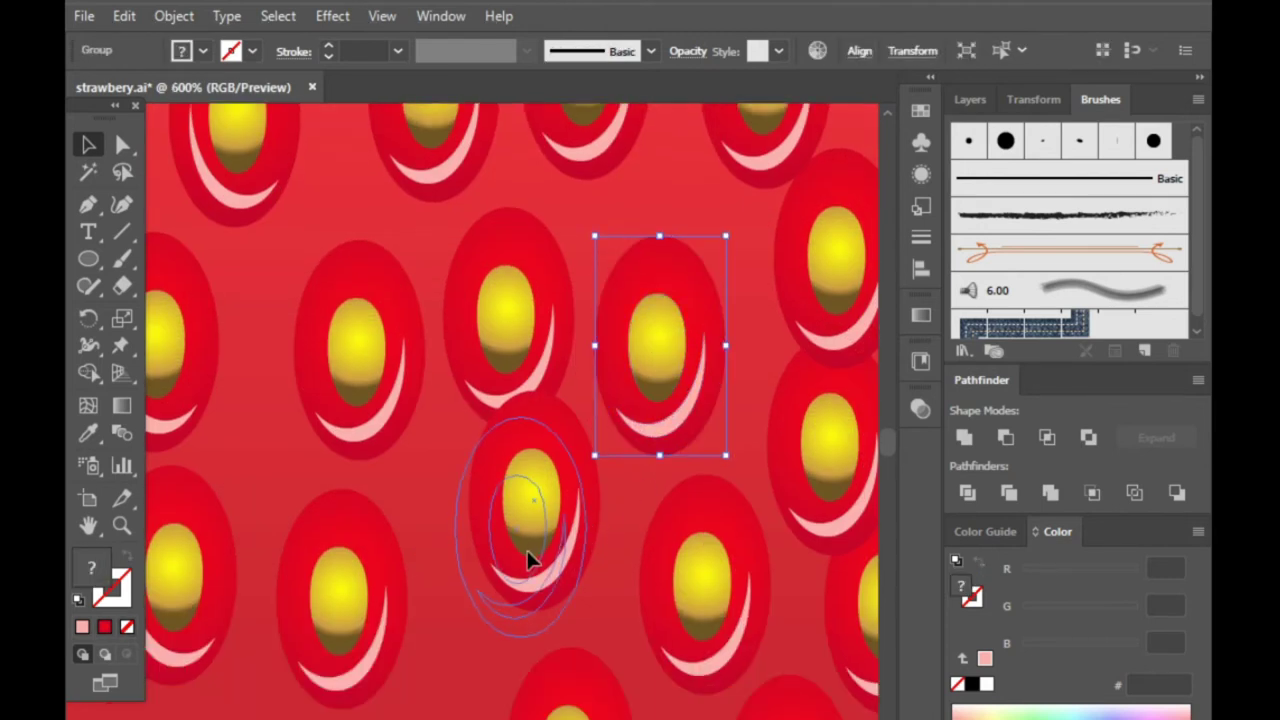
pyautogui.click(535, 550)
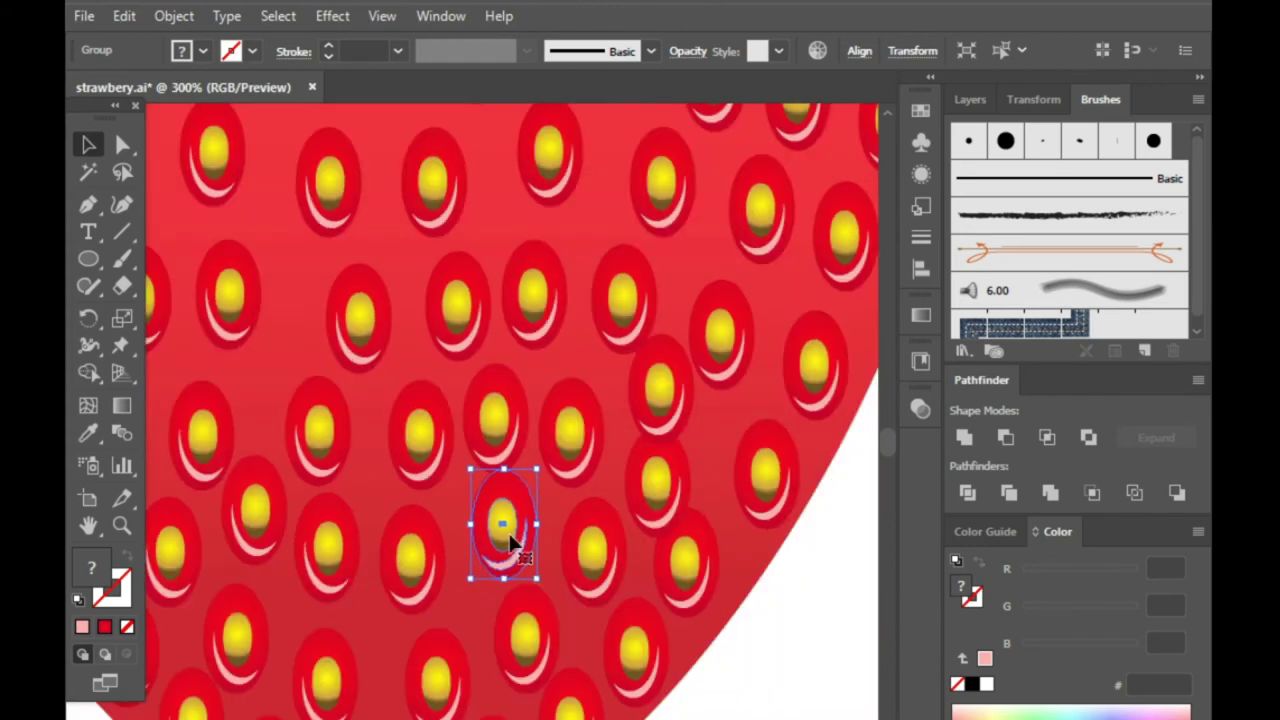
pyautogui.scroll(-2, 555, 527)
pyautogui.click(743, 663)
pyautogui.scroll(-1, 537, 618)
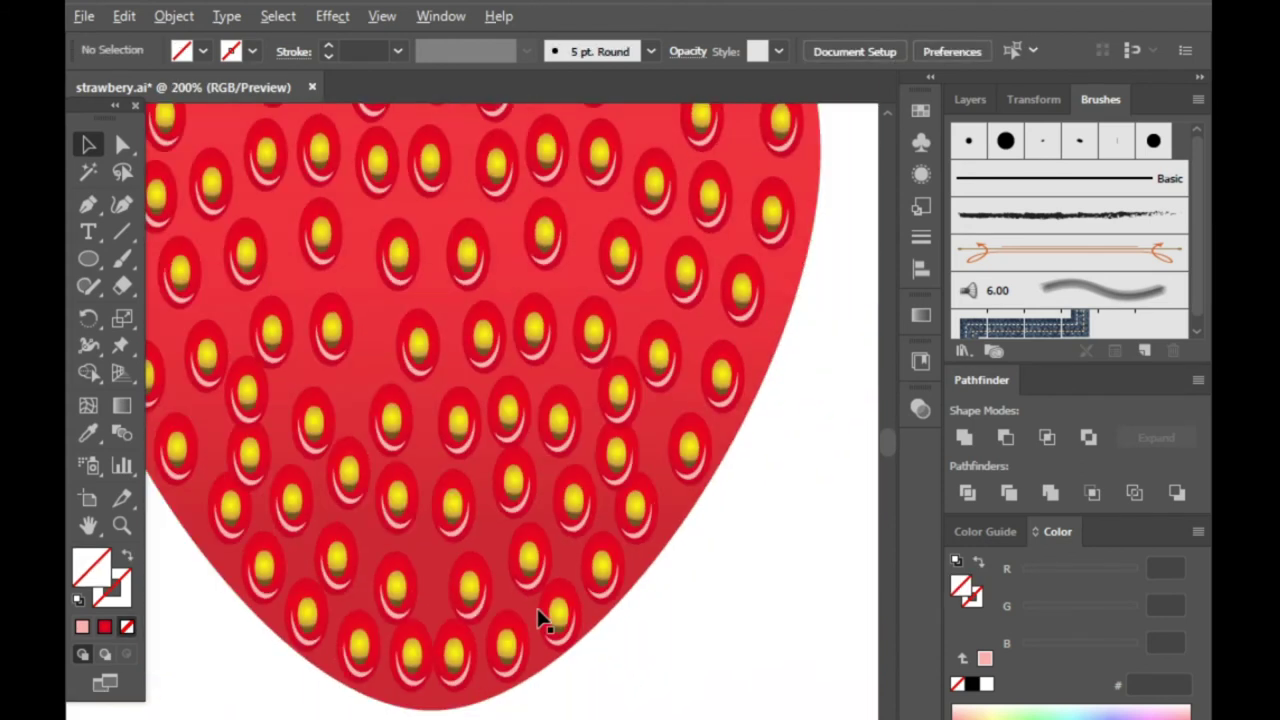
pyautogui.scroll(-1, 540, 620)
pyautogui.scroll(-1, 490, 620)
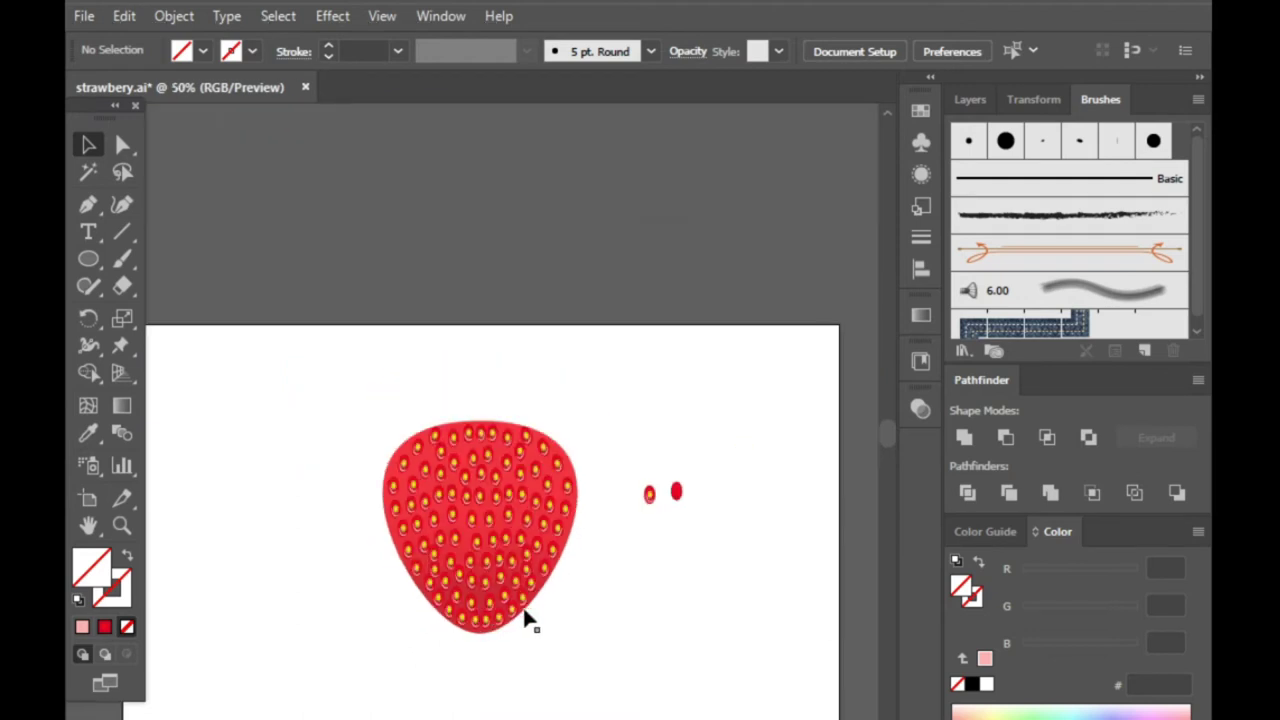
pyautogui.scroll(1, 490, 360)
pyautogui.scroll(1, 486, 366)
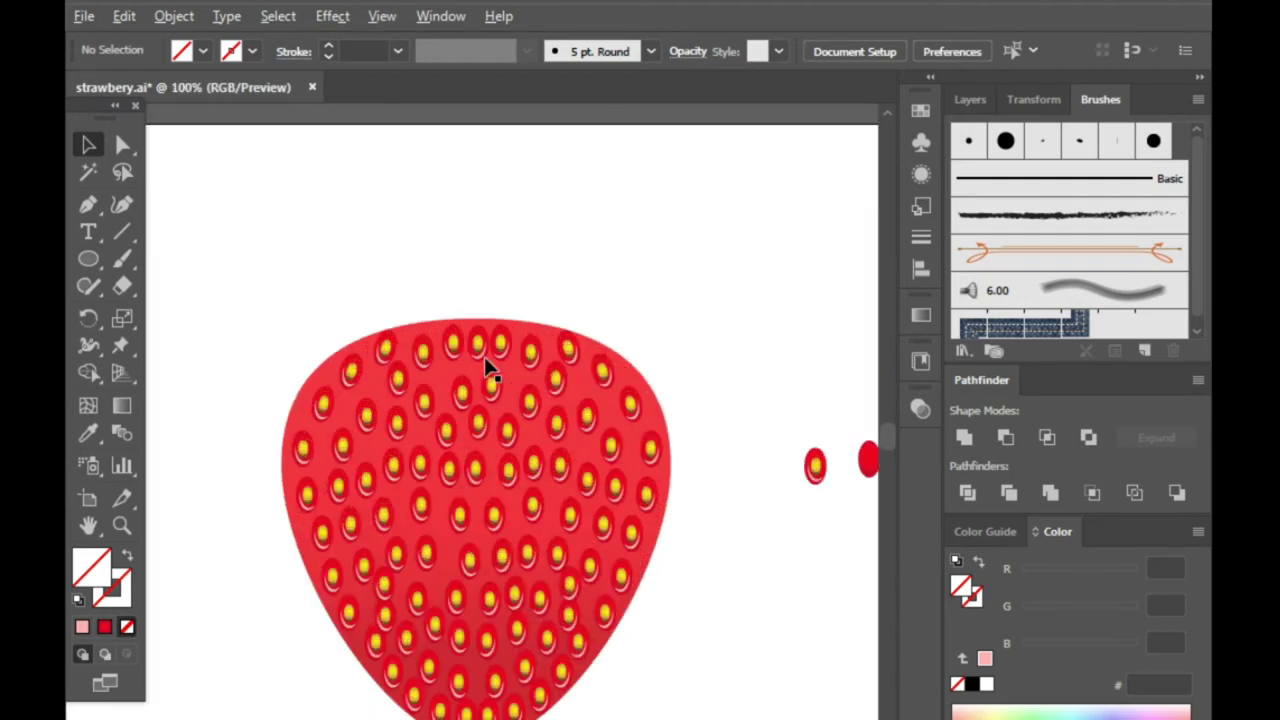
pyautogui.scroll(-2, 362, 422)
pyautogui.scroll(2, 381, 452)
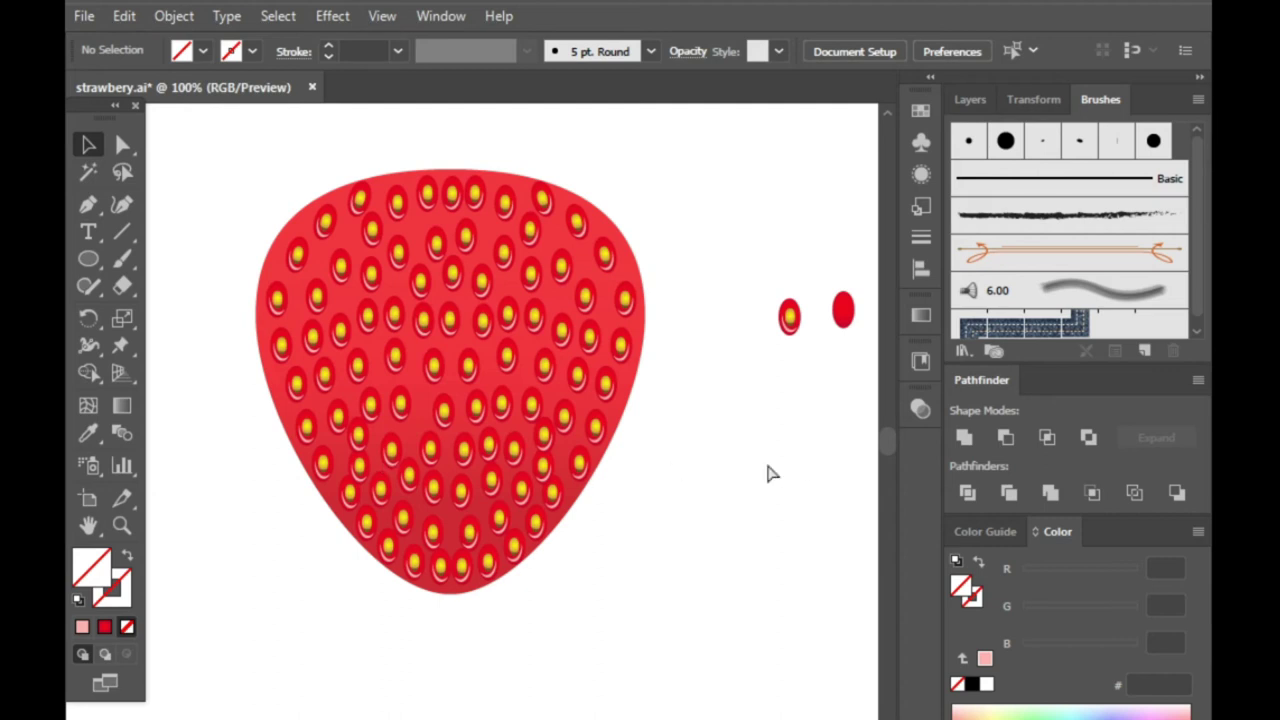
pyautogui.scroll(-3, 471, 451)
pyautogui.scroll(1, 546, 440)
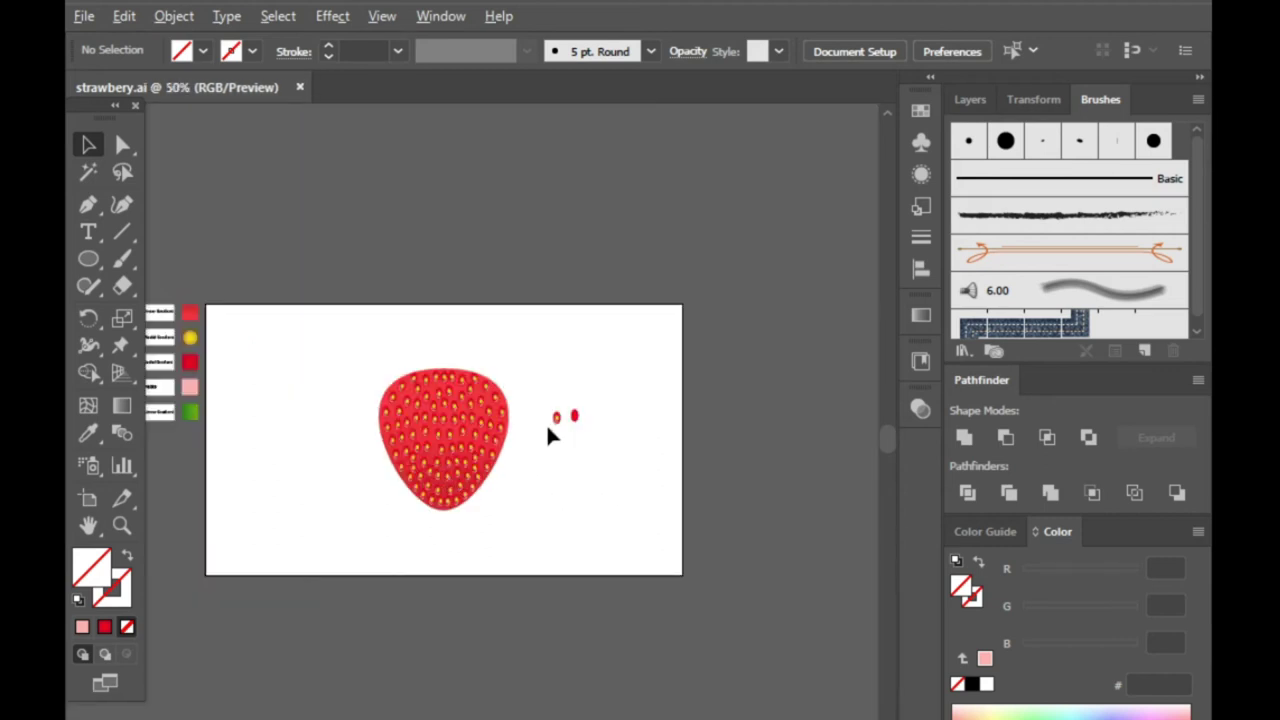
pyautogui.scroll(2, 546, 435)
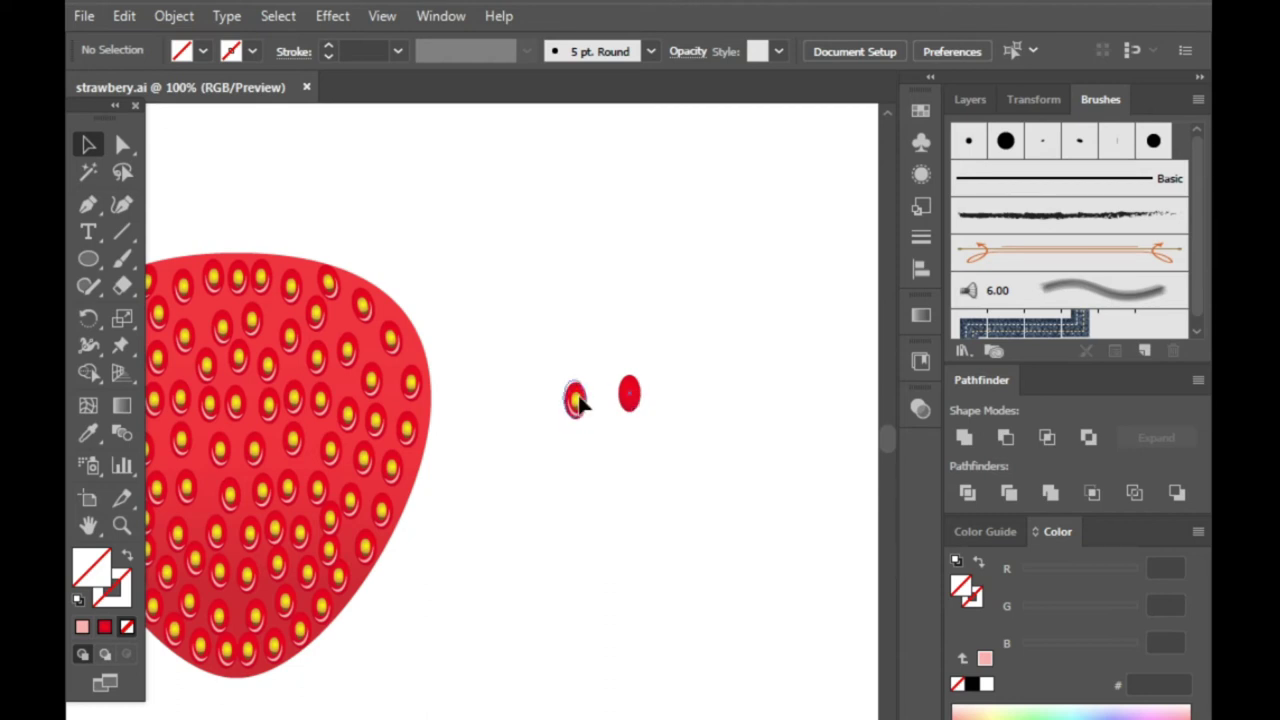
# - Enlarge and slightly rotate the loose seed beside the strawberry
pyautogui.click(578, 396)
pyautogui.scroll(4, 580, 396)
pyautogui.moveTo(603, 339); pyautogui.dragTo(614, 320)
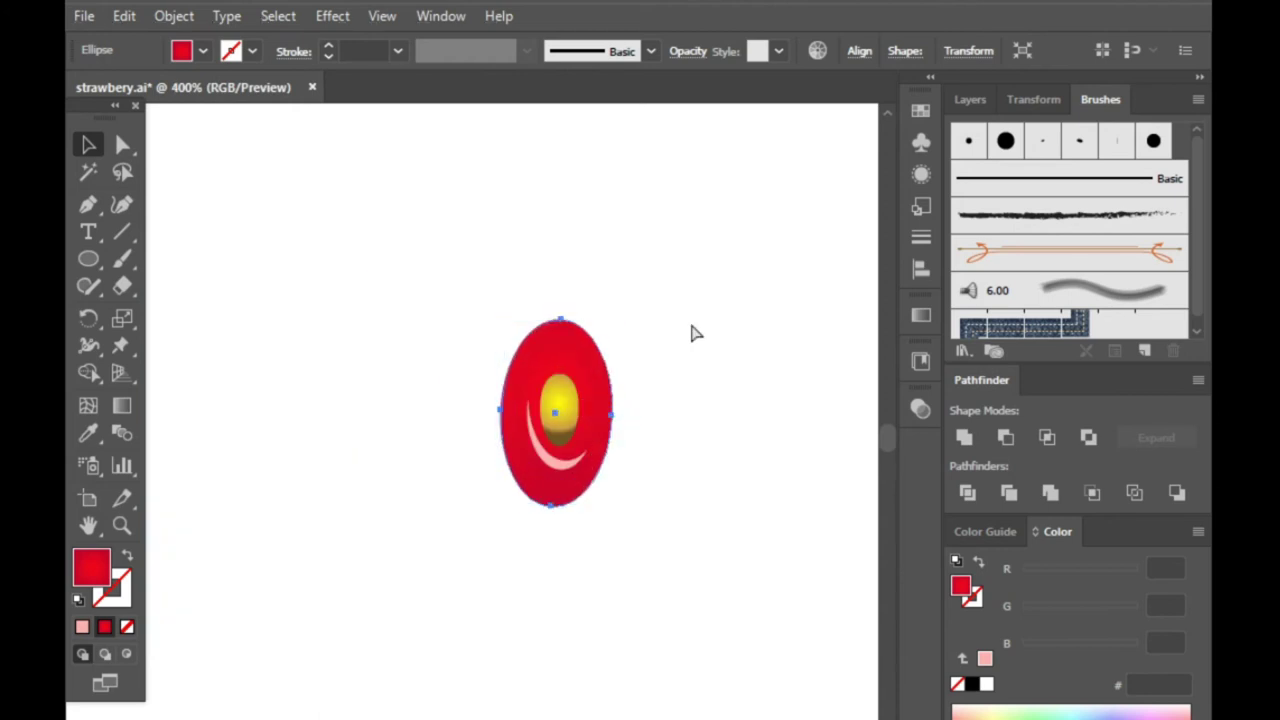
# - Eyedrop the #FFB0B0 pale pink onto the oval around the seed, then return to the Selection tool
pyautogui.click(88, 435)
pyautogui.scroll(-5, 662, 466)
pyautogui.scroll(-1, 665, 466)
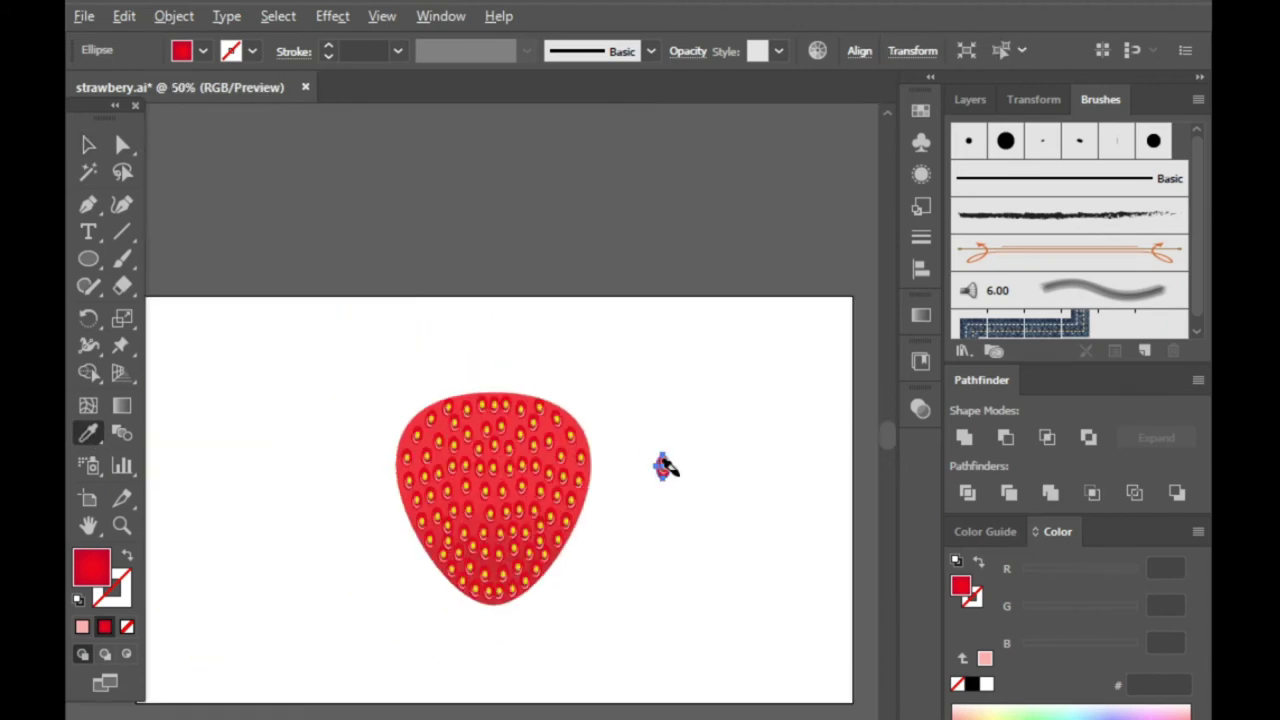
pyautogui.scroll(-2, 530, 470)
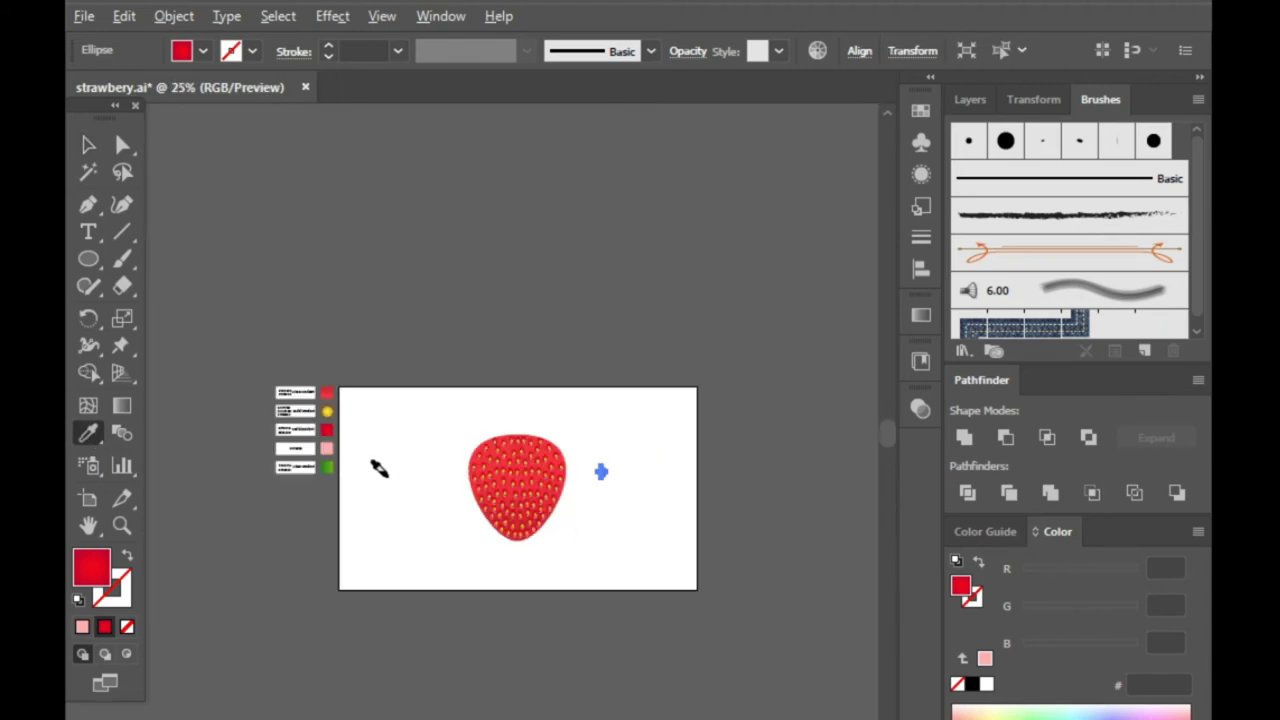
pyautogui.scroll(5, 311, 425)
pyautogui.click(88, 145)
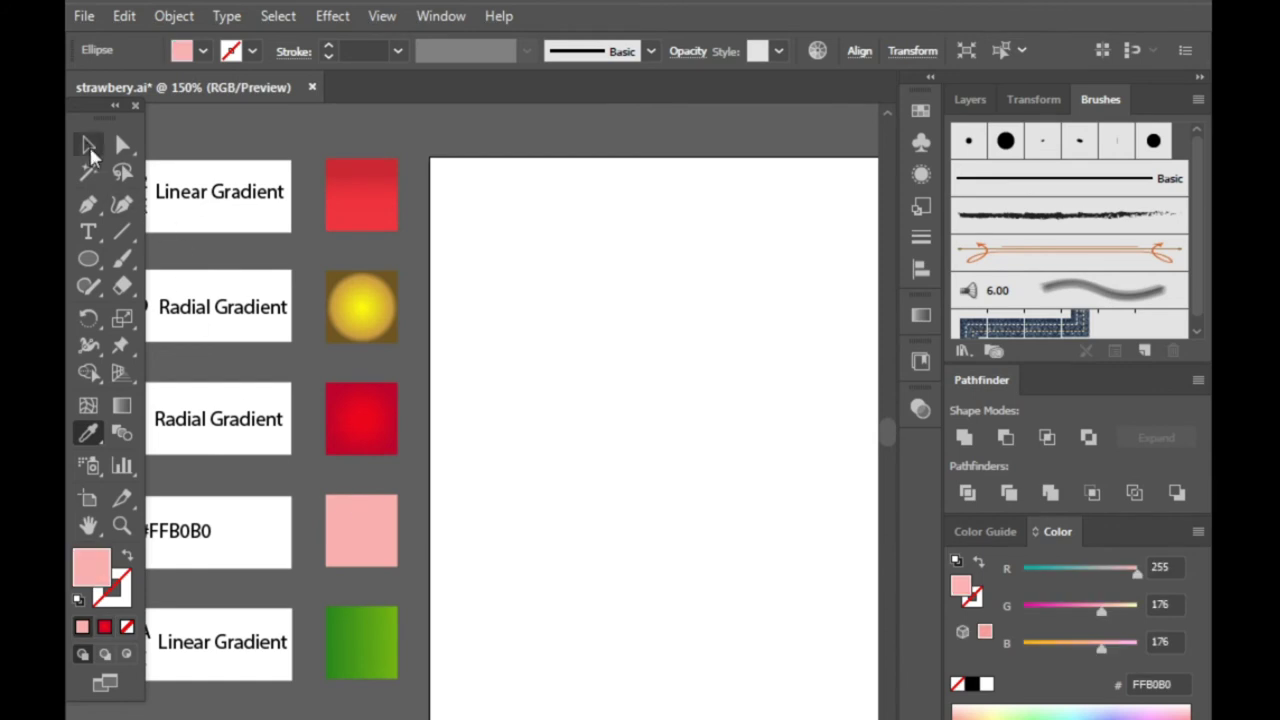
pyautogui.scroll(-4, 321, 500)
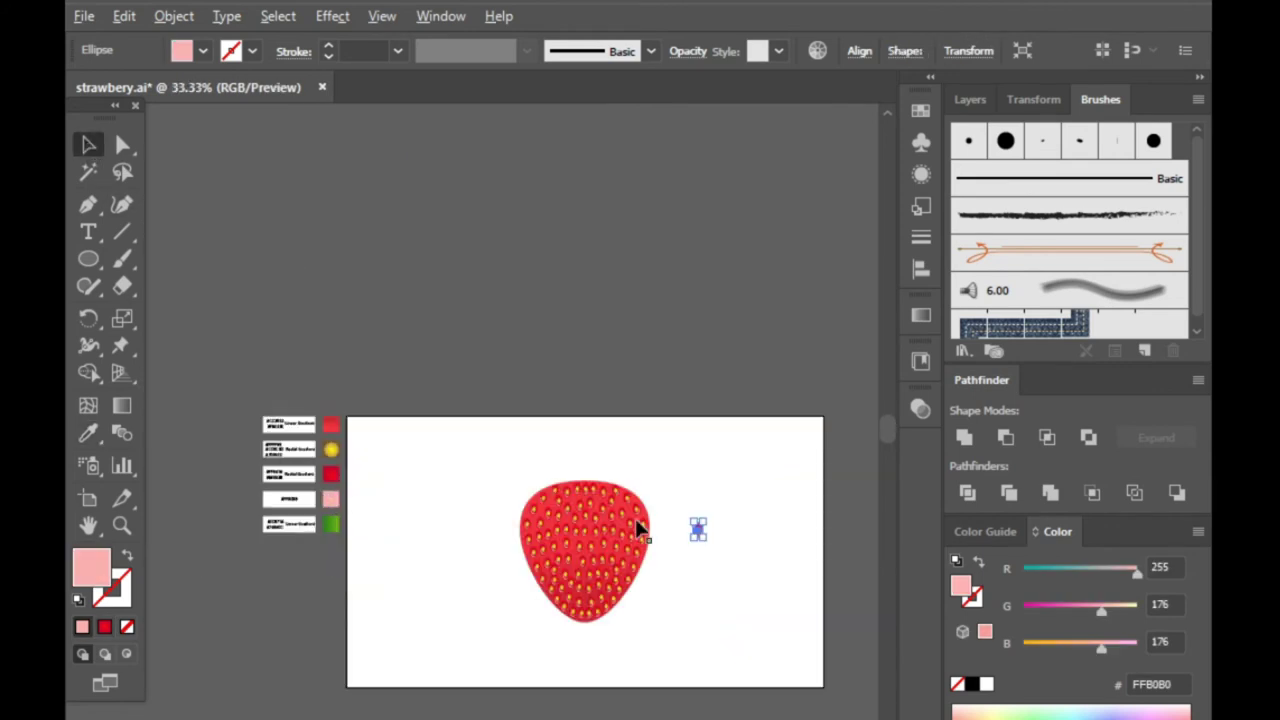
pyautogui.scroll(3, 698, 538)
pyautogui.scroll(5, 737, 571)
# - Pull the pink oval off the spare seed and move it onto the strawberry
pyautogui.click(797, 557)
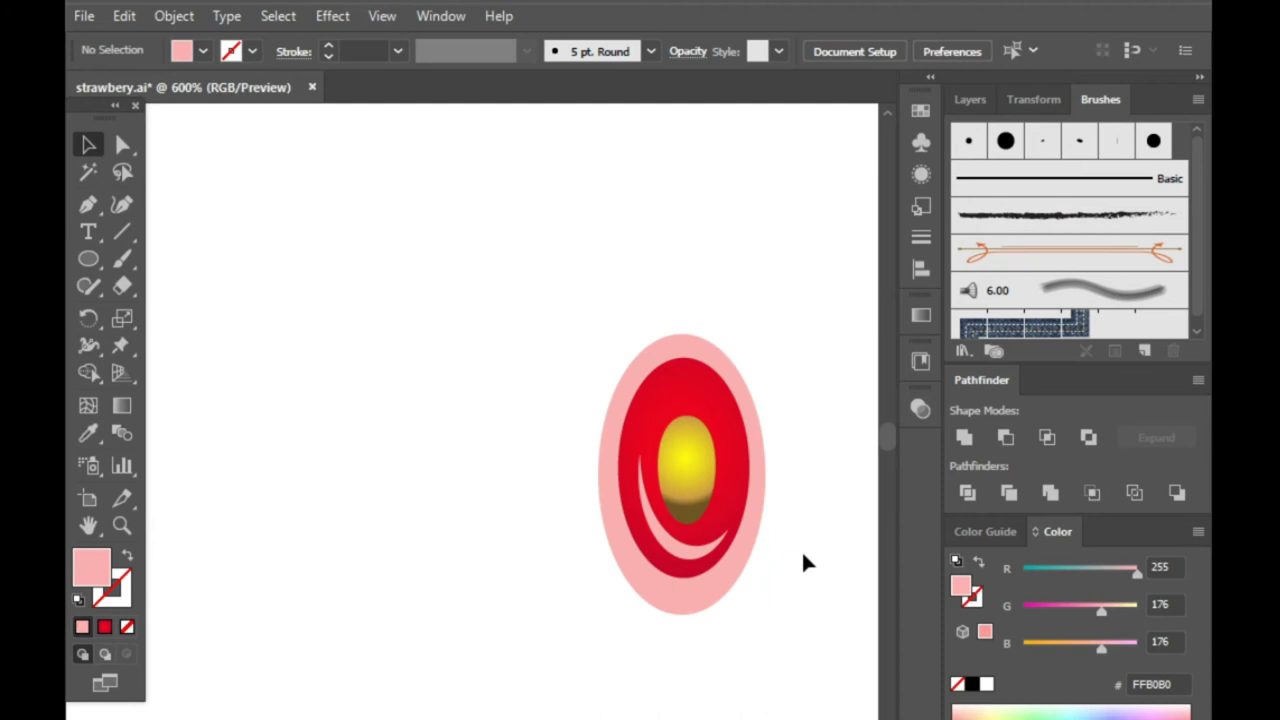
pyautogui.moveTo(720, 600); pyautogui.dragTo(438, 606)
pyautogui.scroll(-4, 764, 527)
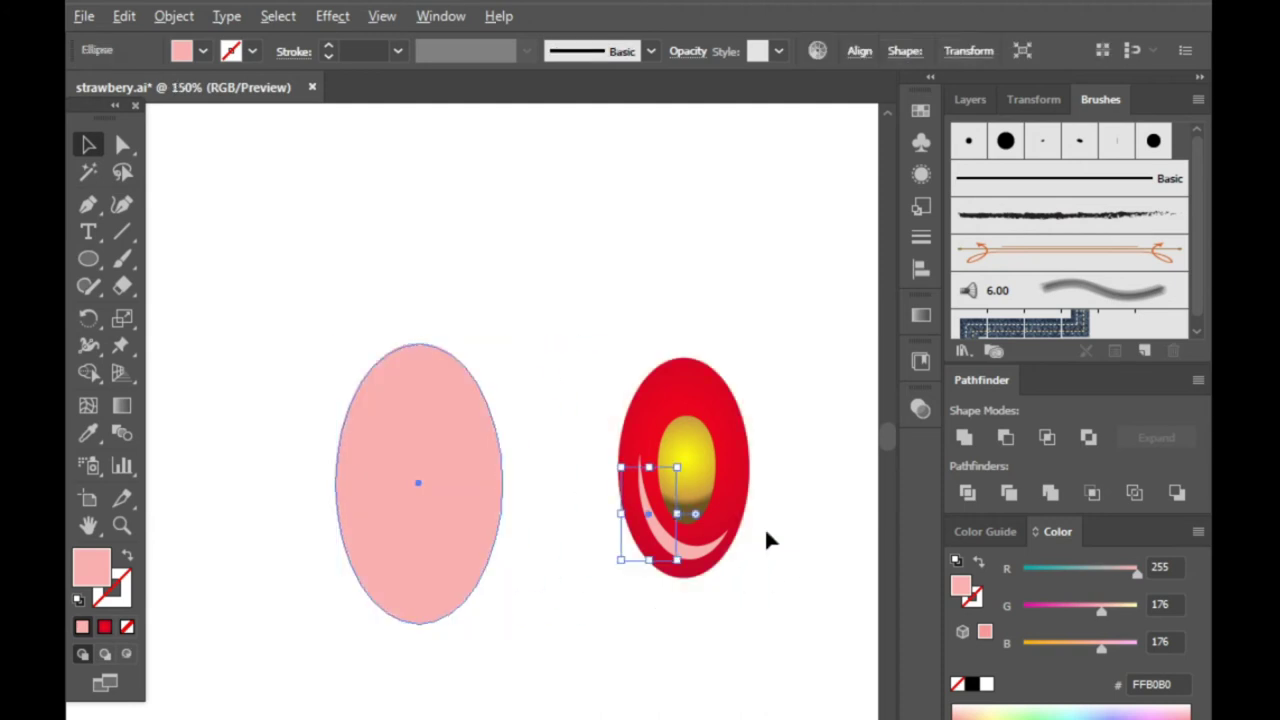
pyautogui.scroll(-2, 609, 538)
pyautogui.scroll(1, 483, 586)
pyautogui.scroll(1, 483, 586)
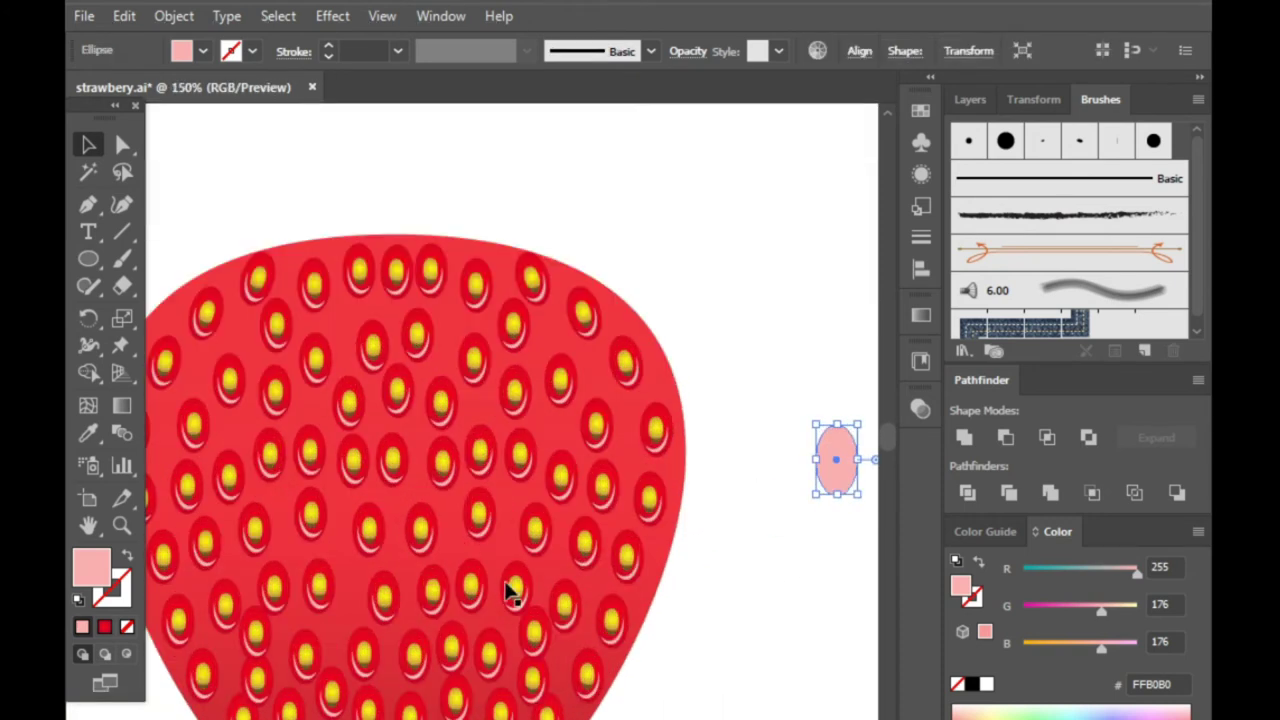
pyautogui.scroll(-1, 749, 436)
pyautogui.moveTo(826, 408); pyautogui.dragTo(512, 339)
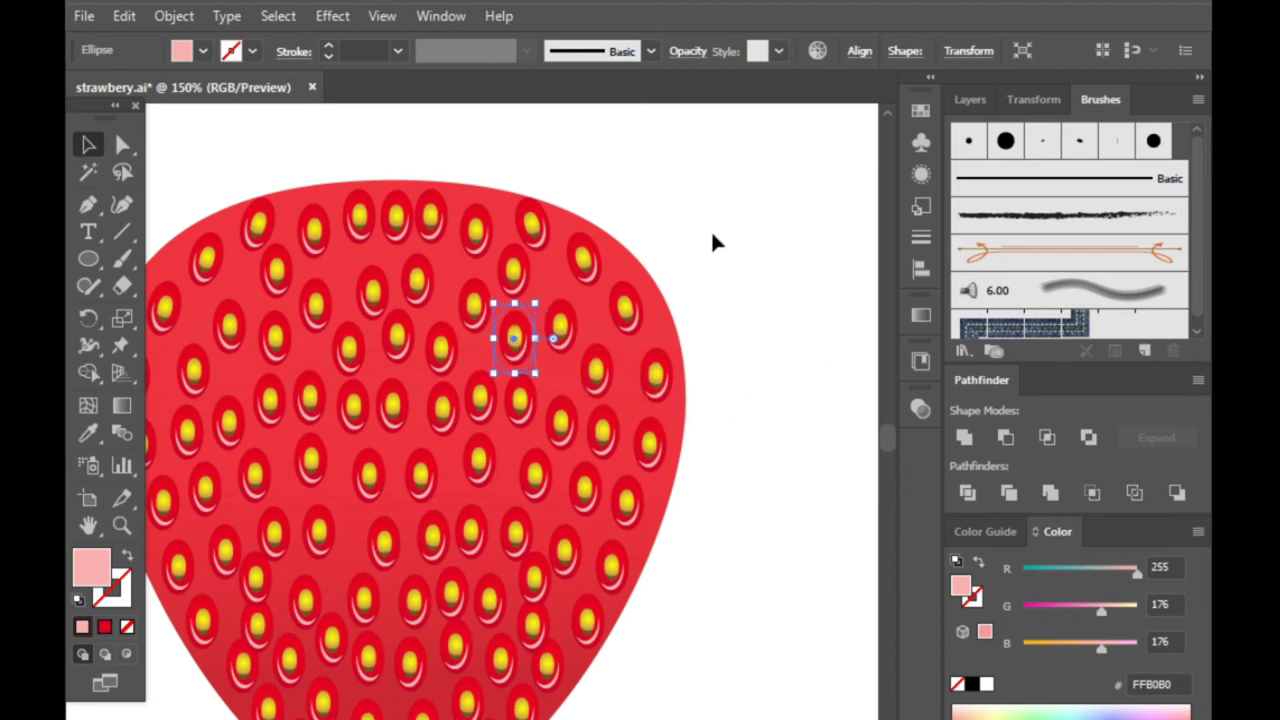
pyautogui.scroll(4, 550, 286)
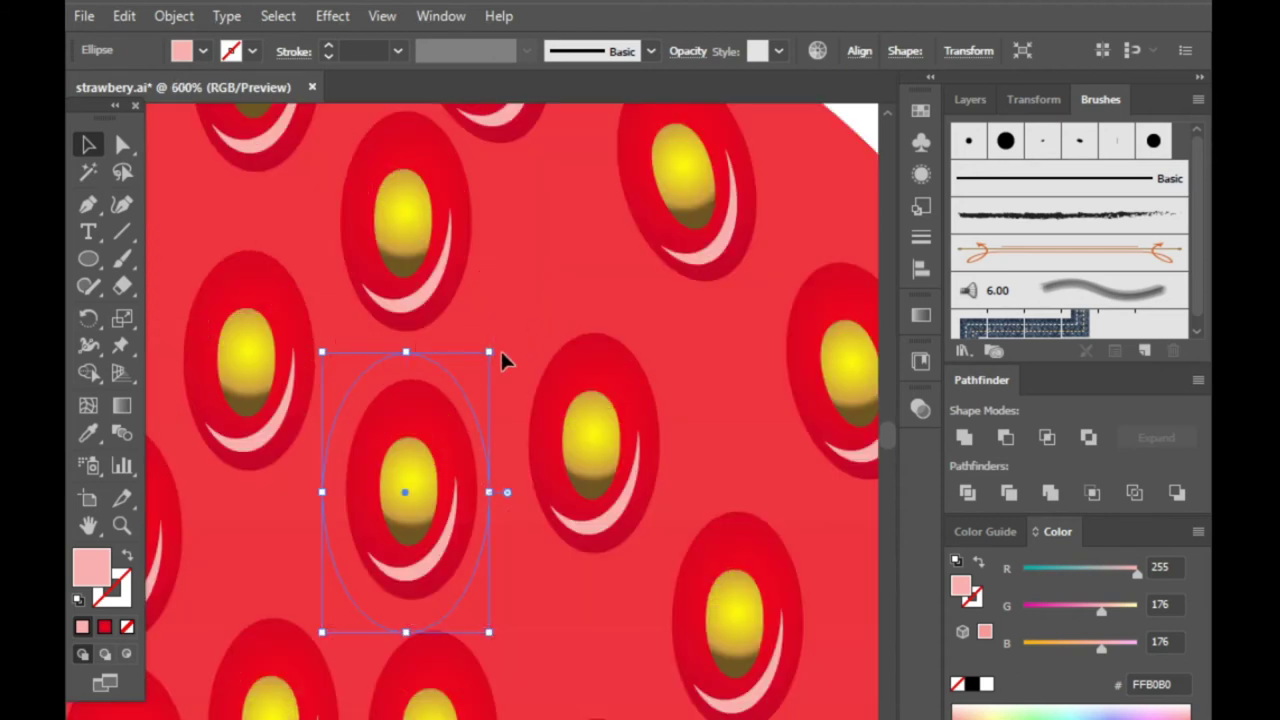
pyautogui.scroll(-1, 500, 358)
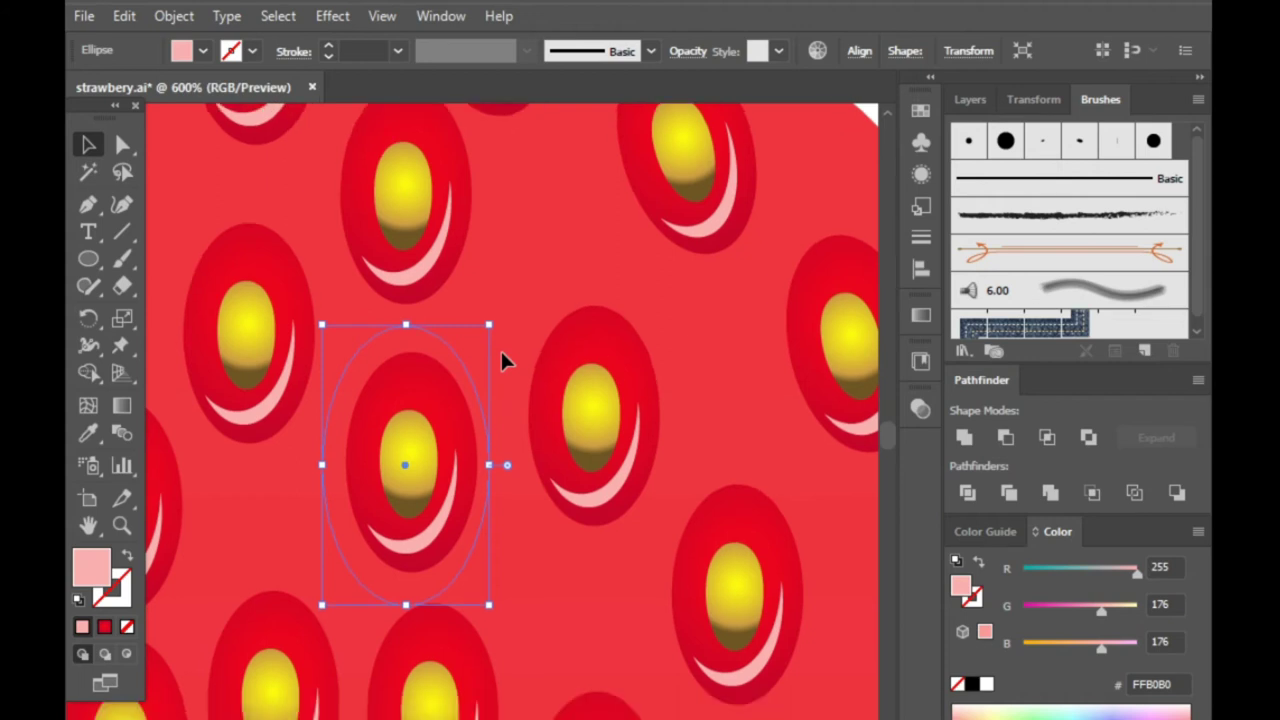
# - Switch to Draw Behind mode and center the pink oval around a seed
pyautogui.click(105, 654)
pyautogui.moveTo(429, 341); pyautogui.dragTo(608, 306)
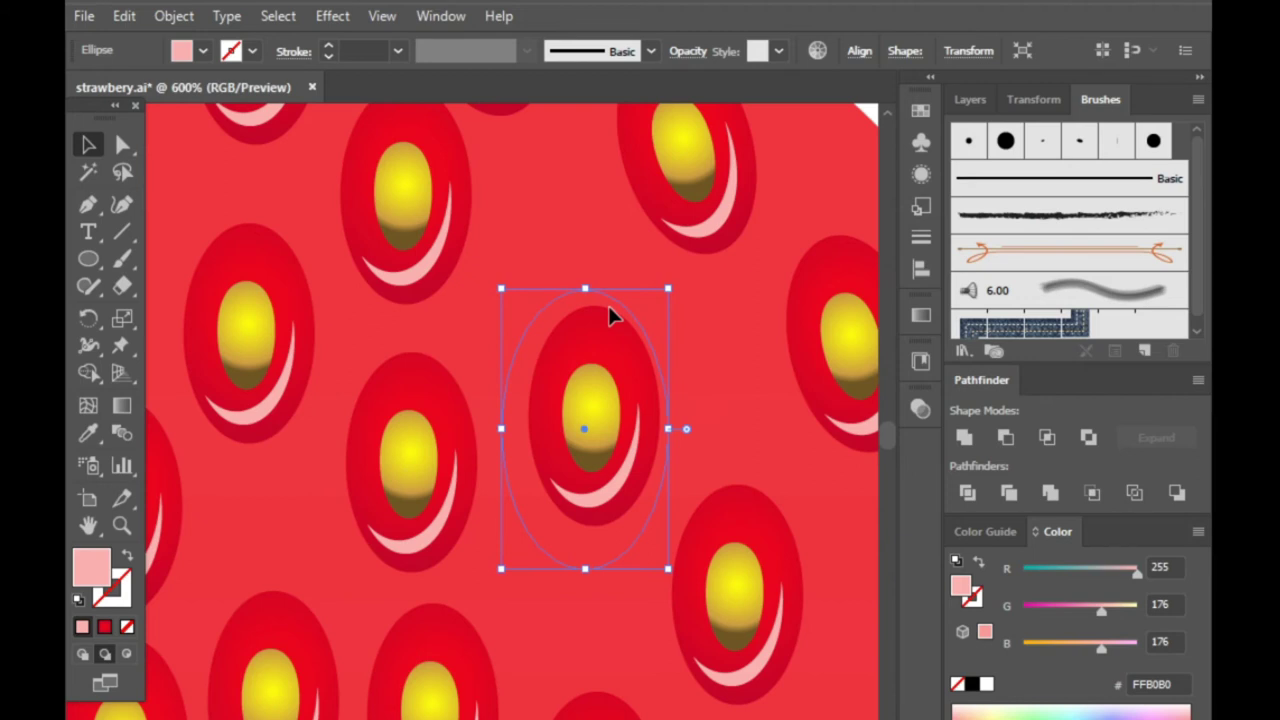
pyautogui.hotkey('ctrl', 'shift', 'b')
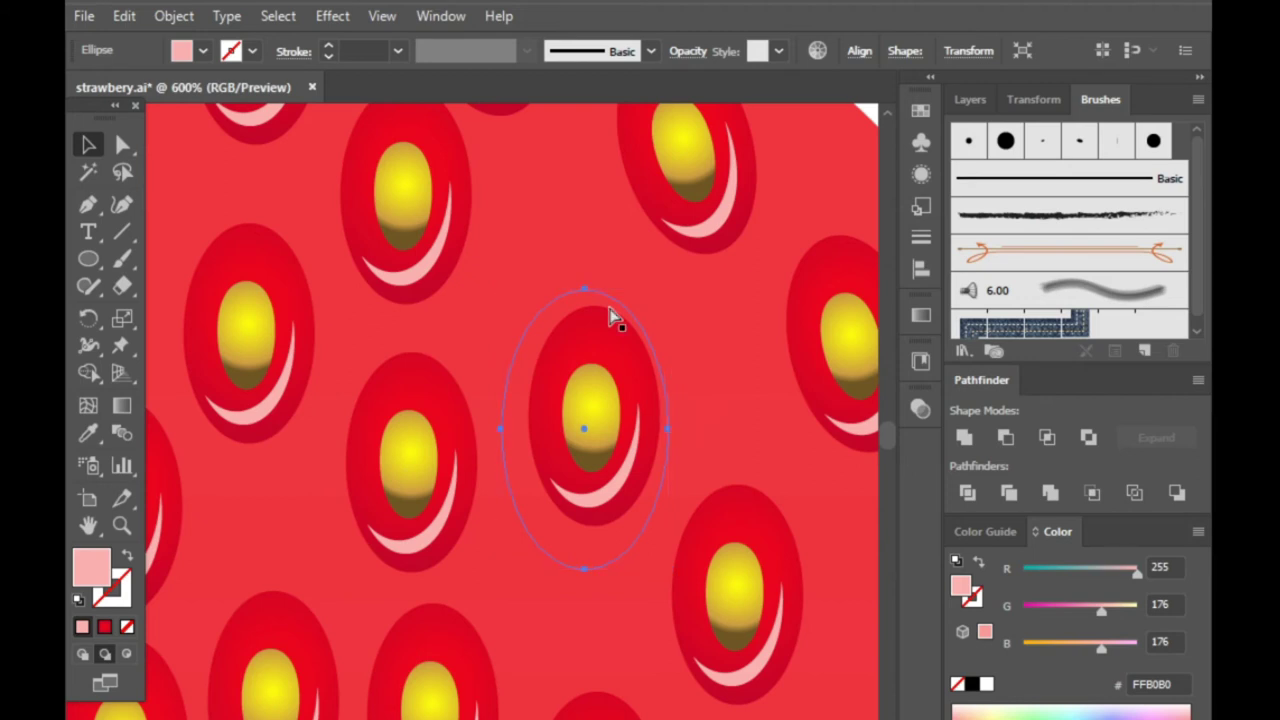
pyautogui.scroll(-7, 387, 480)
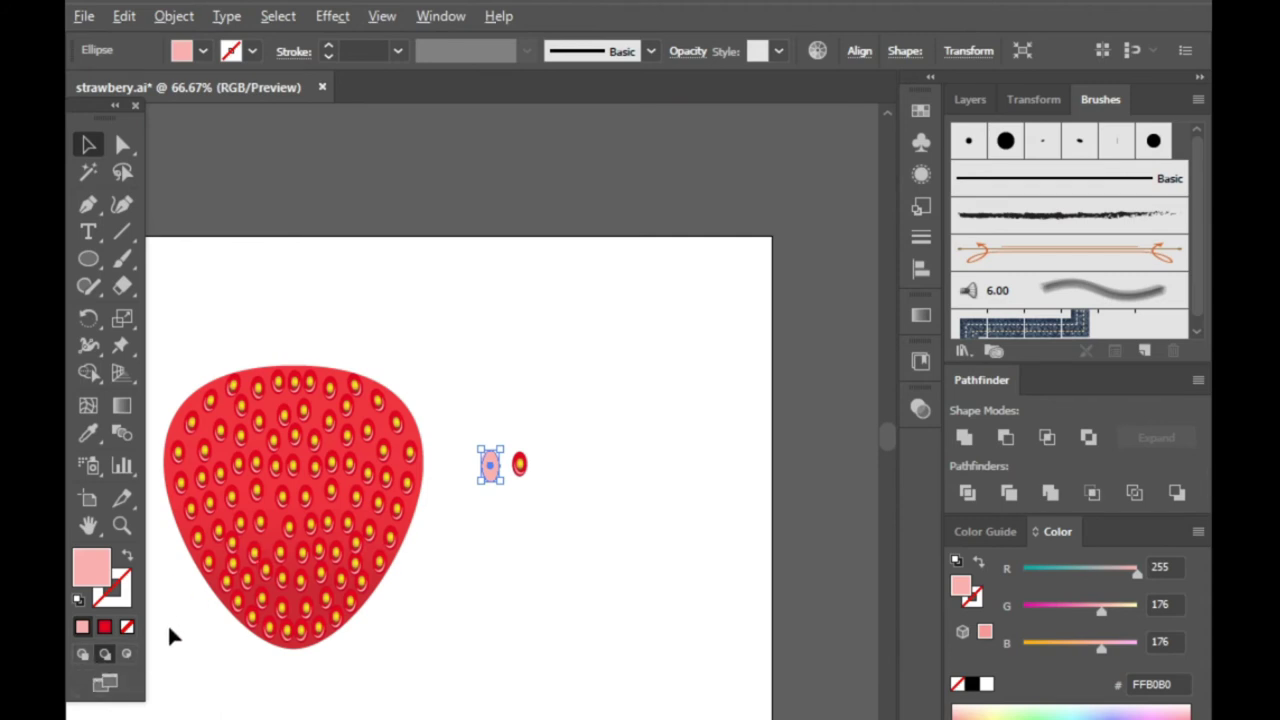
pyautogui.scroll(2, 172, 620)
pyautogui.click(826, 296)
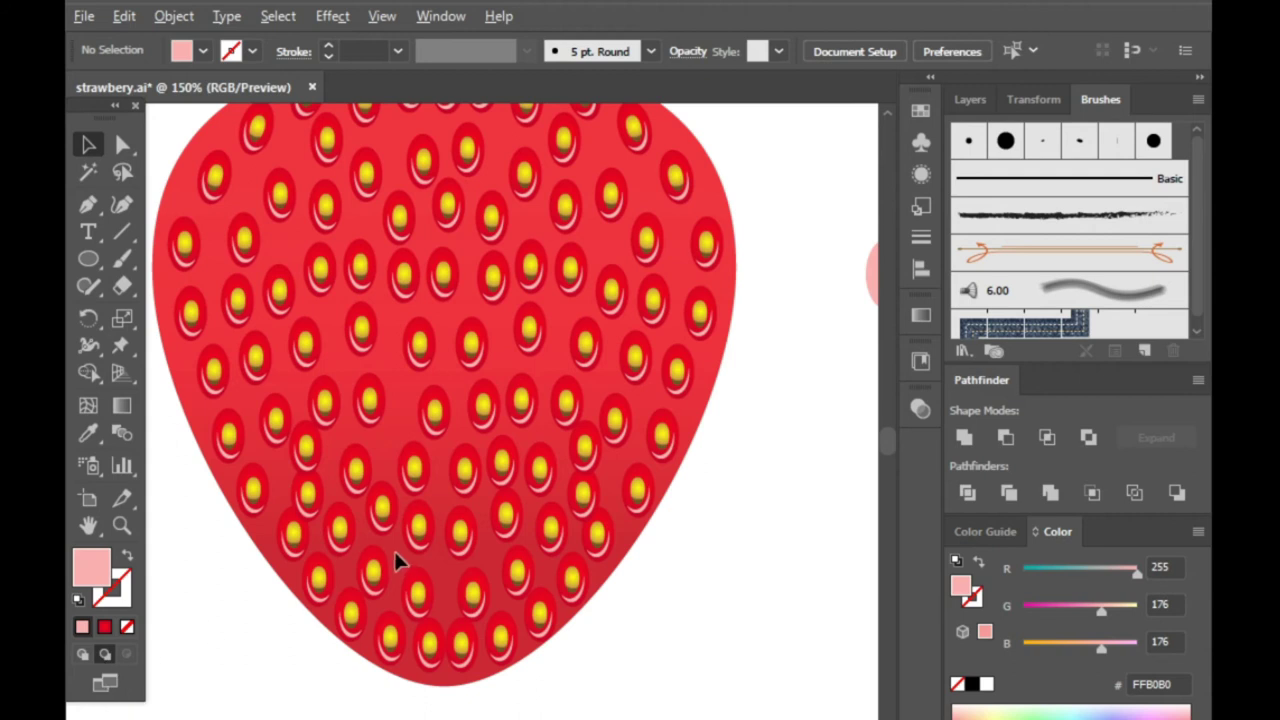
pyautogui.scroll(-1, 465, 528)
# - Move the pink oval lying beside the strawberry onto the berry body
pyautogui.click(750, 355)
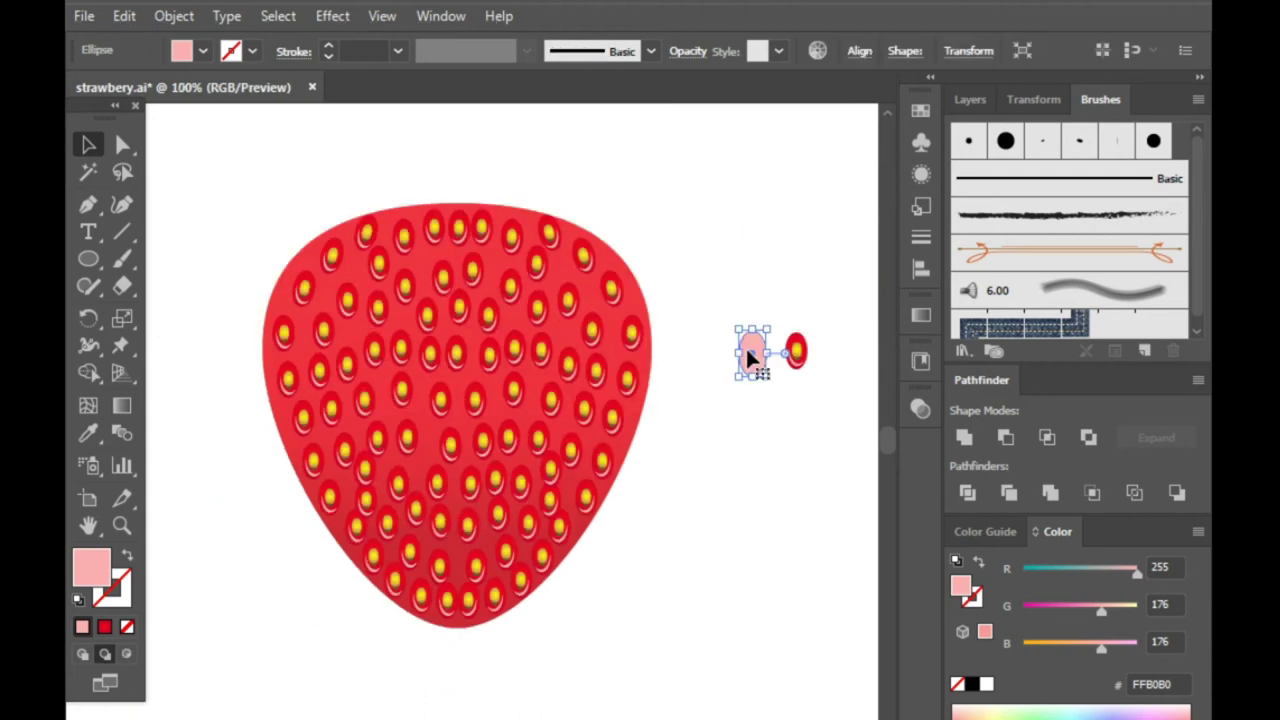
pyautogui.moveTo(748, 352); pyautogui.dragTo(553, 406)
pyautogui.scroll(1, 553, 420)
pyautogui.scroll(1, 563, 420)
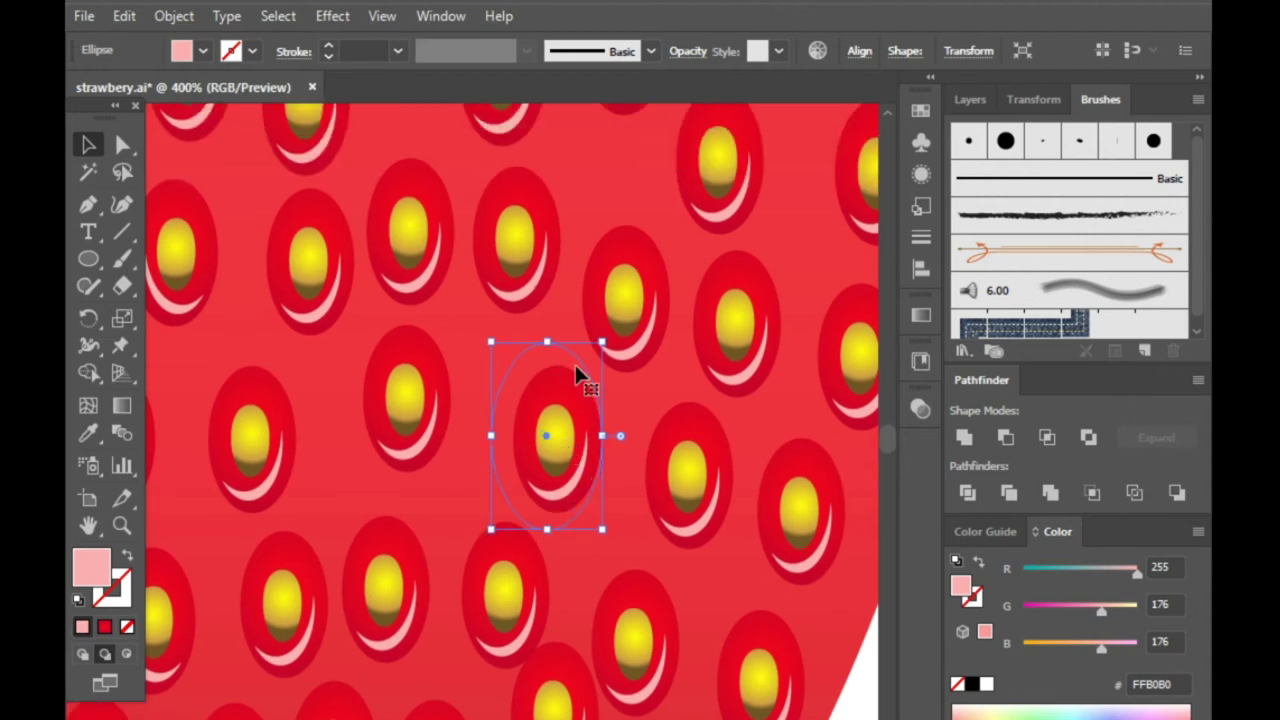
pyautogui.scroll(-3, 420, 455)
# - Arrange the strawberry body behind the pink oval so it shows as a ring
pyautogui.hotkey('ctrl', 'shift', 'a')
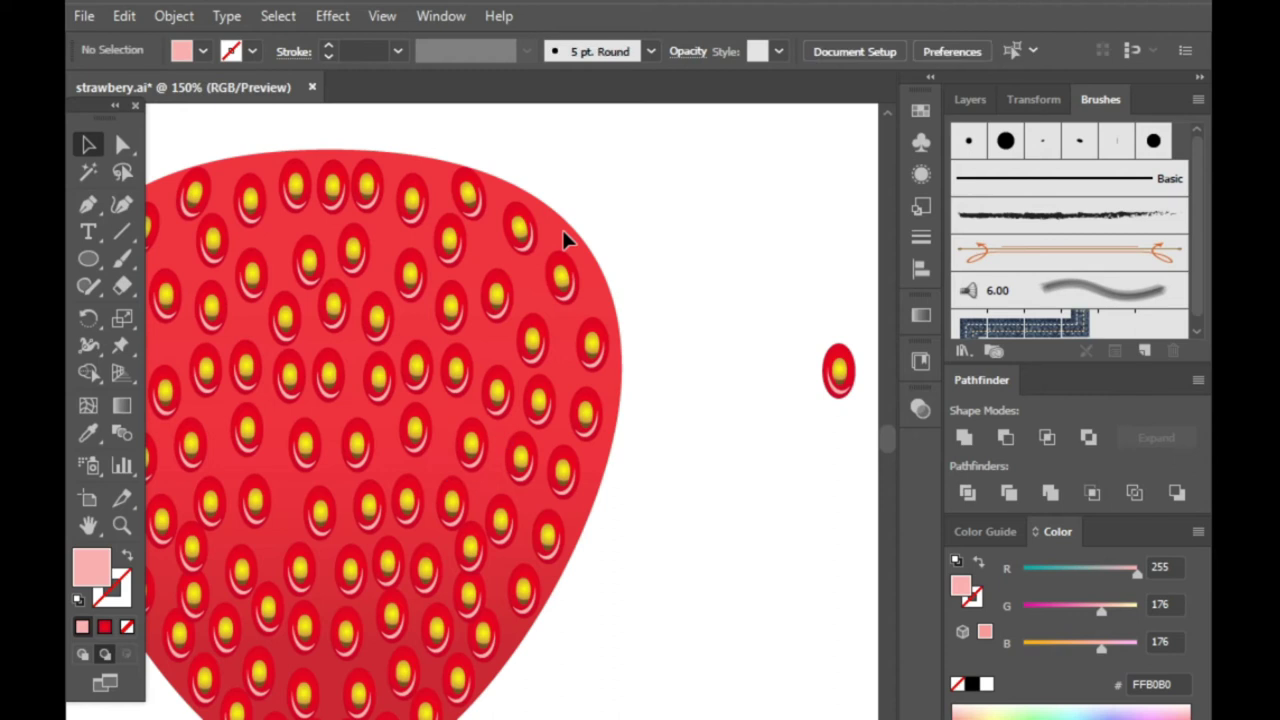
pyautogui.click(563, 240)
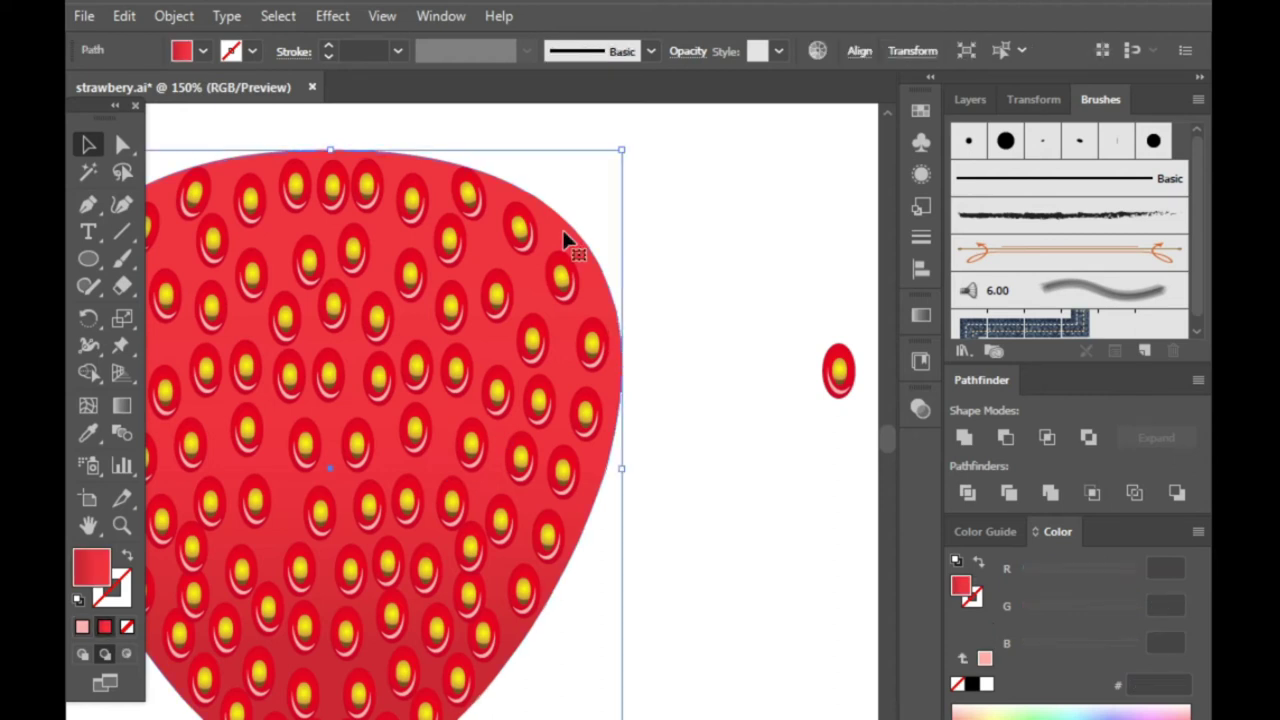
pyautogui.click(673, 220)
pyautogui.click(562, 240)
pyautogui.hotkey('ctrl', 'shift', 'b')
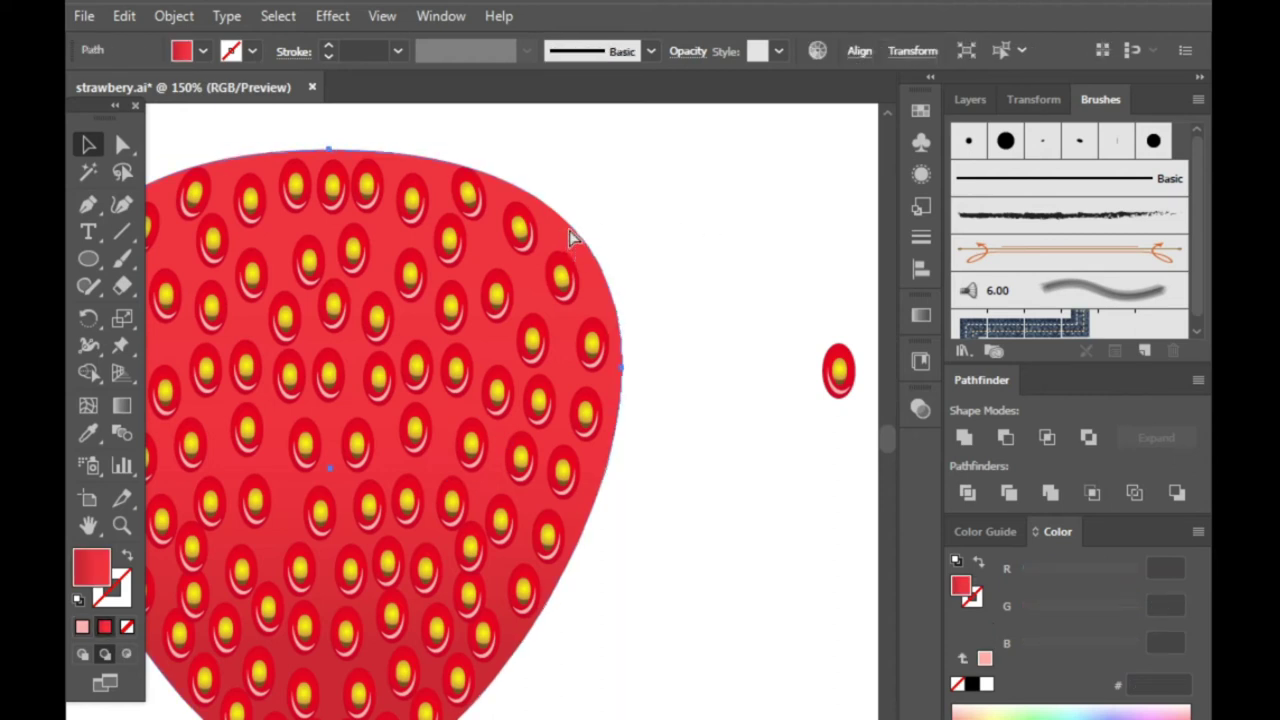
pyautogui.hotkey('ctrl', 'shift', 'b')
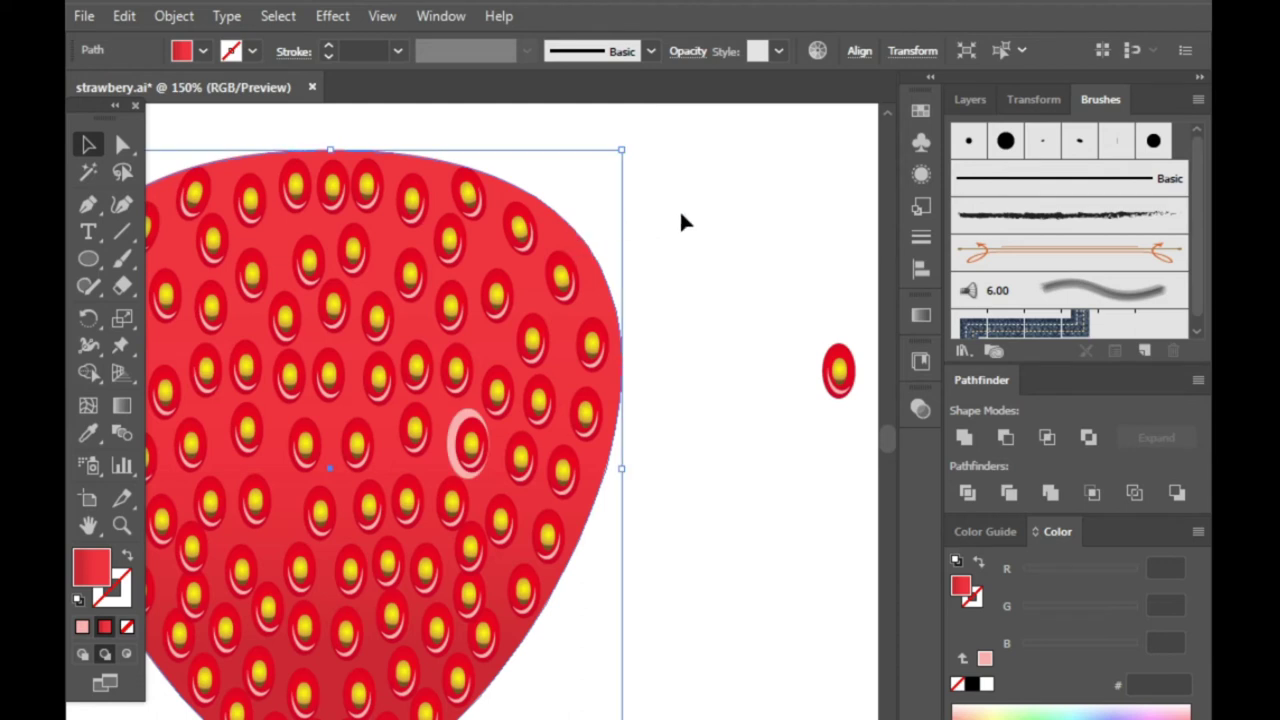
pyautogui.hotkey('ctrl', 'shift', 'b')
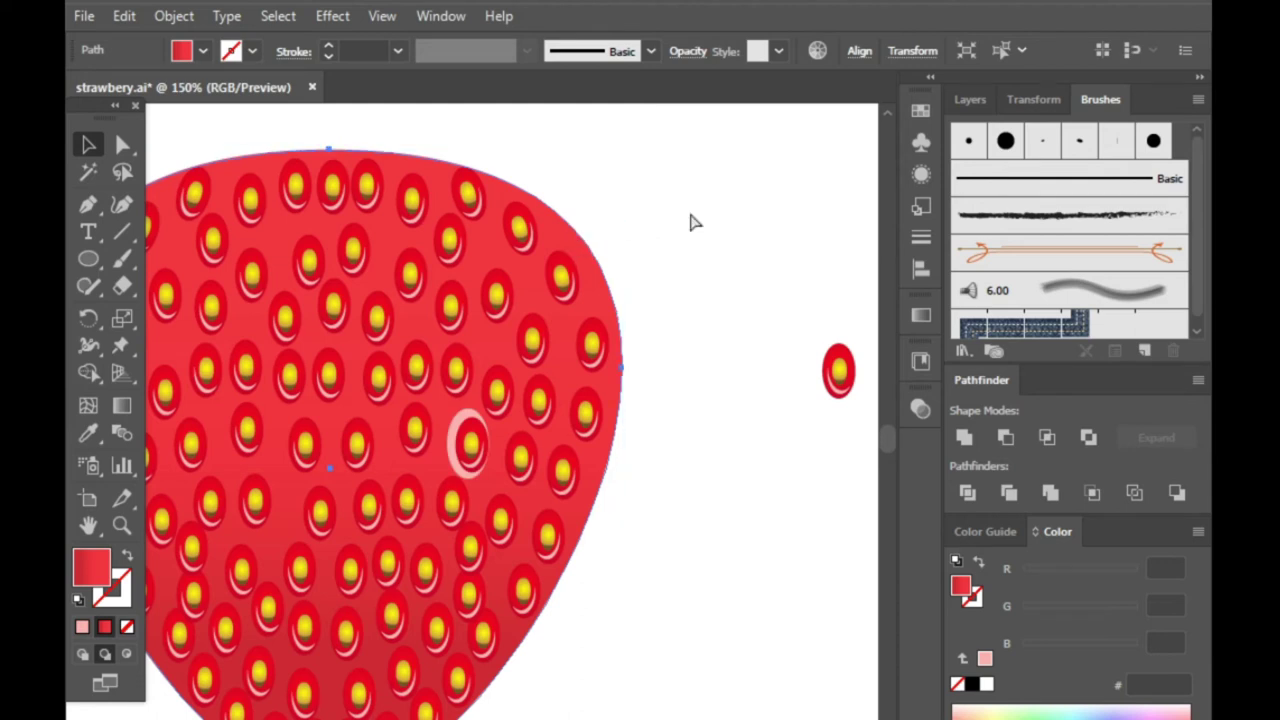
pyautogui.hotkey('ctrl', 'shift', 'a')
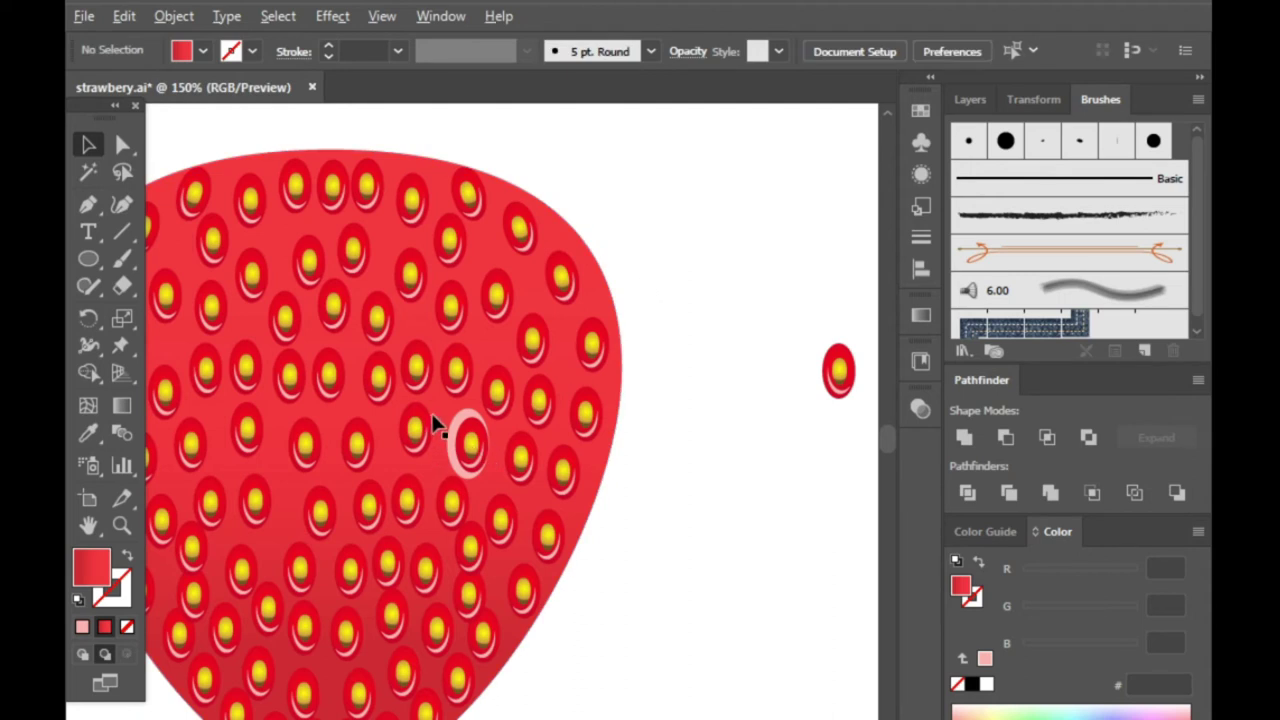
pyautogui.scroll(2, 497, 450)
pyautogui.scroll(-2, 512, 460)
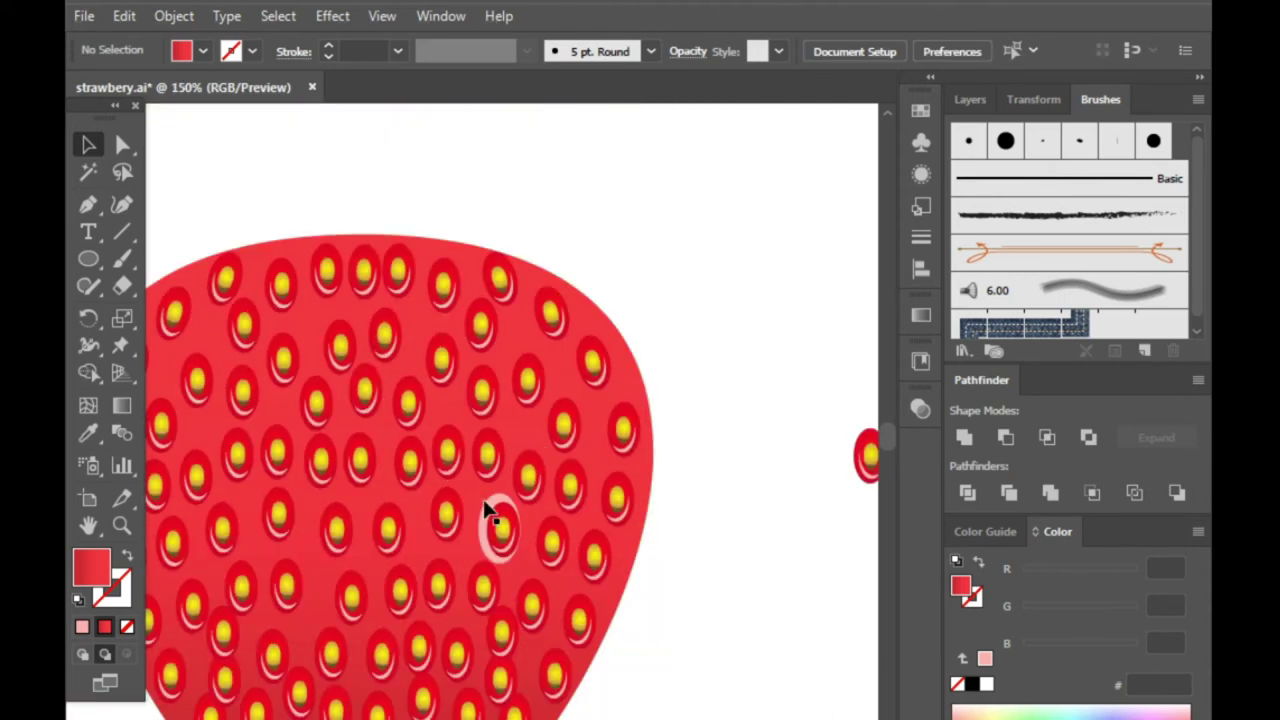
# - Alt-drag a copy of the pink ring onto the neighbouring seed
pyautogui.click(478, 438)
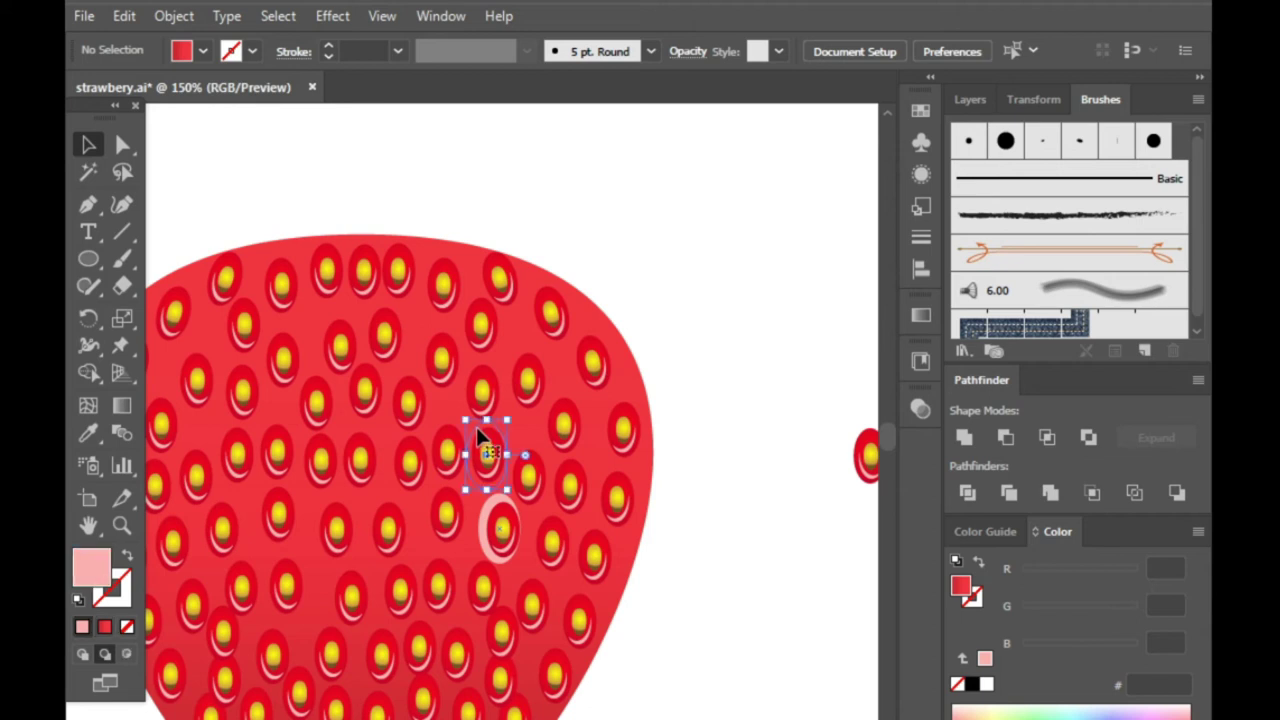
pyautogui.scroll(2, 485, 445)
pyautogui.moveTo(505, 440); pyautogui.dragTo(424, 428)
pyautogui.hotkey('ctrl', 'shift', 'a')
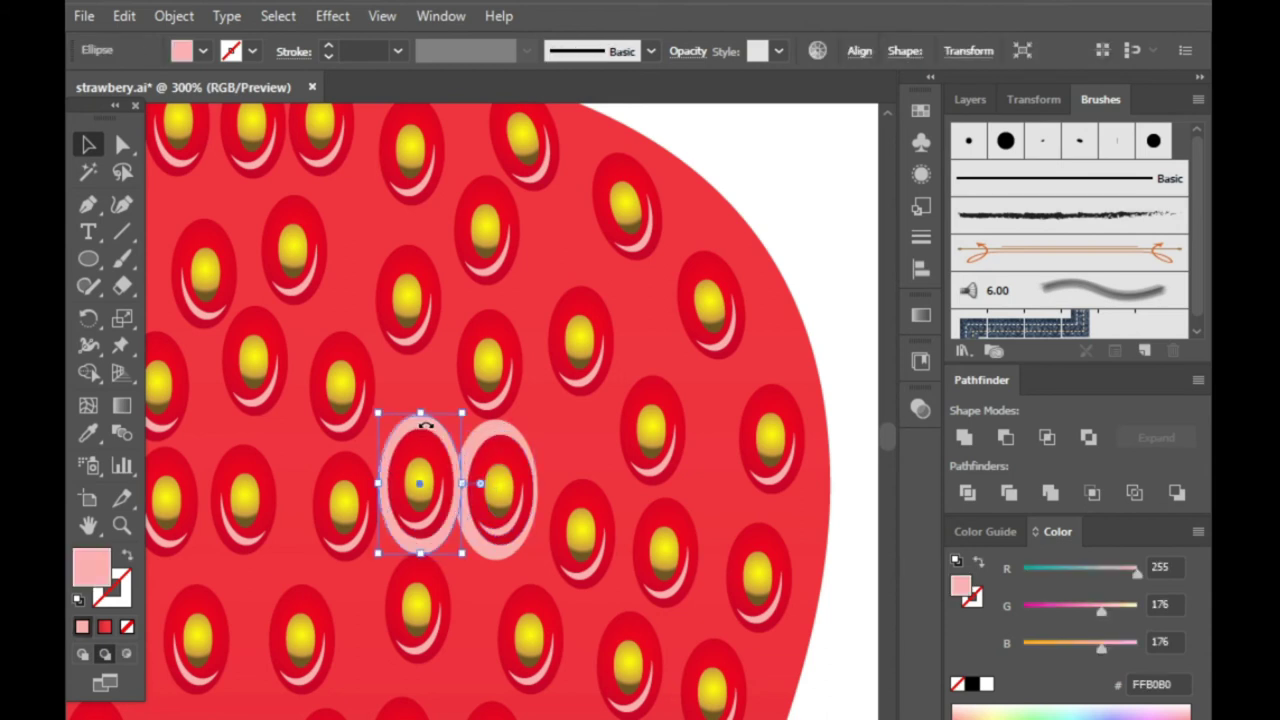
pyautogui.hotkey('ctrl', 'shift', 'a')
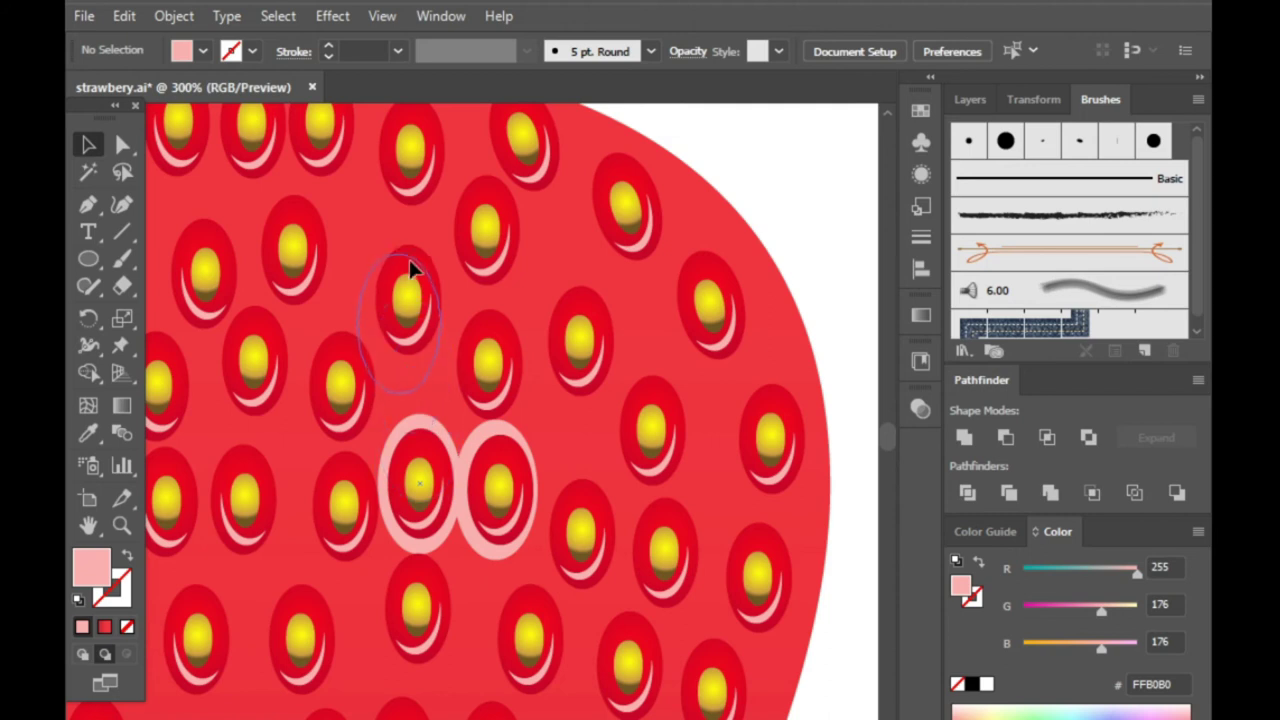
# - Paste another pink ring around the next seed and rotate it to match
pyautogui.hotkey('ctrl', 'v')
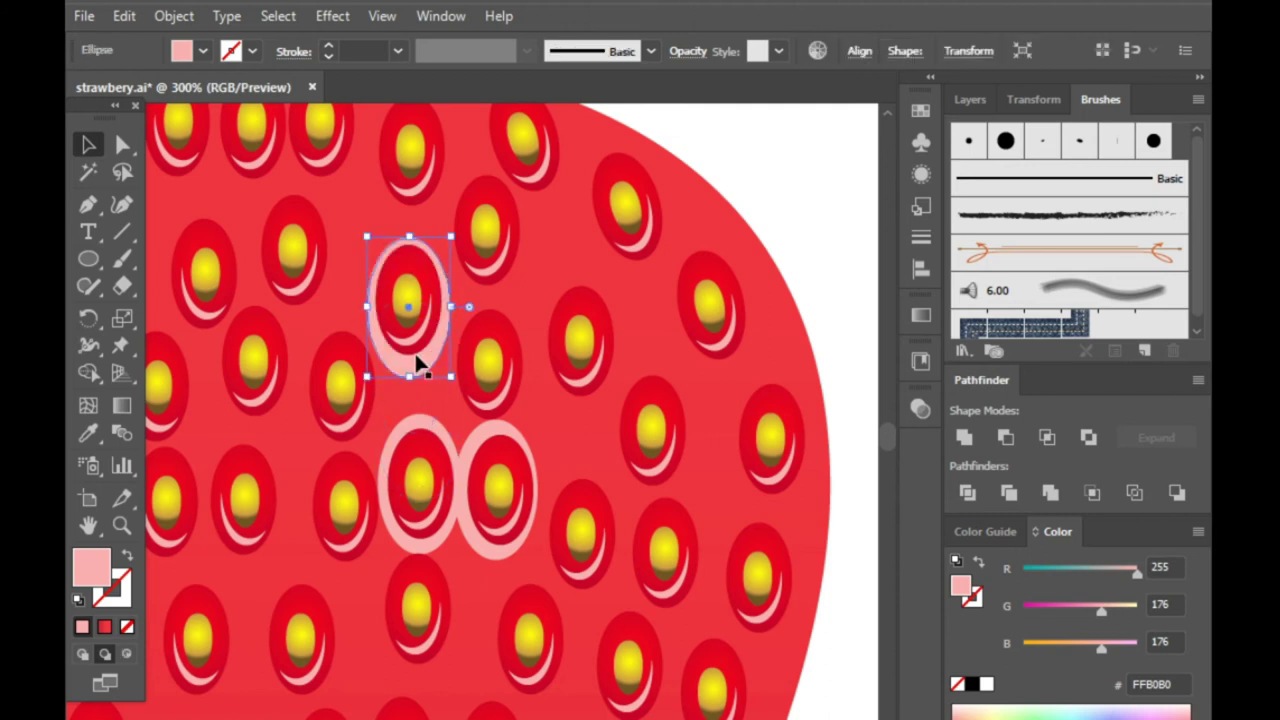
pyautogui.moveTo(500, 396); pyautogui.dragTo(502, 416)
pyautogui.moveTo(503, 306)
pyautogui.mouseDown()
pyautogui.moveTo(575, 312)
pyautogui.moveTo(590, 296)
pyautogui.moveTo(591, 434)
pyautogui.mouseUp()
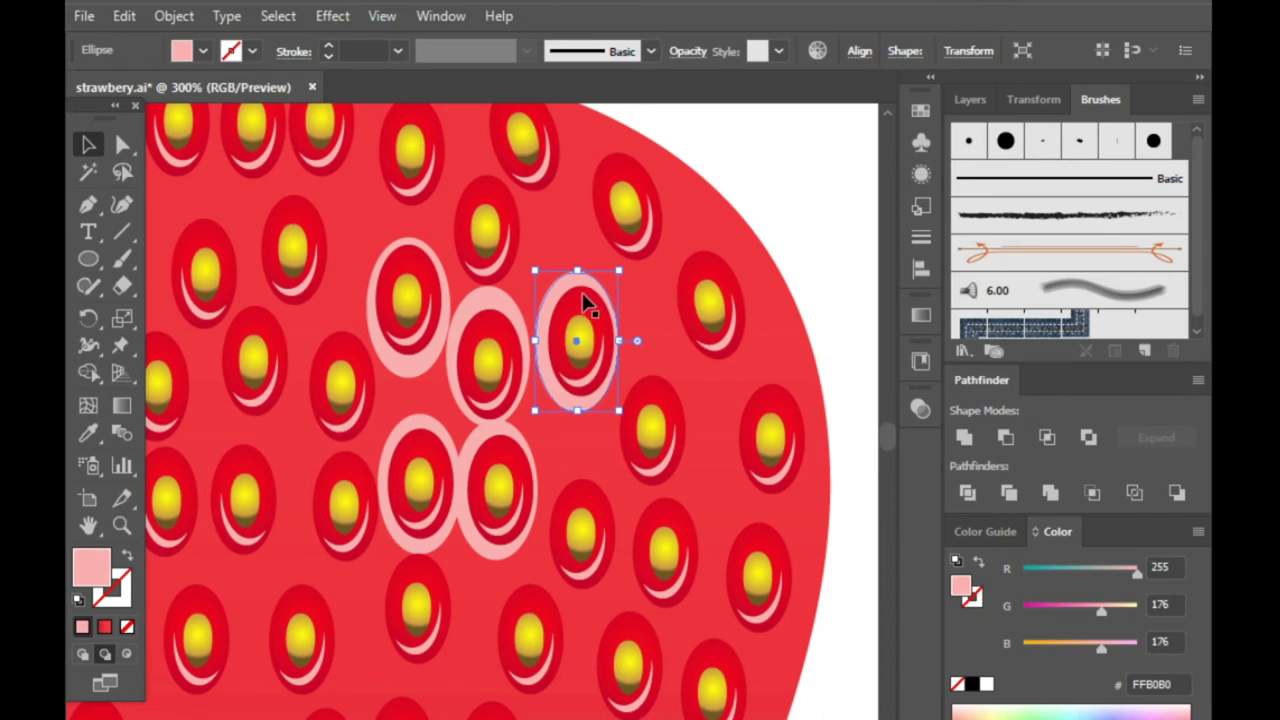
pyautogui.moveTo(577, 277); pyautogui.dragTo(584, 272)
pyautogui.click(771, 193)
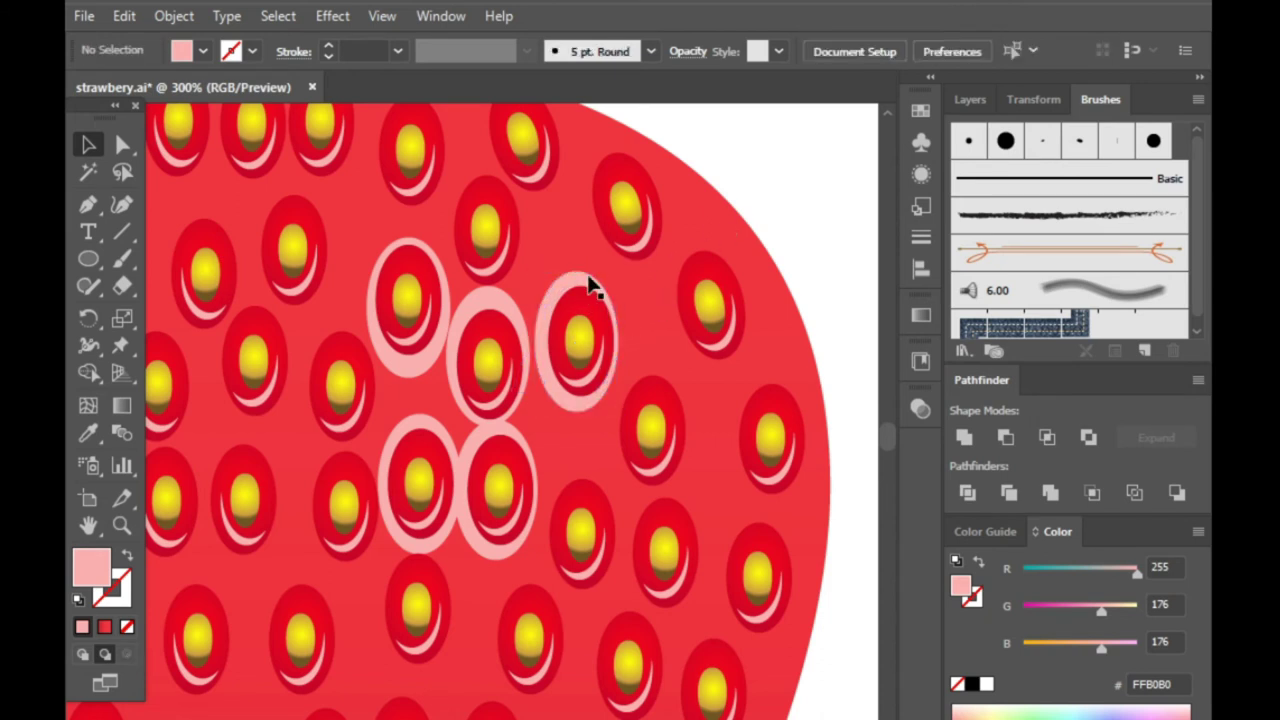
# - Copy a pink ring down onto a lower seed
pyautogui.click(592, 462)
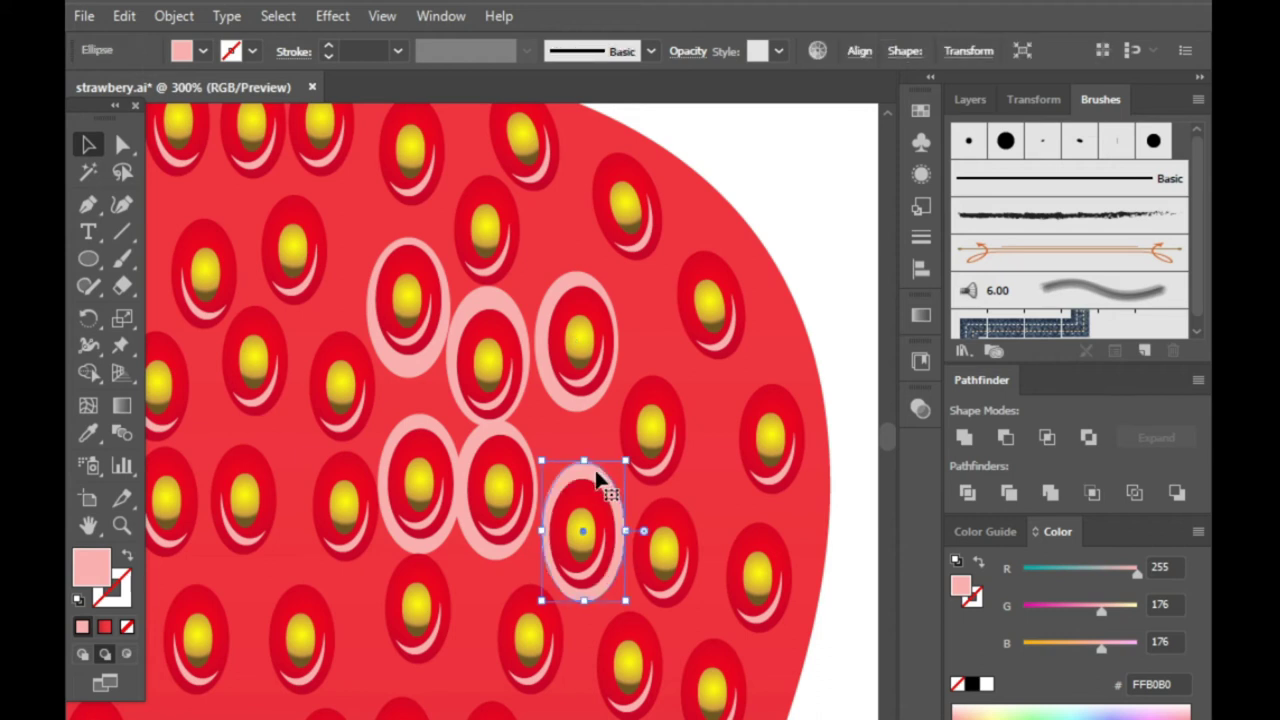
pyautogui.moveTo(537, 580)
pyautogui.mouseDown()
pyautogui.moveTo(443, 580)
pyautogui.moveTo(419, 556)
pyautogui.mouseUp()
pyautogui.scroll(-2, 440, 550)
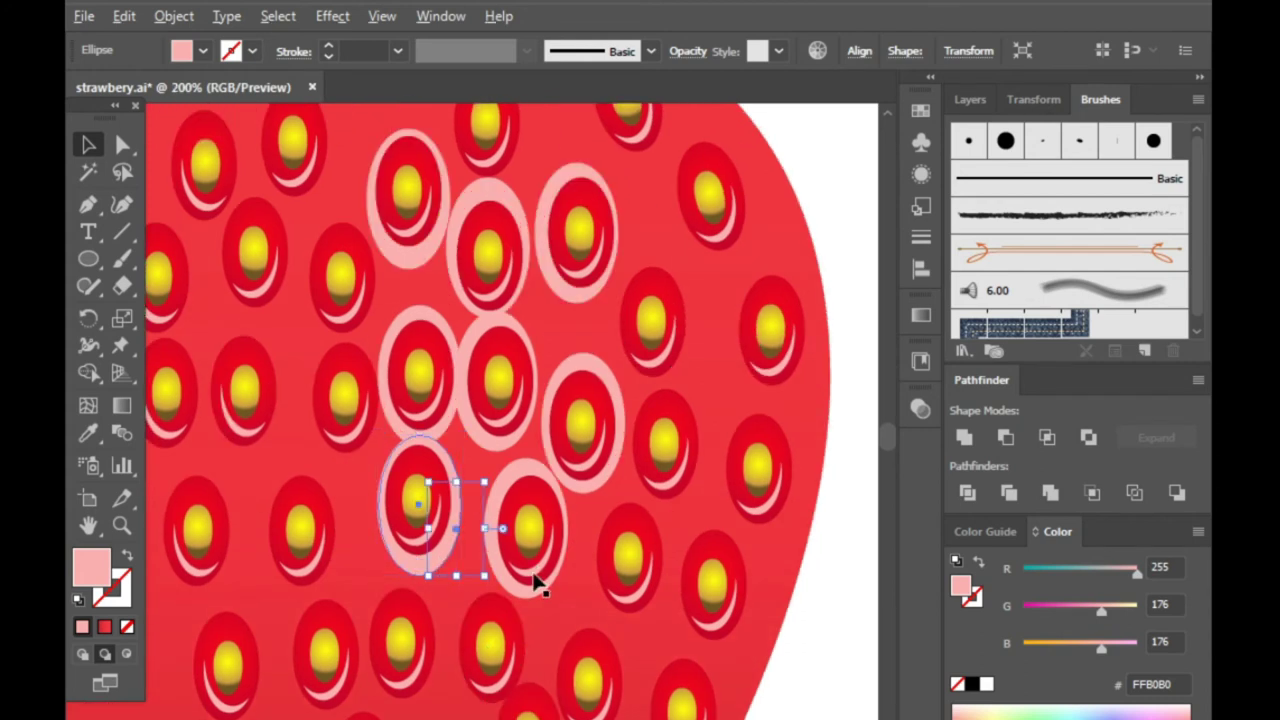
pyautogui.keyDown('alt'); pyautogui.scroll(-1, 534, 583); pyautogui.keyUp('alt')
pyautogui.click(733, 654)
# - Copy a pink ring down-left onto another seed and shift it onto its neighbour
pyautogui.keyDown('alt'); pyautogui.scroll(2, 470, 540); pyautogui.keyUp('alt')
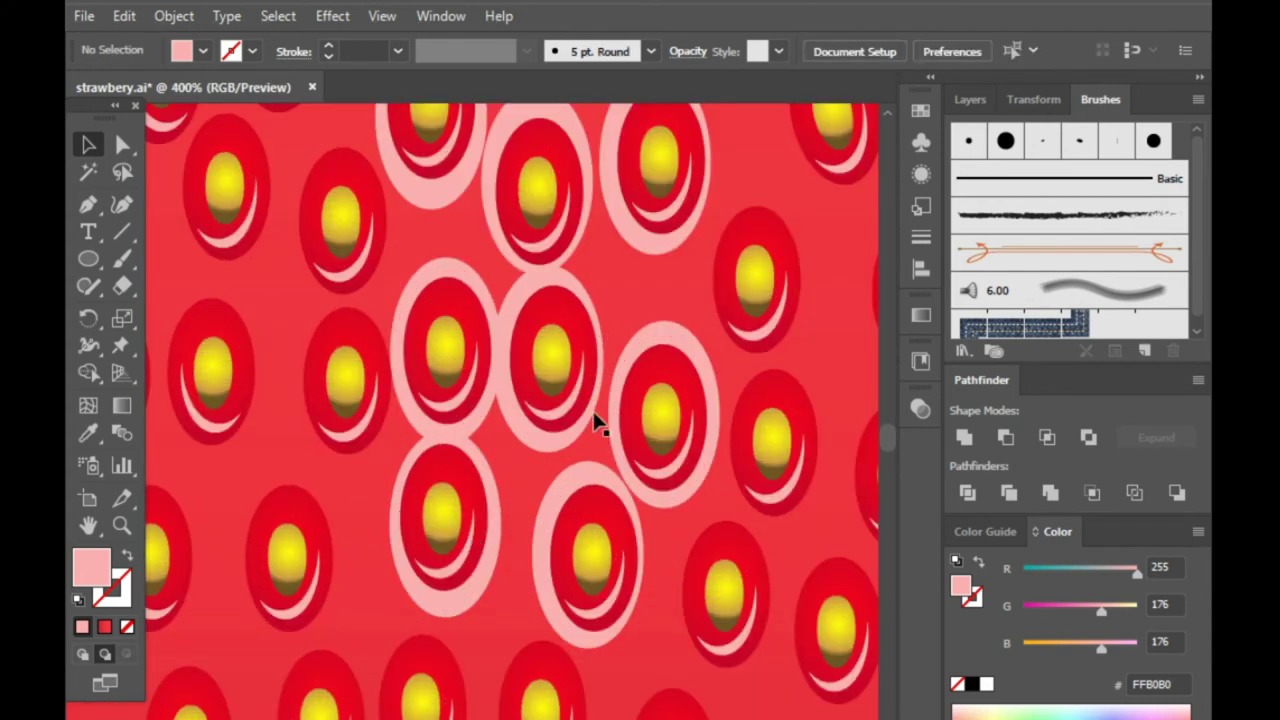
pyautogui.moveTo(672, 340)
pyautogui.mouseDown()
pyautogui.moveTo(533, 420)
pyautogui.moveTo(430, 625)
pyautogui.mouseUp()
pyautogui.scroll(-1, 530, 435)
pyautogui.scroll(-2, 525, 592)
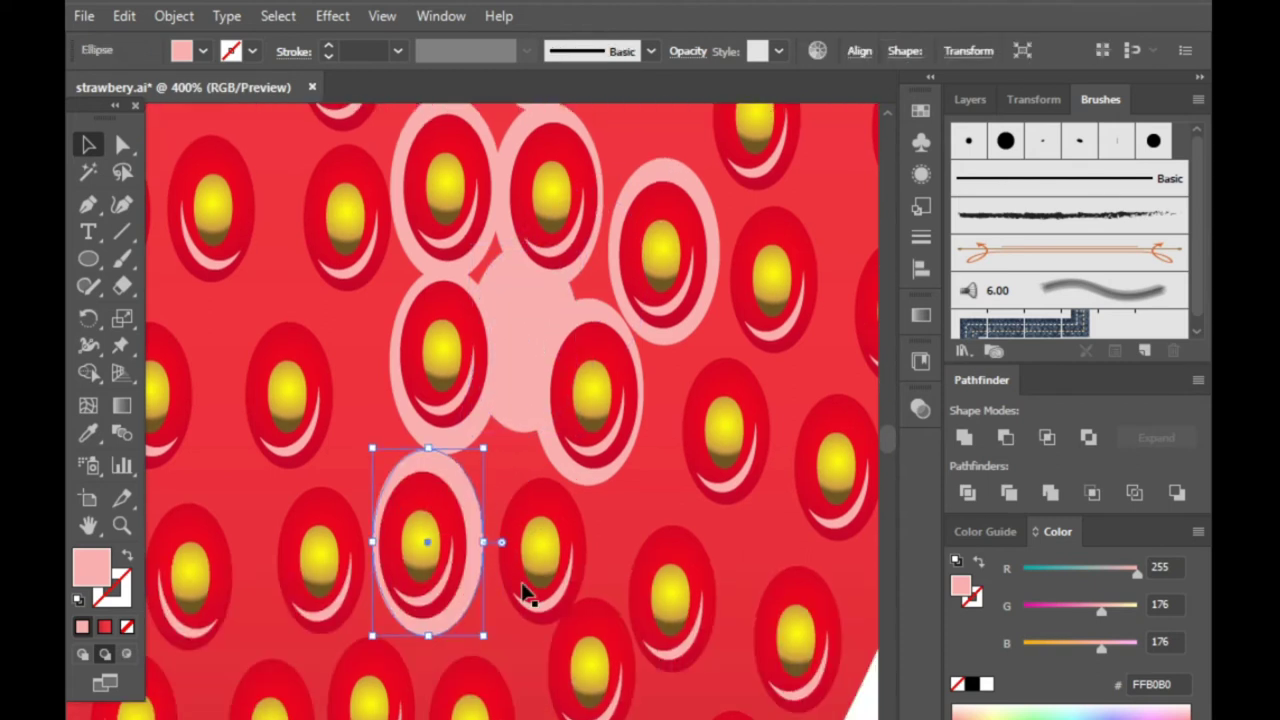
pyautogui.moveTo(455, 484); pyautogui.dragTo(569, 500)
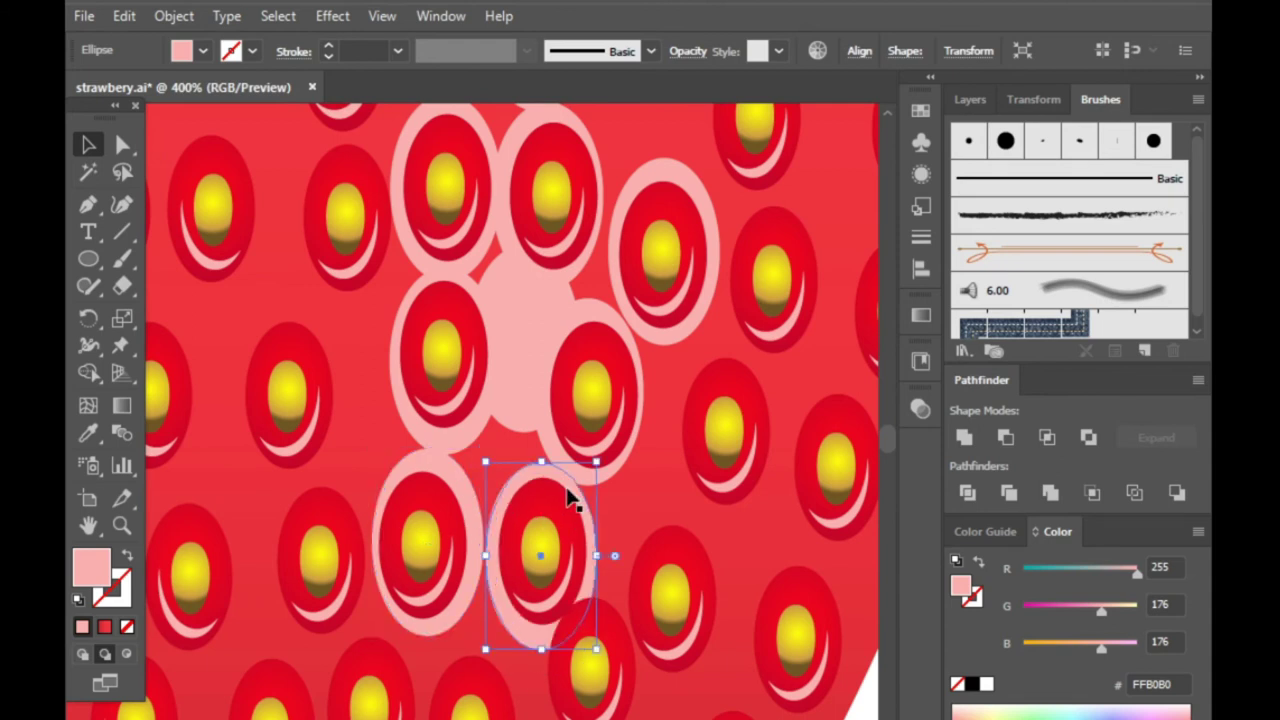
pyautogui.hotkey('ctrl', '-')
pyautogui.hotkey('ctrl', '-')
pyautogui.hotkey('ctrl', '-')
# - Copy a pink ring up onto the seed above
pyautogui.scroll(1, 463, 451)
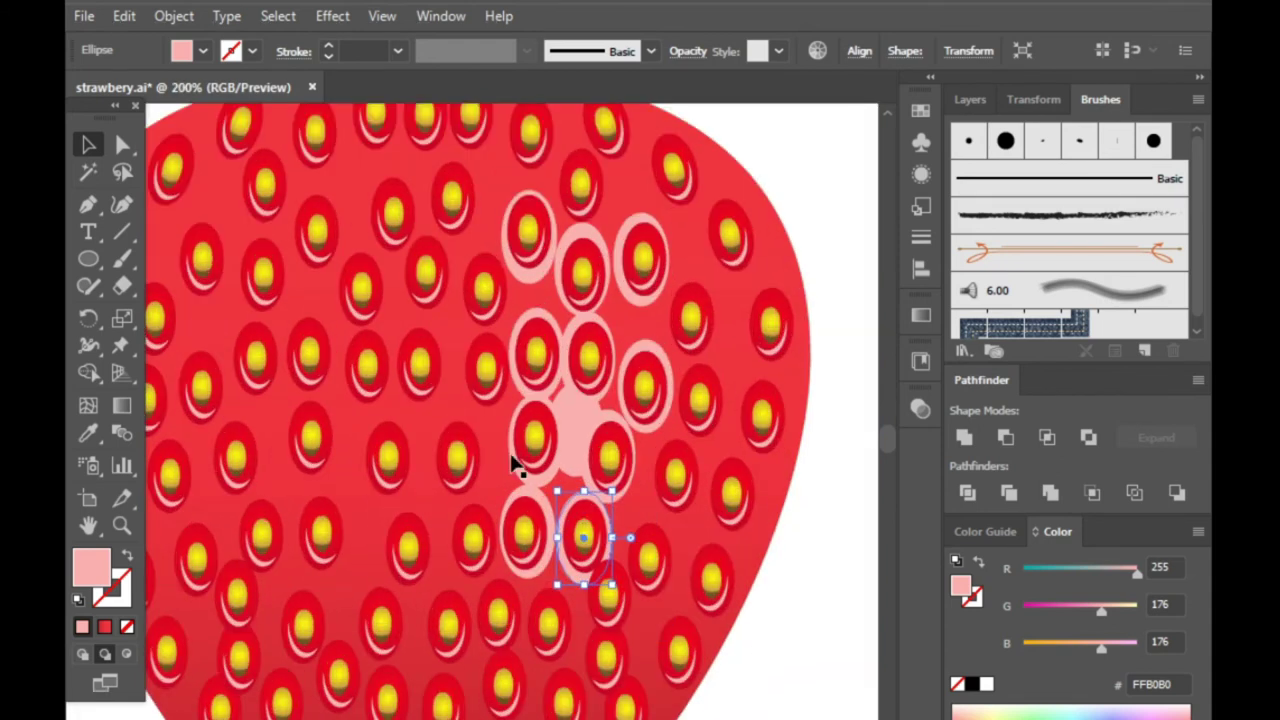
pyautogui.scroll(1, 520, 455)
pyautogui.scroll(1, 530, 433)
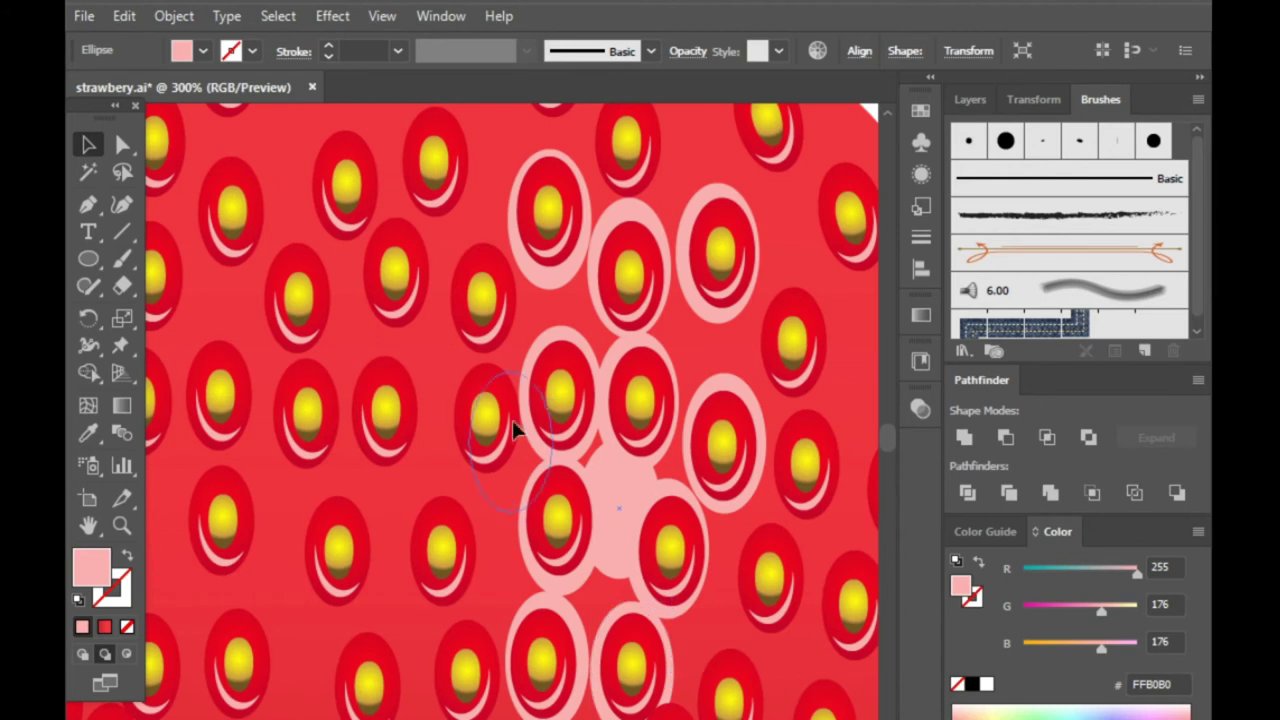
pyautogui.click(488, 408)
pyautogui.scroll(2, 500, 402)
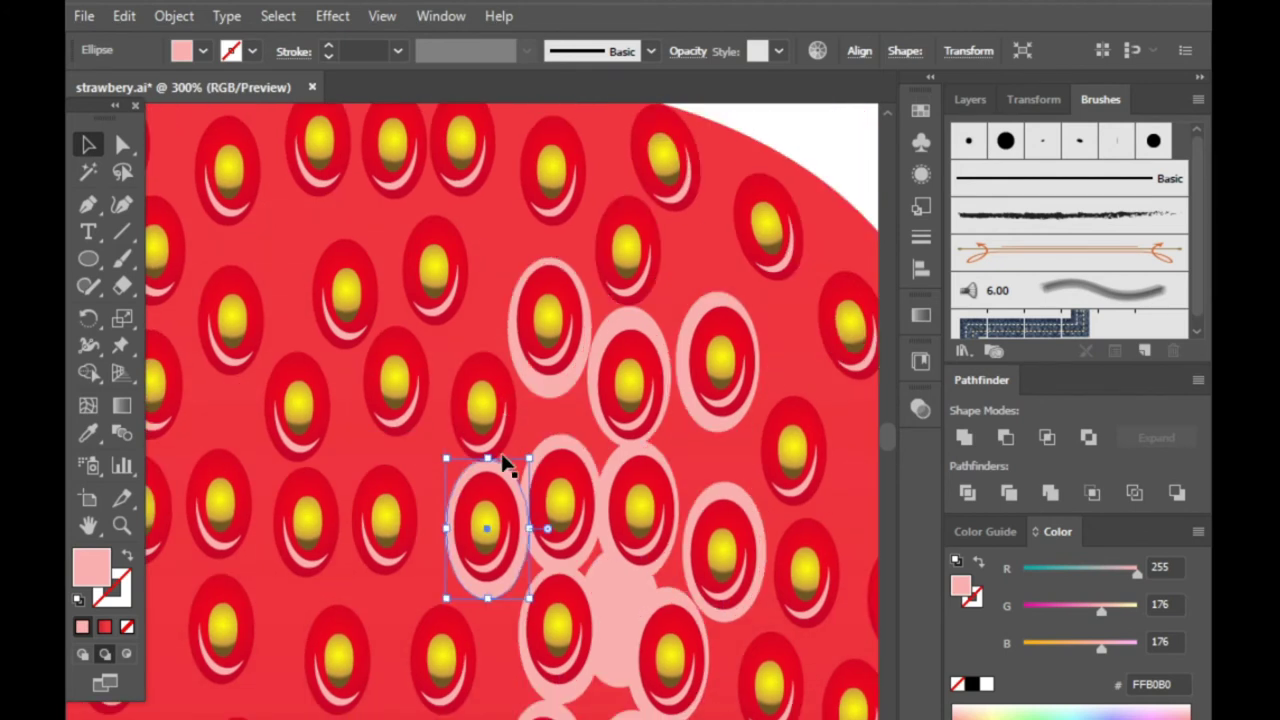
pyautogui.moveTo(502, 478)
pyautogui.mouseDown()
pyautogui.moveTo(488, 368)
pyautogui.moveTo(500, 357)
pyautogui.mouseUp()
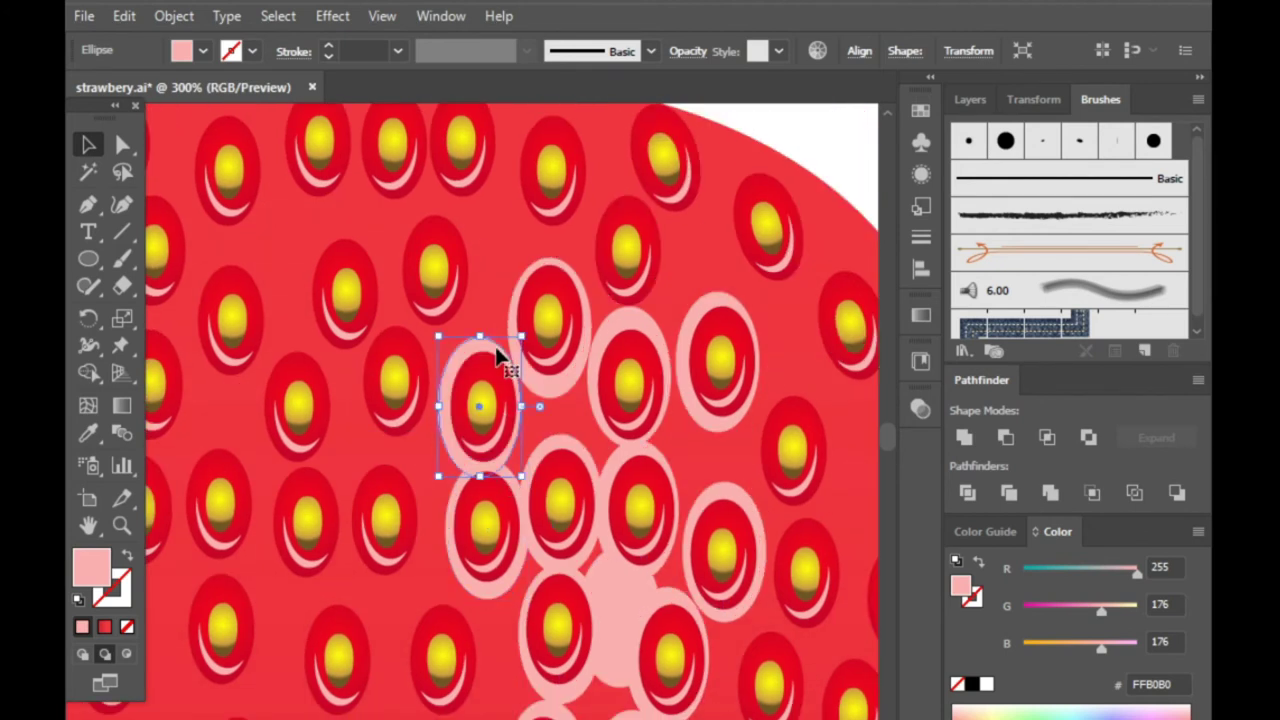
# - Place another plain pink ellipse in the gap between the ringed seeds
pyautogui.scroll(-2, 490, 370)
pyautogui.scroll(-2, 590, 450)
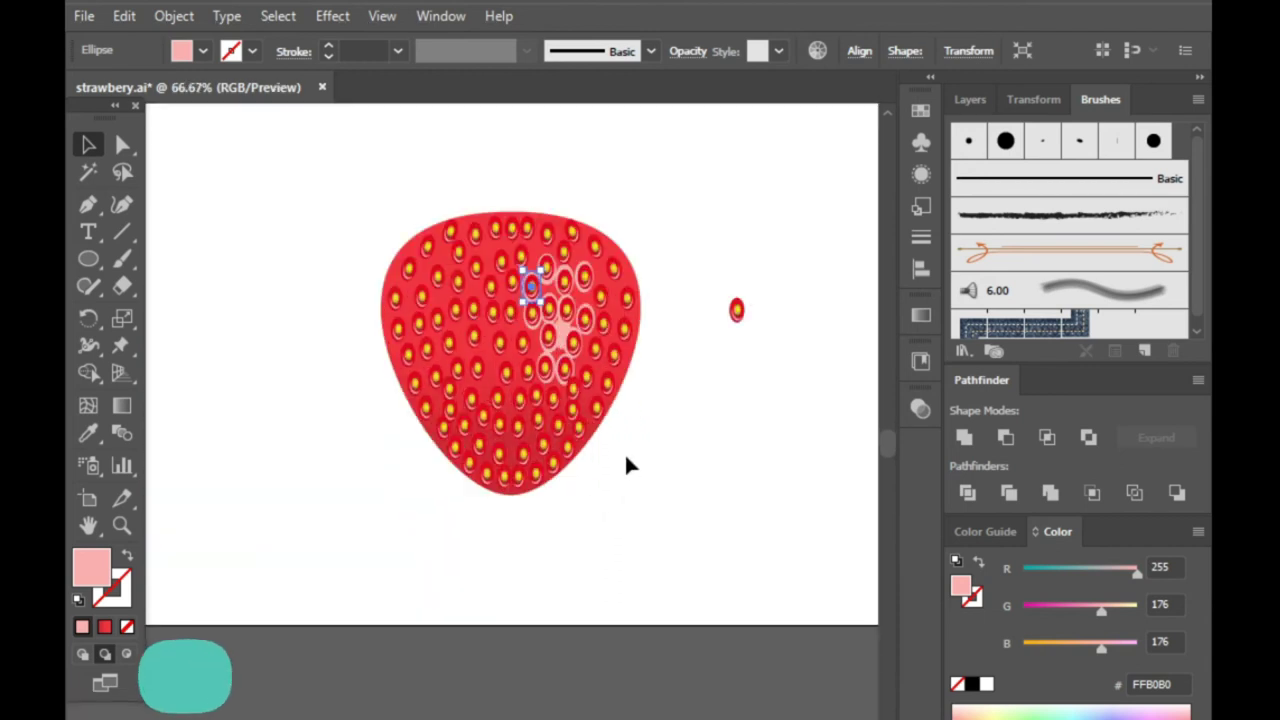
pyautogui.scroll(2, 620, 455)
pyautogui.scroll(1, 580, 283)
pyautogui.scroll(1, 600, 310)
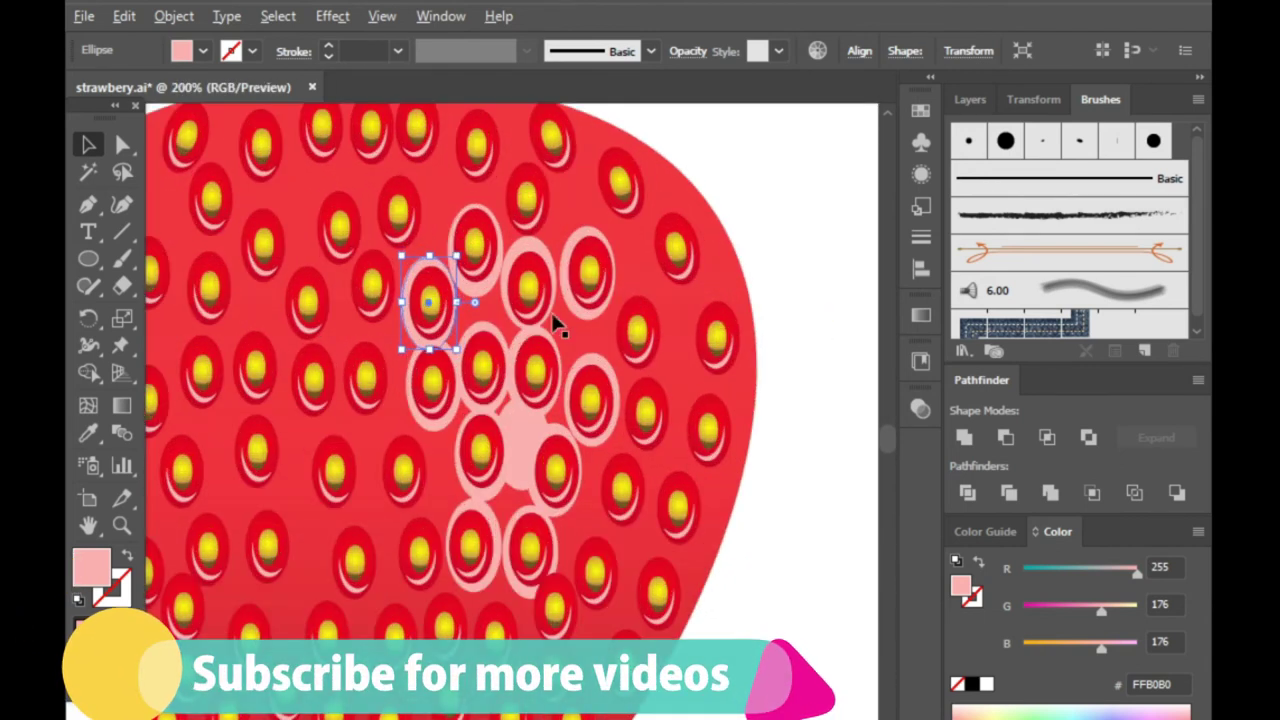
pyautogui.scroll(1, 530, 325)
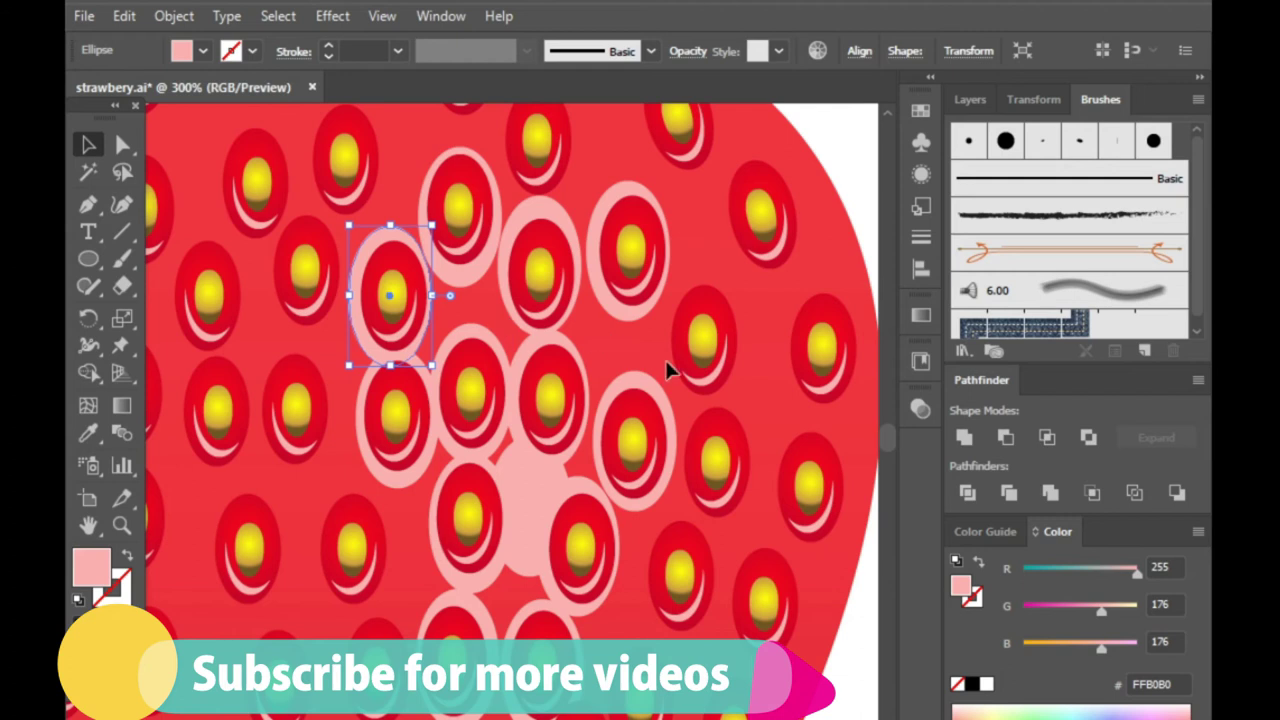
pyautogui.moveTo(649, 375); pyautogui.dragTo(617, 290)
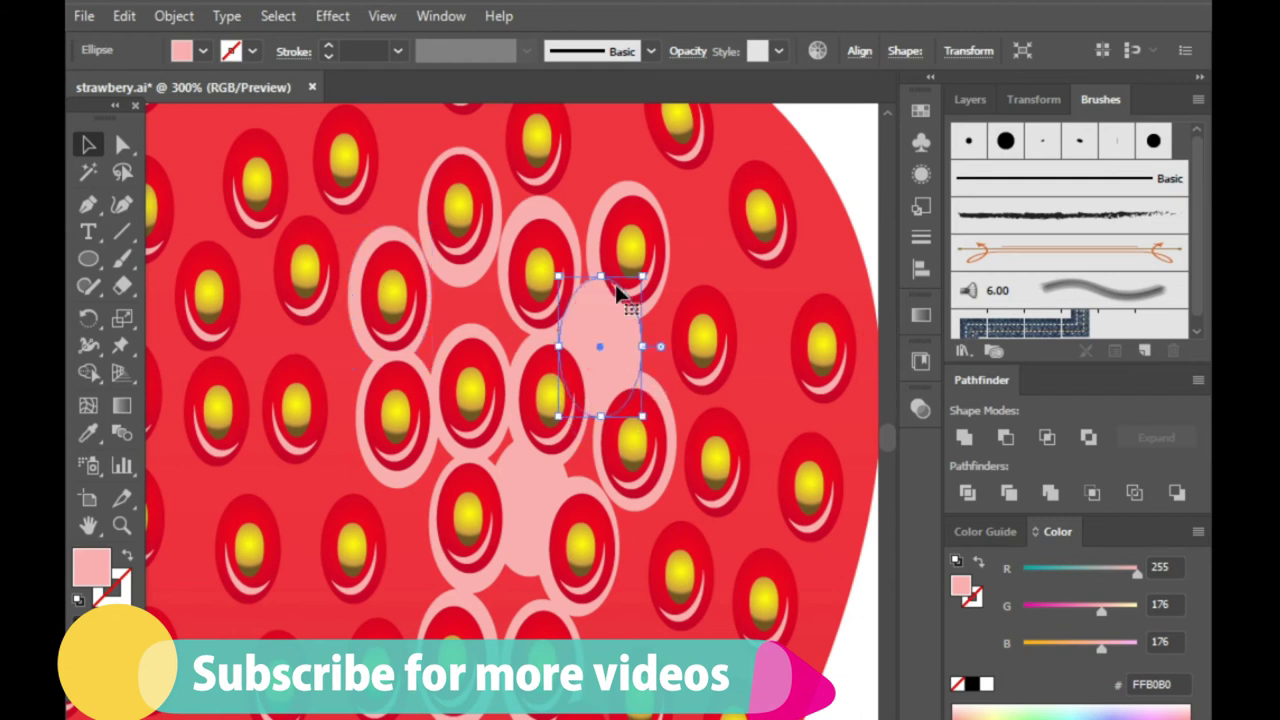
pyautogui.click(840, 146)
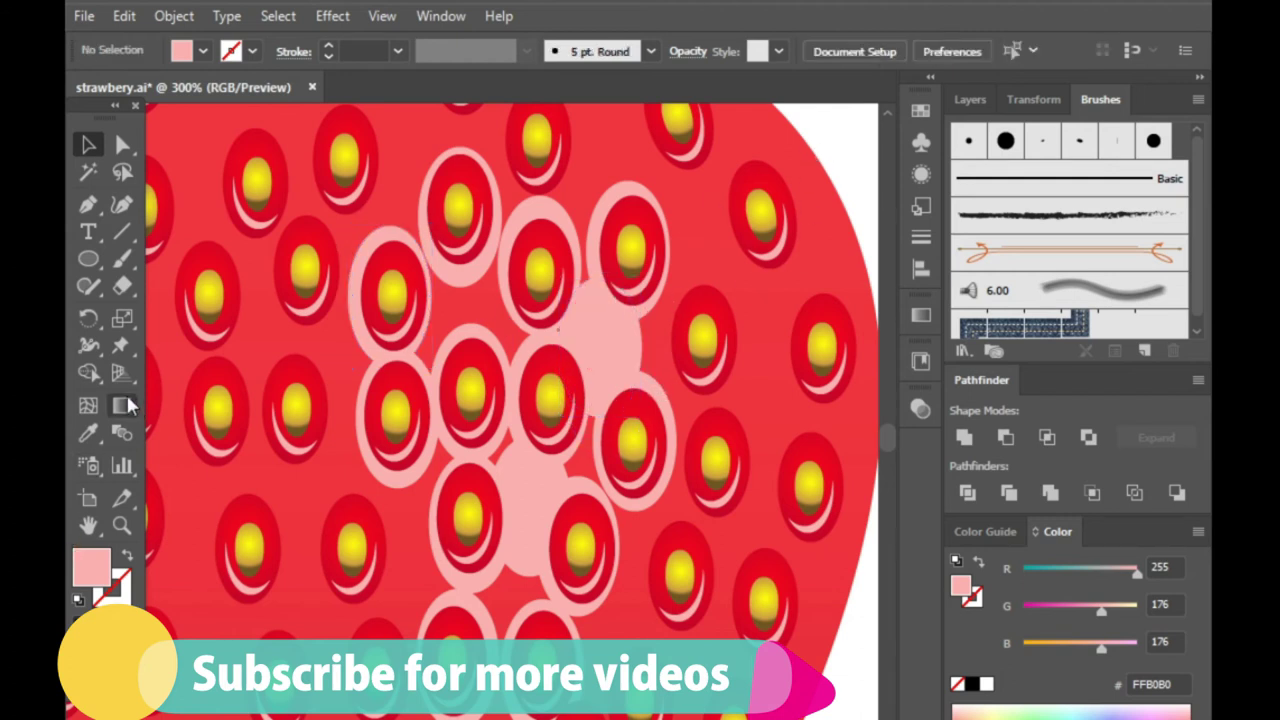
# - Trace a closed Pen outline with 11 anchors around the pink-ringed seed cluster
pyautogui.click(89, 206)
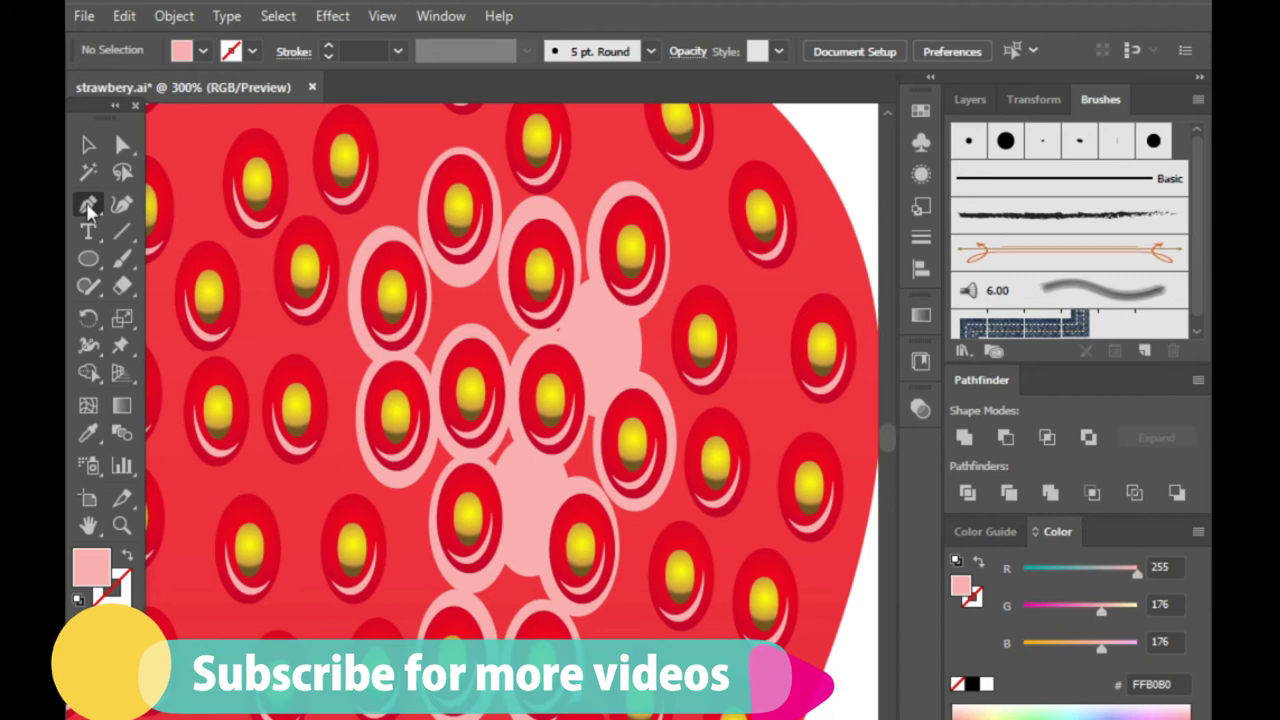
pyautogui.click(613, 200)
pyautogui.click(555, 213)
pyautogui.click(467, 202)
pyautogui.click(396, 283)
pyautogui.click(385, 406)
pyautogui.click(450, 531)
pyautogui.click(466, 651)
pyautogui.click(526, 635)
pyautogui.click(583, 530)
pyautogui.click(647, 433)
pyautogui.click(602, 321)
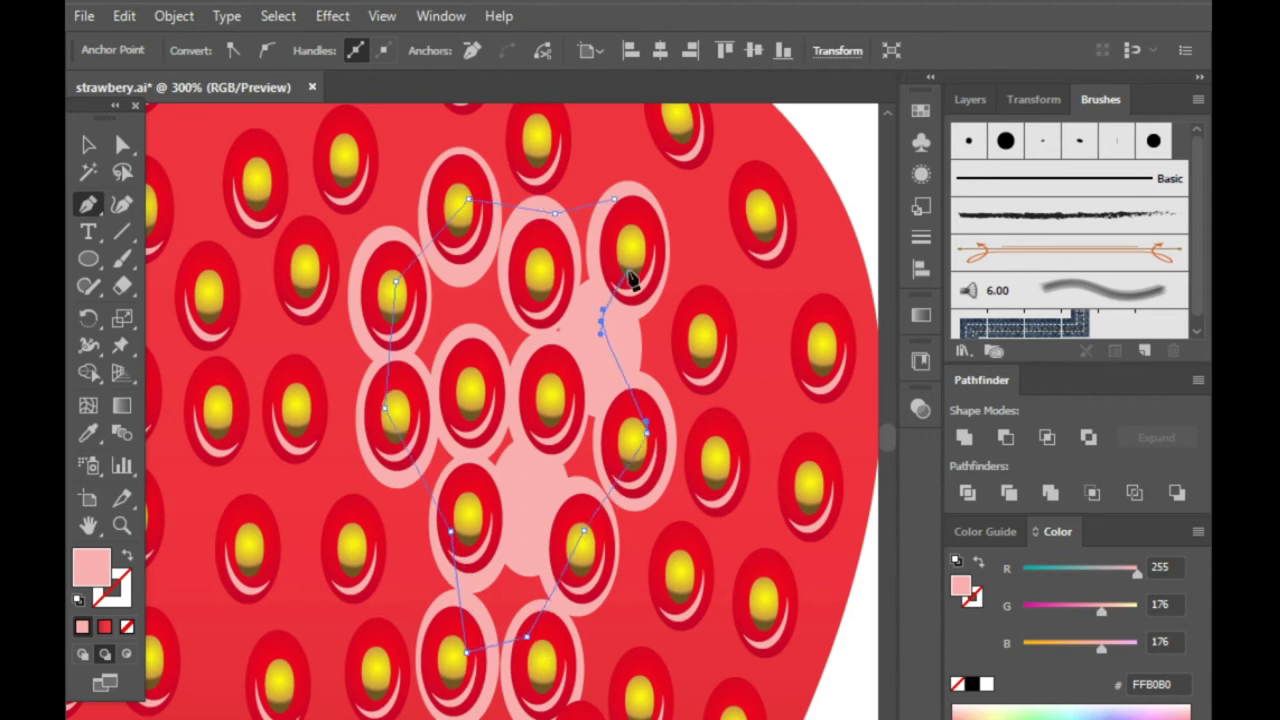
pyautogui.click(613, 200)
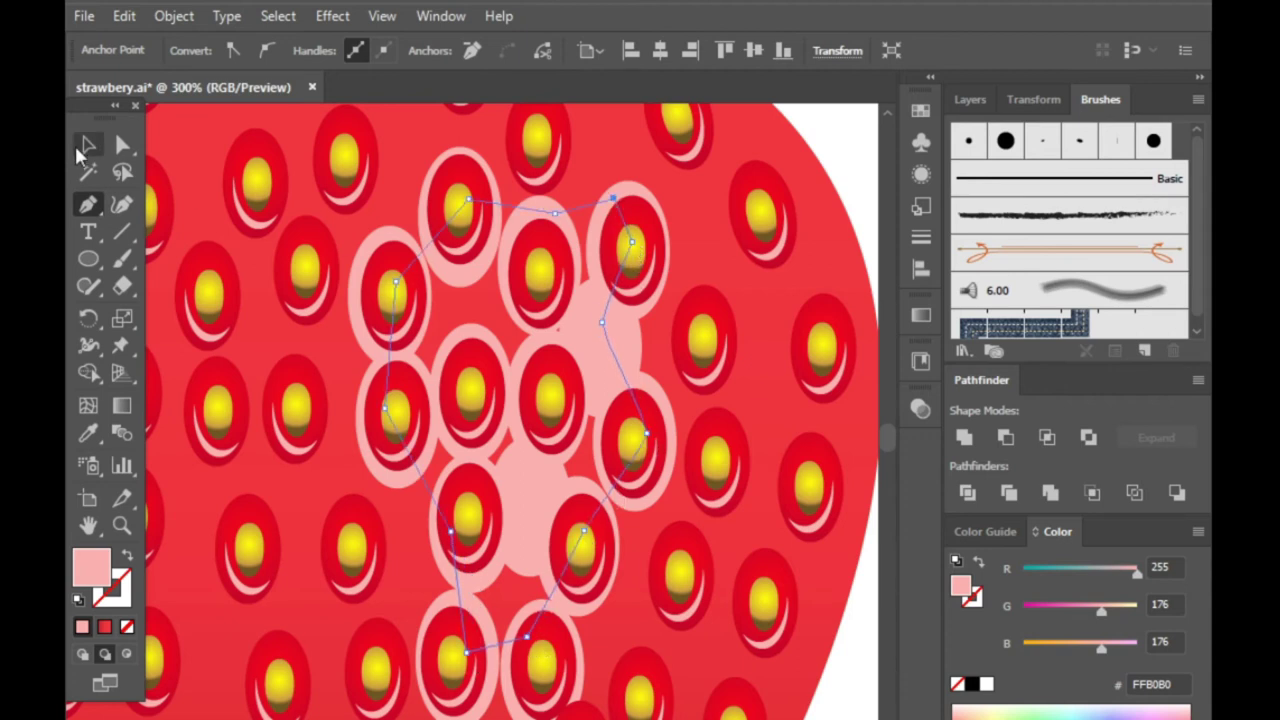
# - Give the traced shape the pale pink fill
pyautogui.click(88, 145)
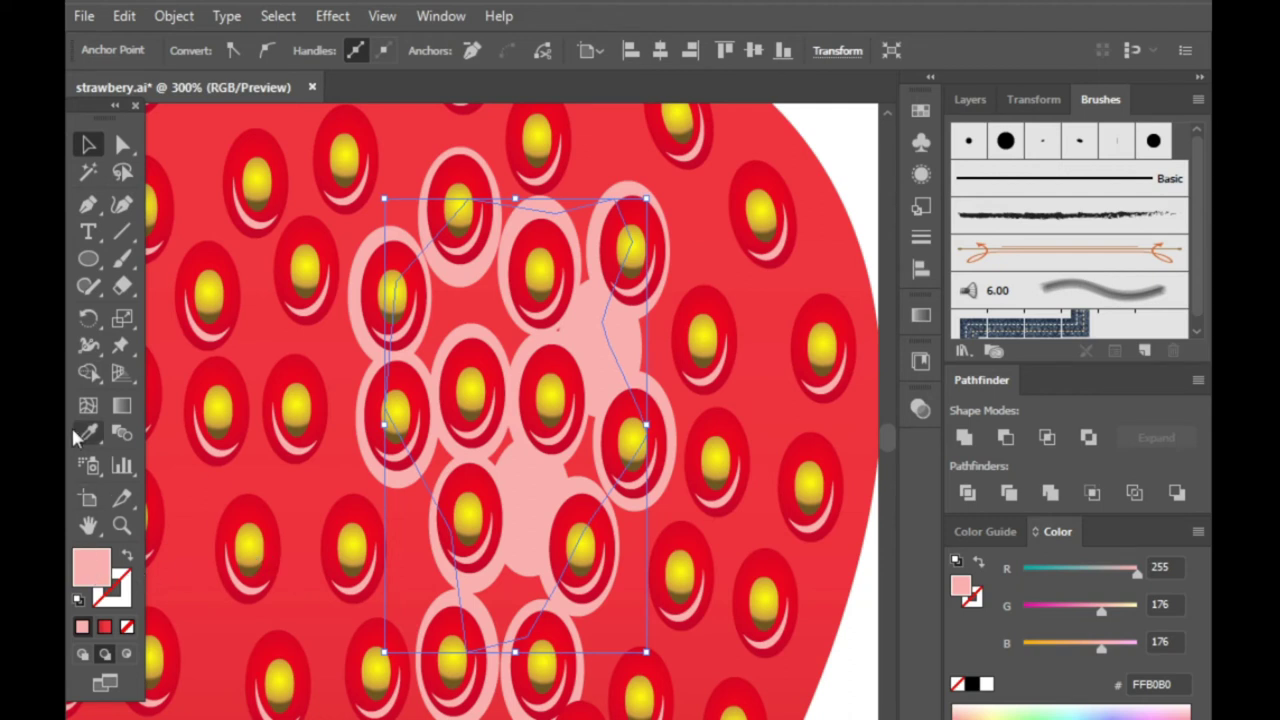
pyautogui.hotkey('ctrl', 'shift', 'b')
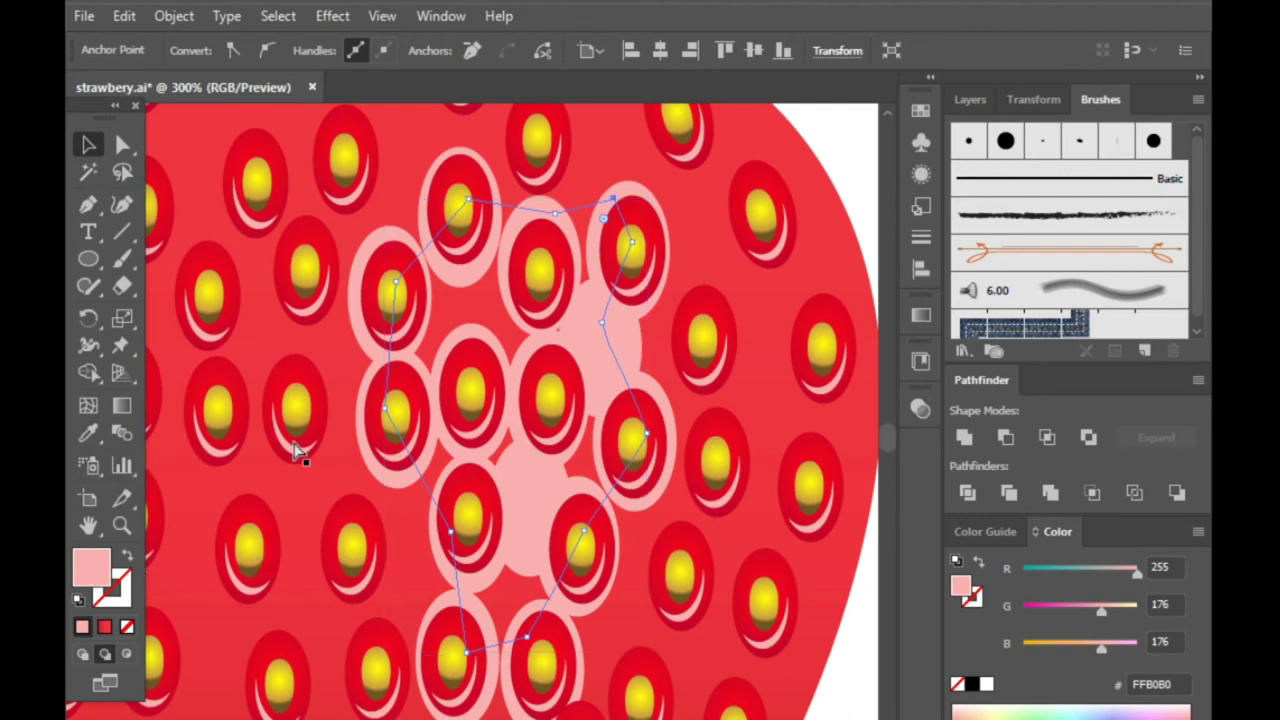
pyautogui.hotkey('ctrl', 'shift', ']')
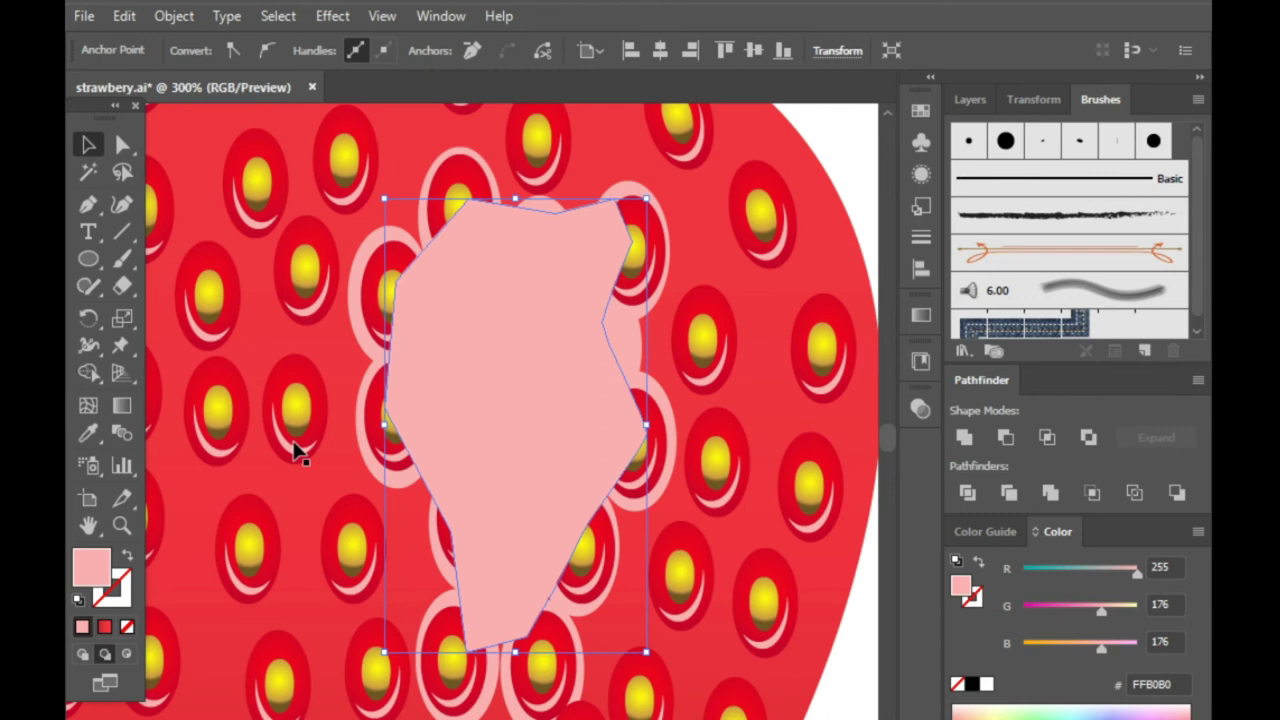
pyautogui.scroll(-2, 512, 467)
pyautogui.click(744, 504)
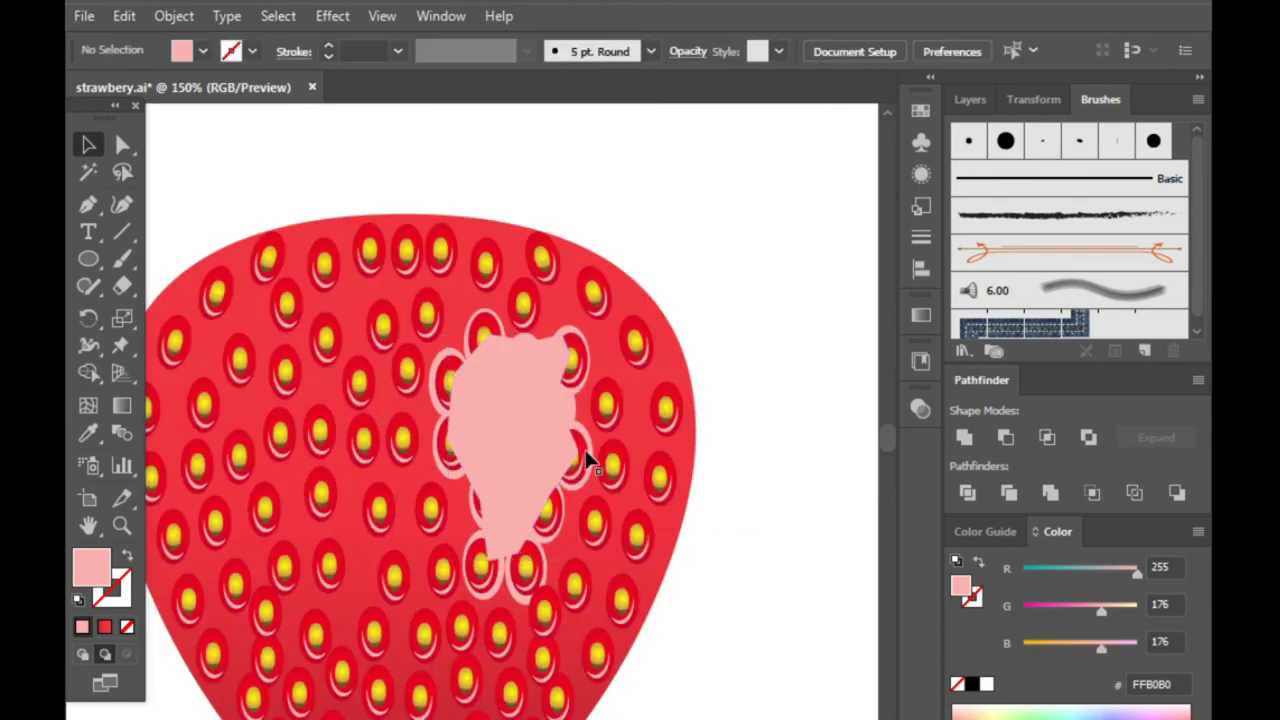
pyautogui.scroll(1, 526, 423)
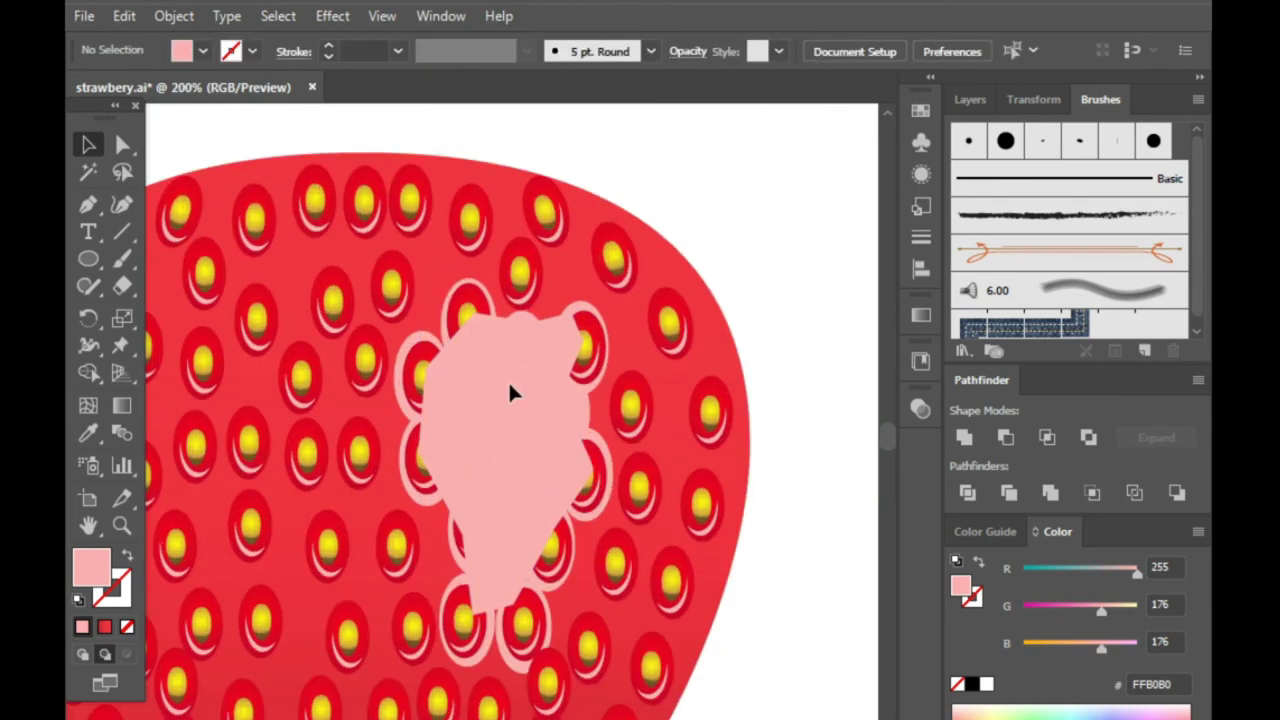
pyautogui.click(508, 383)
pyautogui.hotkey('ctrl', '[')
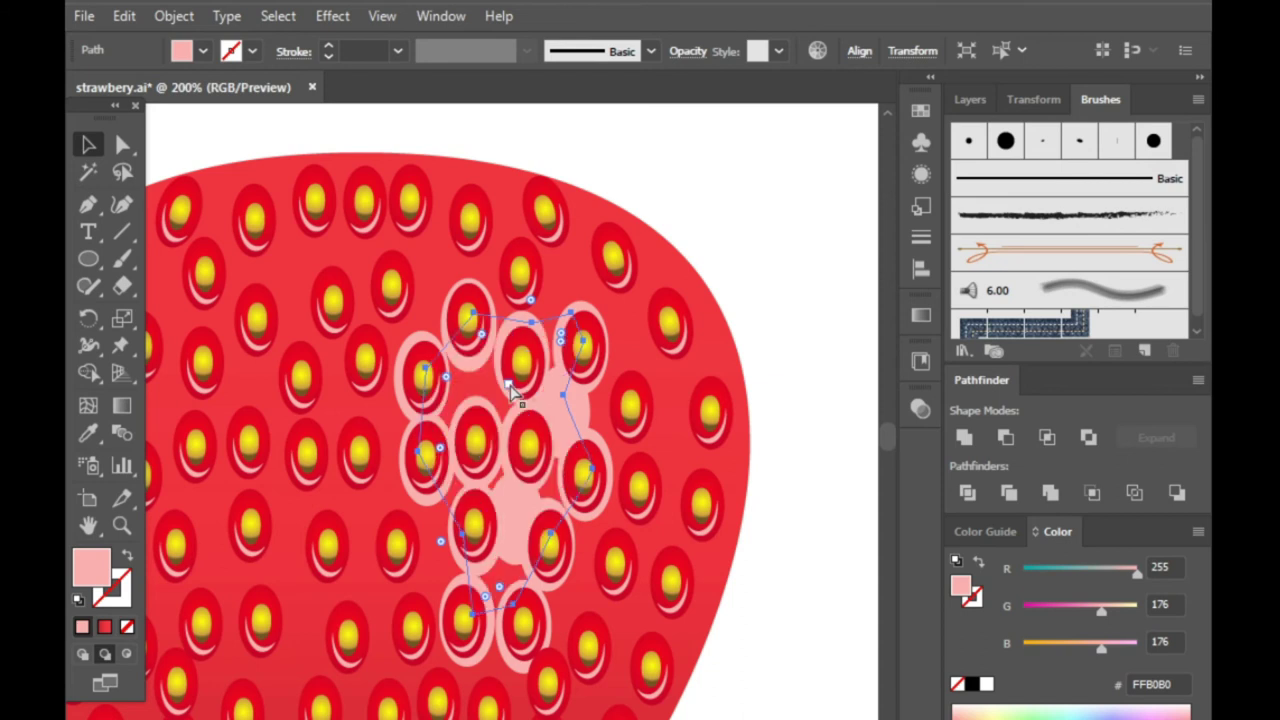
pyautogui.click(720, 165)
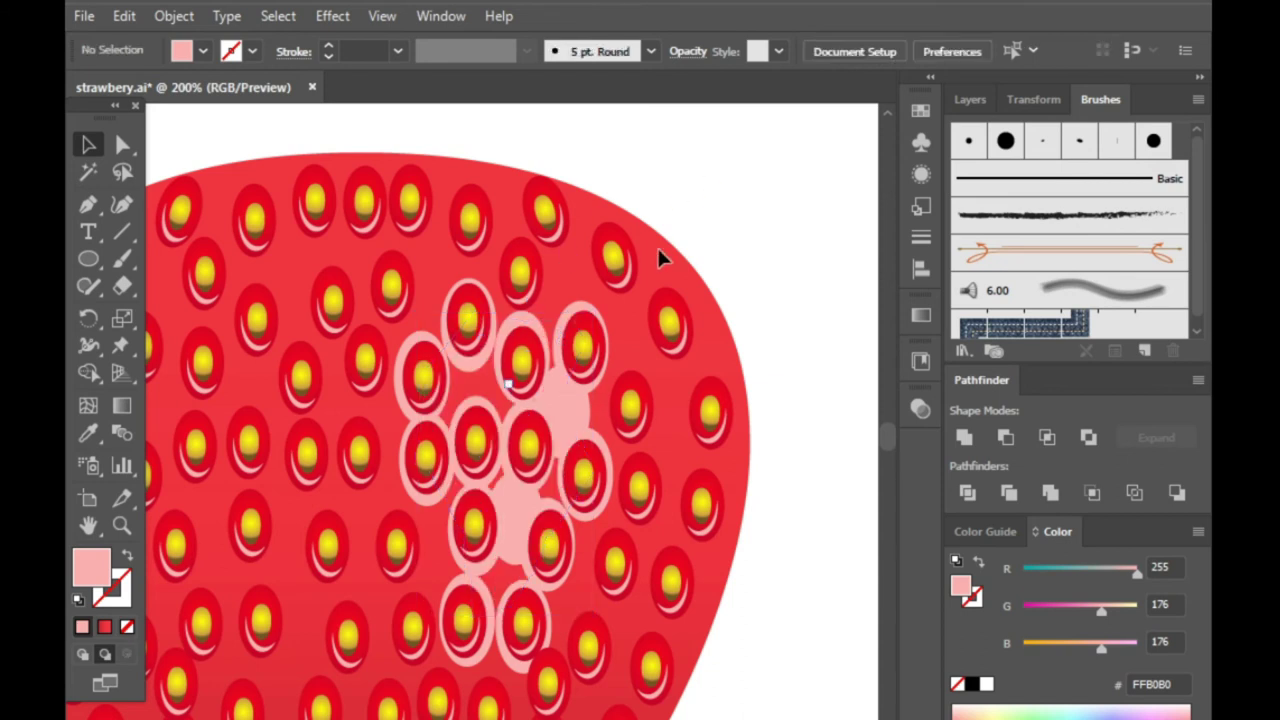
pyautogui.click(659, 253)
pyautogui.click(718, 287)
pyautogui.click(653, 266)
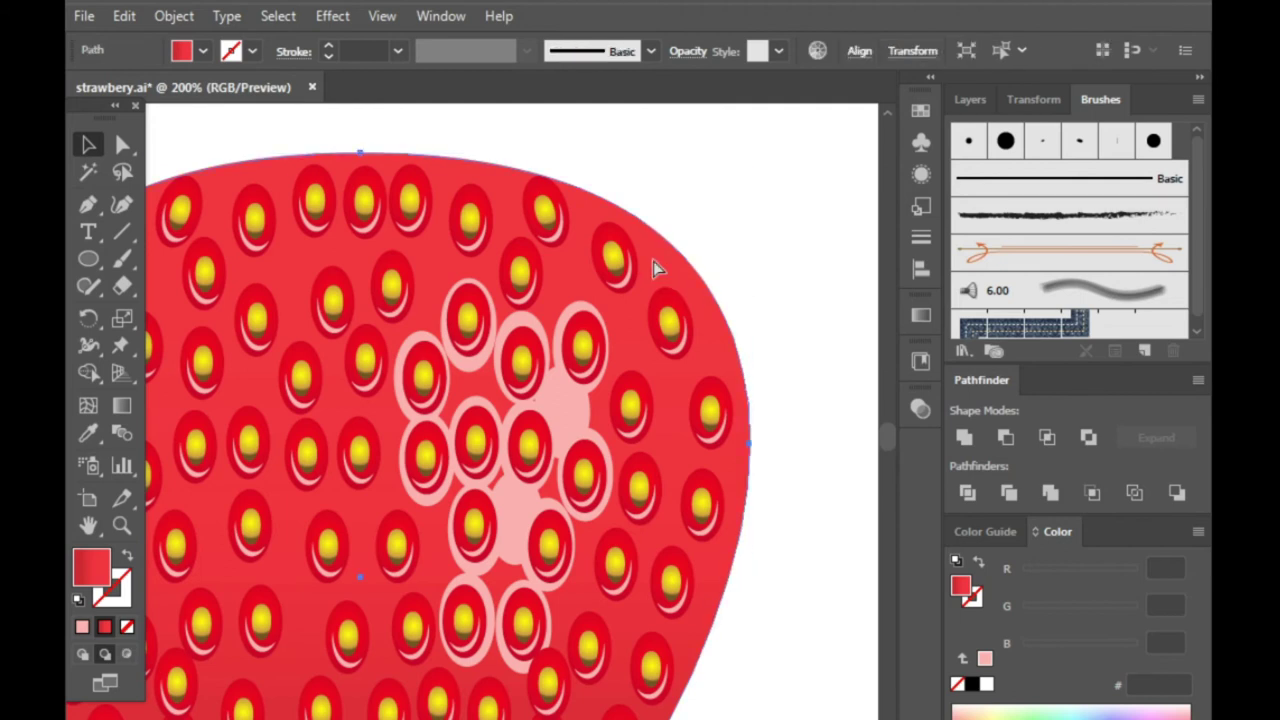
pyautogui.hotkey('ctrl', '[')
pyautogui.click(774, 244)
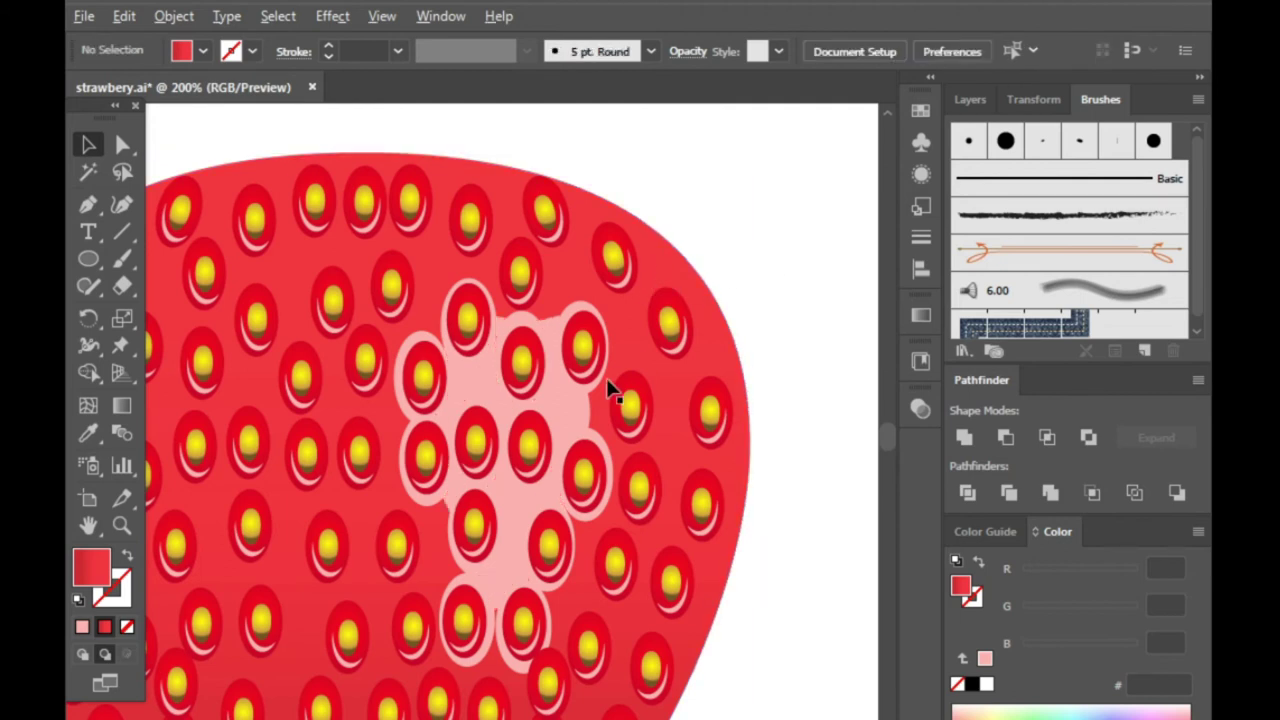
pyautogui.scroll(-4, 606, 410)
pyautogui.scroll(1, 600, 530)
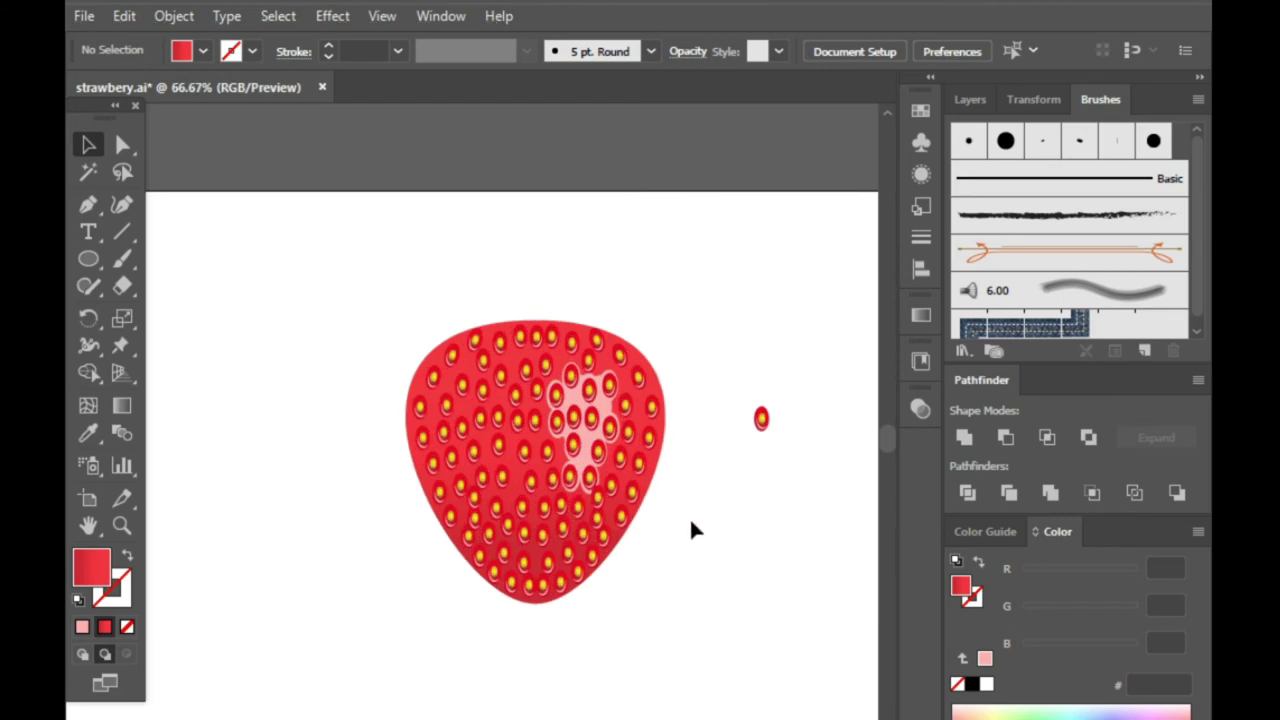
pyautogui.scroll(4, 689, 517)
pyautogui.press('a')
pyautogui.click(480, 605)
pyautogui.click(728, 240)
pyautogui.scroll(-2, 640, 300)
pyautogui.scroll(-1, 689, 320)
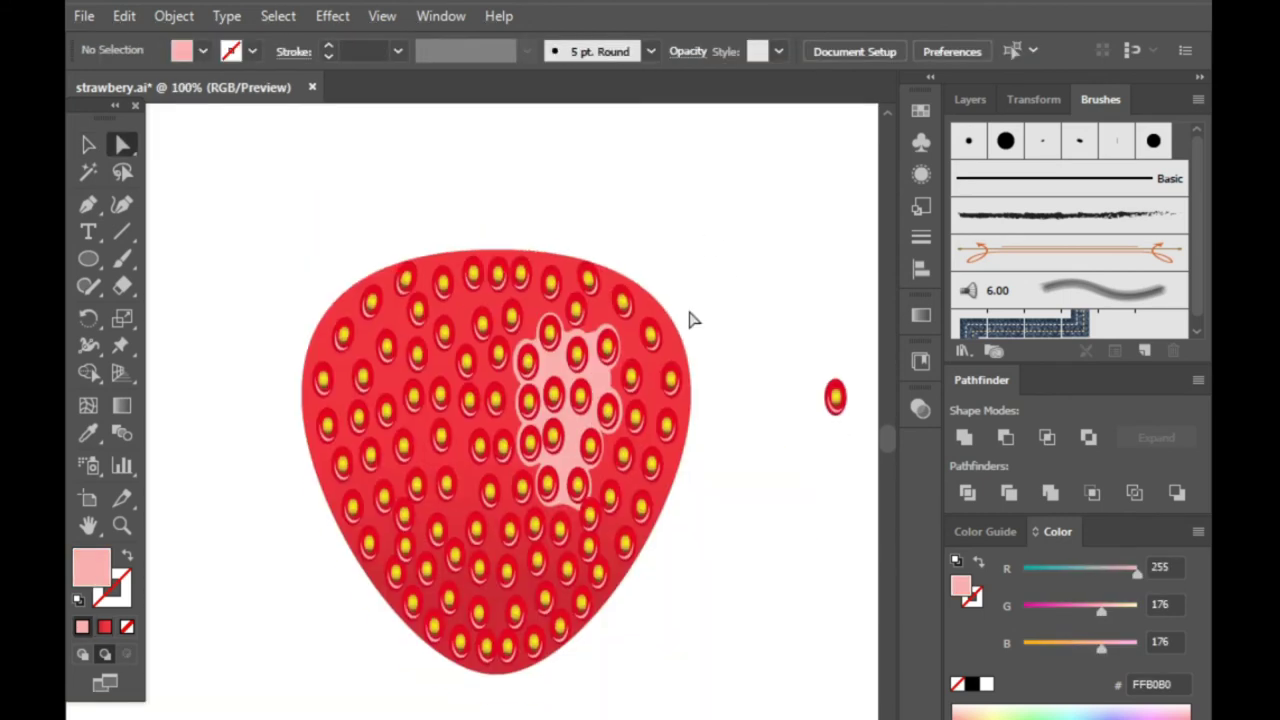
pyautogui.scroll(-1, 694, 317)
pyautogui.scroll(-2, 710, 316)
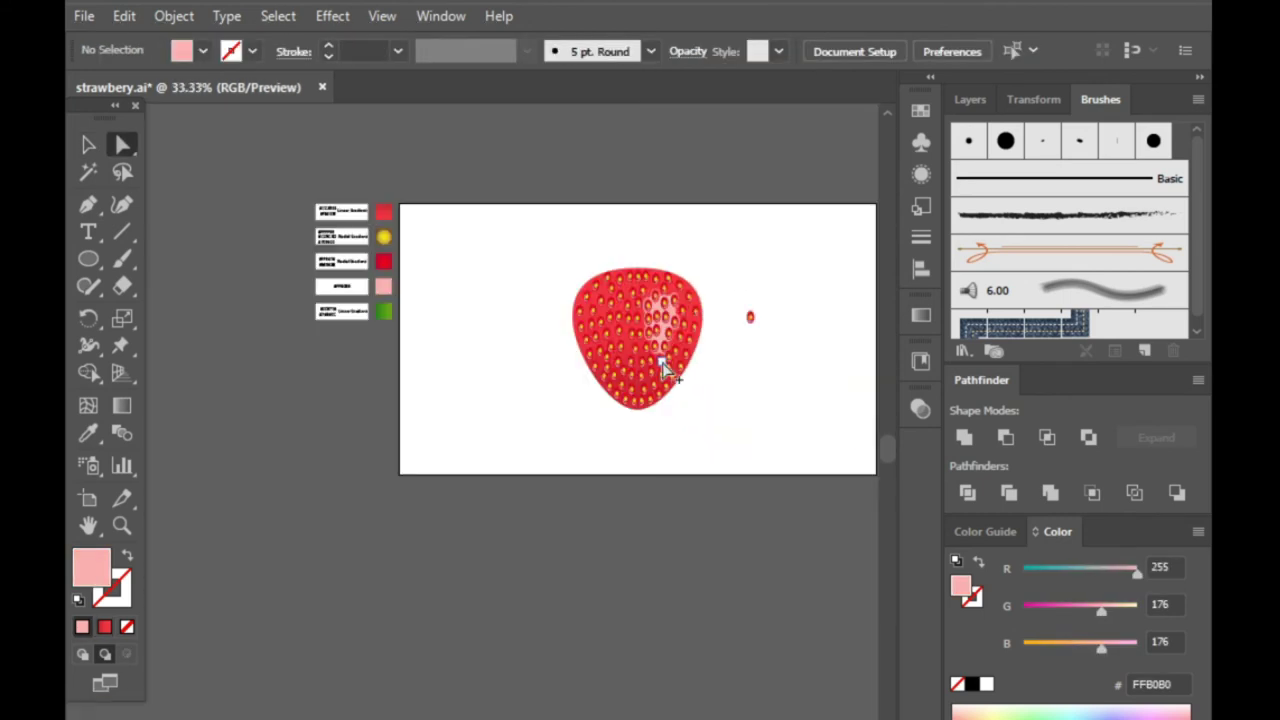
pyautogui.scroll(1, 680, 349)
pyautogui.scroll(1, 690, 350)
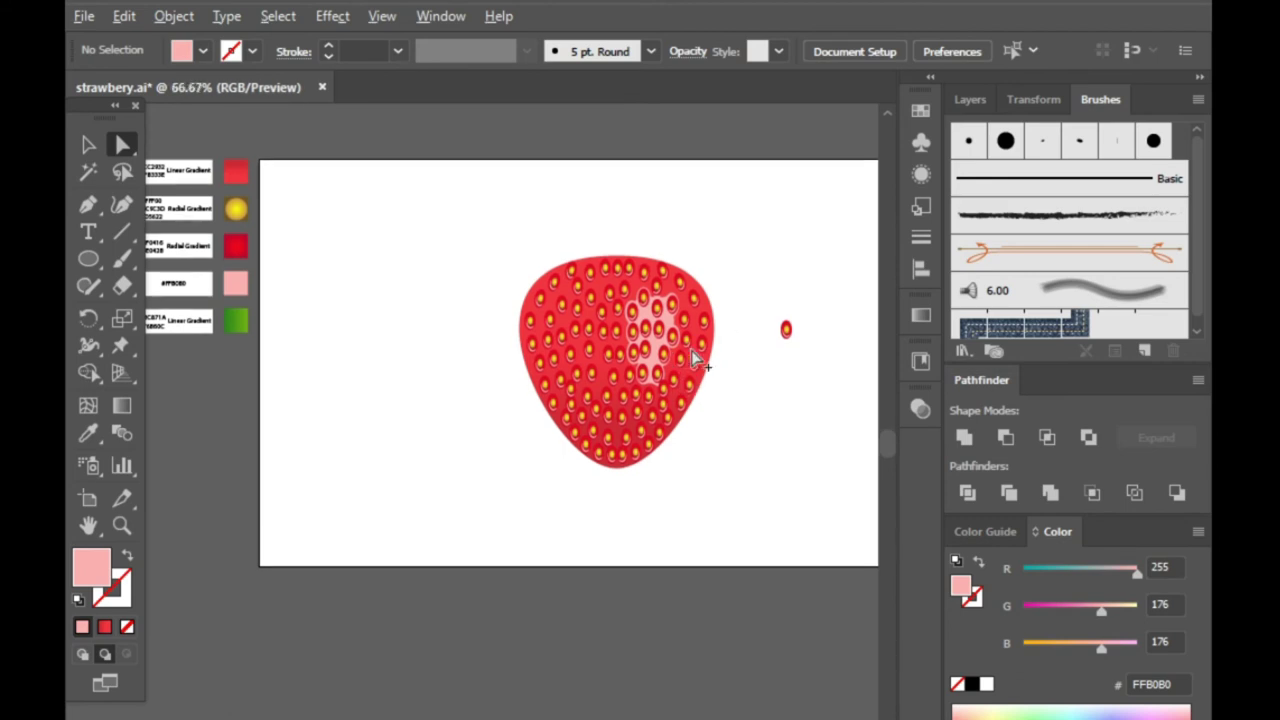
pyautogui.scroll(1, 695, 360)
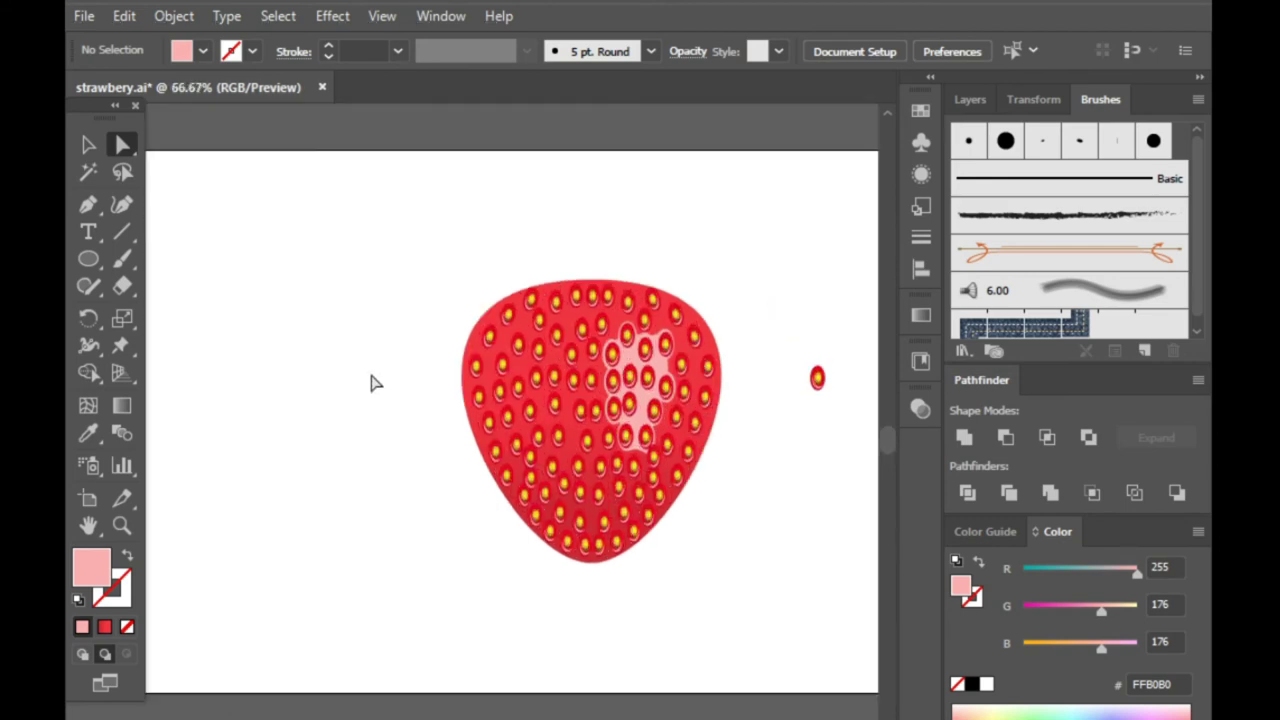
# - Paste a copy of the pink highlight patch and rotate it counter-clockwise
pyautogui.click(101, 172)
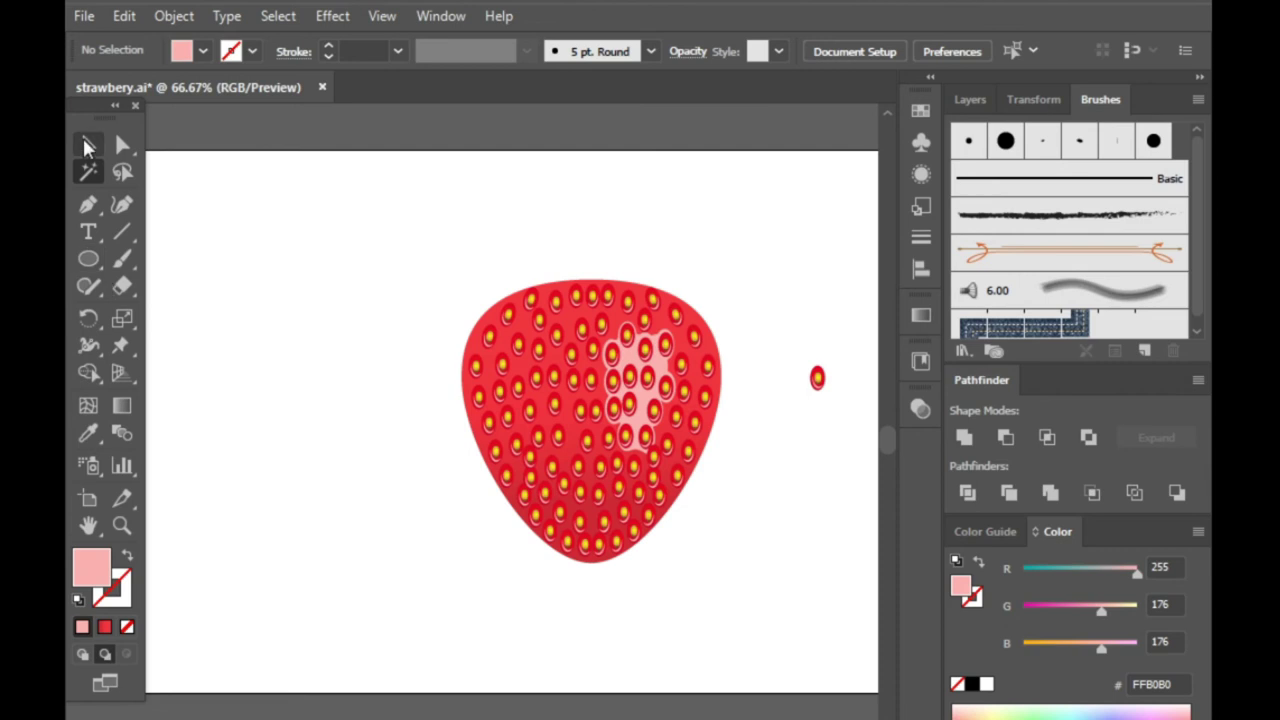
pyautogui.scroll(2, 696, 397)
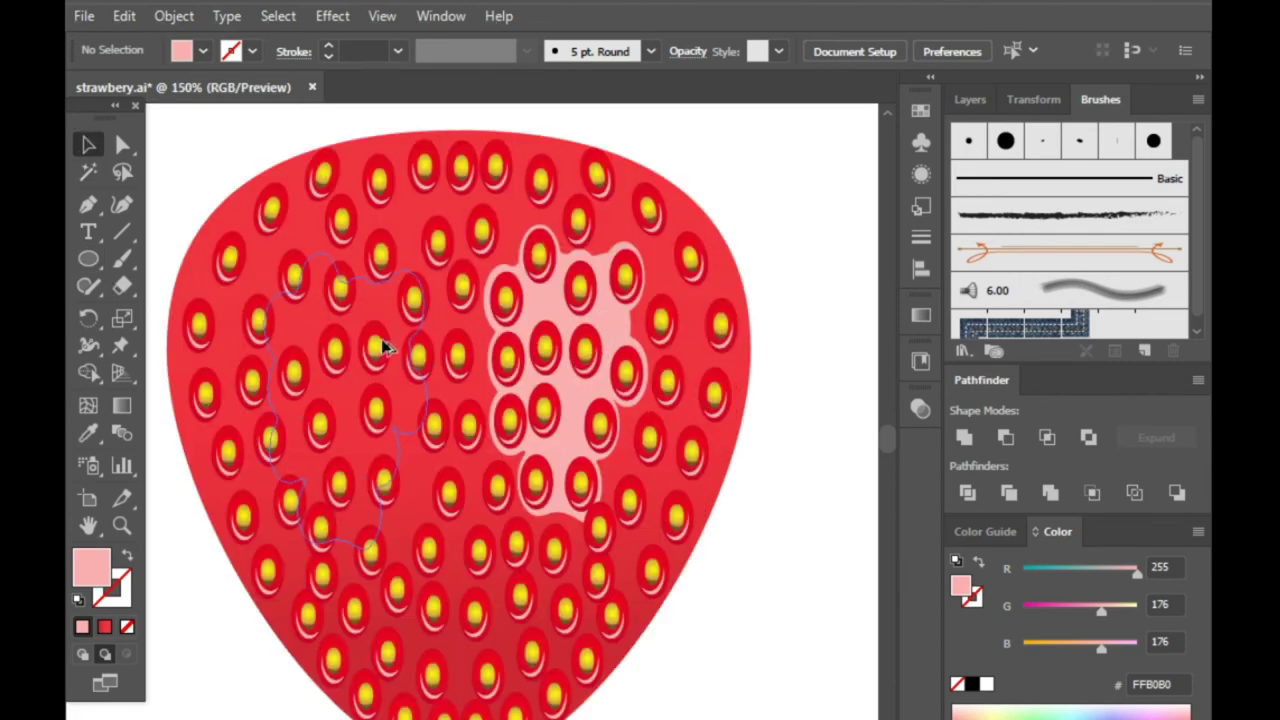
pyautogui.hotkey('ctrl', 'z')
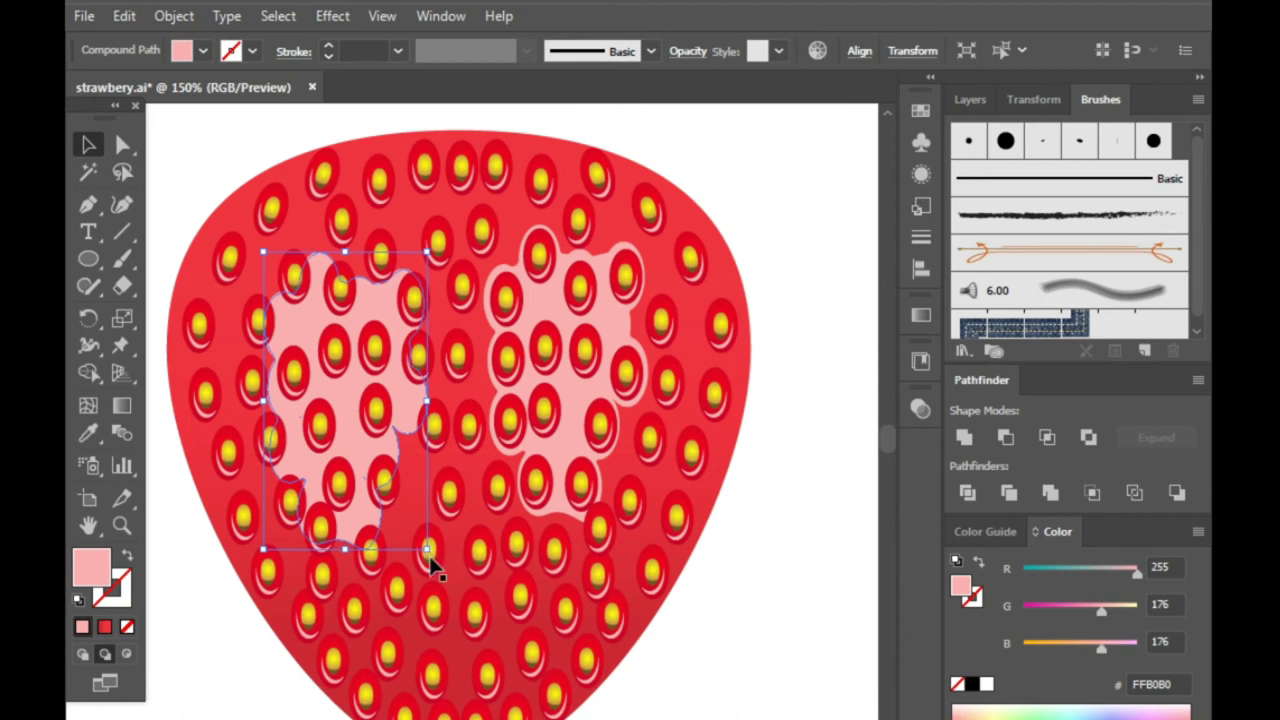
pyautogui.moveTo(428, 558); pyautogui.dragTo(405, 533)
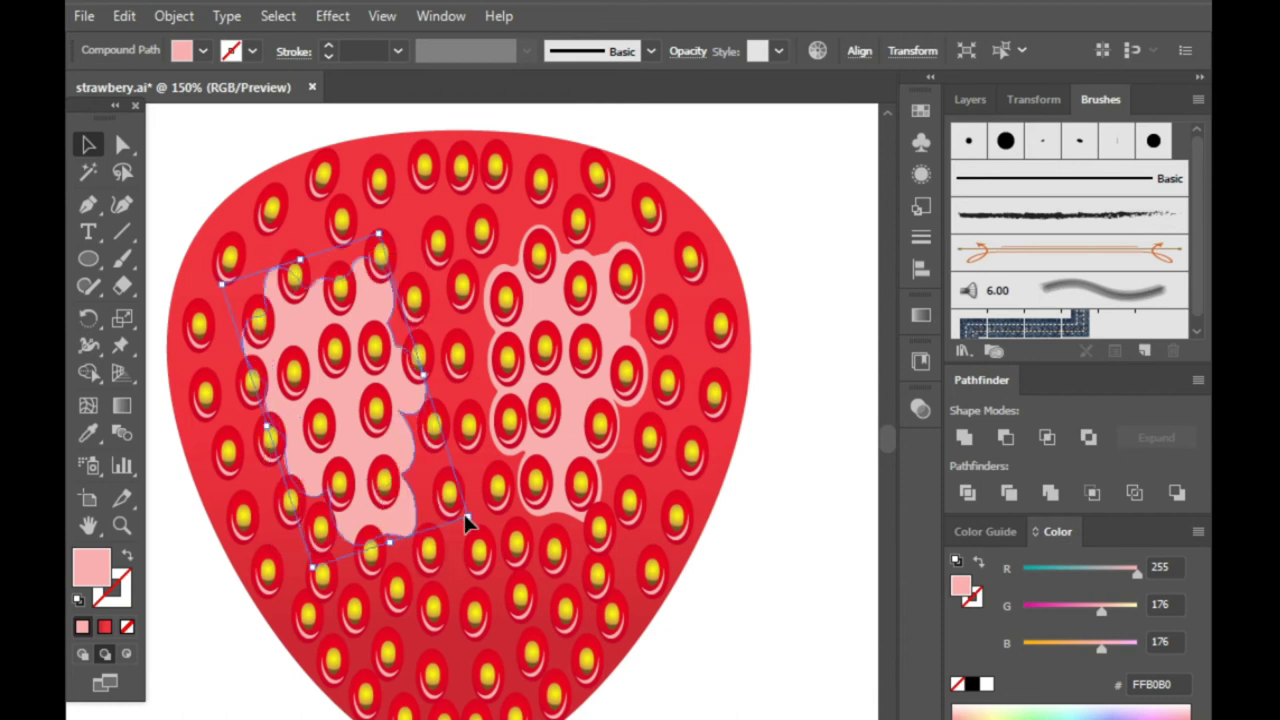
# - Stretch the new pink patch downward and widen it toward the left
pyautogui.scroll(-1, 378, 502)
pyautogui.scroll(1, 335, 414)
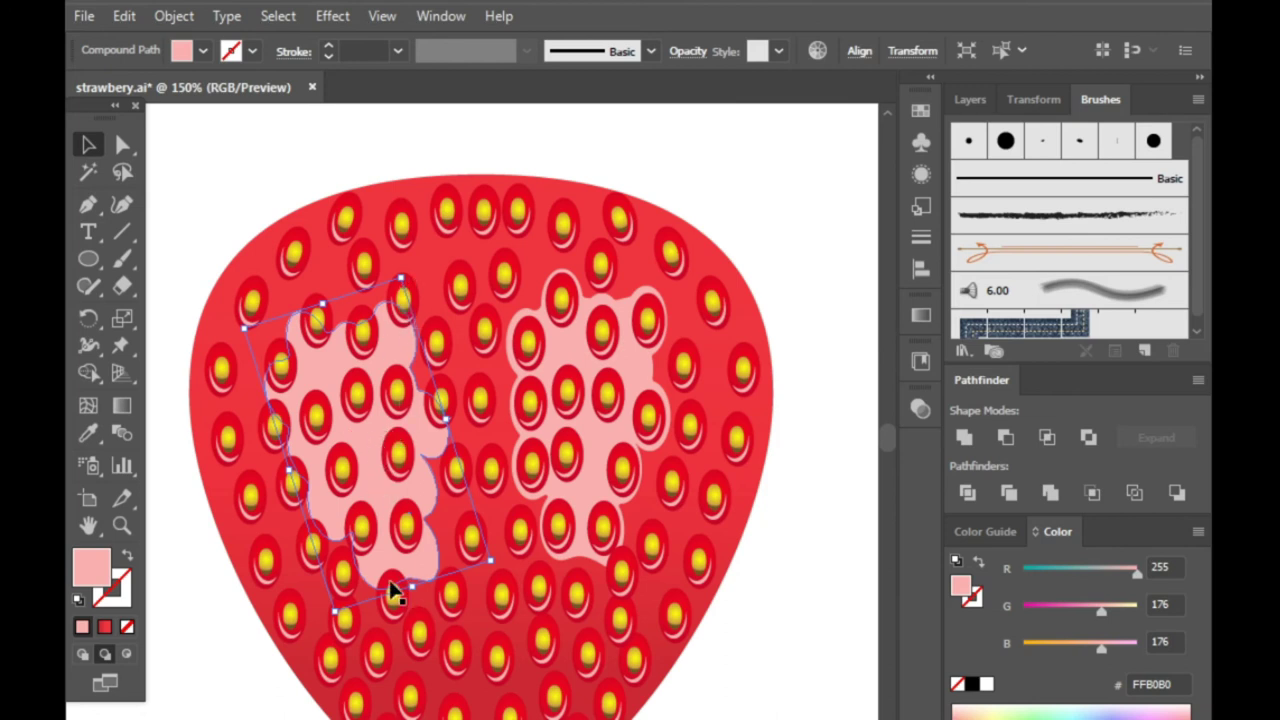
pyautogui.moveTo(413, 590); pyautogui.dragTo(424, 686)
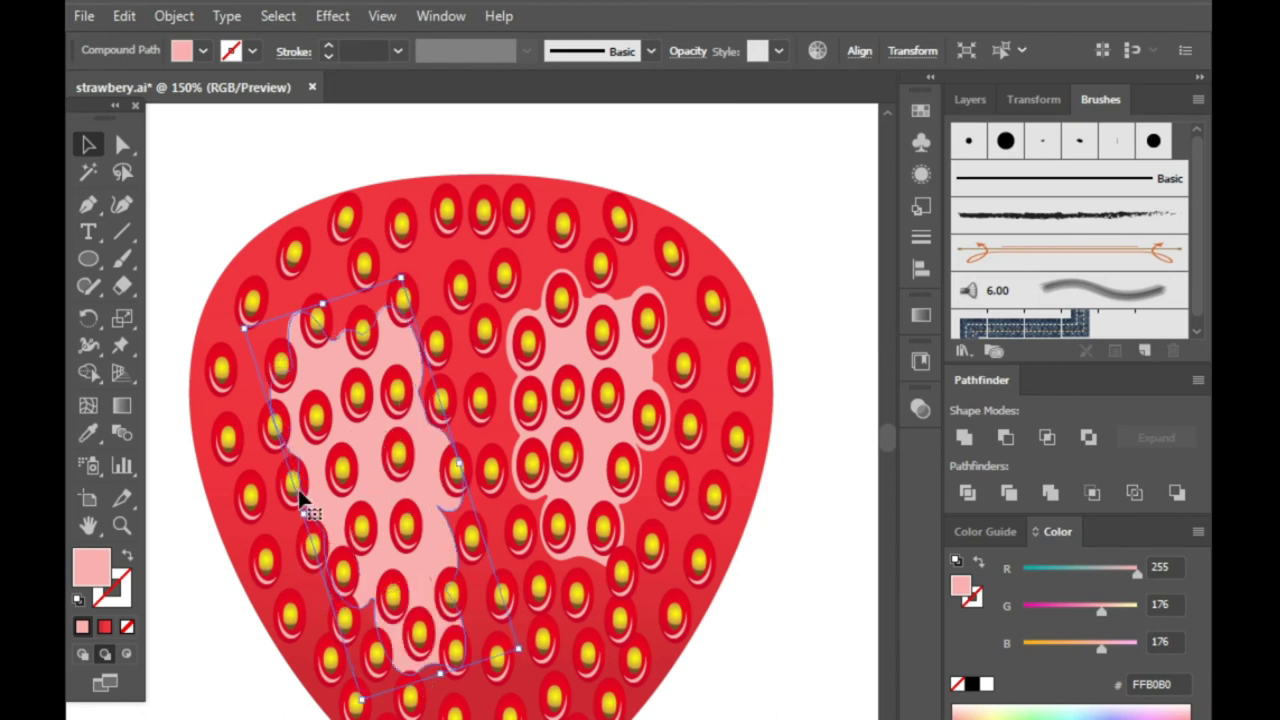
pyautogui.moveTo(302, 511); pyautogui.dragTo(268, 524)
pyautogui.scroll(-2, 440, 596)
# - Deselect the pink patch, zoom in on it, and nudge one seed up onto it
pyautogui.click(540, 623)
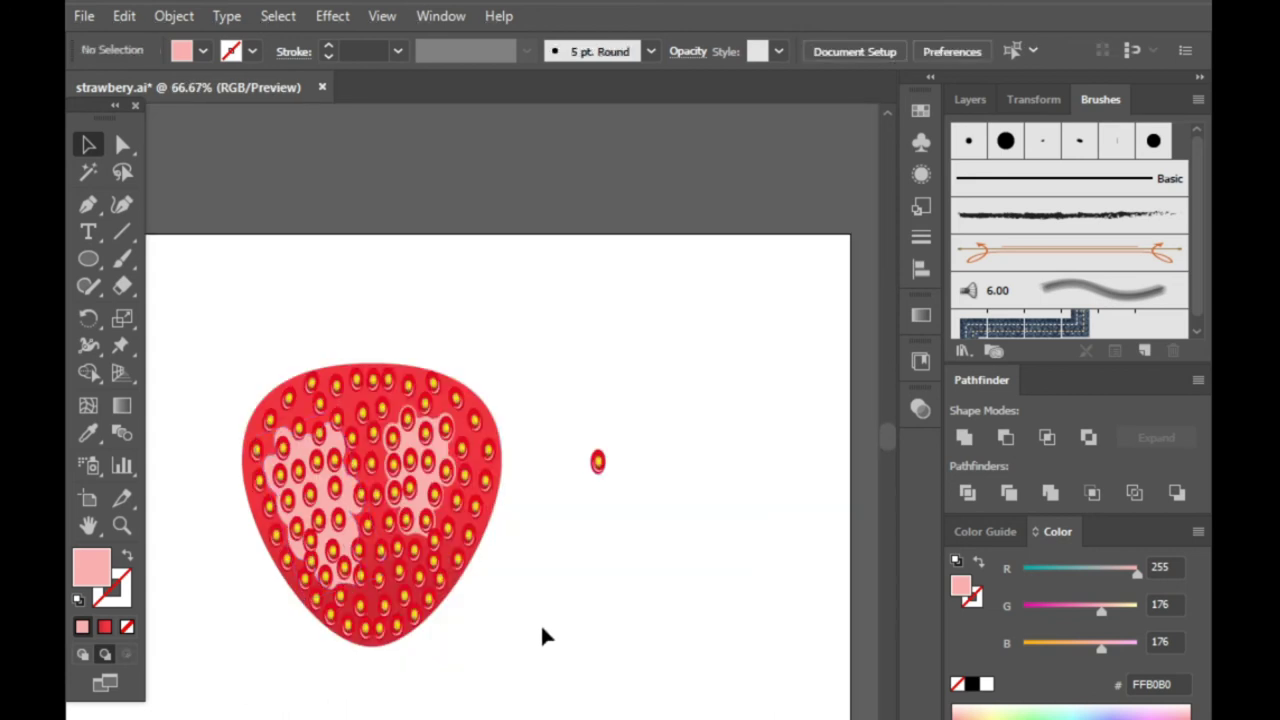
pyautogui.scroll(-3, 539, 622)
pyautogui.scroll(1, 455, 525)
pyautogui.scroll(1, 462, 505)
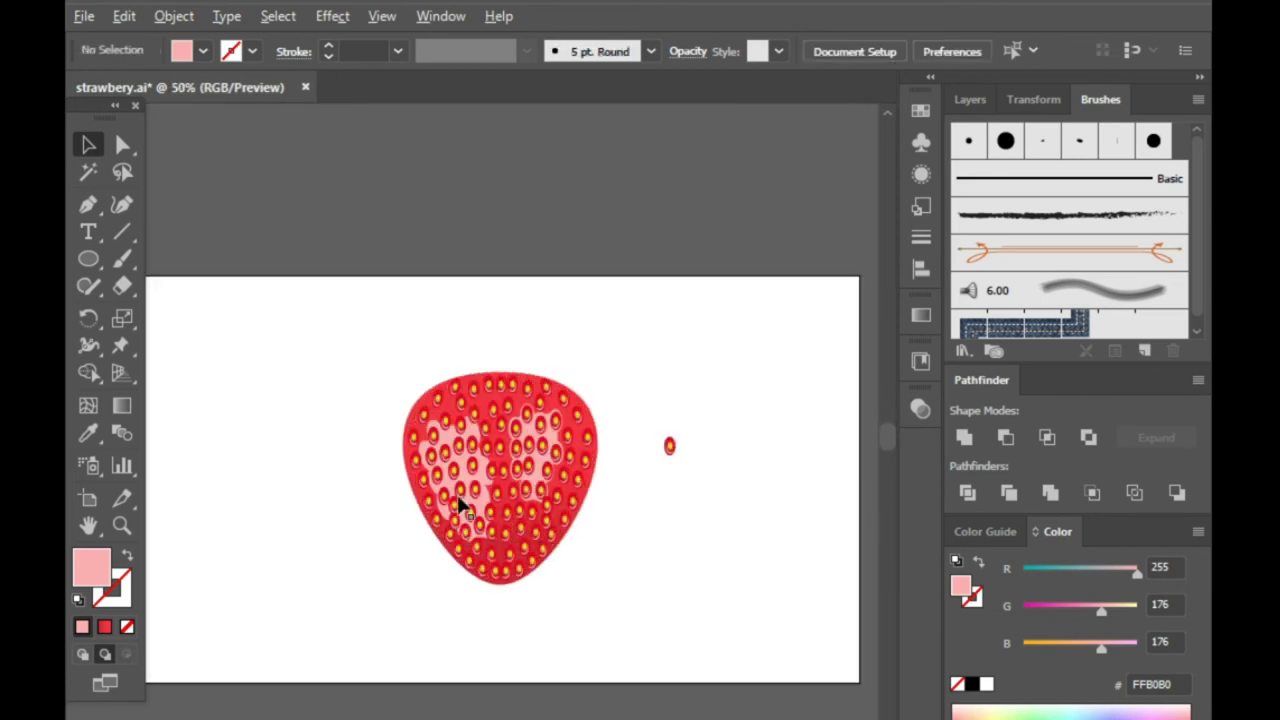
pyautogui.scroll(3, 466, 475)
pyautogui.scroll(1, 417, 471)
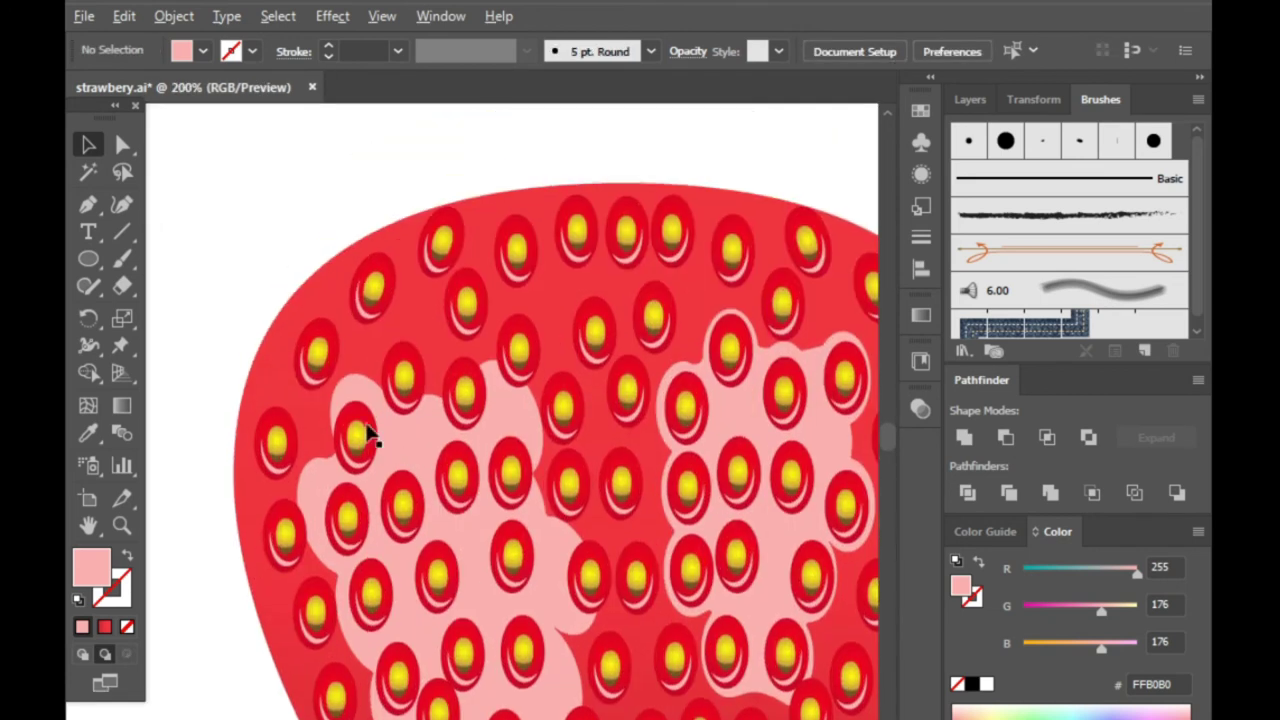
pyautogui.scroll(2, 366, 440)
pyautogui.moveTo(375, 477); pyautogui.dragTo(377, 447)
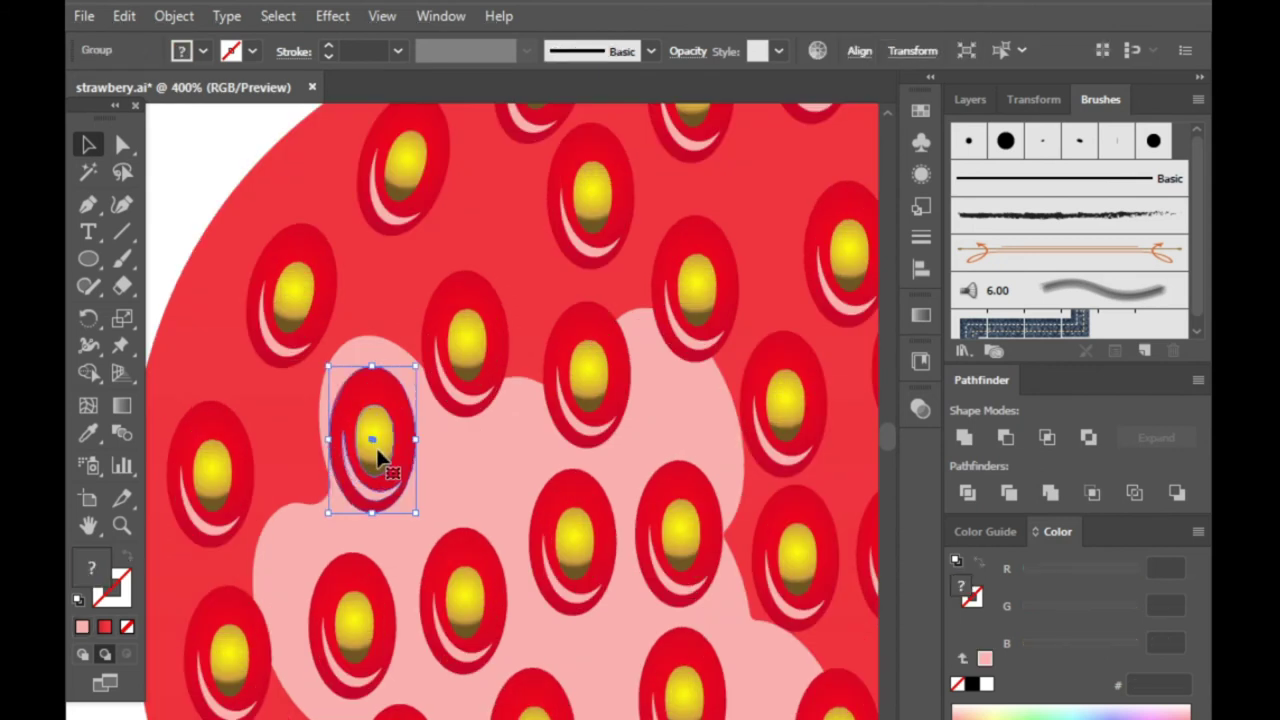
# - Move the lower-left seed onto the pink patch and adjust neighbouring seeds
pyautogui.scroll(-1, 466, 368)
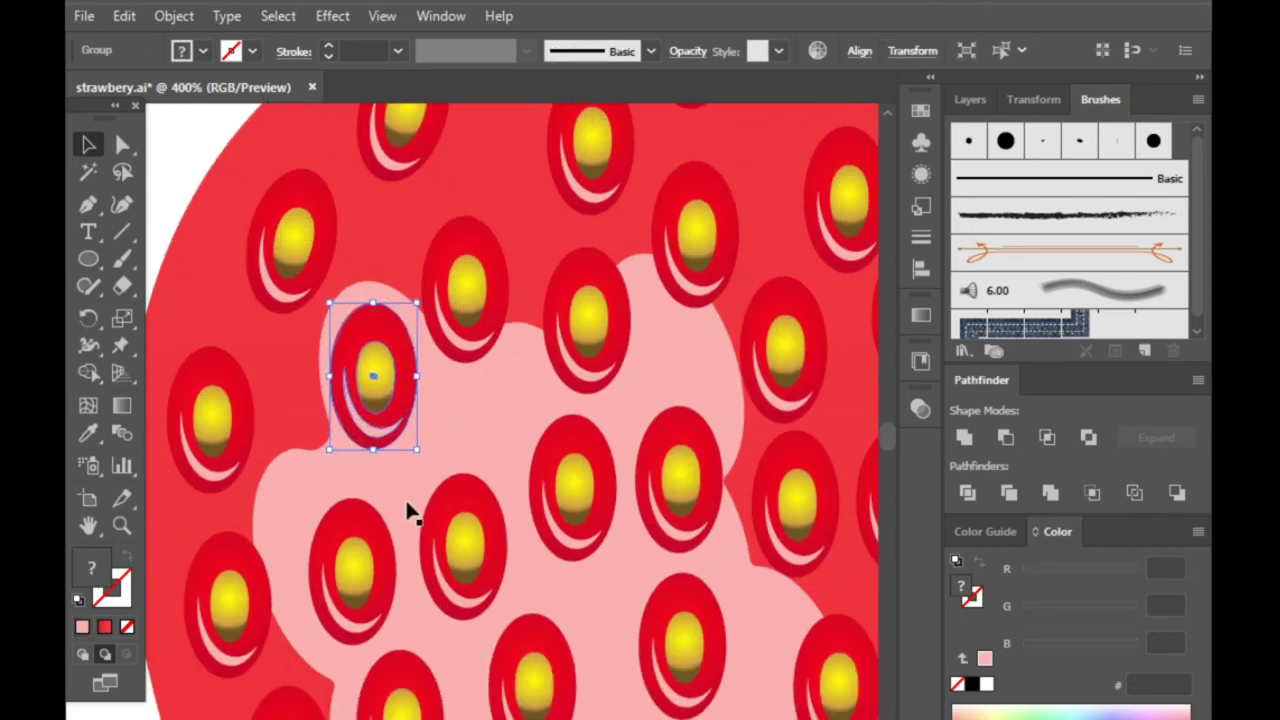
pyautogui.click(226, 602)
pyautogui.moveTo(209, 612); pyautogui.dragTo(314, 541)
pyautogui.scroll(-2, 478, 570)
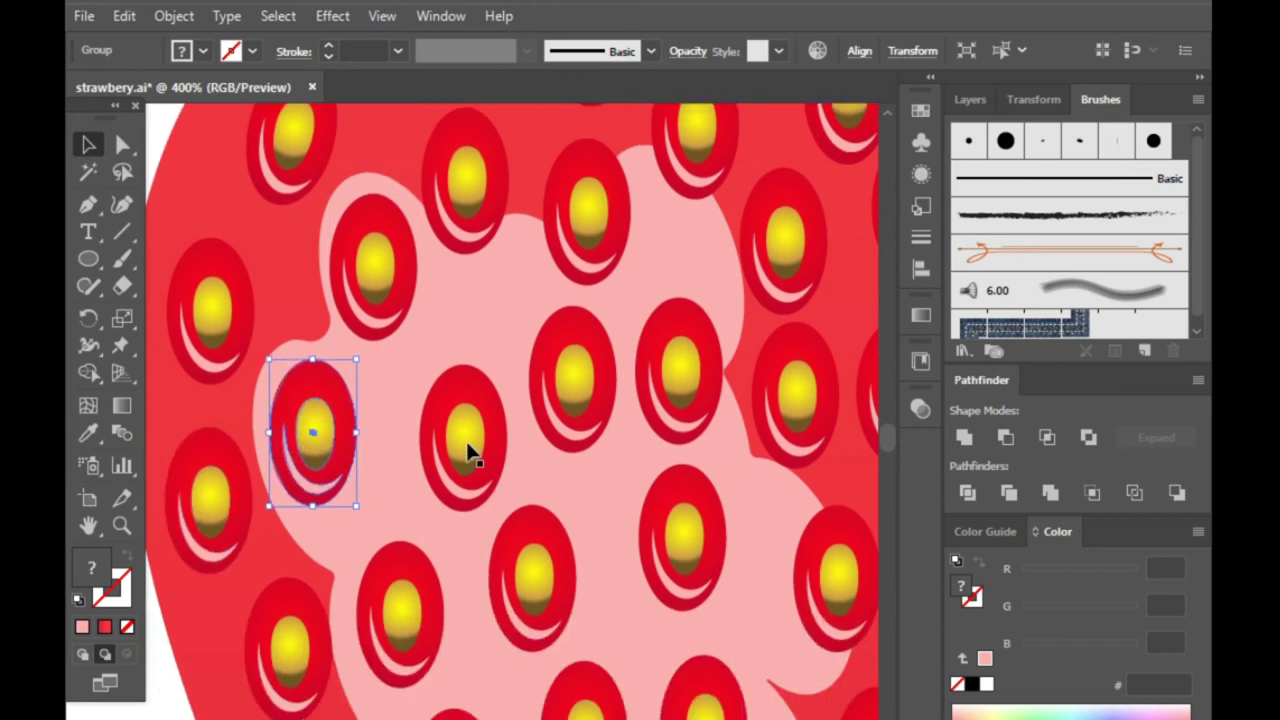
pyautogui.moveTo(354, 430); pyautogui.dragTo(467, 450)
pyautogui.moveTo(507, 340); pyautogui.dragTo(503, 337)
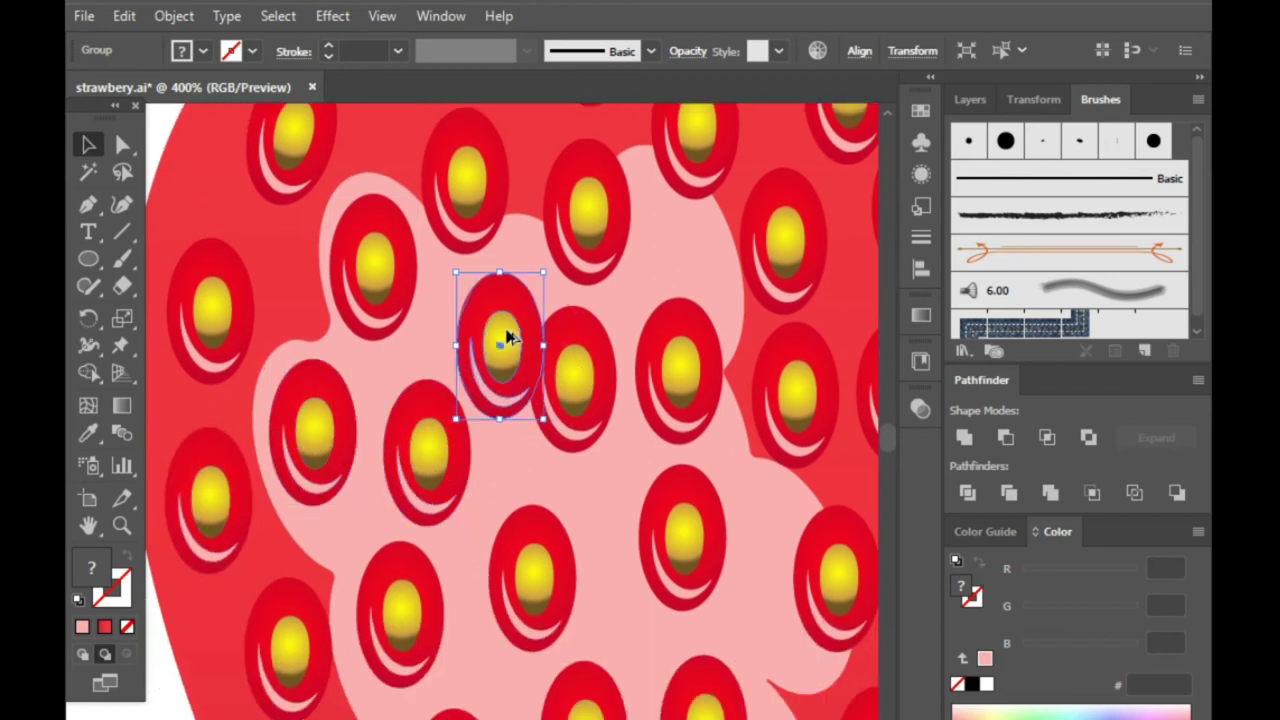
pyautogui.scroll(-2, 567, 360)
pyautogui.moveTo(576, 287)
pyautogui.mouseDown()
pyautogui.moveTo(593, 316)
pyautogui.moveTo(586, 339)
pyautogui.mouseUp()
# - Shift several seeds up and left to fill gaps across the patch
pyautogui.moveTo(527, 435); pyautogui.dragTo(505, 412)
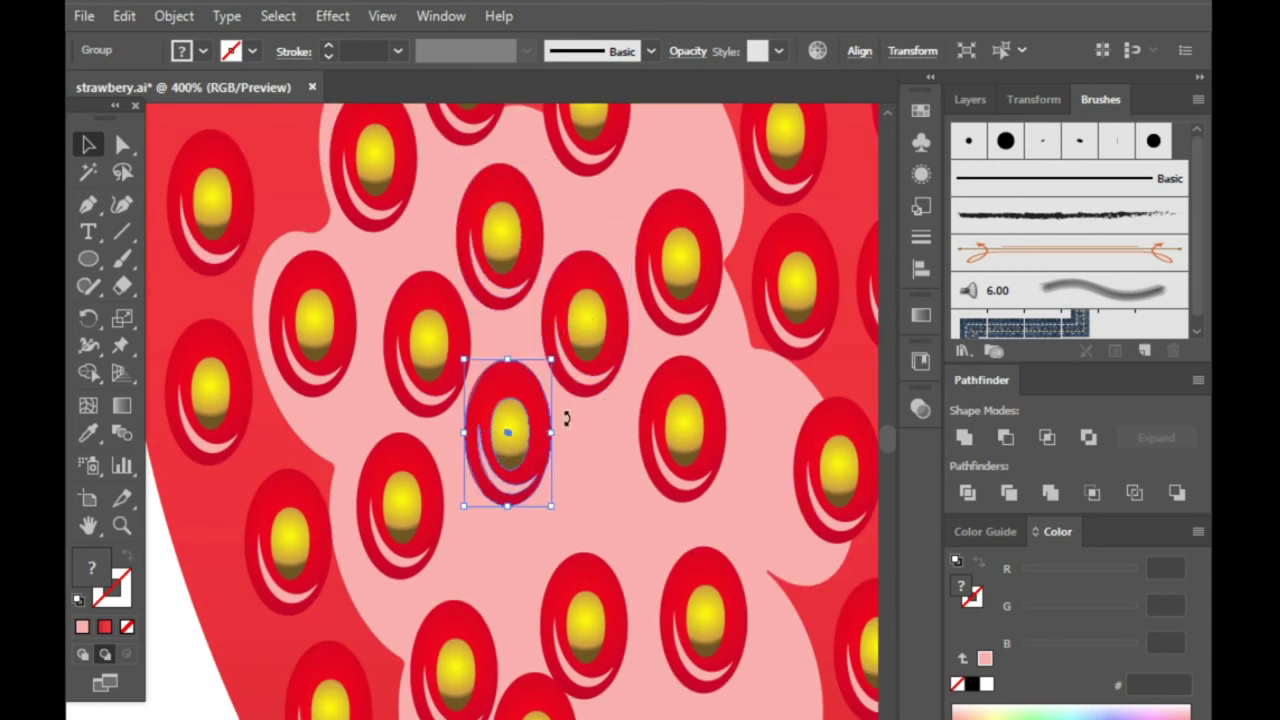
pyautogui.scroll(2, 606, 260)
pyautogui.moveTo(678, 250); pyautogui.dragTo(712, 228)
pyautogui.scroll(2, 690, 245)
pyautogui.scroll(2, 697, 250)
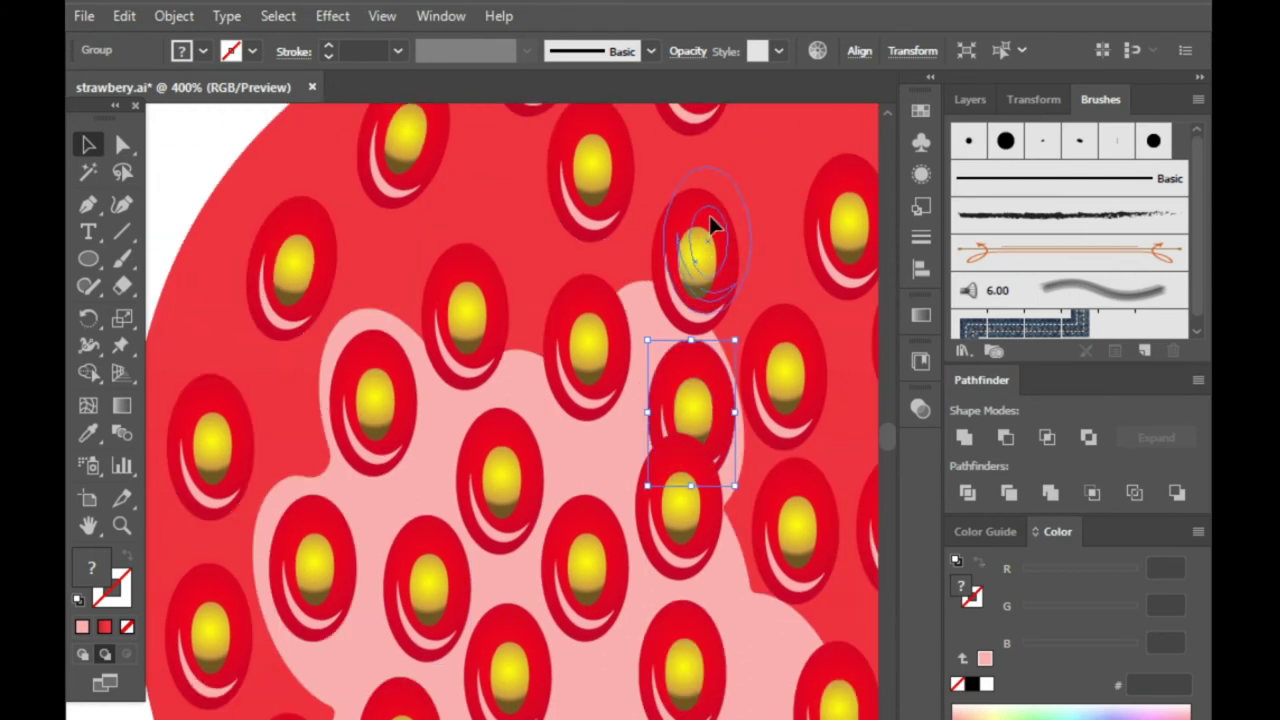
pyautogui.click(595, 365)
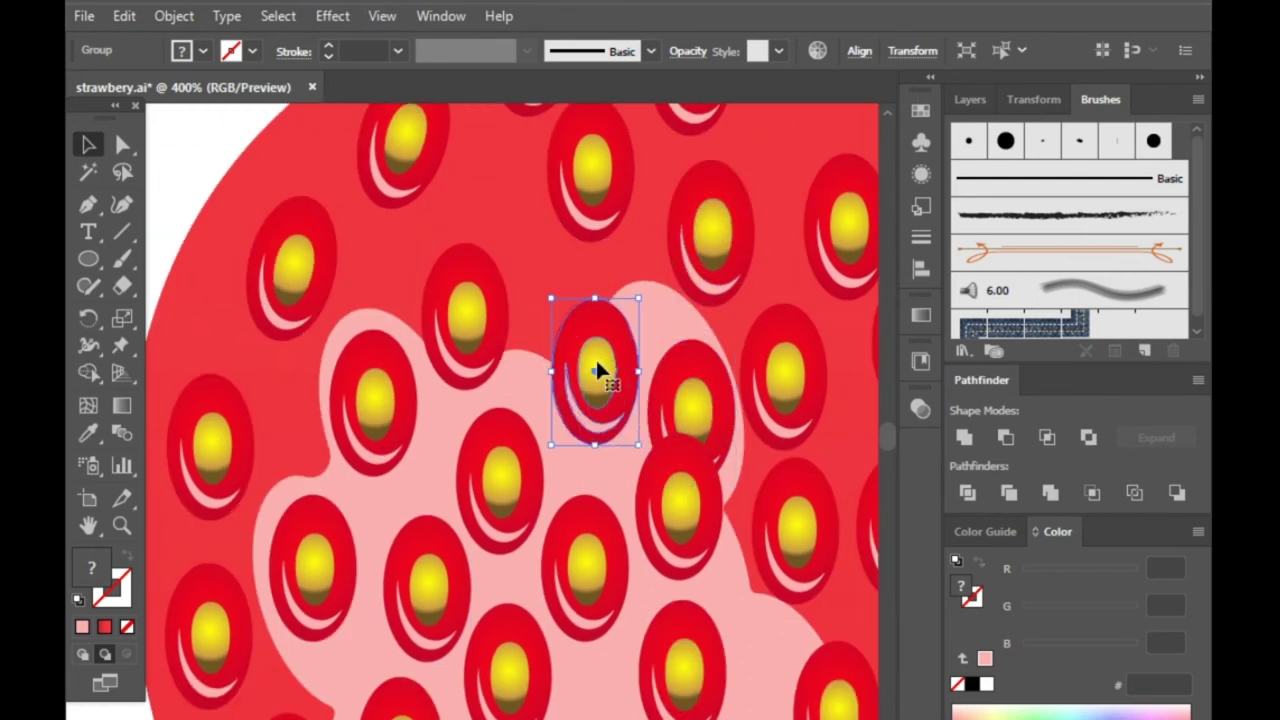
pyautogui.moveTo(600, 357); pyautogui.dragTo(562, 283)
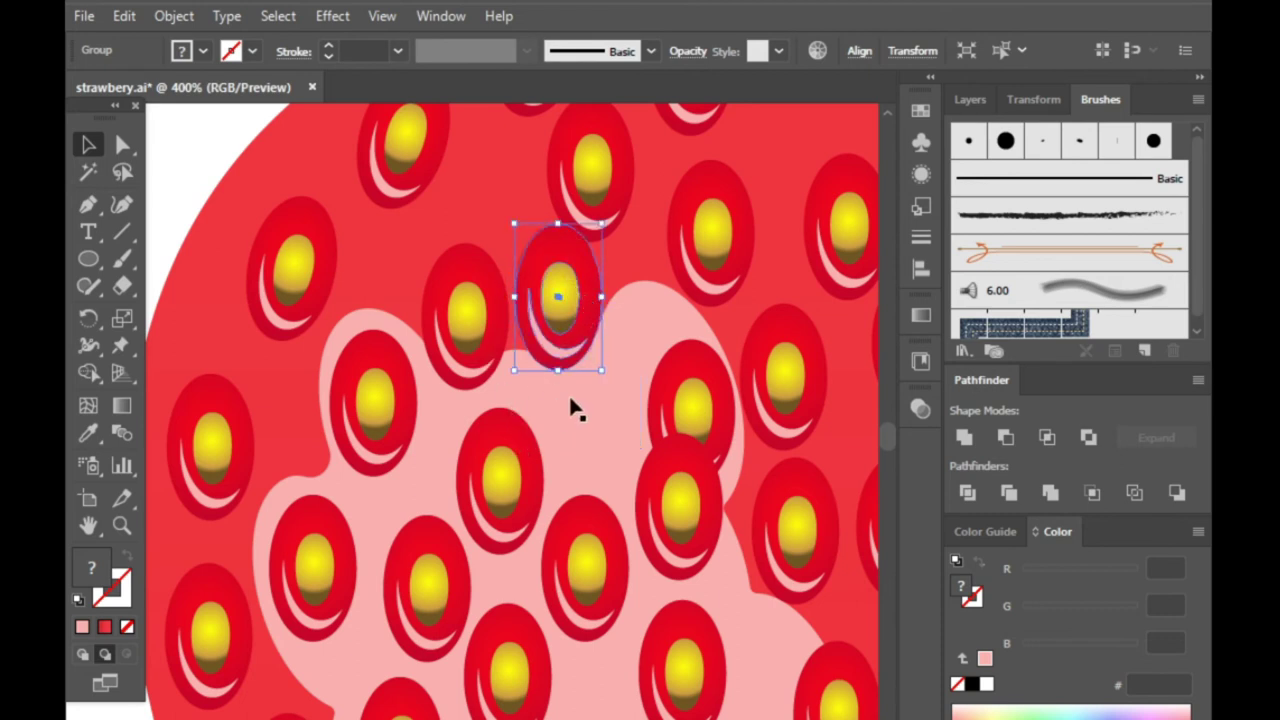
# - Delete the selected element and drop two more seeds into remaining gaps on the patch
pyautogui.press('Delete')
pyautogui.moveTo(501, 465)
pyautogui.mouseDown()
pyautogui.moveTo(530, 432)
pyautogui.moveTo(521, 426)
pyautogui.mouseUp()
pyautogui.moveTo(686, 402); pyautogui.dragTo(651, 345)
pyautogui.scroll(-2, 686, 451)
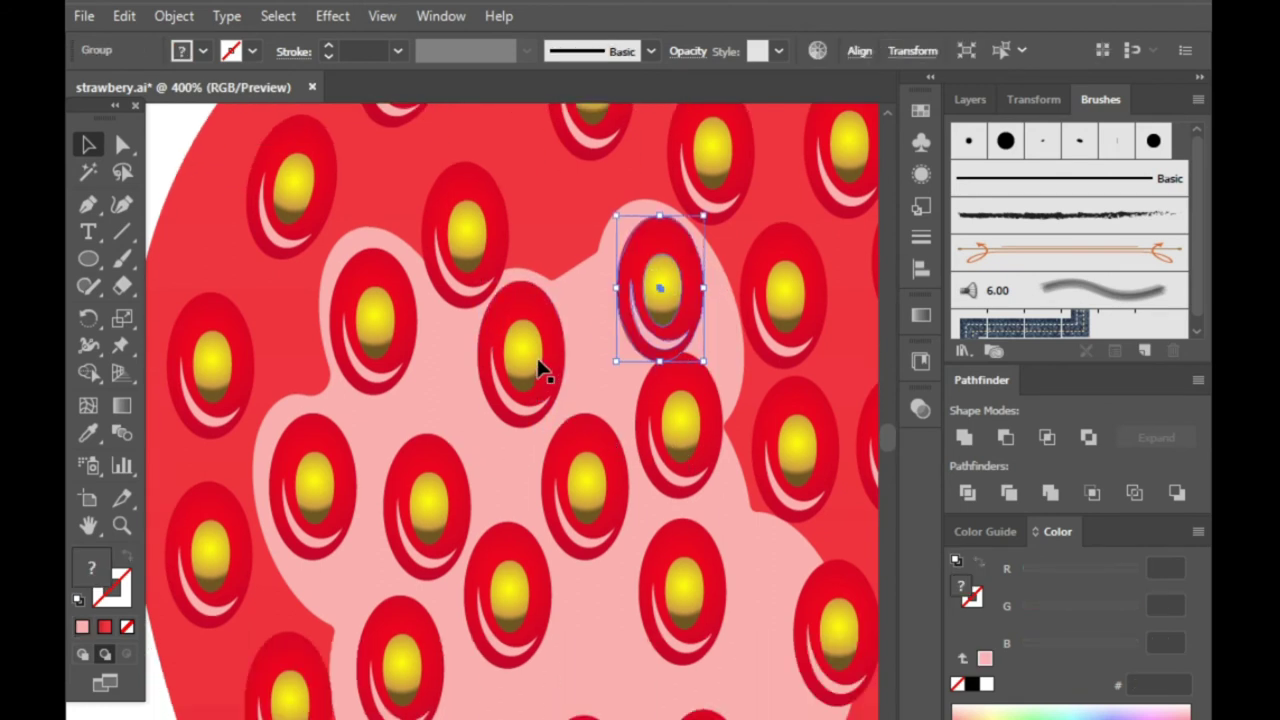
pyautogui.scroll(1, 486, 429)
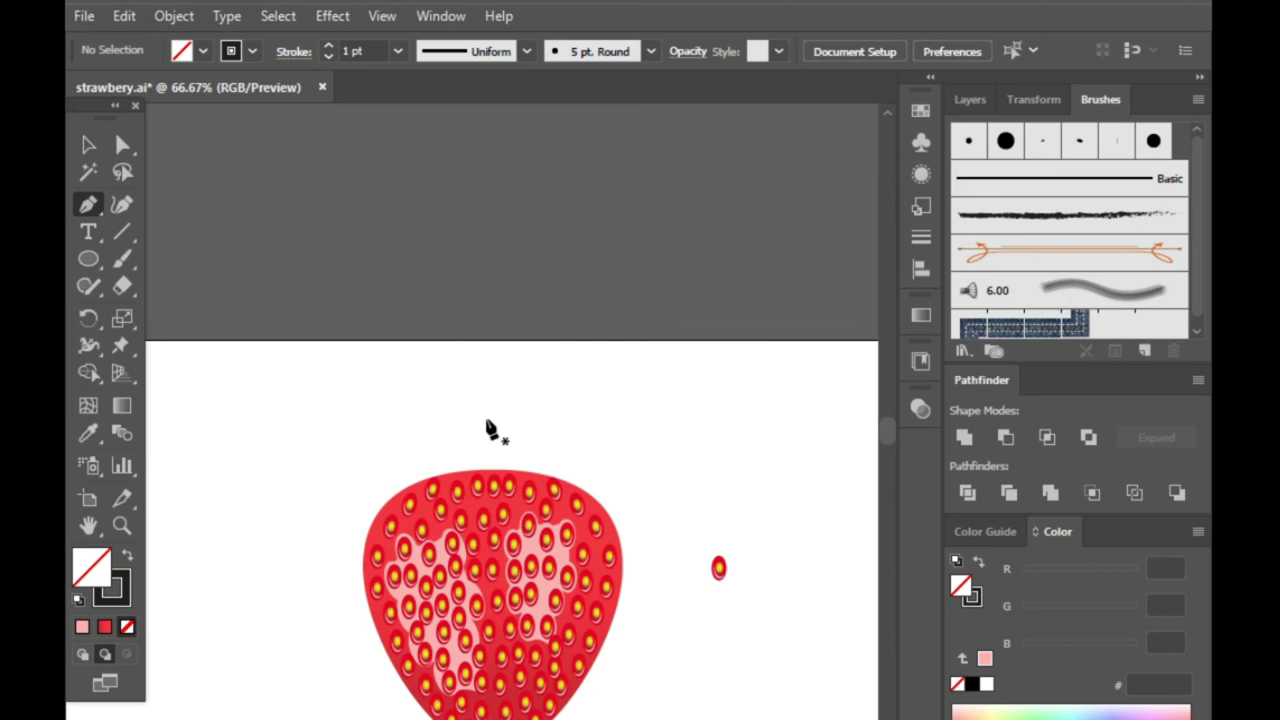
# - Pen-draw the stem from the berry top, curving up to a pointed tip and back down
pyautogui.click(487, 471)
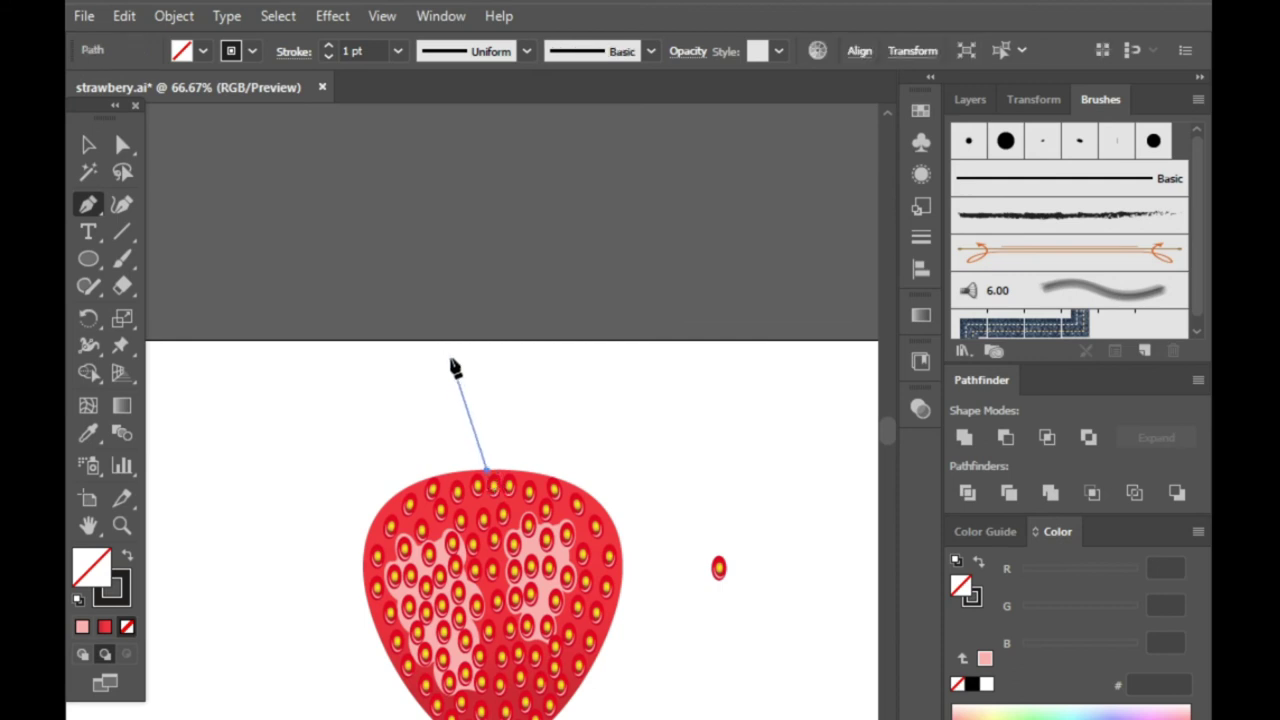
pyautogui.moveTo(411, 358); pyautogui.dragTo(407, 346)
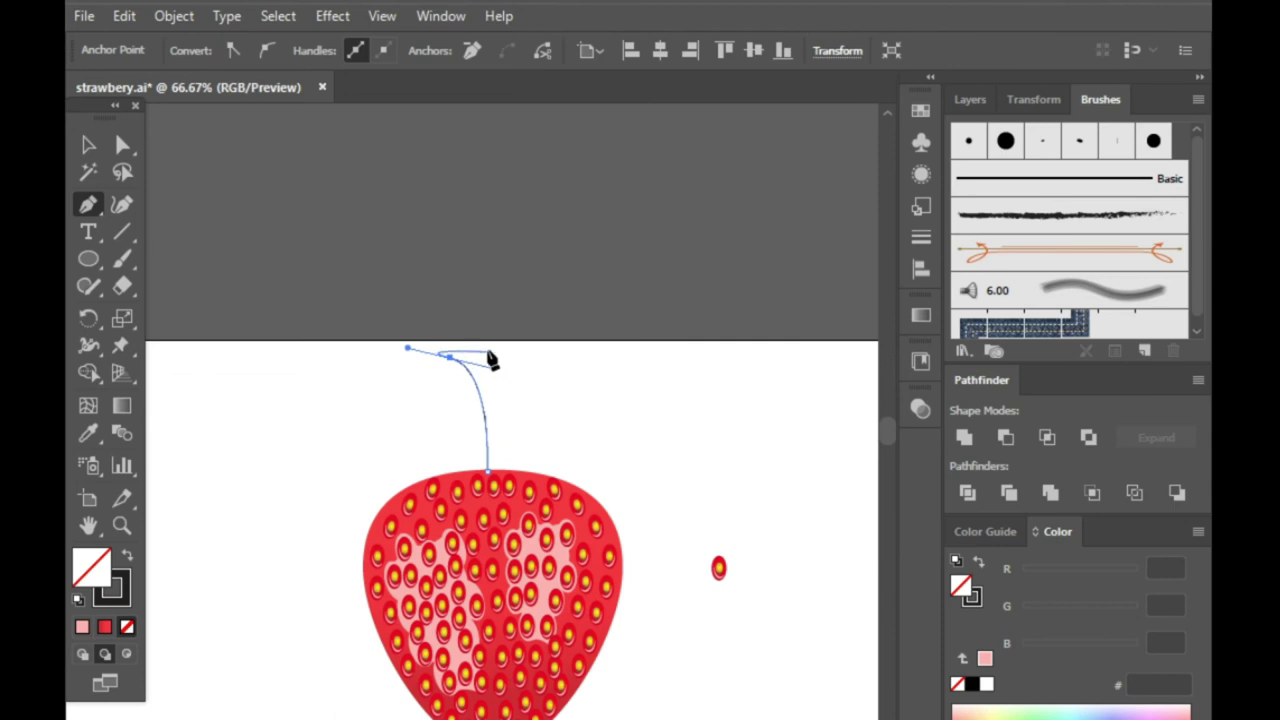
pyautogui.scroll(2, 468, 345)
pyautogui.click(427, 372)
pyautogui.click(459, 340)
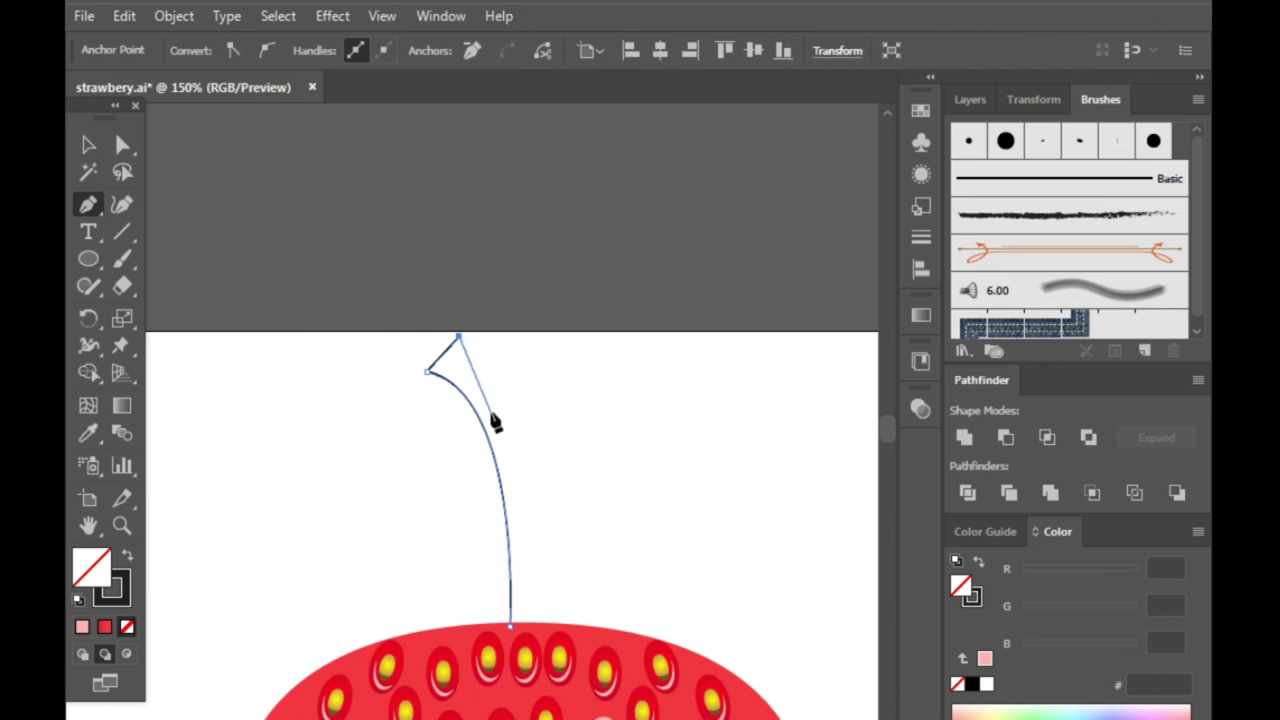
pyautogui.scroll(-2, 510, 445)
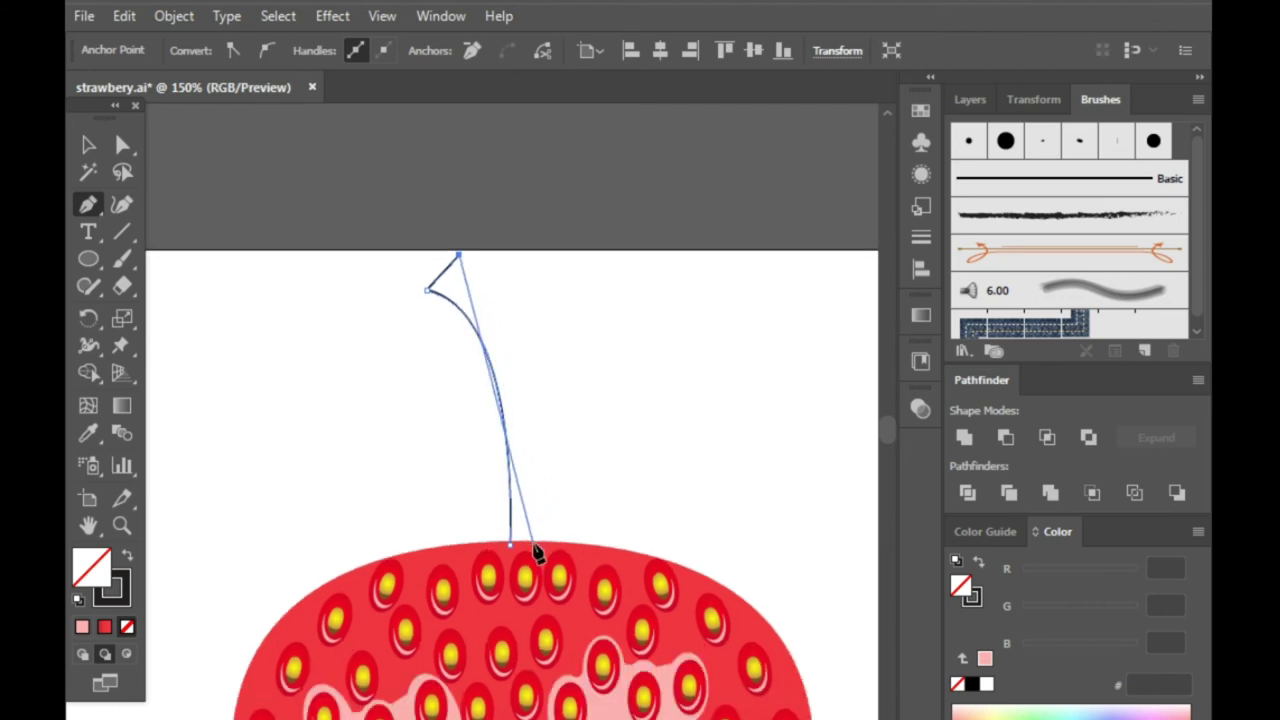
pyautogui.moveTo(527, 544); pyautogui.dragTo(515, 658)
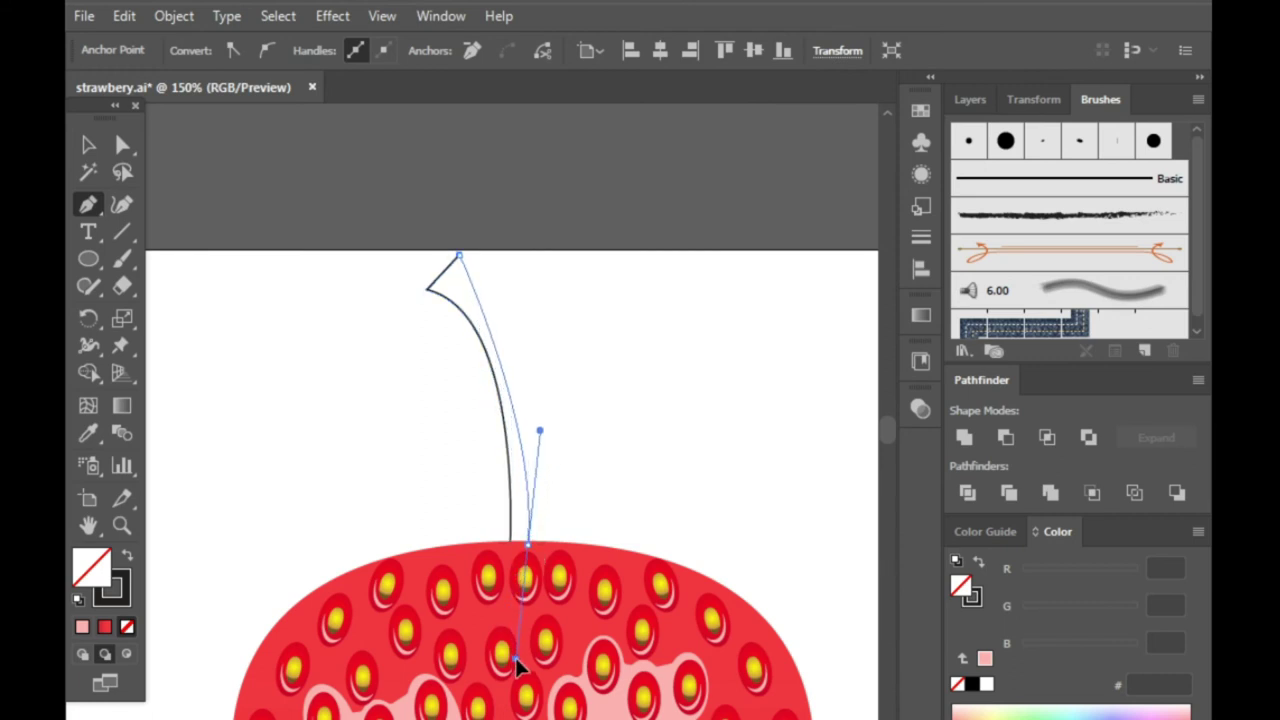
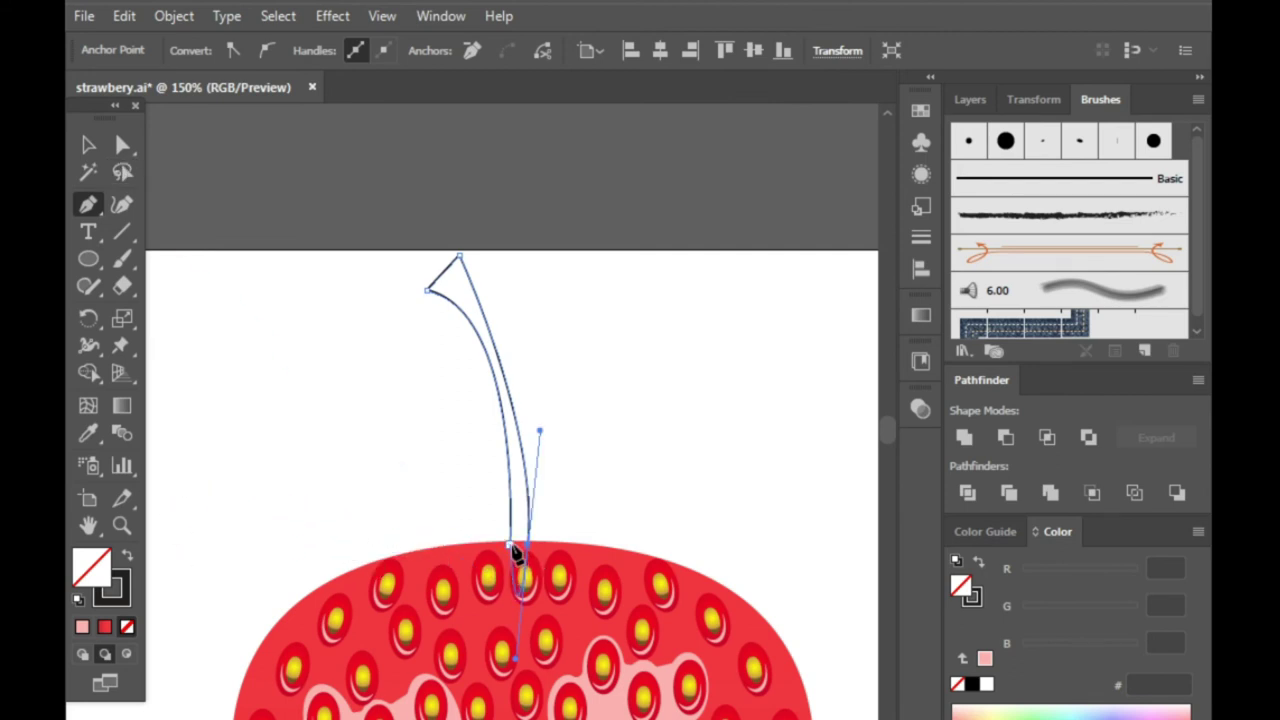
# - Complete the stem path with a sharp base anchor and settle it onto the strawberry's top
pyautogui.click(528, 545)
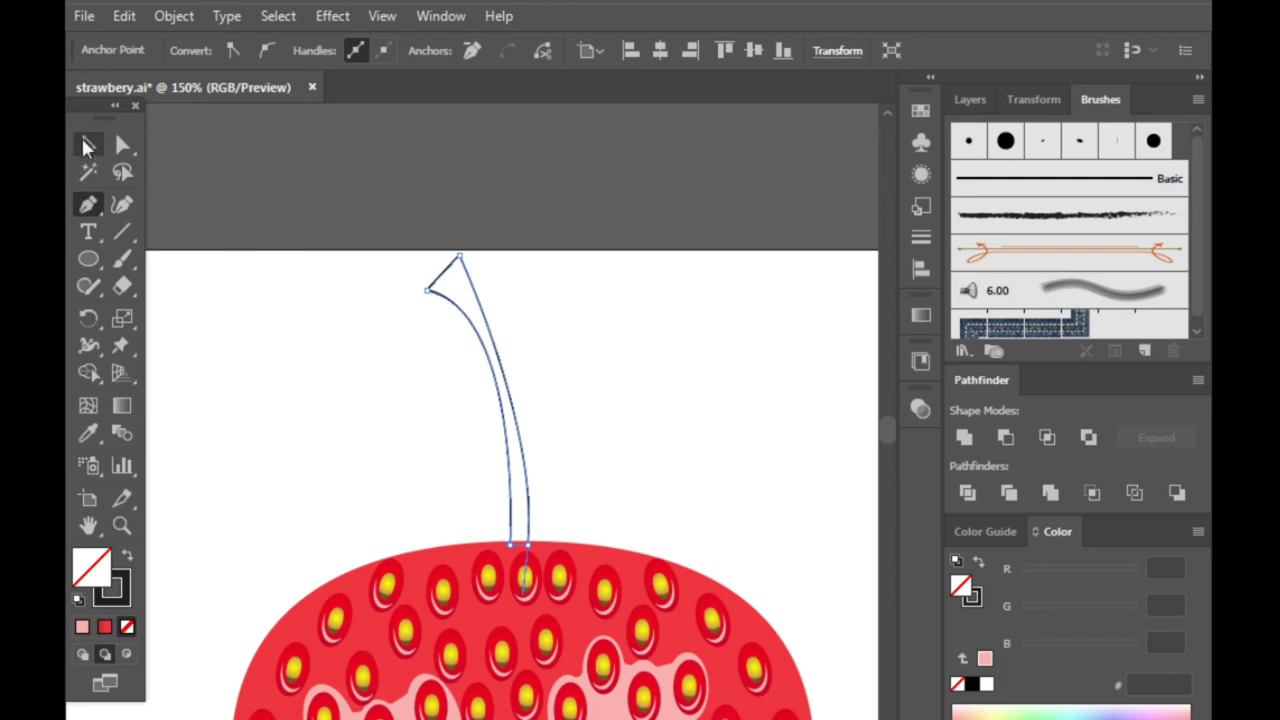
pyautogui.click(86, 146)
pyautogui.scroll(3, 520, 545)
pyautogui.scroll(1, 520, 545)
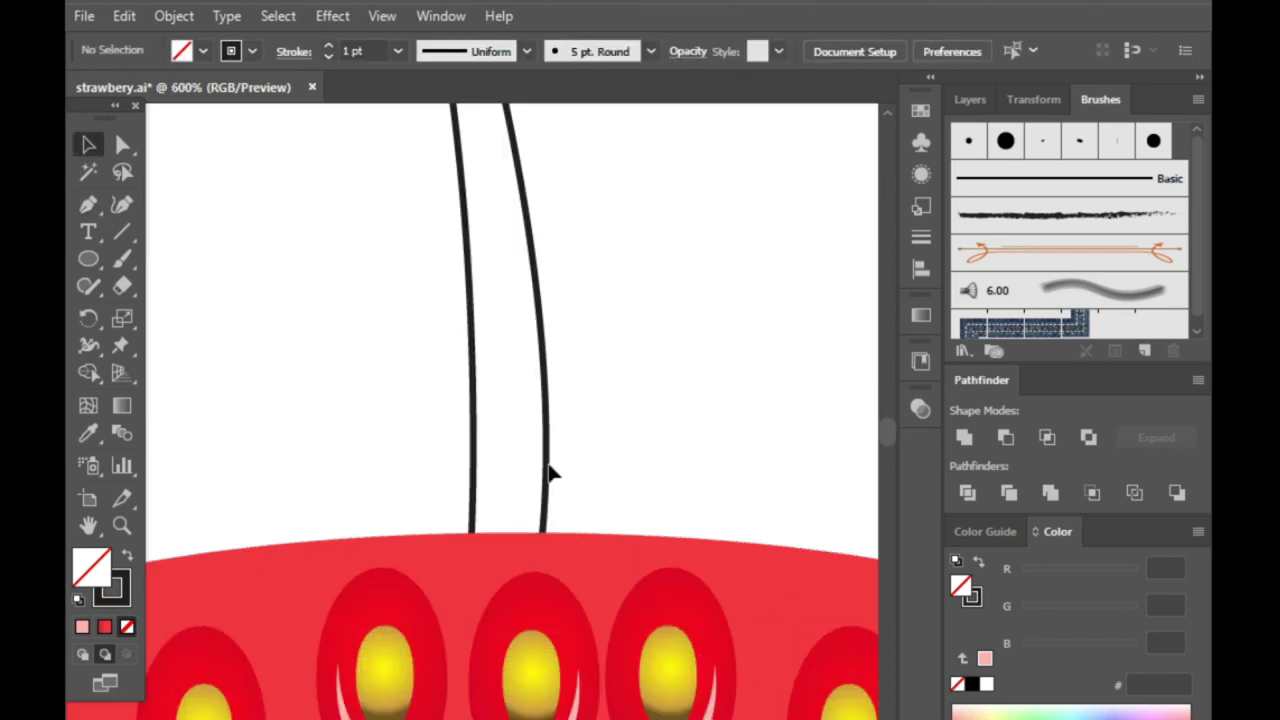
pyautogui.moveTo(549, 474); pyautogui.dragTo(546, 385)
pyautogui.hotkey('ctrl', 'z')
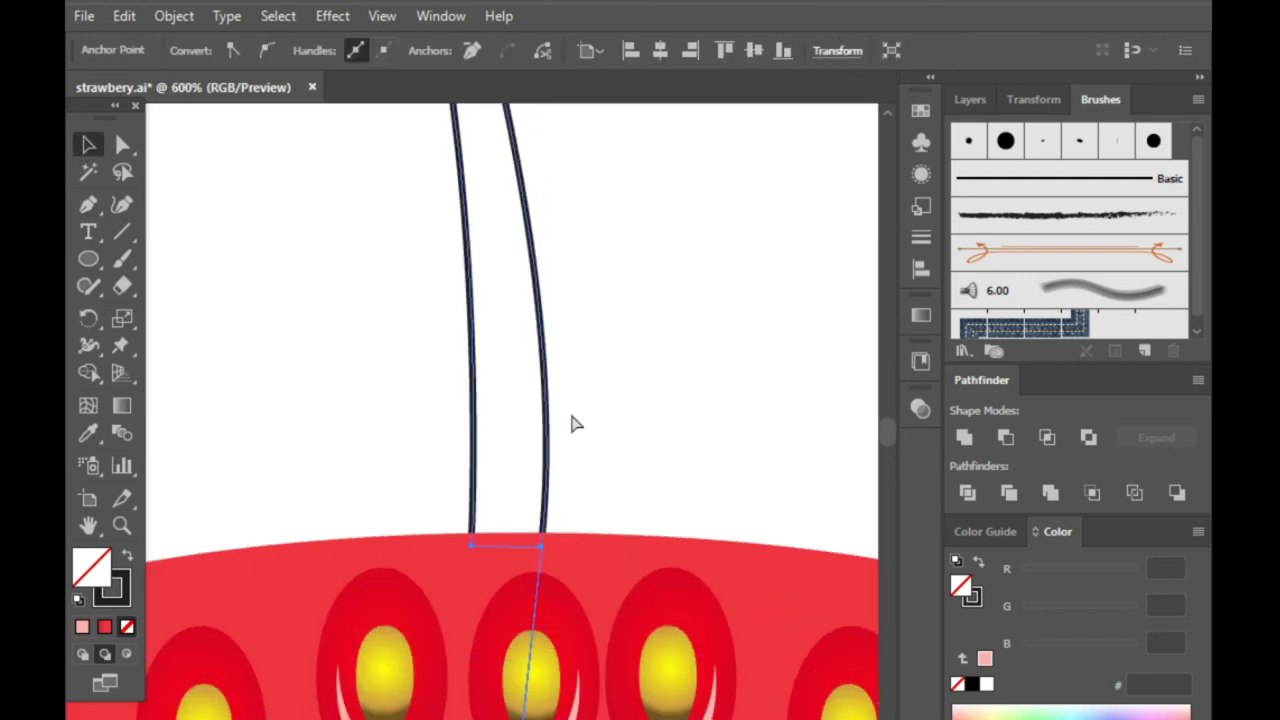
pyautogui.scroll(-2, 443, 500)
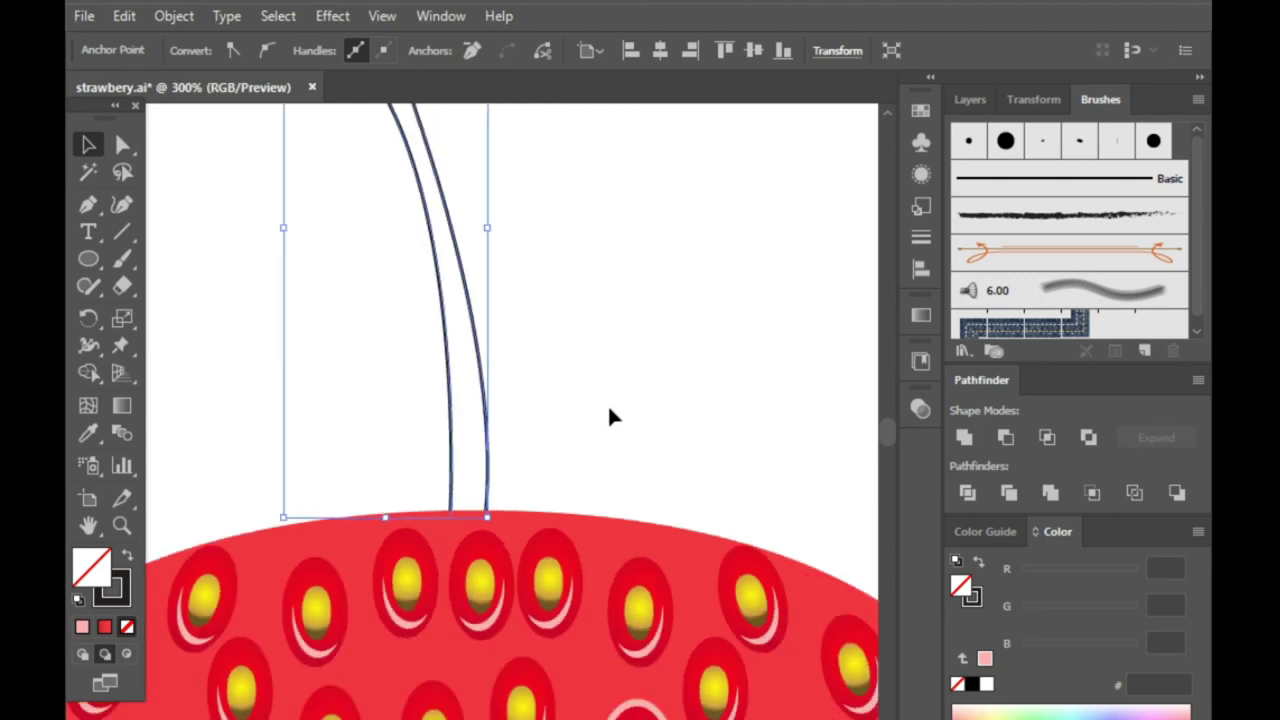
pyautogui.scroll(1, 607, 403)
pyautogui.moveTo(486, 466); pyautogui.dragTo(486, 389)
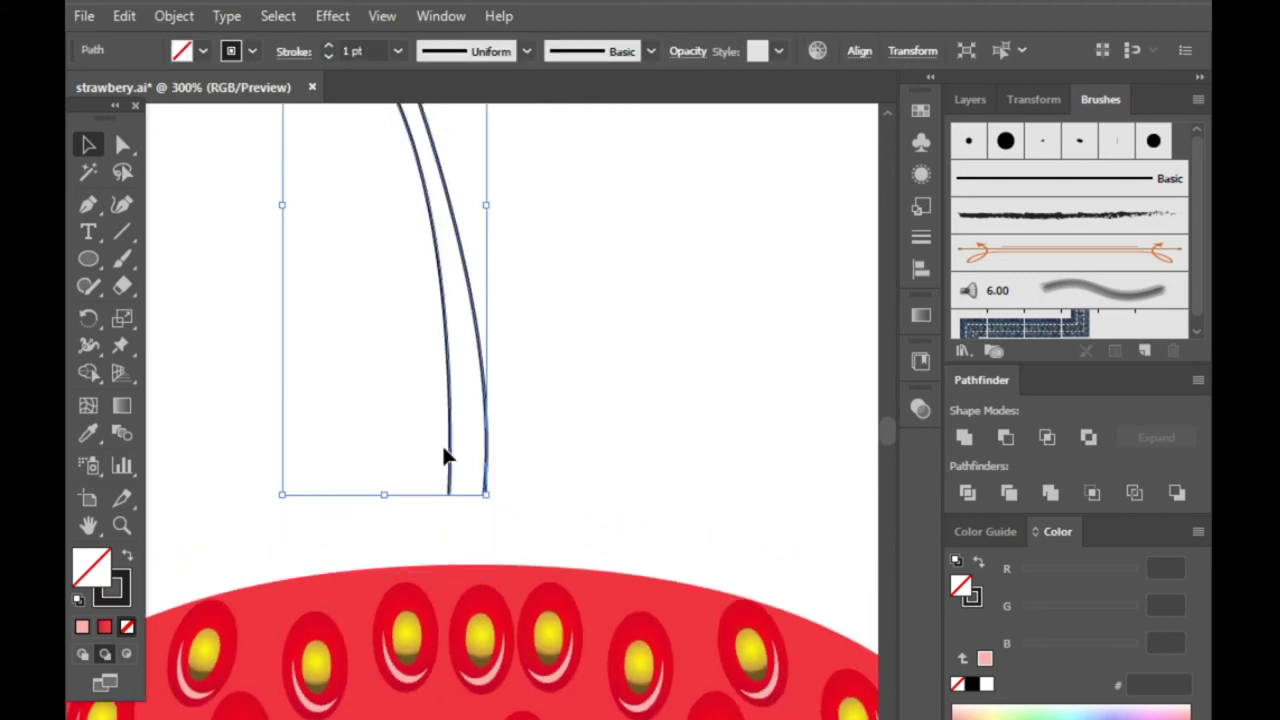
pyautogui.moveTo(486, 436); pyautogui.dragTo(496, 510)
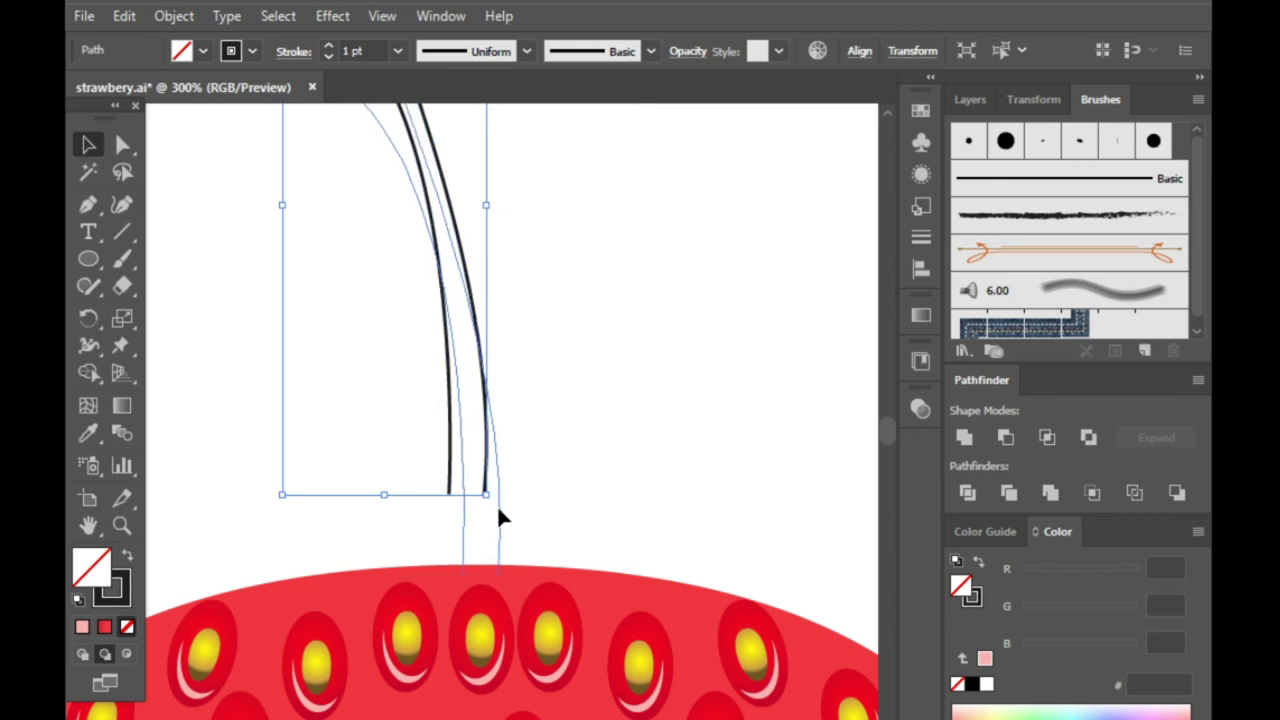
# - Apply an option from the stem's context menu and nudge the stem into place
pyautogui.rightClick(496, 511)
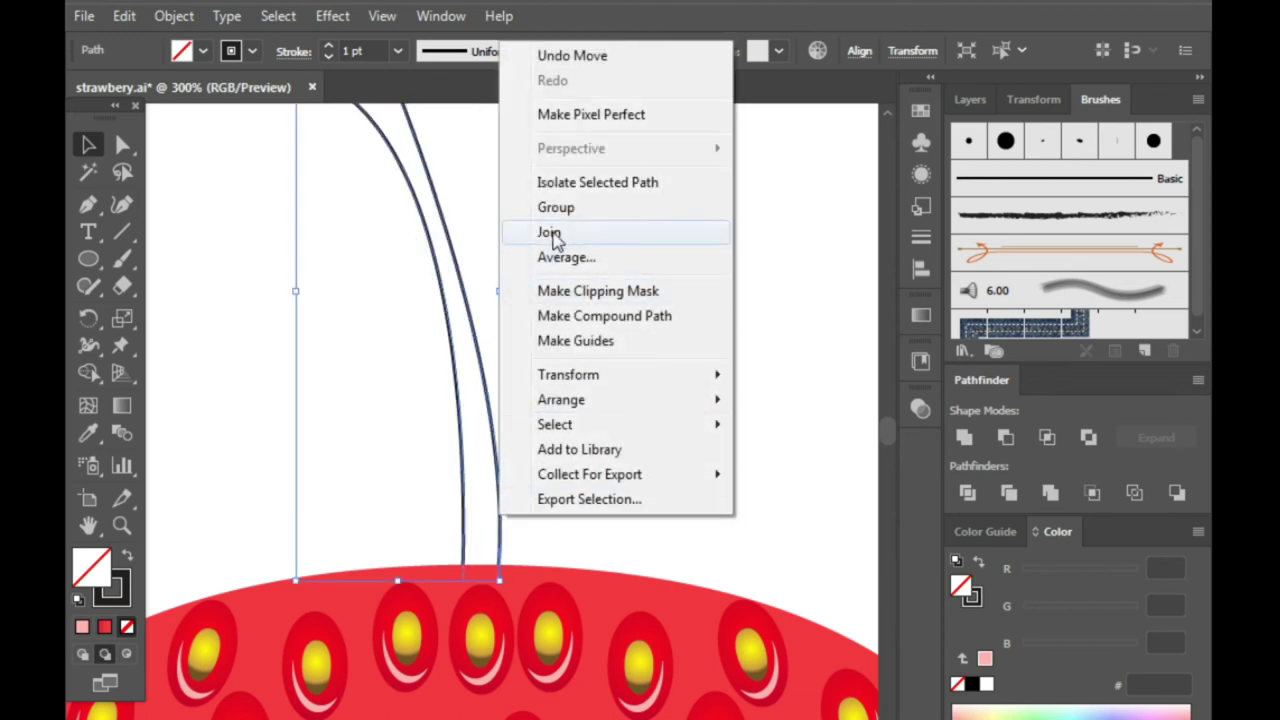
pyautogui.click(555, 232)
pyautogui.click(507, 404)
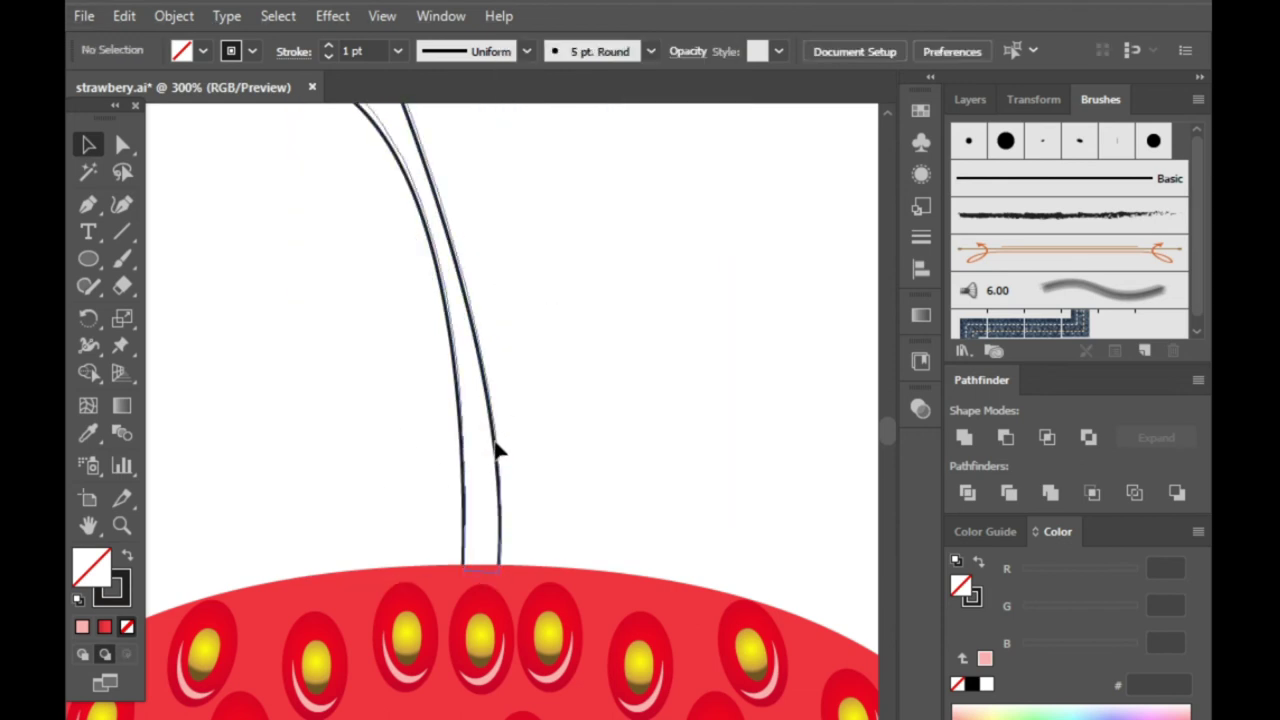
pyautogui.moveTo(500, 450); pyautogui.dragTo(500, 426)
pyautogui.scroll(2, 511, 443)
pyautogui.moveTo(494, 506); pyautogui.dragTo(508, 558)
# - Switch to Draw Normal and swap the stem's fill and stroke for a dark #221F1F fill
pyautogui.click(82, 654)
pyautogui.click(621, 497)
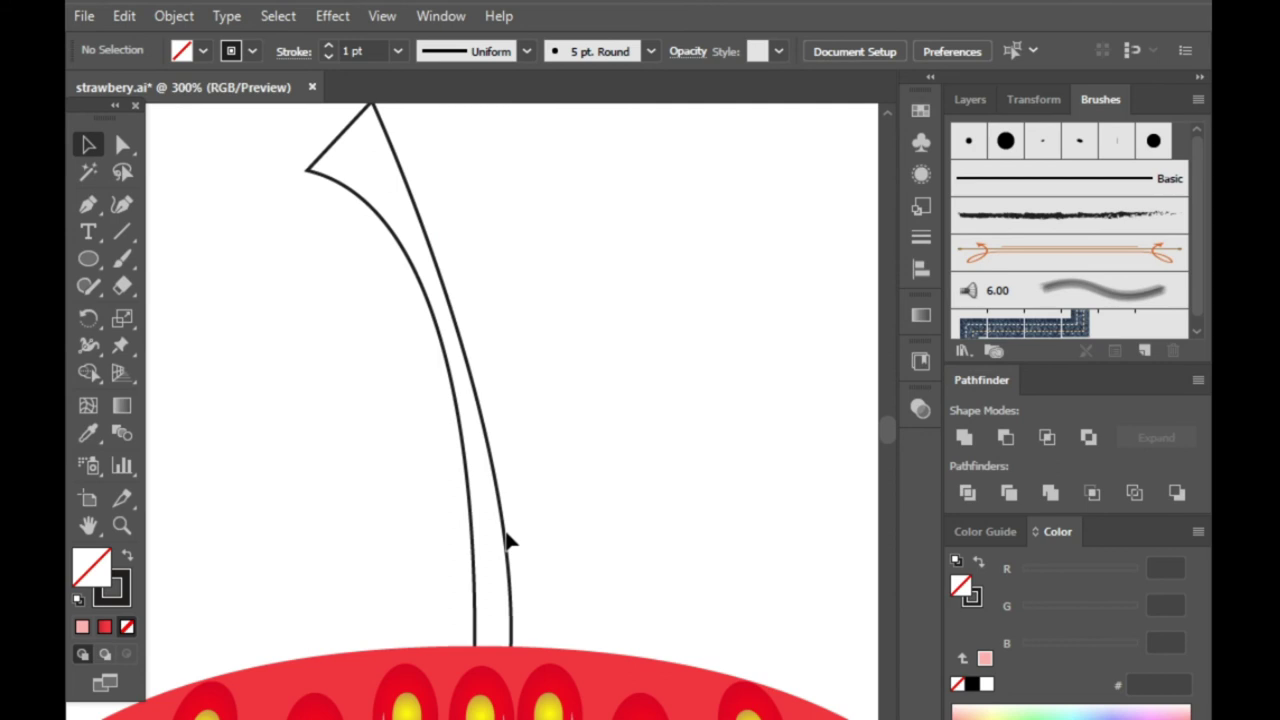
pyautogui.click(506, 537)
pyautogui.click(507, 541)
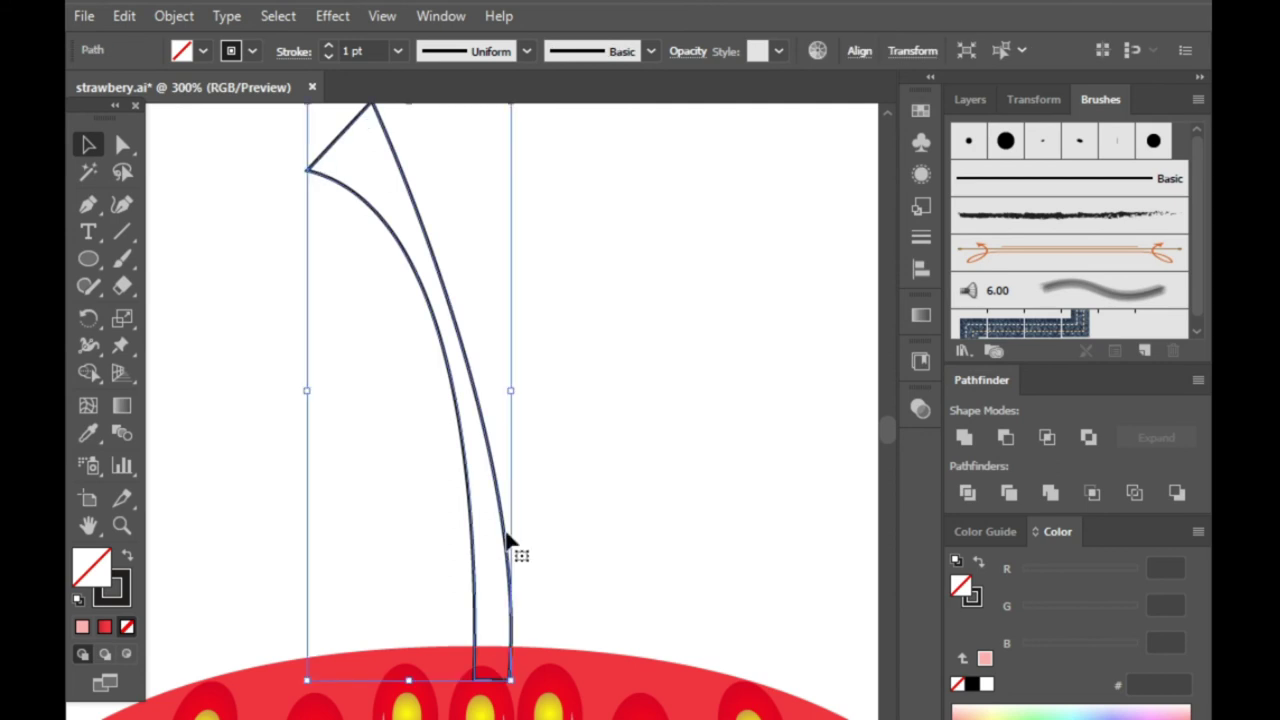
pyautogui.scroll(-2, 335, 565)
pyautogui.click(127, 556)
pyautogui.scroll(-2, 430, 525)
pyautogui.scroll(-1, 461, 505)
# - Eyedropper the green gradient swatch (#76B60C to #2C871A) onto the stem
pyautogui.click(88, 432)
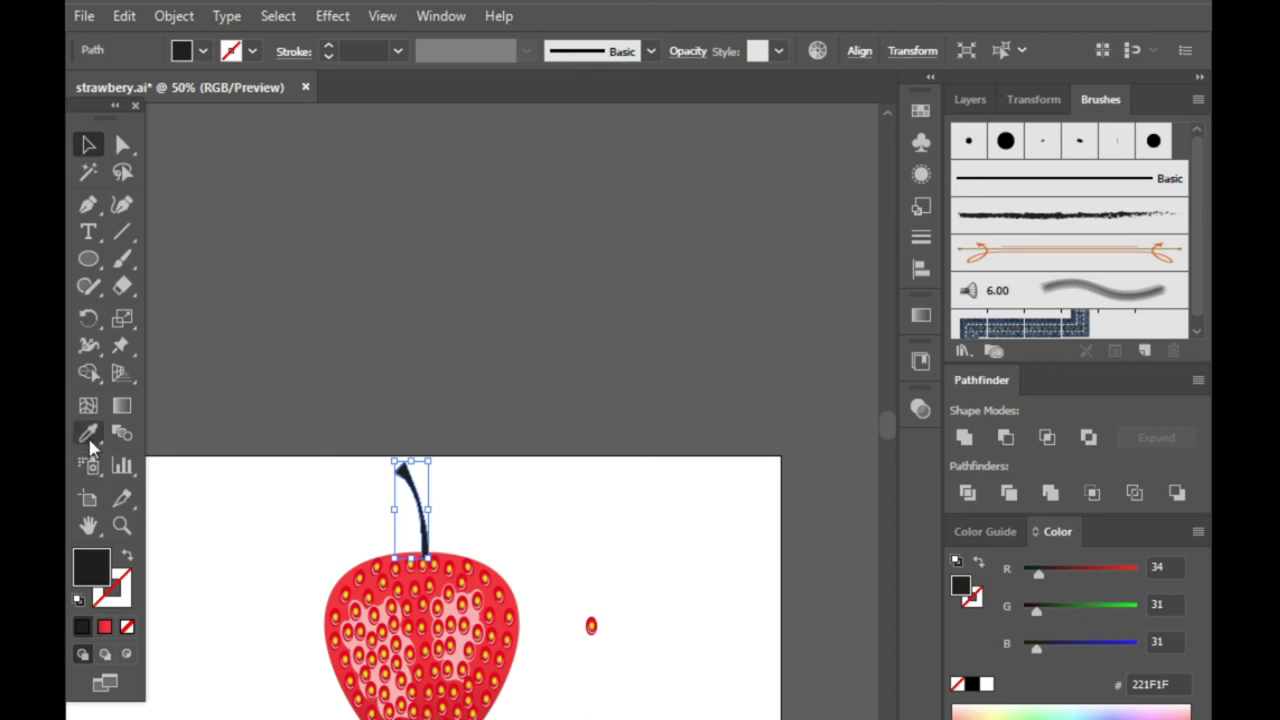
pyautogui.scroll(-2, 500, 503)
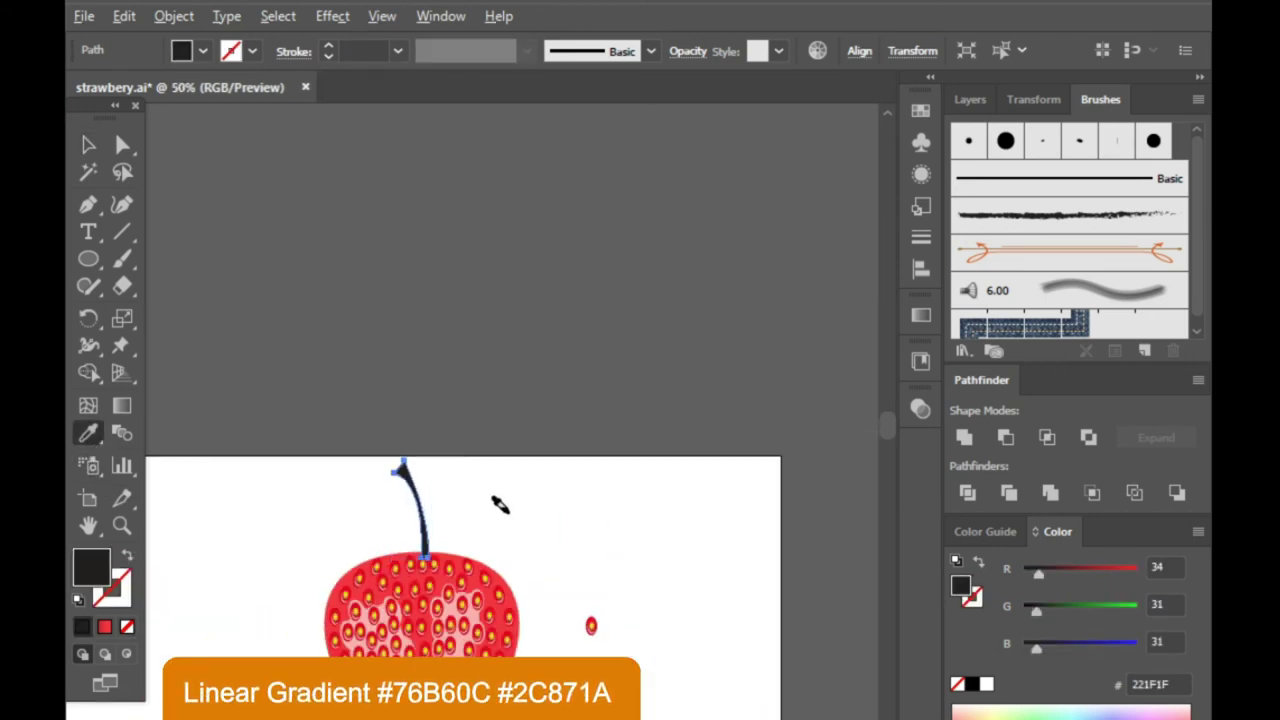
pyautogui.scroll(-2, 500, 500)
pyautogui.scroll(2, 450, 530)
pyautogui.click(334, 552)
pyautogui.click(88, 146)
# - Drag the stem's bottom anchor handle to reshape its base into a leaf-like tip
pyautogui.click(764, 438)
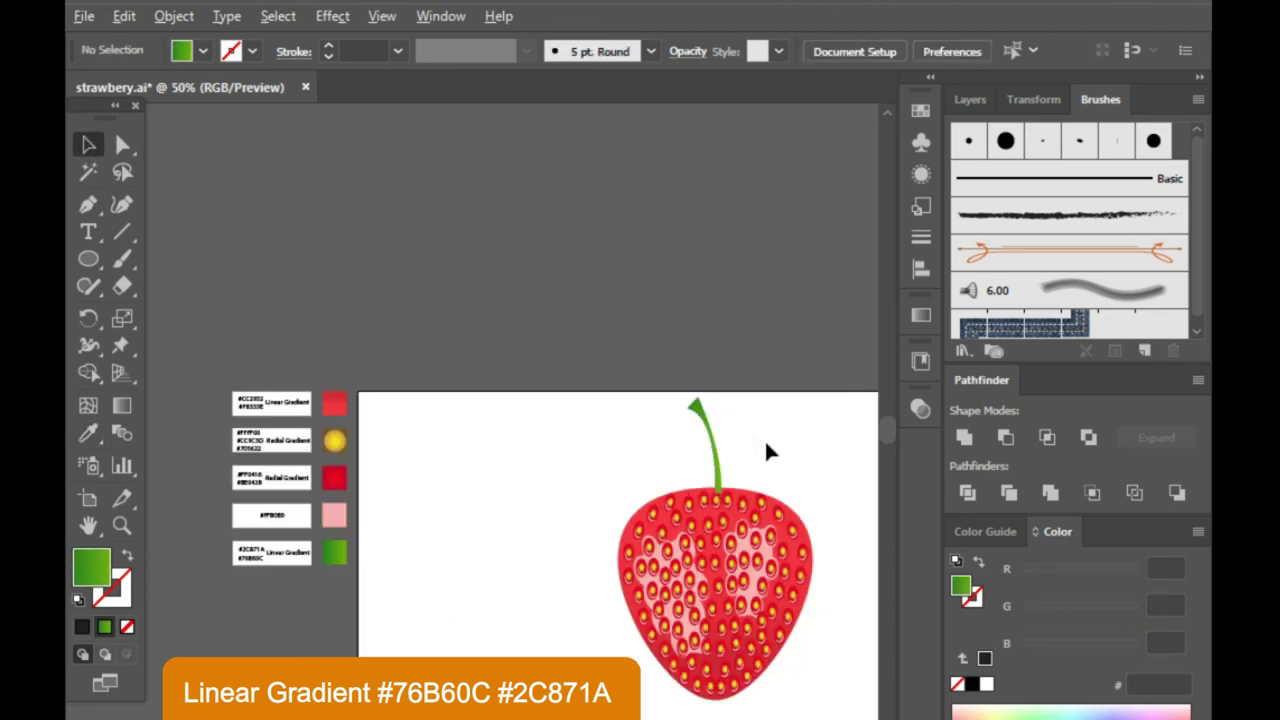
pyautogui.scroll(4, 764, 438)
pyautogui.click(557, 600)
pyautogui.click(122, 145)
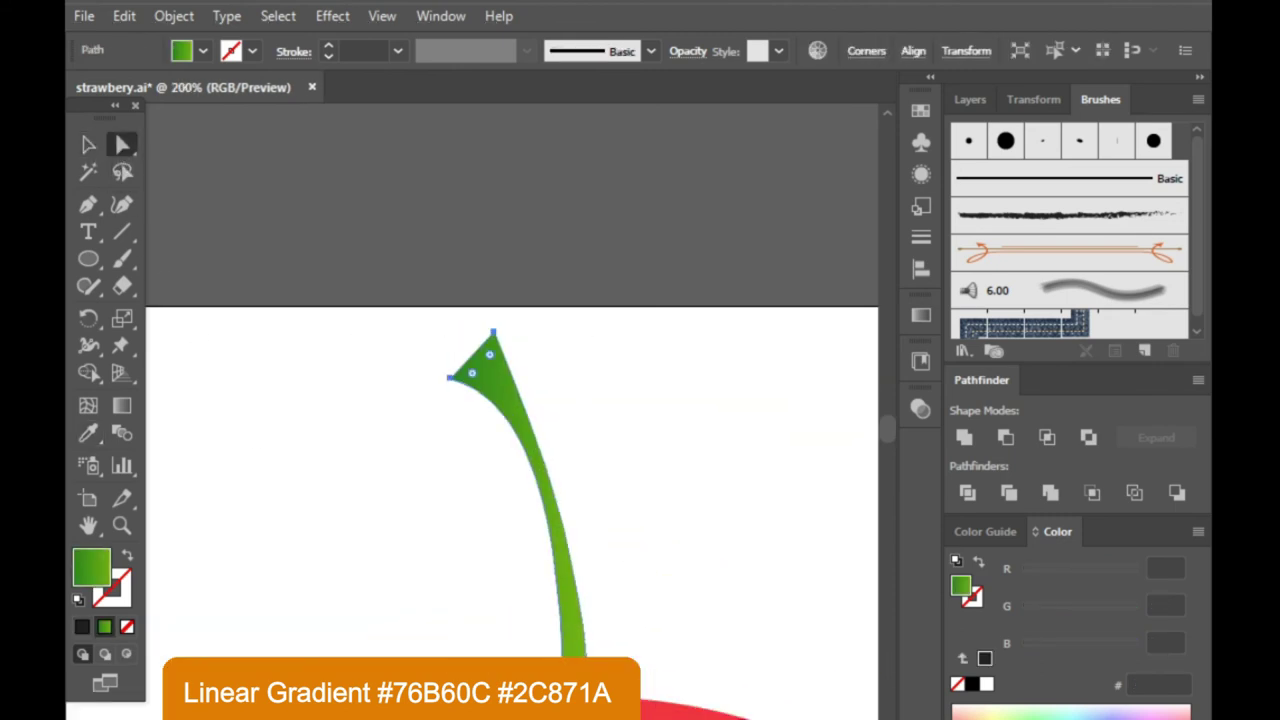
pyautogui.click(568, 700)
pyautogui.moveTo(606, 582); pyautogui.dragTo(584, 473)
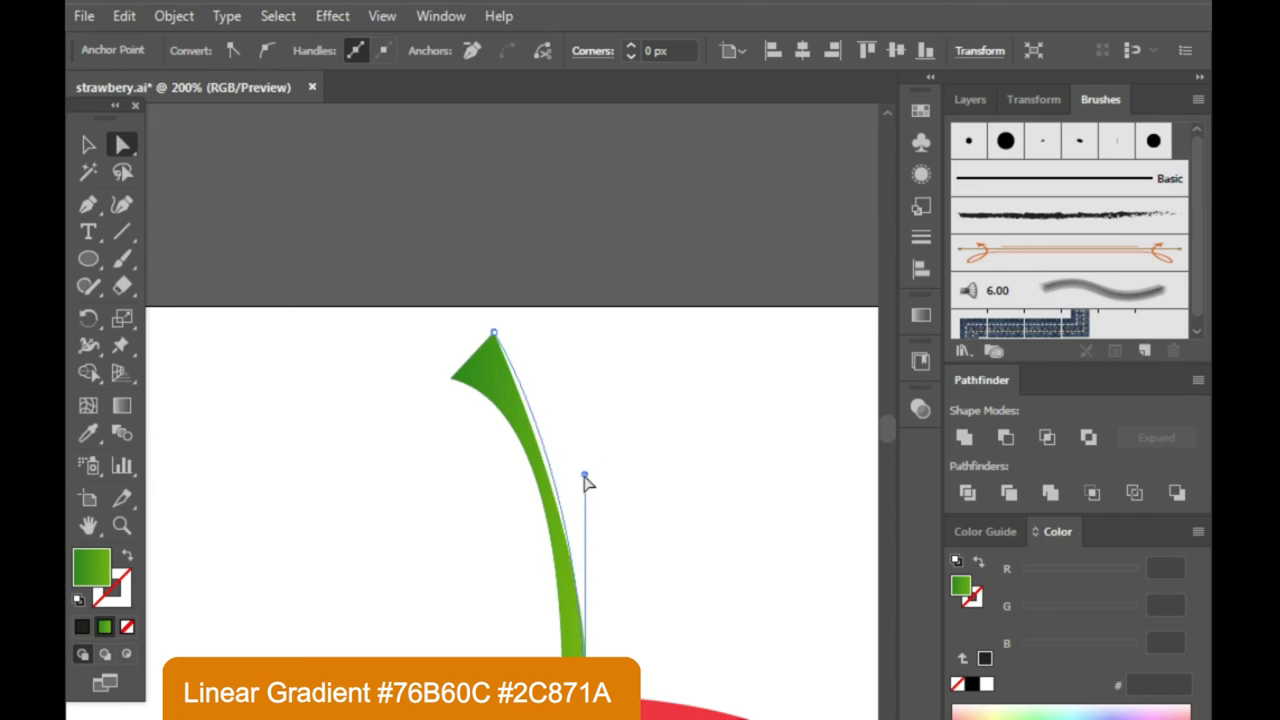
pyautogui.scroll(-1, 645, 527)
pyautogui.click(423, 623)
pyautogui.scroll(-3, 482, 645)
pyautogui.scroll(1, 480, 640)
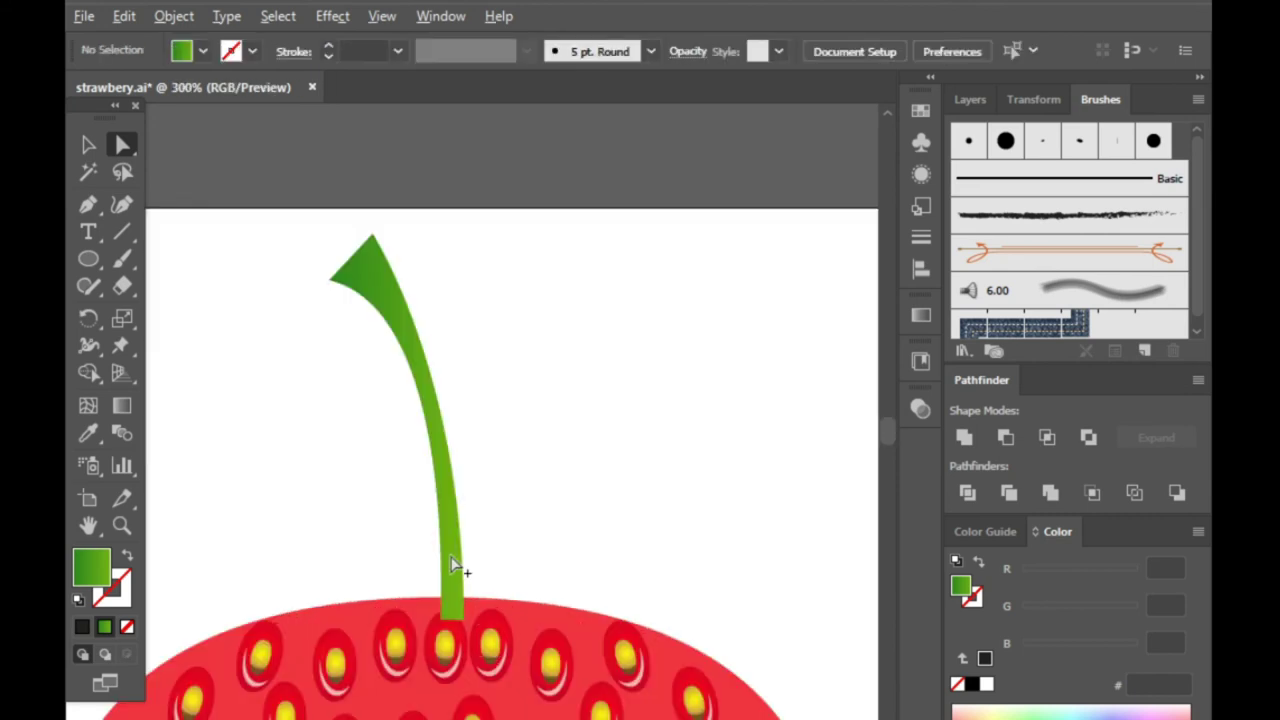
pyautogui.scroll(4, 457, 563)
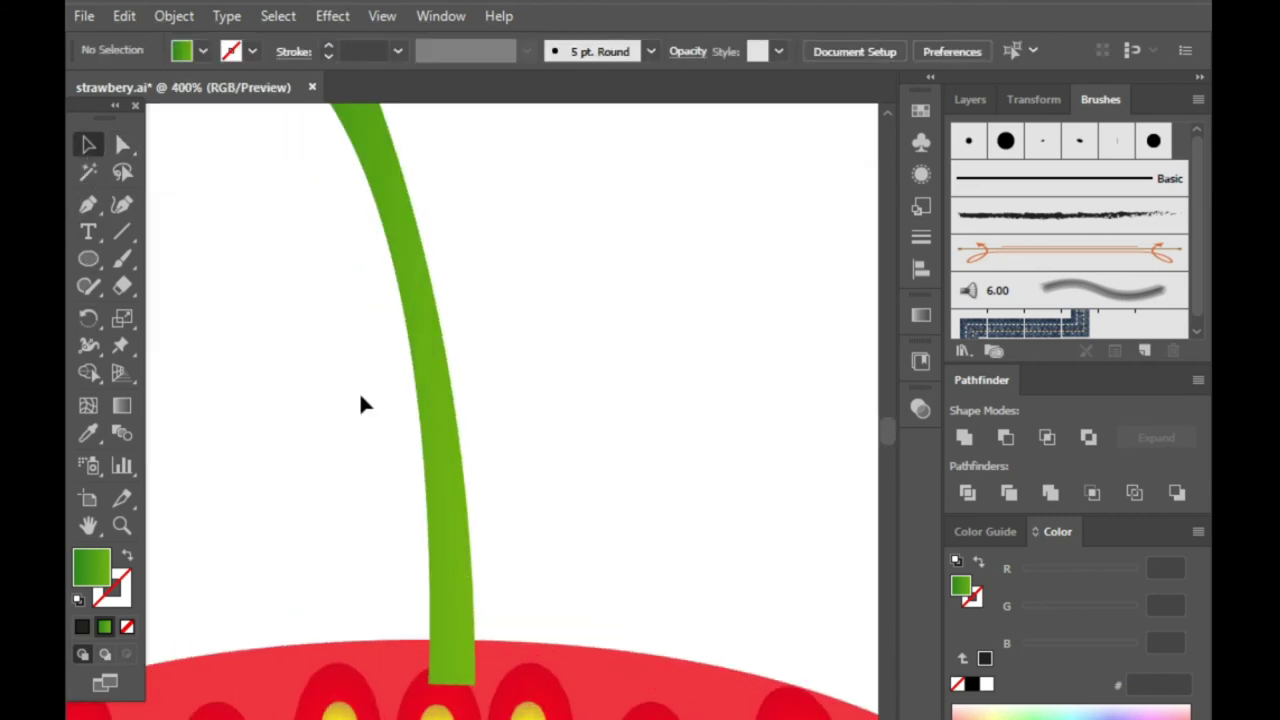
pyautogui.scroll(-4, 505, 518)
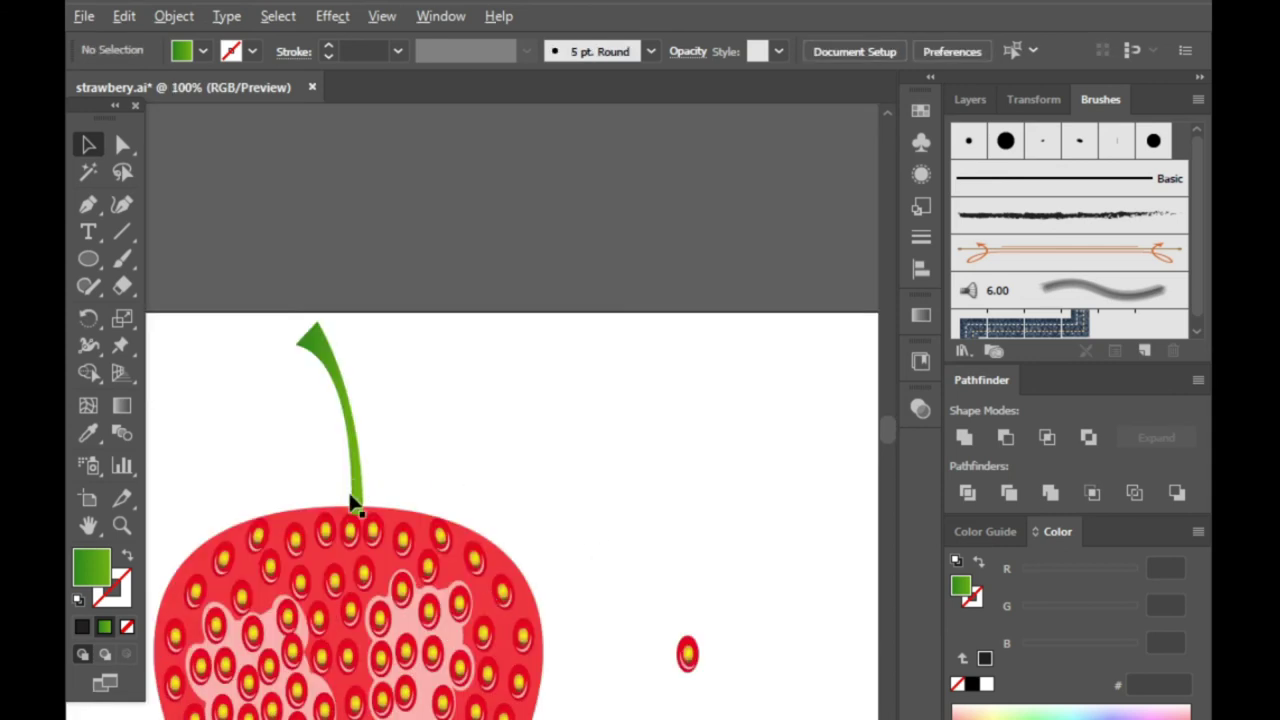
pyautogui.click(88, 204)
# - Draw a closed, curved leaf path from the stem base out to a pointed tip on the left
pyautogui.scroll(3, 405, 503)
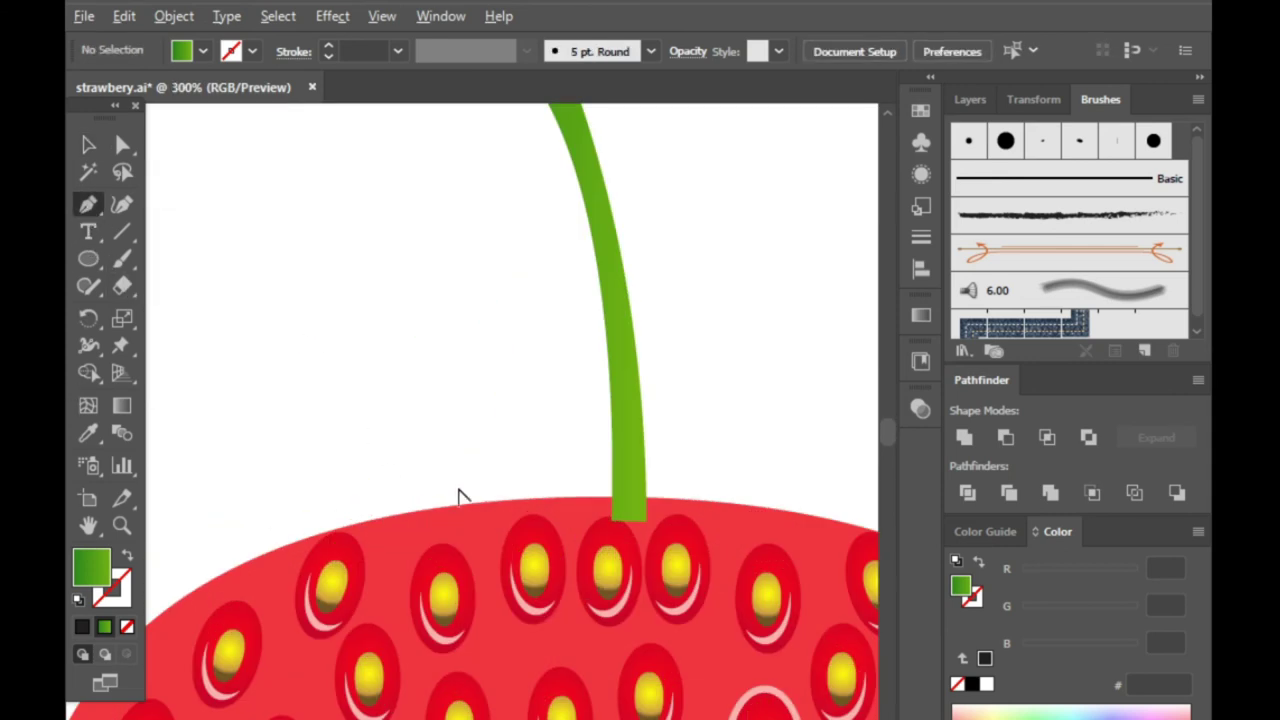
pyautogui.scroll(2, 458, 497)
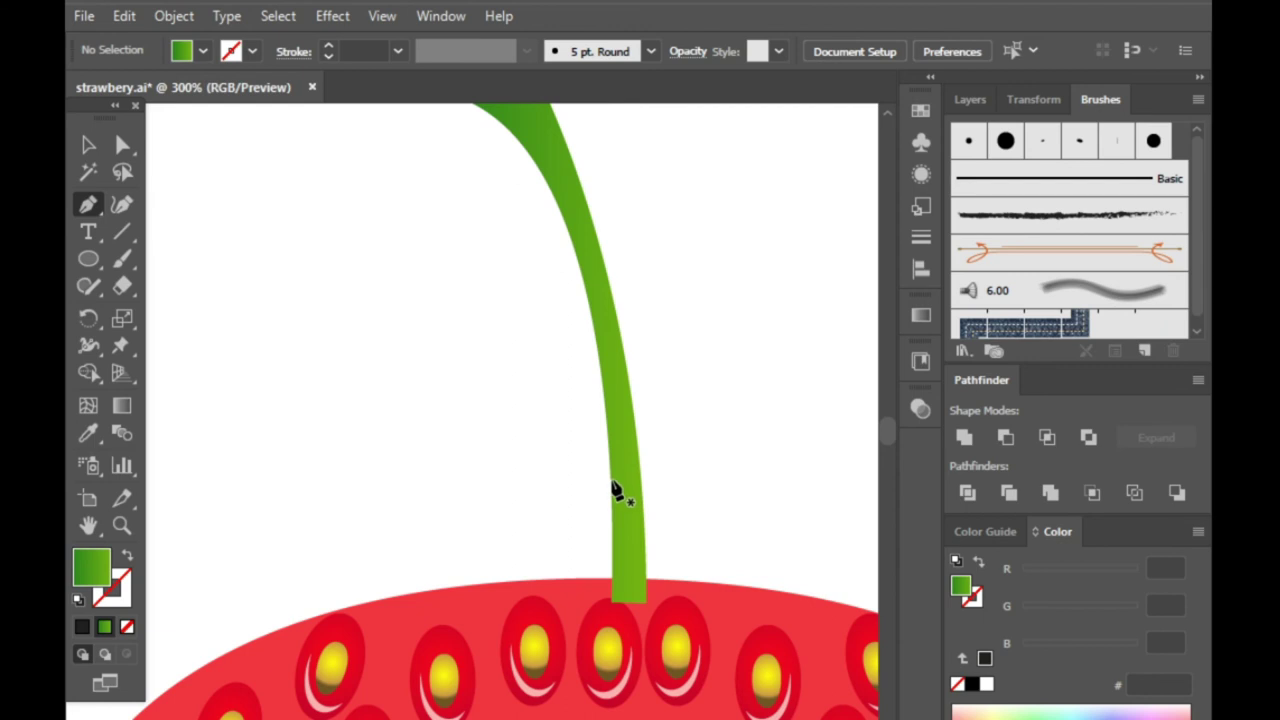
pyautogui.scroll(-3, 617, 510)
pyautogui.click(610, 420)
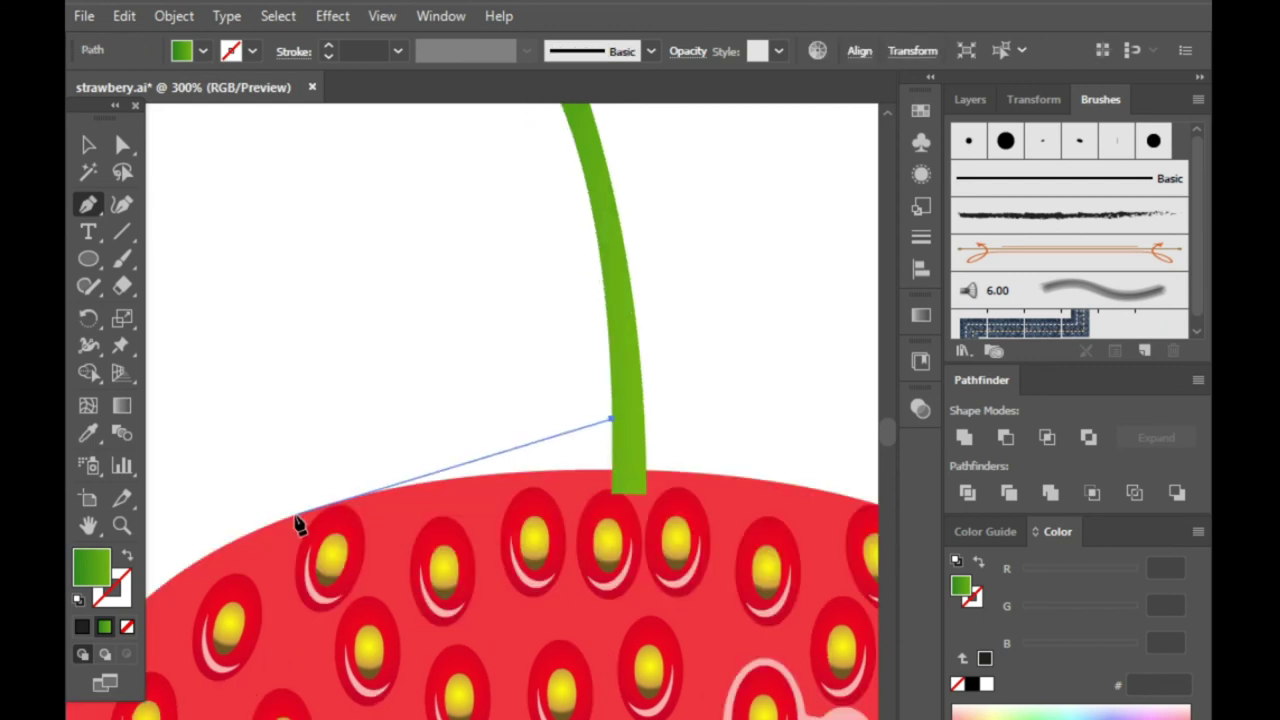
pyautogui.moveTo(380, 471); pyautogui.dragTo(290, 558)
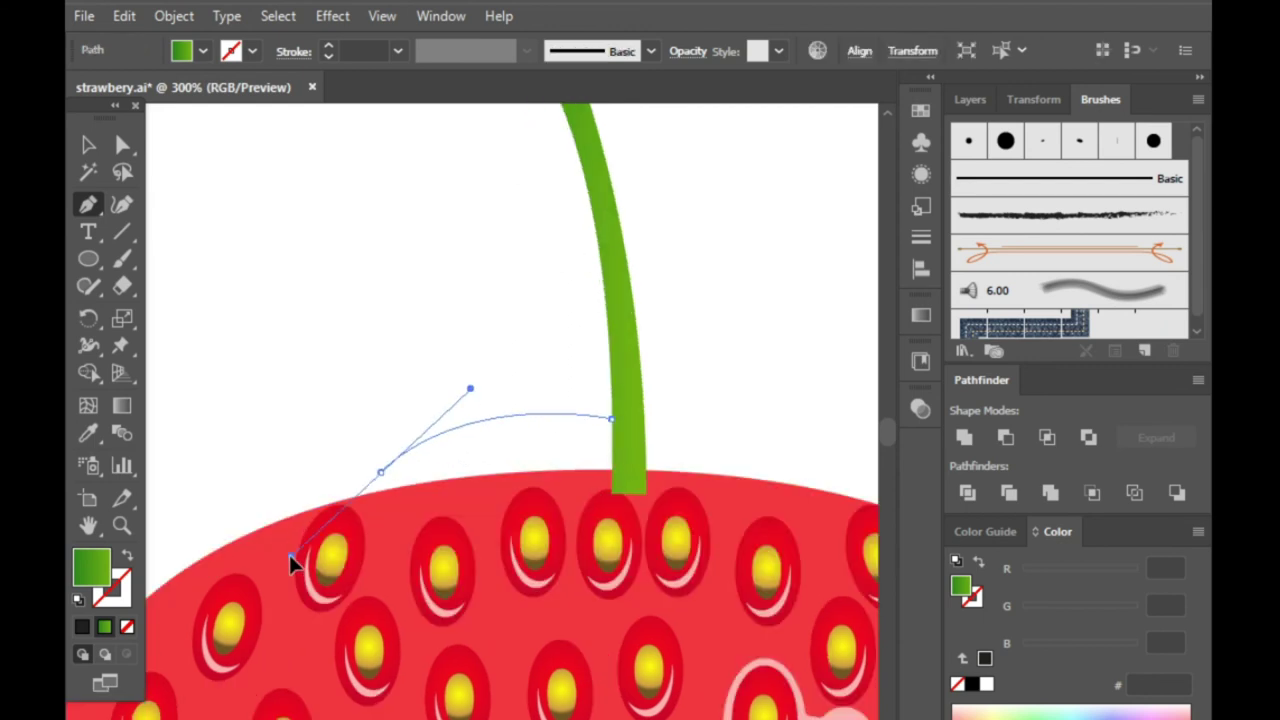
pyautogui.click(380, 471)
pyautogui.moveTo(206, 527); pyautogui.dragTo(158, 515)
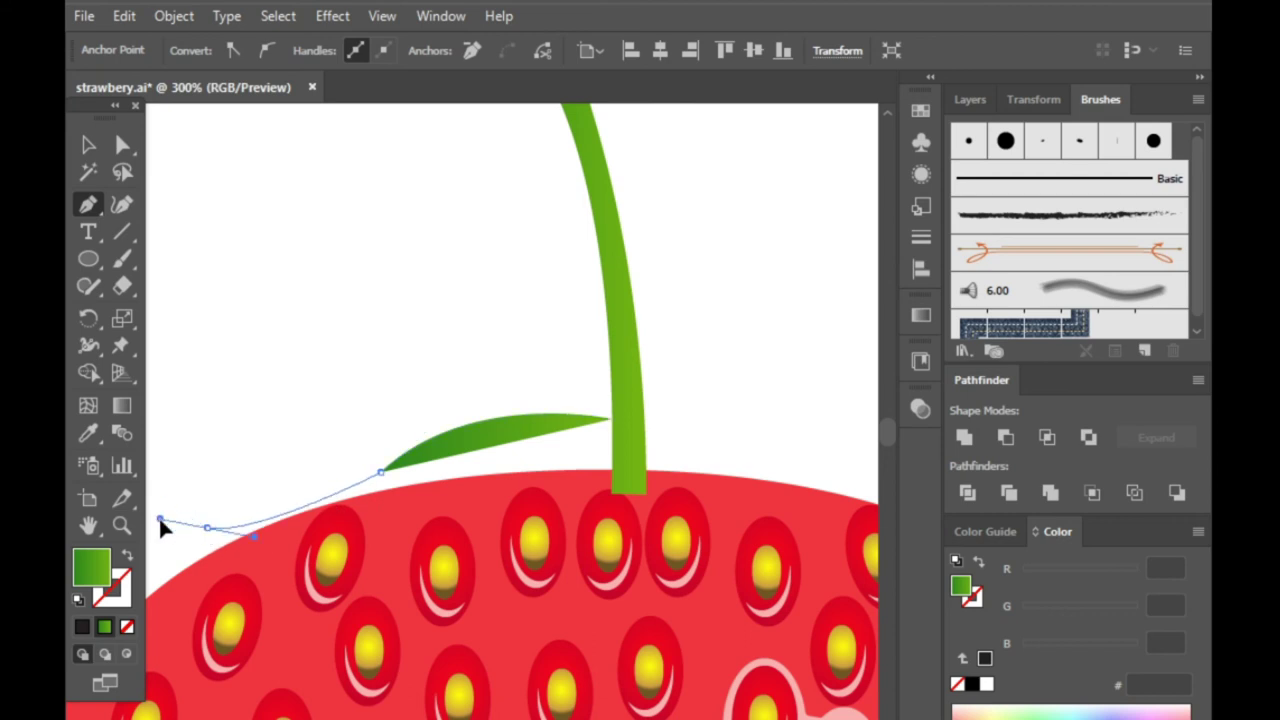
pyautogui.click(206, 527)
pyautogui.click(610, 420)
pyautogui.moveTo(612, 423); pyautogui.dragTo(655, 257)
pyautogui.hotkey('ctrl', '1')
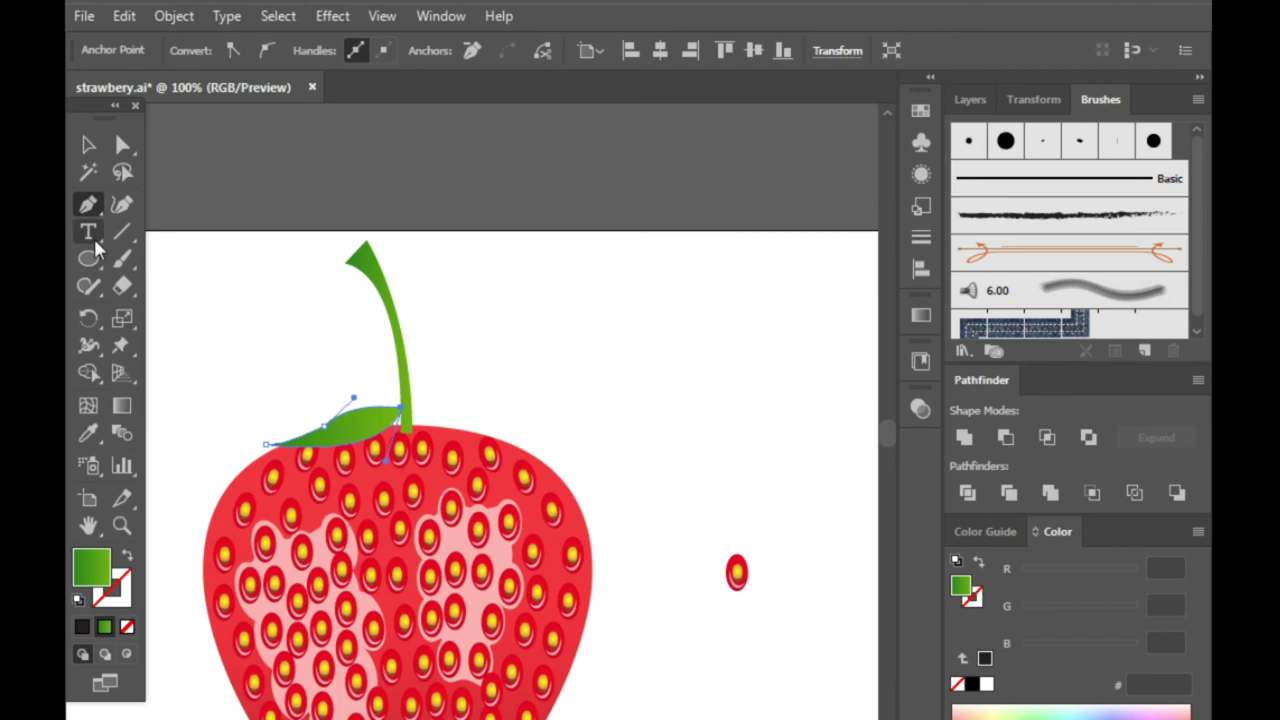
# - Drag a leaf anchor to the right to reshape the leaf's curve
pyautogui.click(88, 145)
pyautogui.scroll(4, 320, 440)
pyautogui.click(122, 145)
pyautogui.click(325, 410)
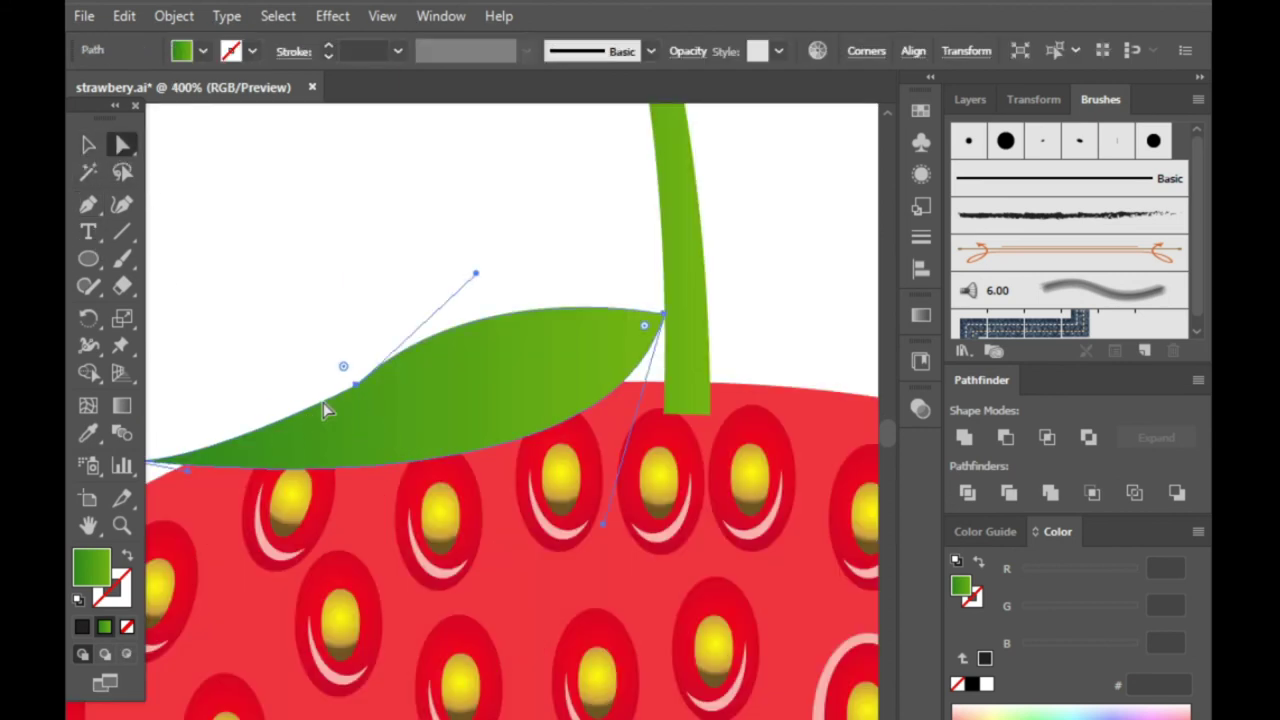
pyautogui.scroll(2, 267, 391)
pyautogui.click(443, 375)
pyautogui.click(699, 203)
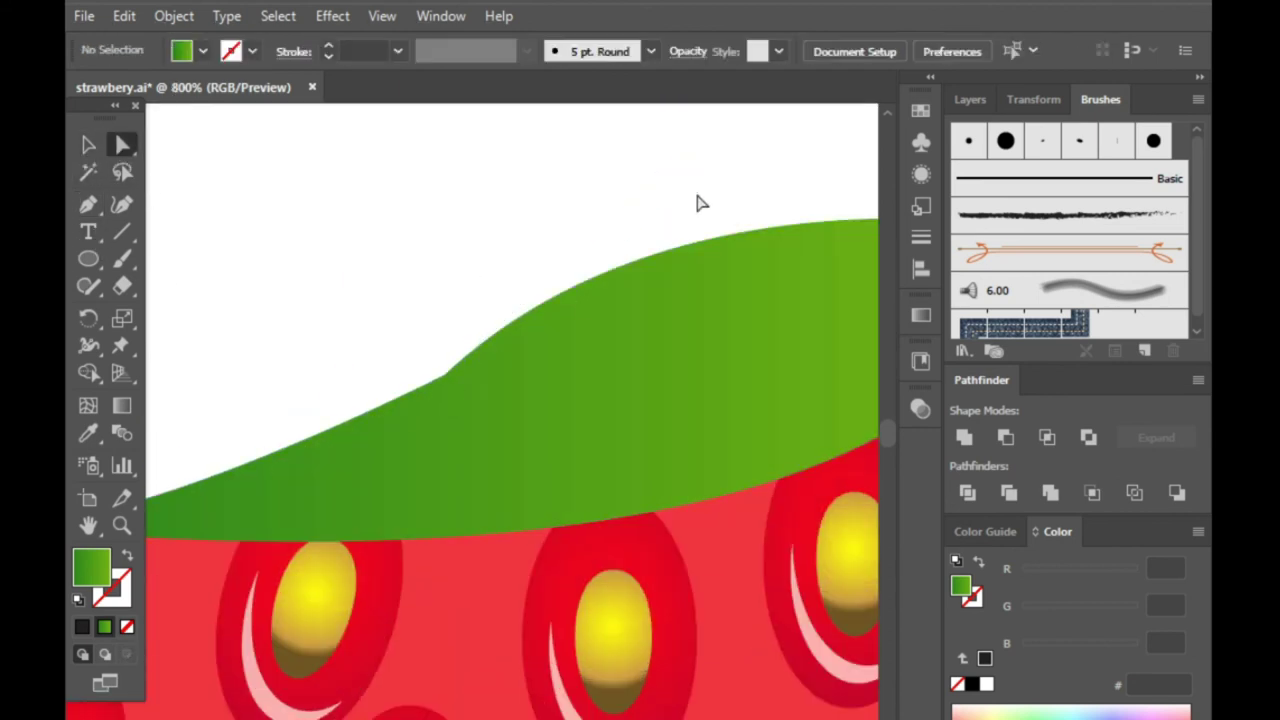
pyautogui.click(445, 385)
pyautogui.moveTo(445, 385); pyautogui.dragTo(476, 386)
pyautogui.click(366, 334)
pyautogui.scroll(-3, 366, 334)
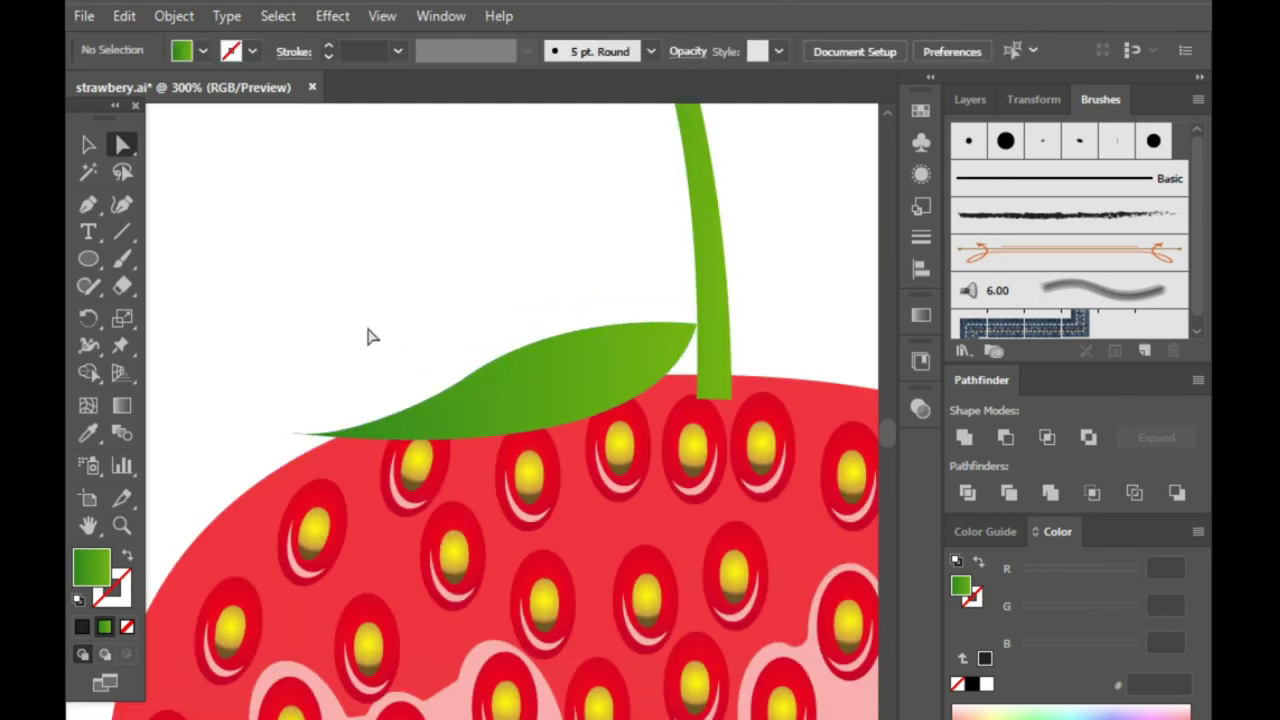
pyautogui.scroll(2, 625, 368)
# - Pull in the leaf tip's handle to sharpen the point
pyautogui.press('v')
pyautogui.click(542, 373)
pyautogui.scroll(-4, 503, 425)
pyautogui.click(497, 418)
pyautogui.scroll(4, 235, 448)
pyautogui.press('a')
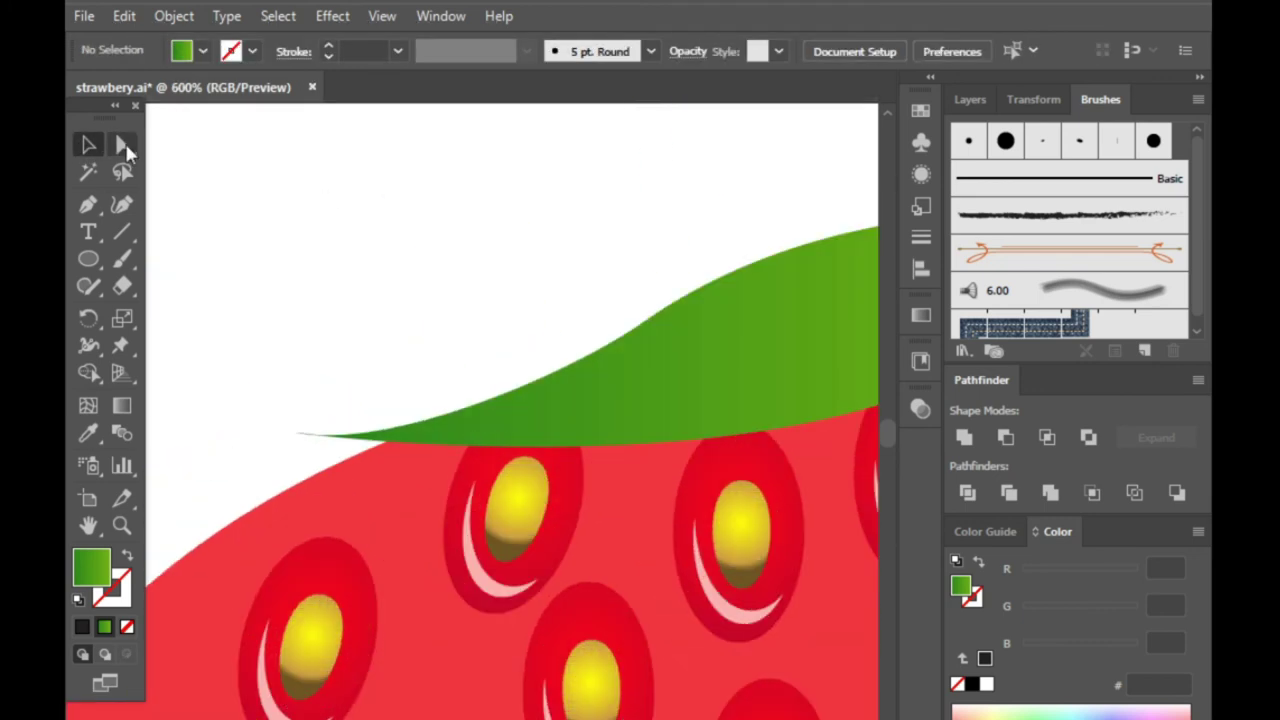
pyautogui.click(296, 433)
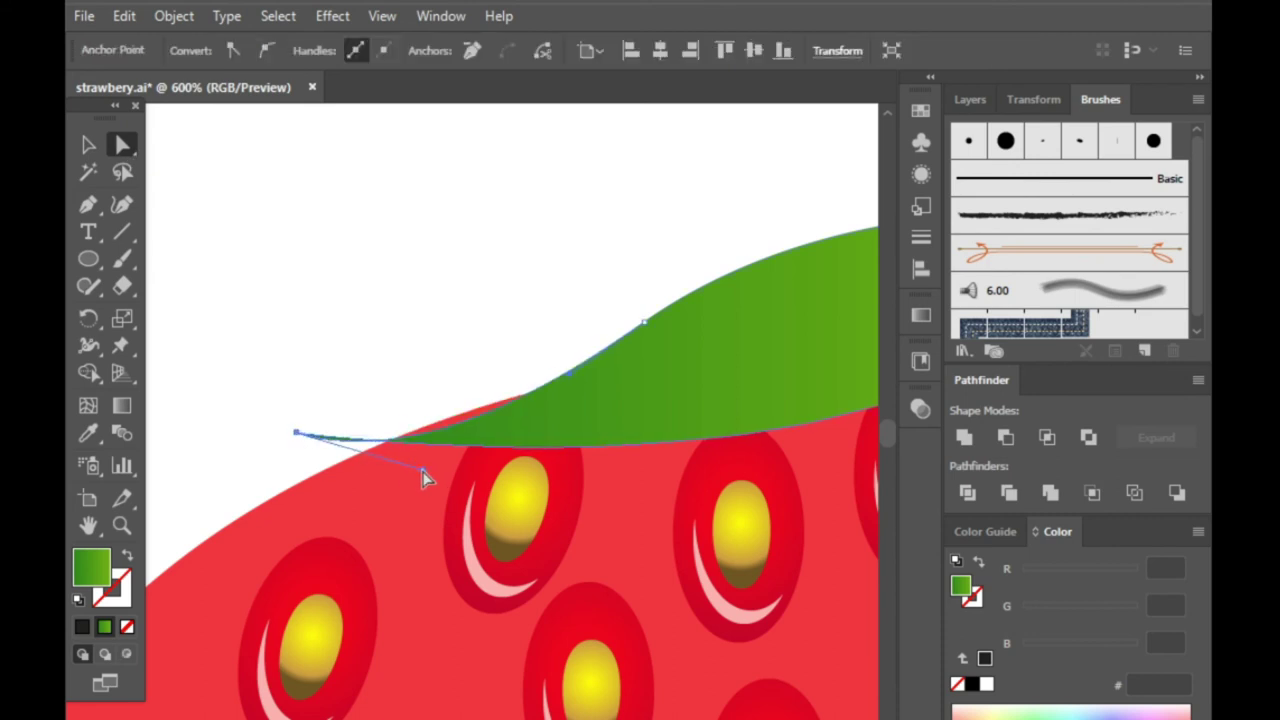
pyautogui.moveTo(408, 470)
pyautogui.mouseDown()
pyautogui.moveTo(423, 420)
pyautogui.moveTo(420, 466)
pyautogui.moveTo(434, 441)
pyautogui.mouseUp()
pyautogui.click(422, 443)
pyautogui.click(234, 403)
# - Nudge the leaf's top-left anchor to refine its curve
pyautogui.scroll(-4, 234, 403)
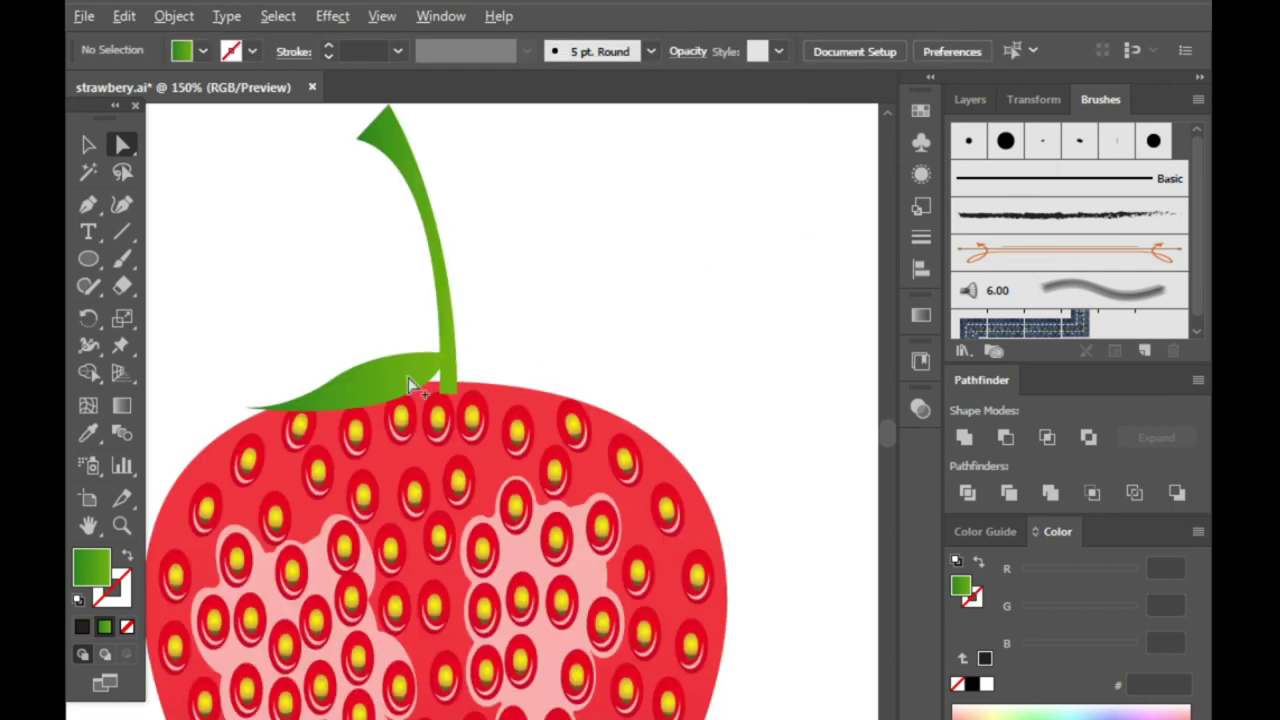
pyautogui.scroll(2, 233, 407)
pyautogui.click(448, 372)
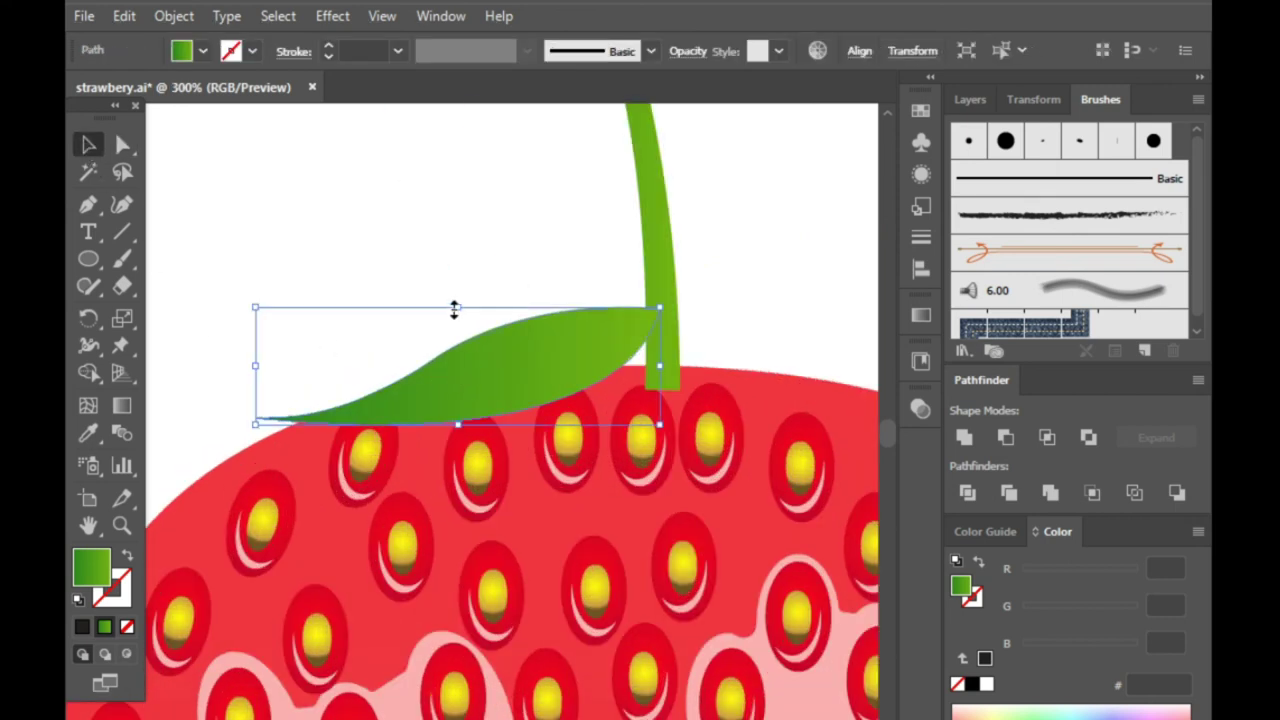
pyautogui.click(800, 275)
pyautogui.click(650, 335)
pyautogui.press('a')
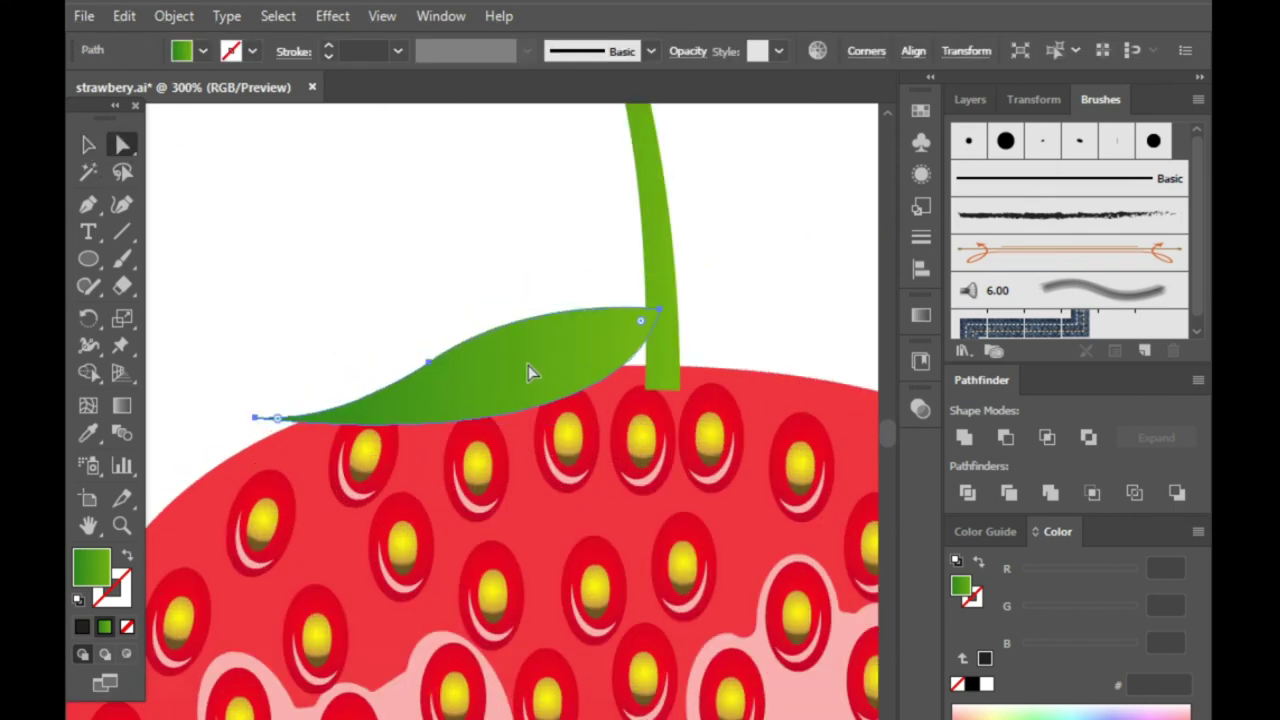
pyautogui.click(429, 363)
pyautogui.moveTo(429, 365); pyautogui.dragTo(423, 357)
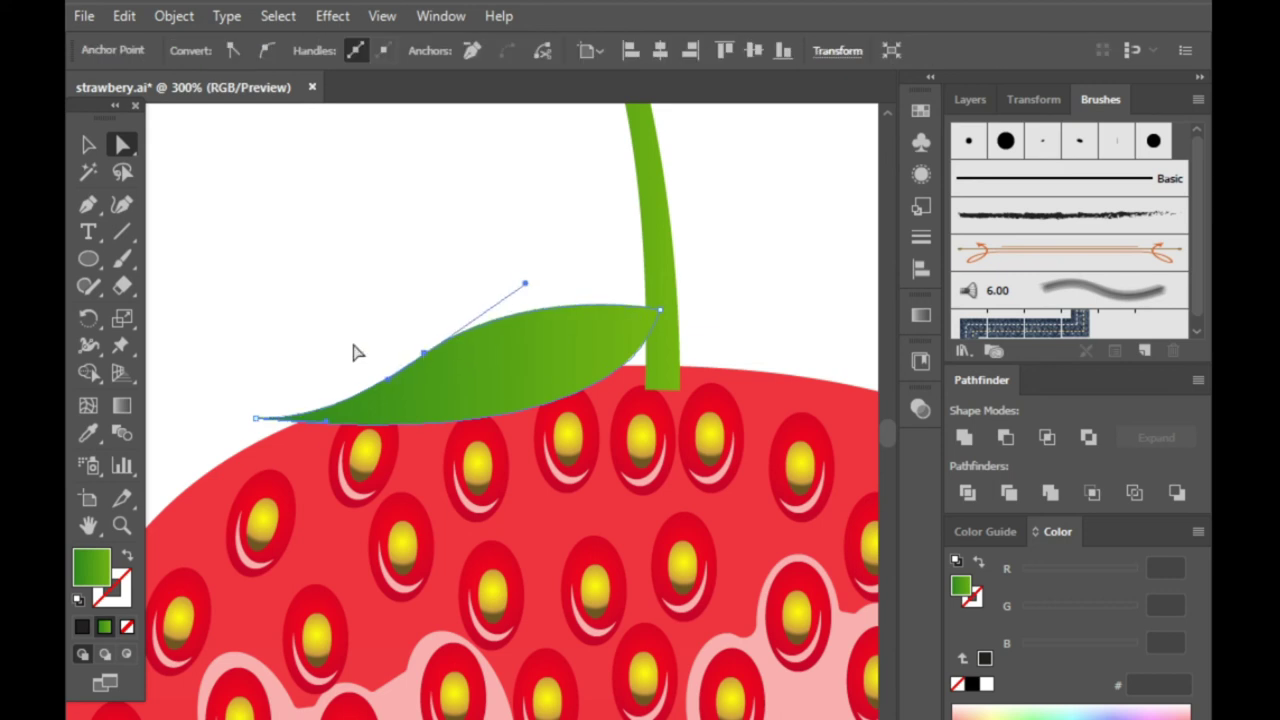
pyautogui.click(357, 351)
# - Flip a copy of the leaf horizontally onto the right side of the stem
pyautogui.press('v')
pyautogui.keyDown('alt'); pyautogui.scroll(-3, 400, 408); pyautogui.keyUp('alt')
pyautogui.keyDown('alt'); pyautogui.scroll(2, 404, 420); pyautogui.keyUp('alt')
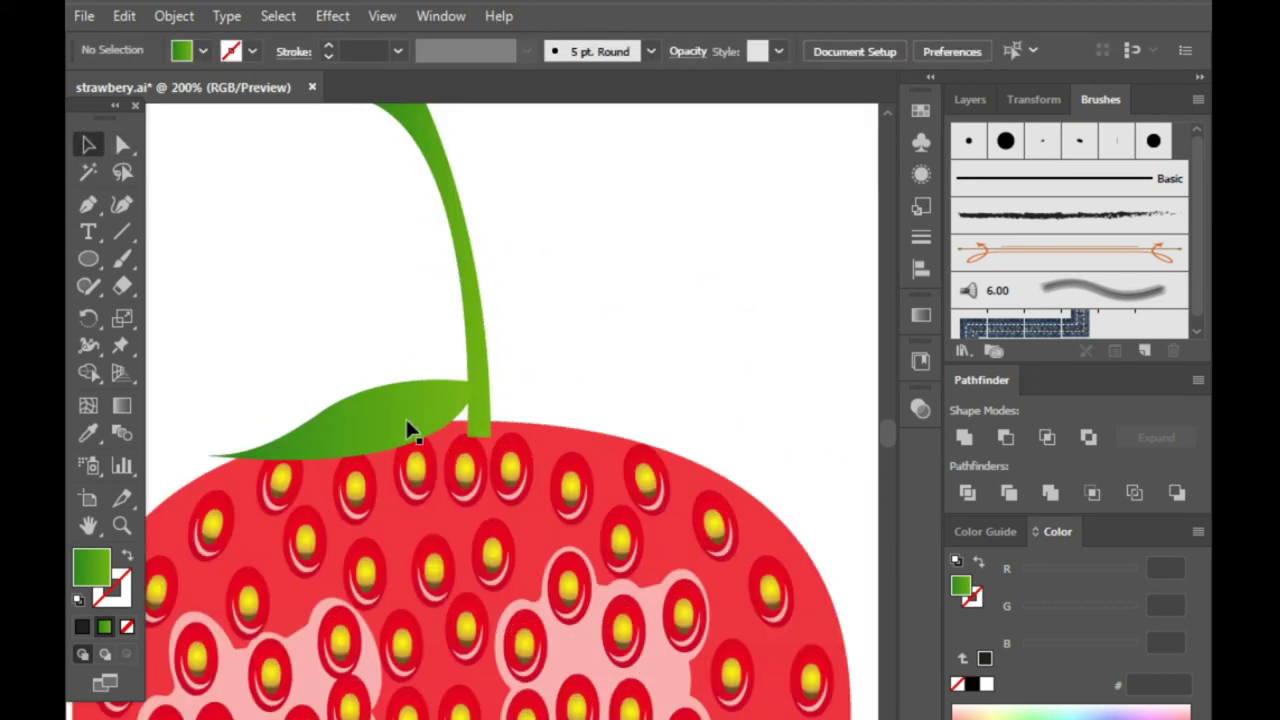
pyautogui.click(407, 425)
pyautogui.click(407, 425)
pyautogui.click(912, 51)
pyautogui.click(690, 75)
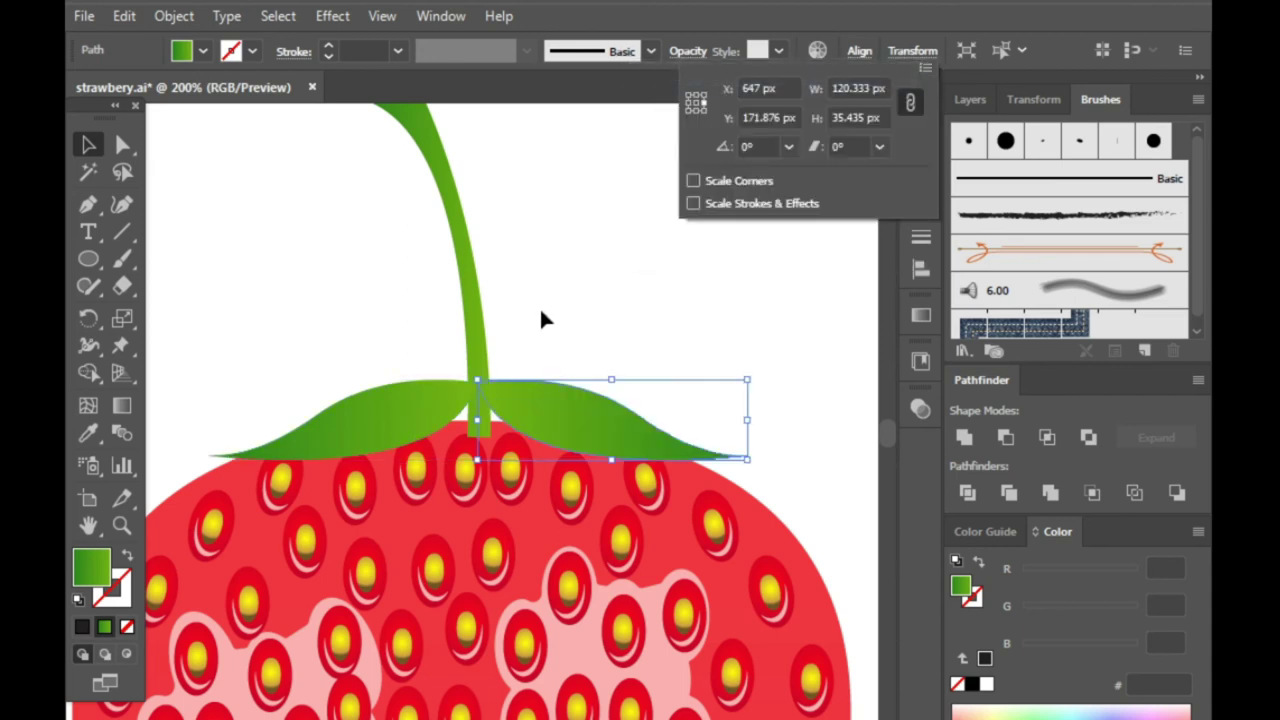
pyautogui.click(540, 318)
pyautogui.keyDown('alt'); pyautogui.scroll(-2, 517, 329); pyautogui.keyUp('alt')
pyautogui.scroll(3, 490, 357)
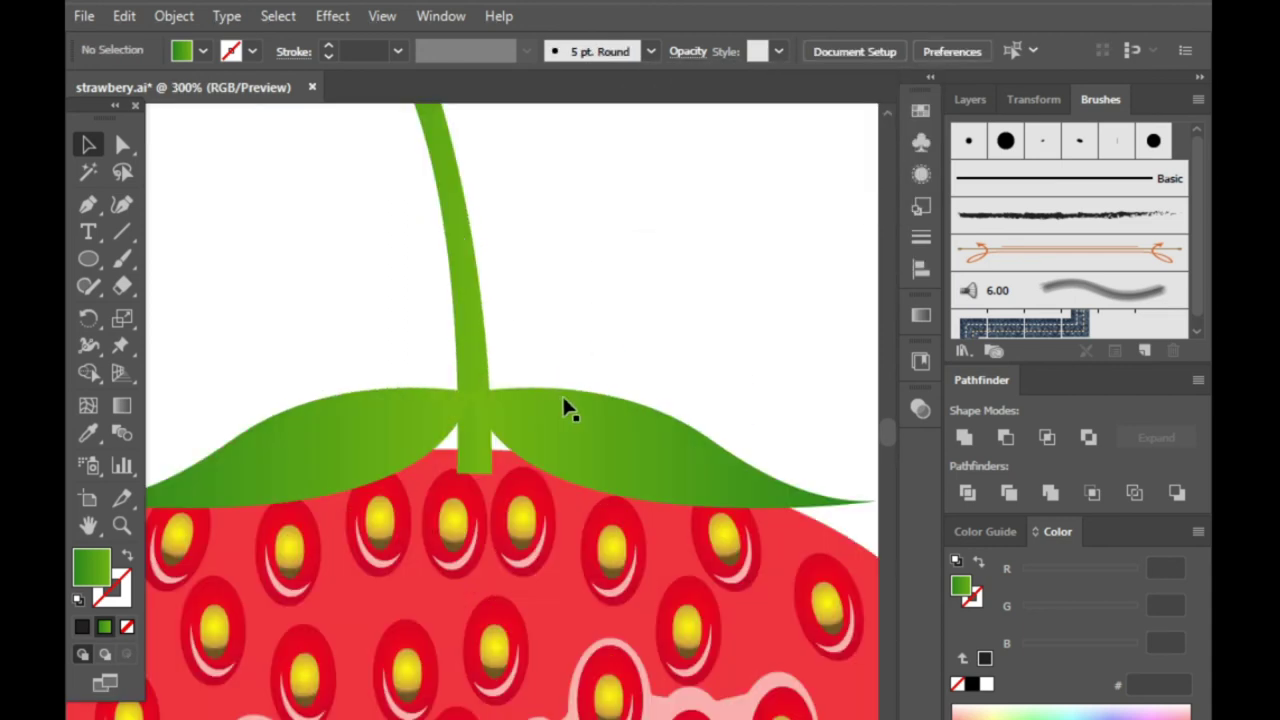
pyautogui.click(486, 394)
pyautogui.scroll(-2, 499, 322)
pyautogui.click(793, 245)
pyautogui.scroll(-4, 575, 384)
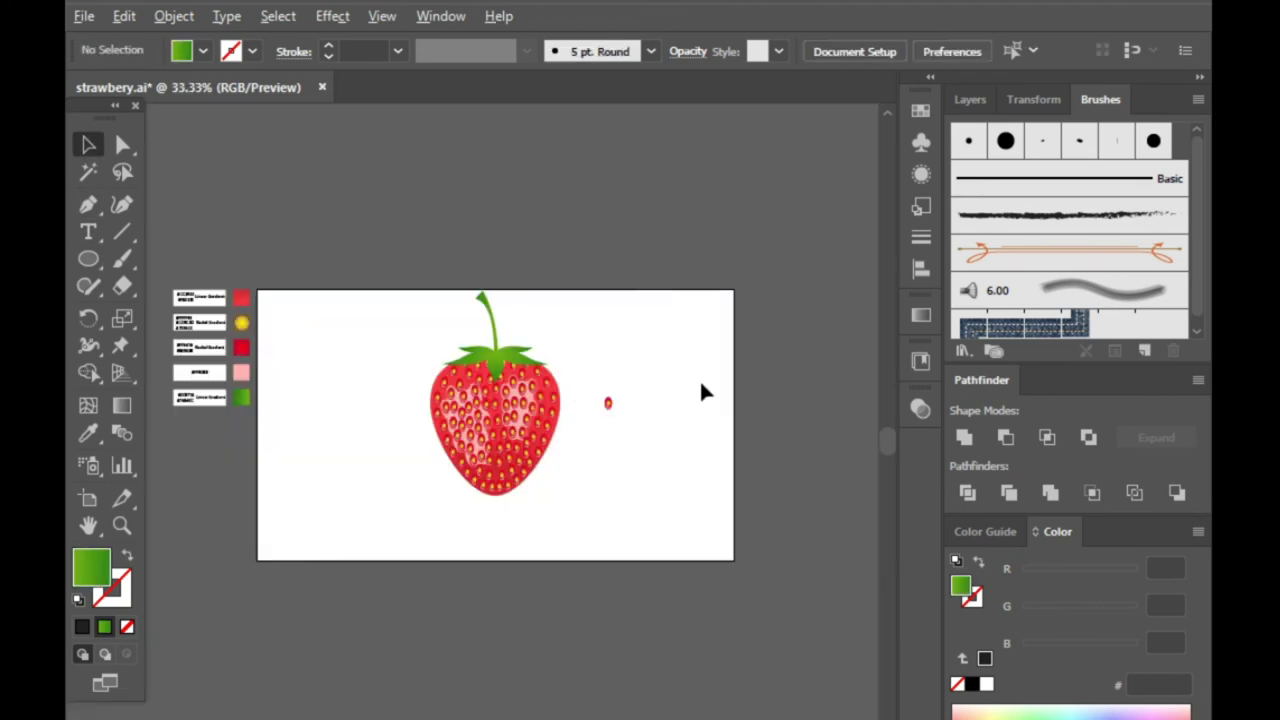
# - Drag the calyx leaves group's top-right handle outward so it spreads wider across the berry top
pyautogui.scroll(2, 515, 372)
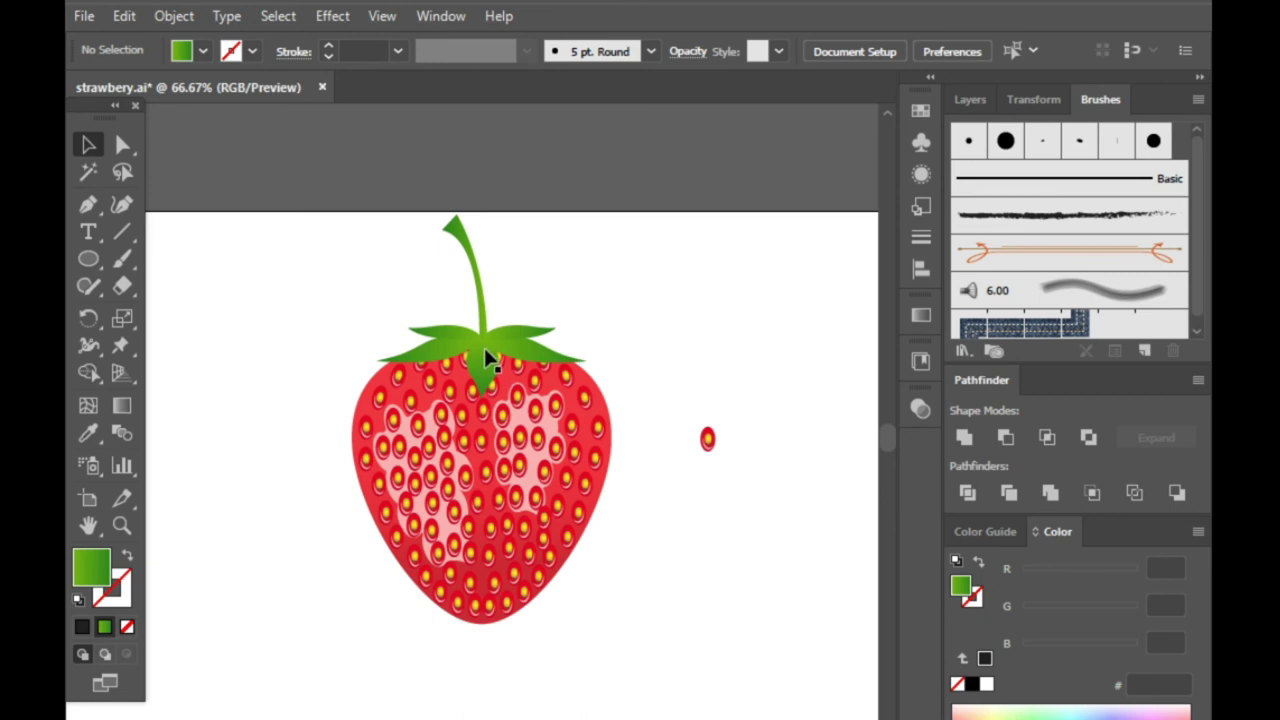
pyautogui.scroll(4, 484, 350)
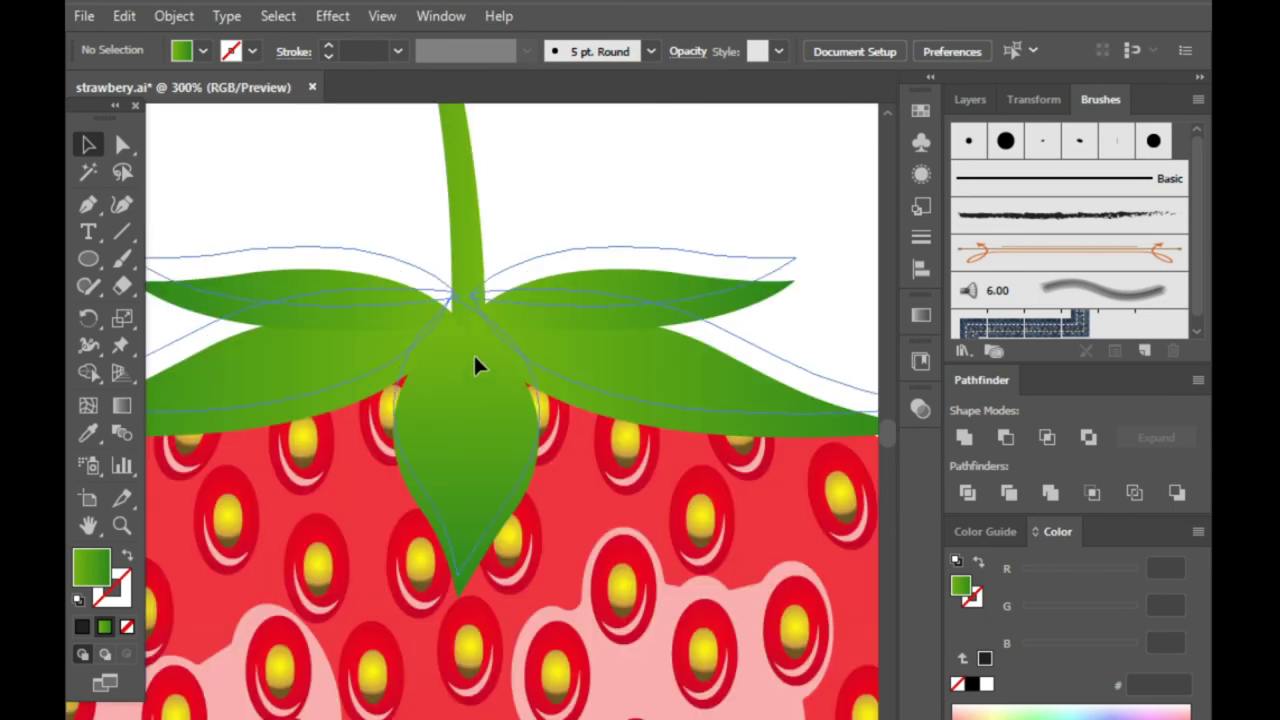
pyautogui.click(474, 366)
pyautogui.scroll(-4, 476, 380)
pyautogui.click(688, 329)
pyautogui.scroll(-2, 438, 432)
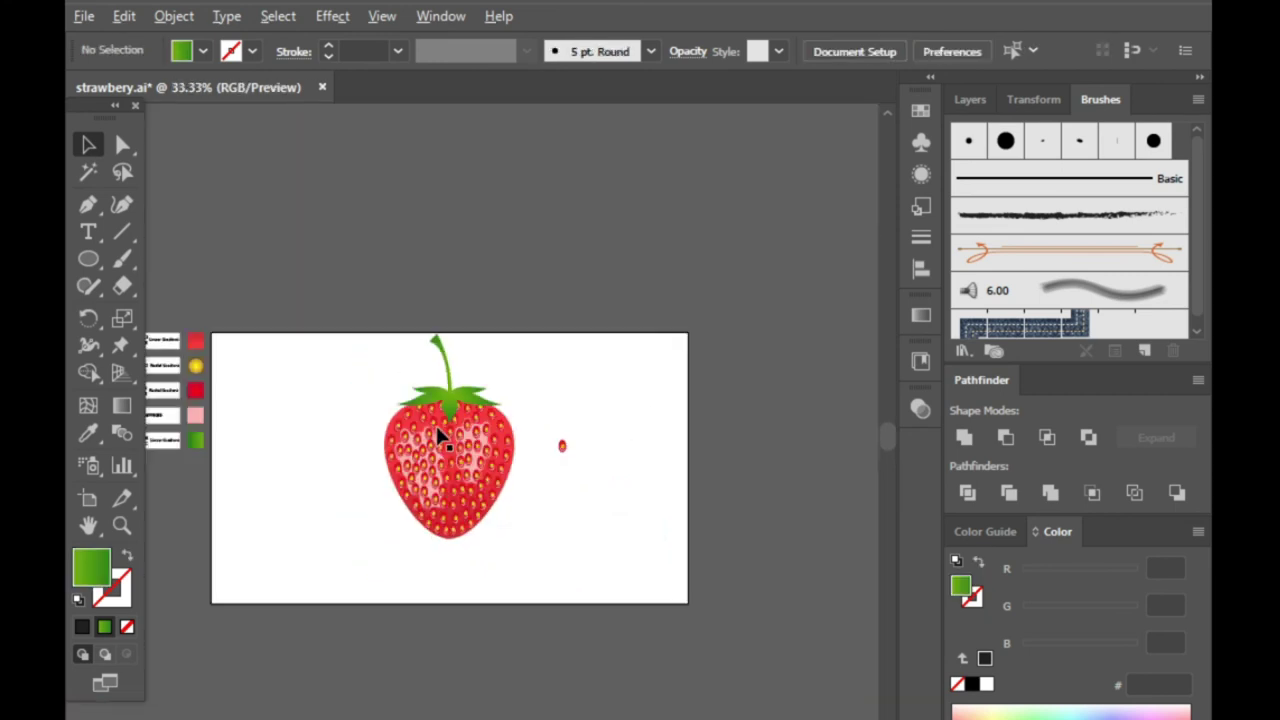
pyautogui.scroll(3, 447, 410)
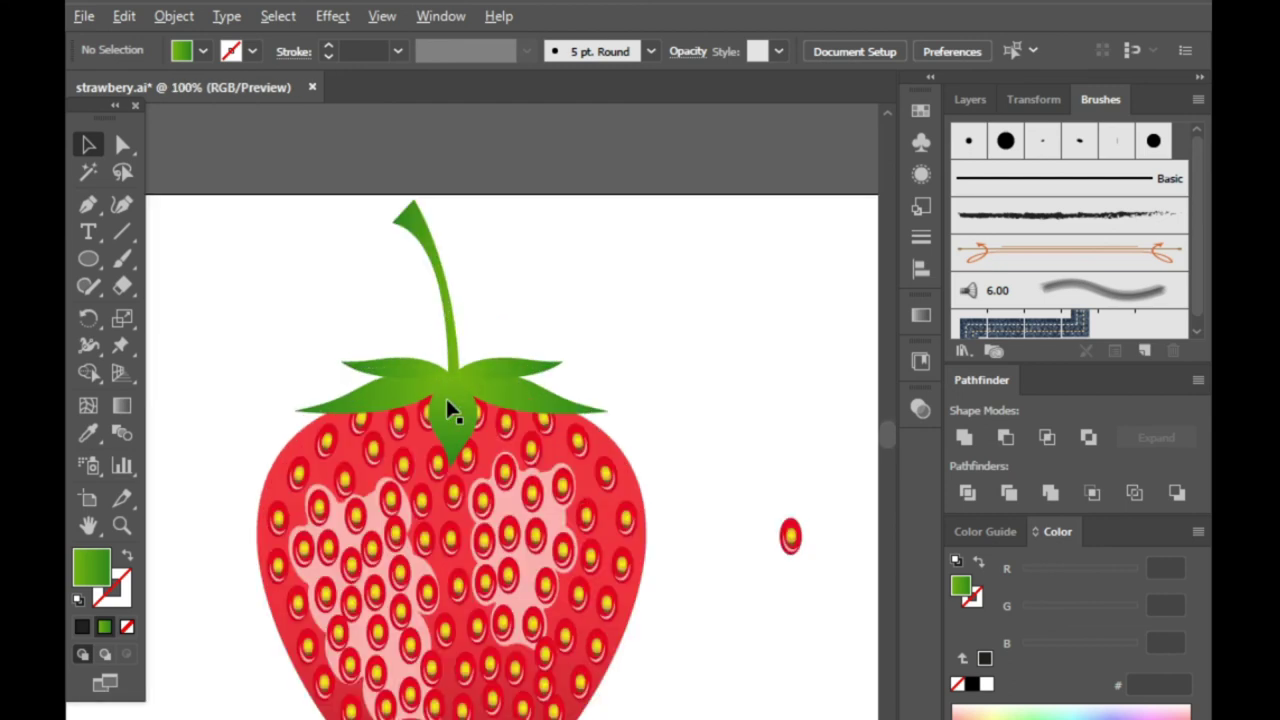
pyautogui.scroll(3, 450, 375)
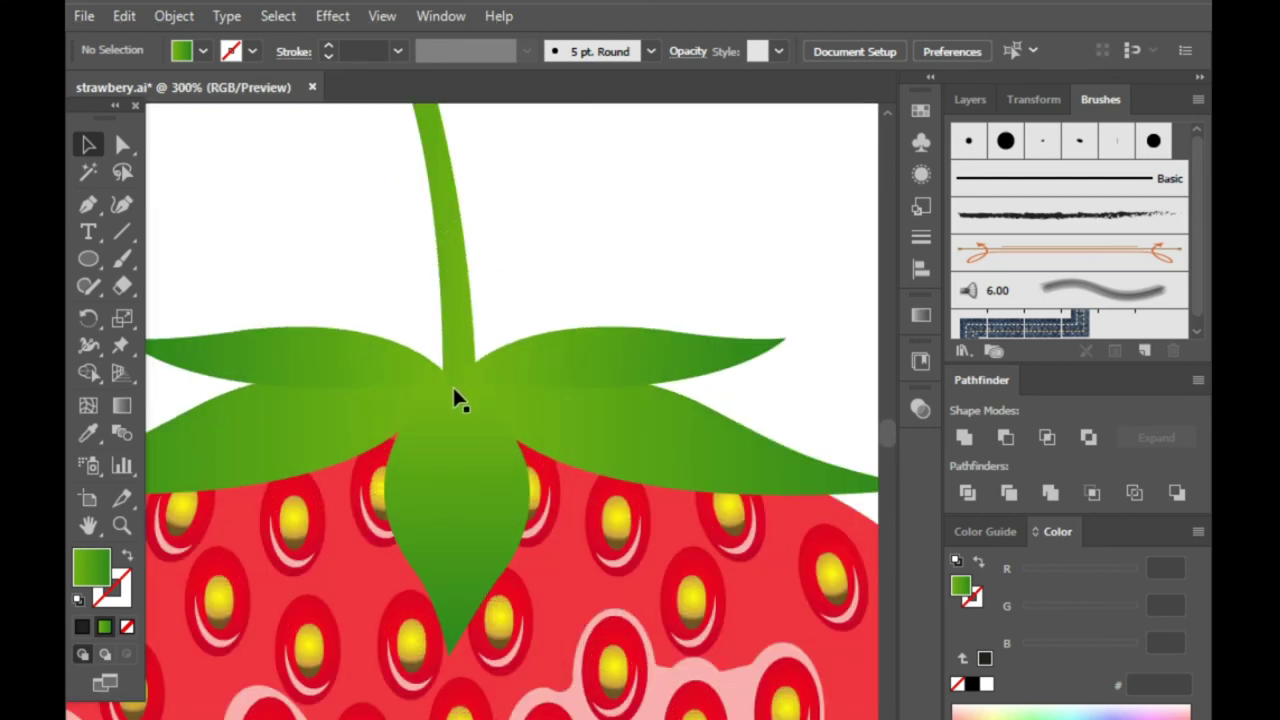
pyautogui.scroll(2, 452, 384)
pyautogui.click(454, 370)
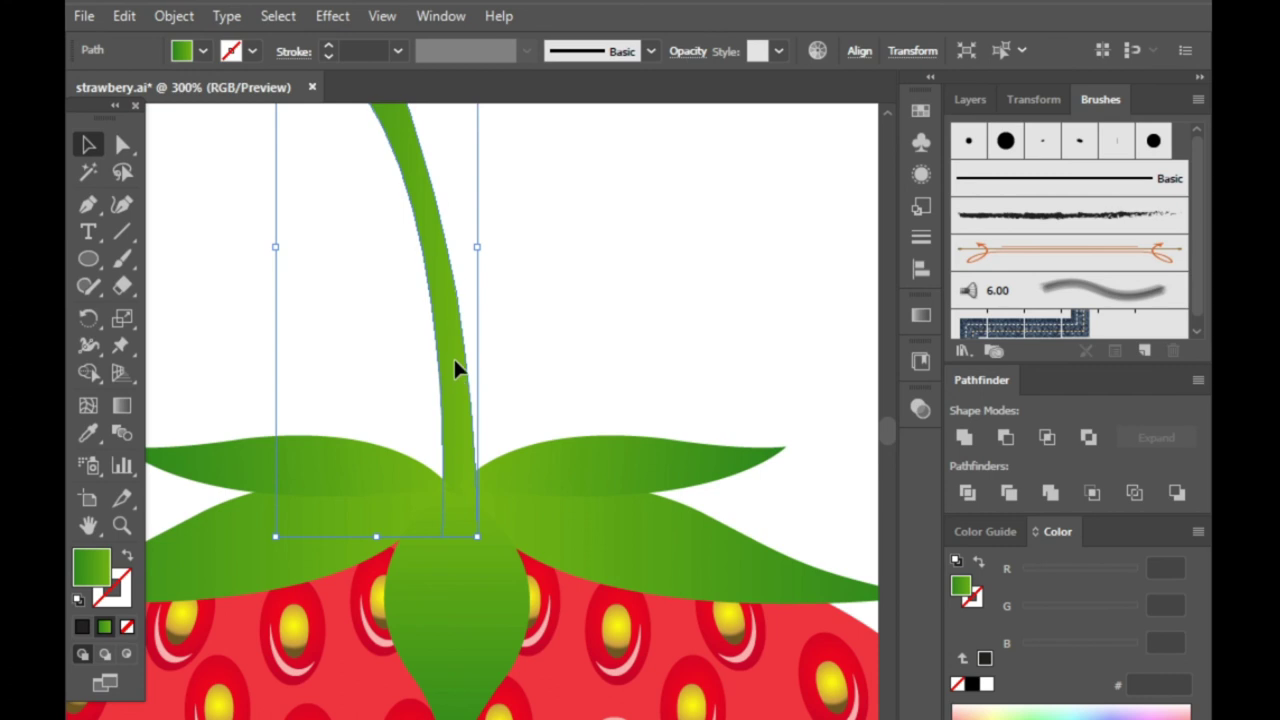
pyautogui.scroll(-1, 398, 450)
pyautogui.click(517, 400)
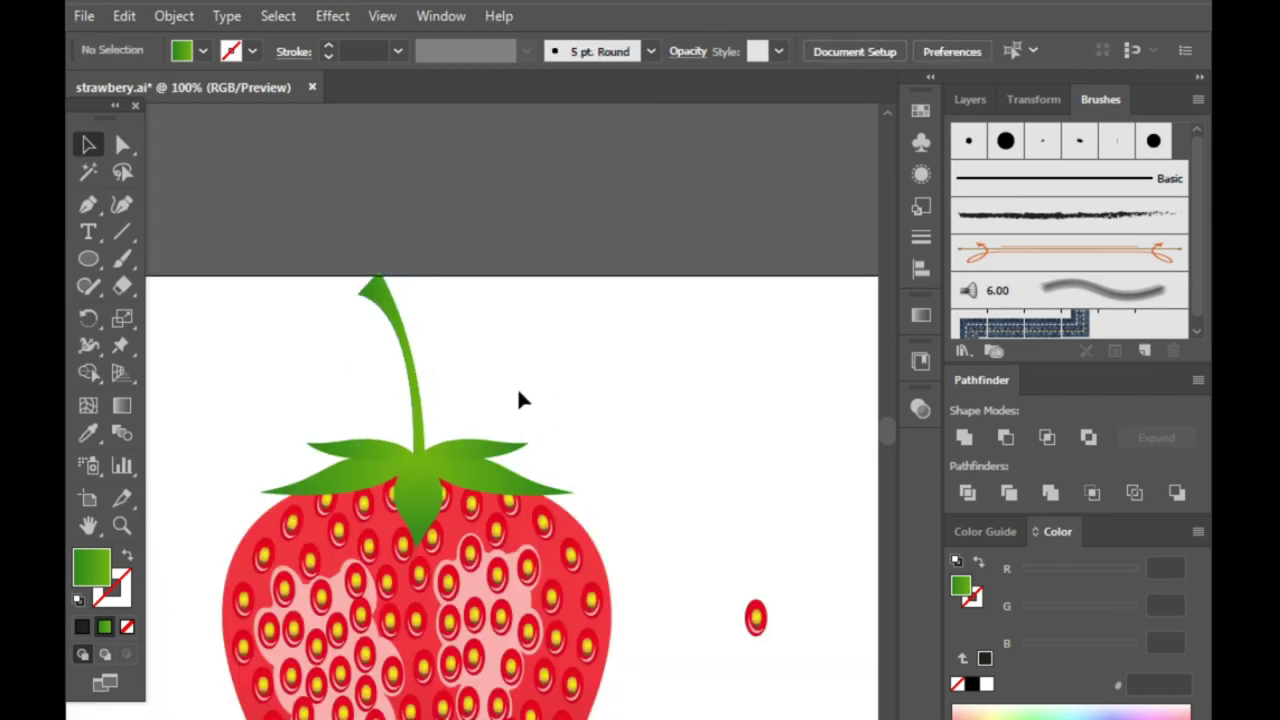
pyautogui.click(458, 460)
pyautogui.moveTo(573, 439); pyautogui.dragTo(634, 403)
pyautogui.click(585, 414)
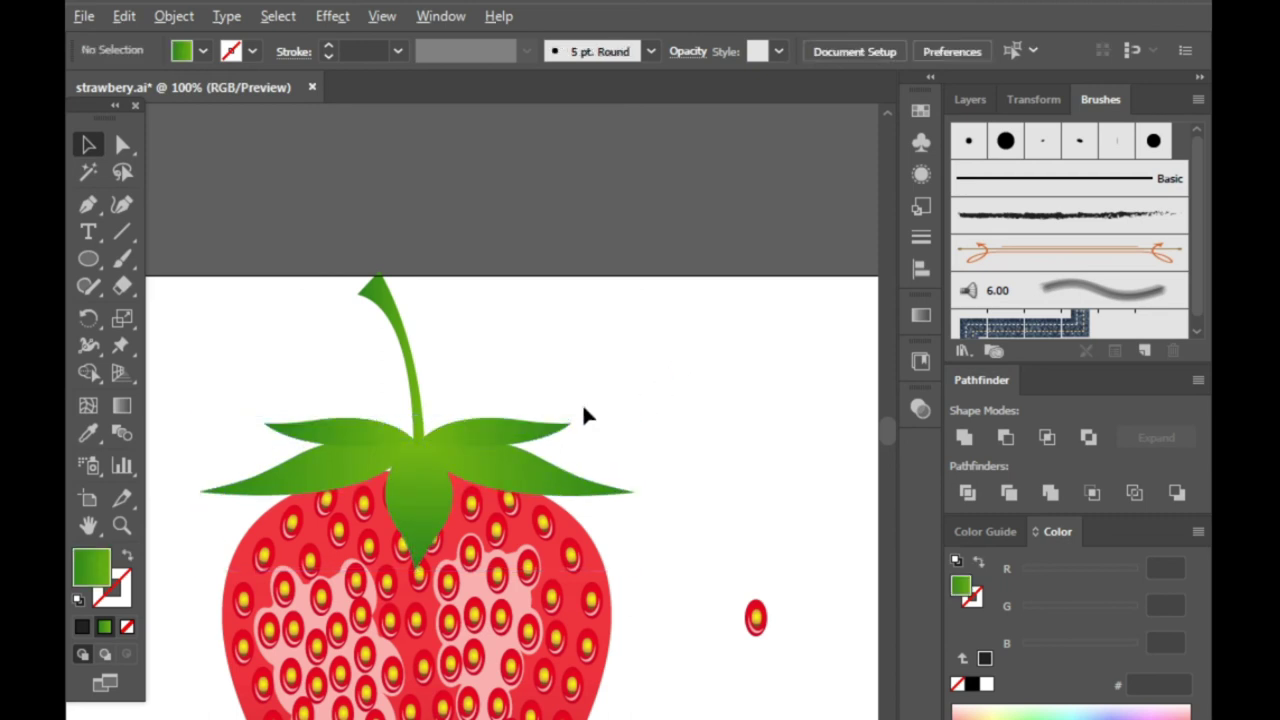
pyautogui.scroll(-4, 580, 430)
pyautogui.scroll(4, 441, 489)
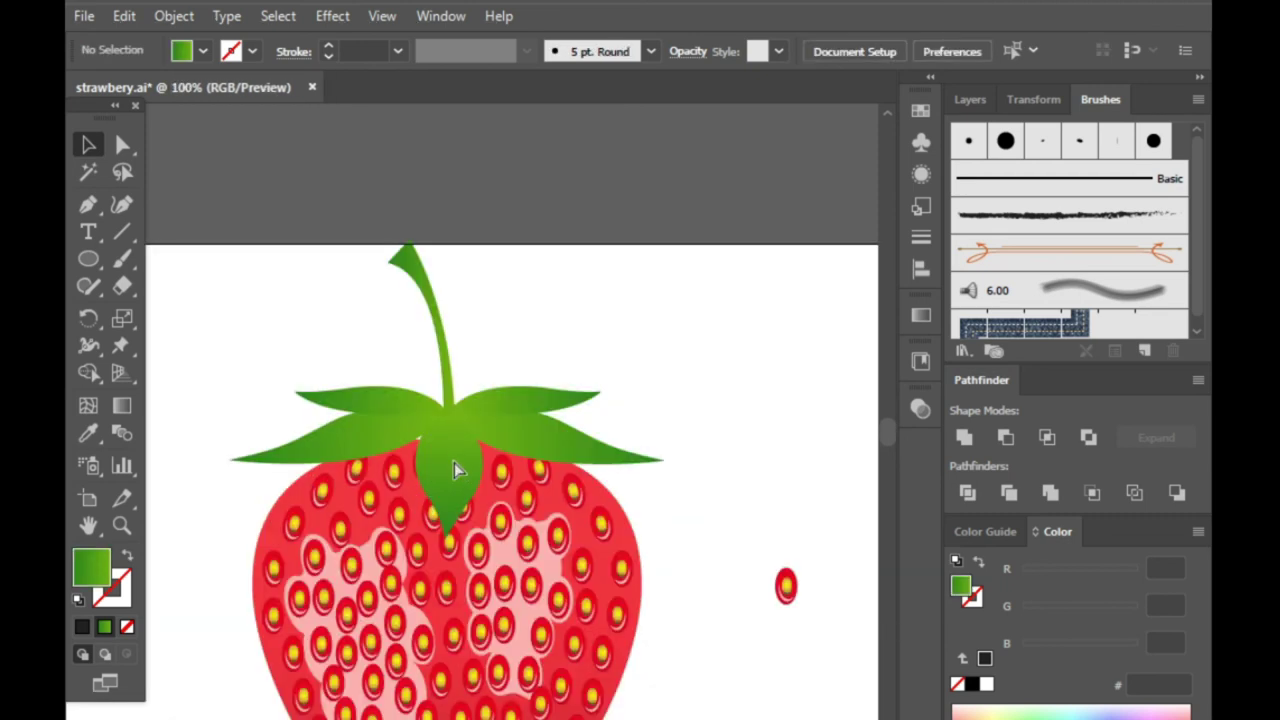
# - Shrink the leaves group slightly and move the side leaves upward
pyautogui.click(453, 471)
pyautogui.scroll(-3, 453, 471)
pyautogui.click(594, 468)
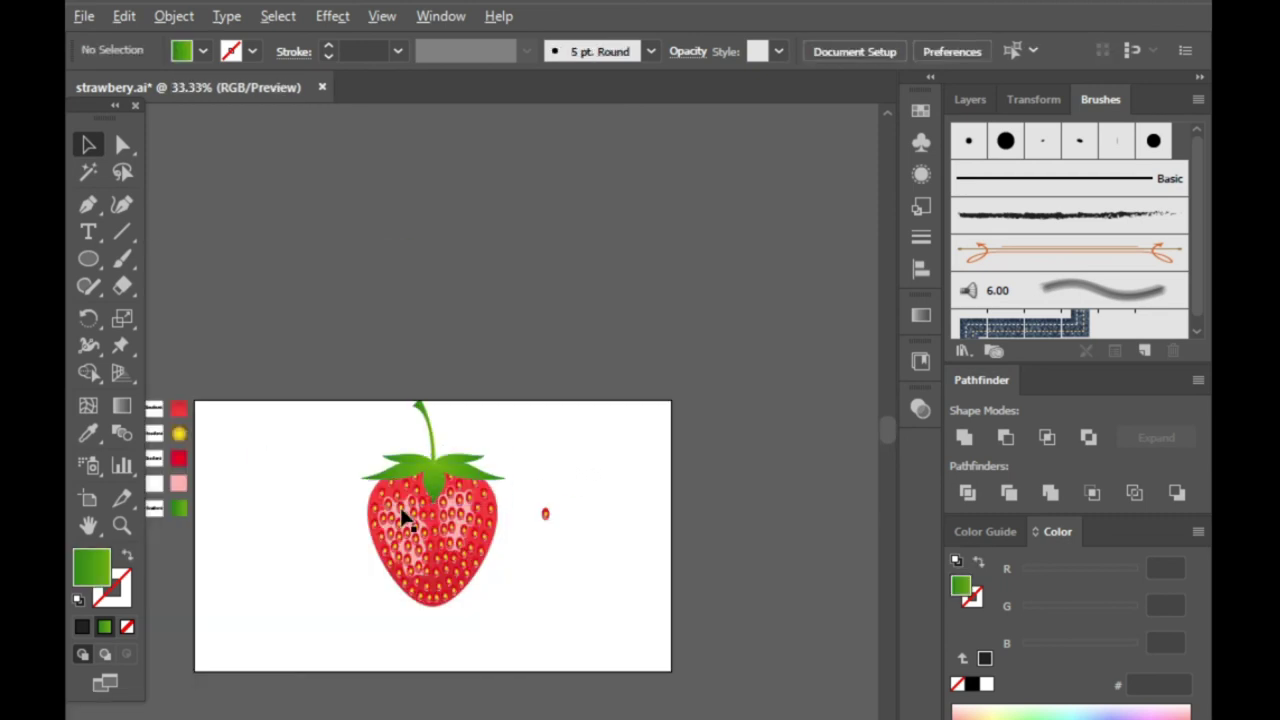
pyautogui.scroll(-2, 406, 520)
pyautogui.scroll(2, 405, 533)
pyautogui.scroll(3, 400, 537)
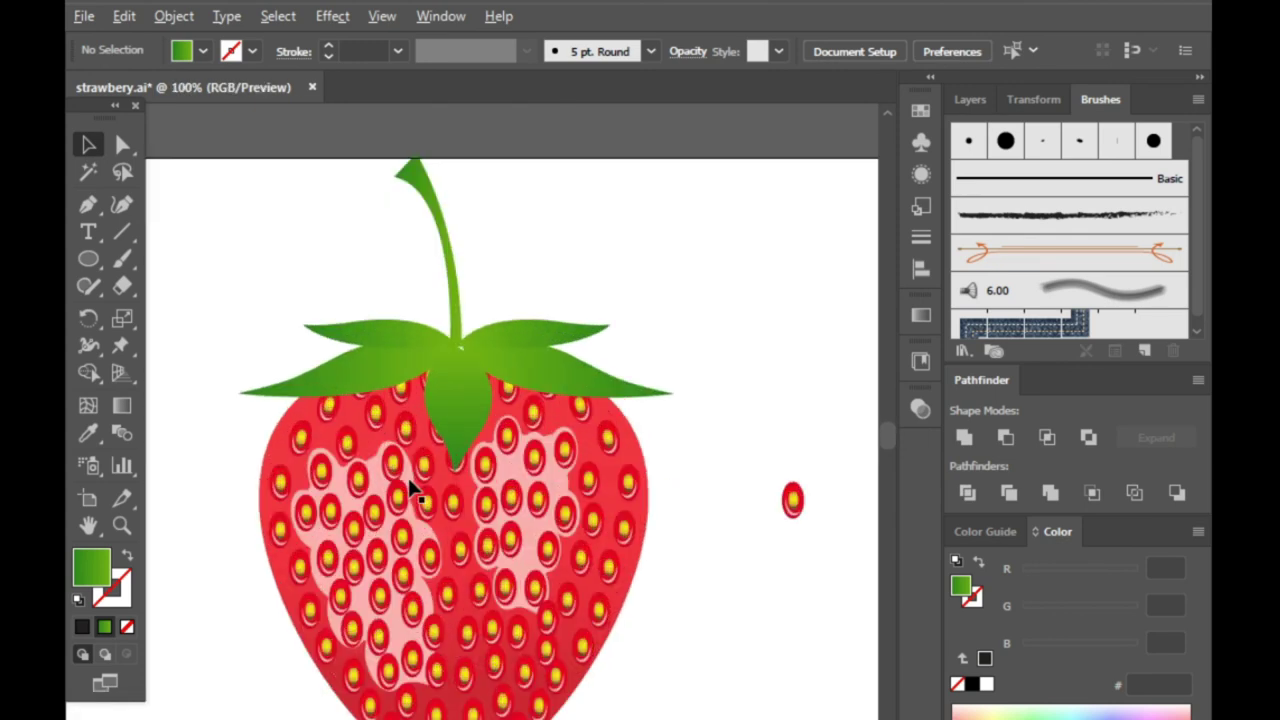
pyautogui.click(478, 393)
pyautogui.moveTo(660, 326); pyautogui.dragTo(657, 329)
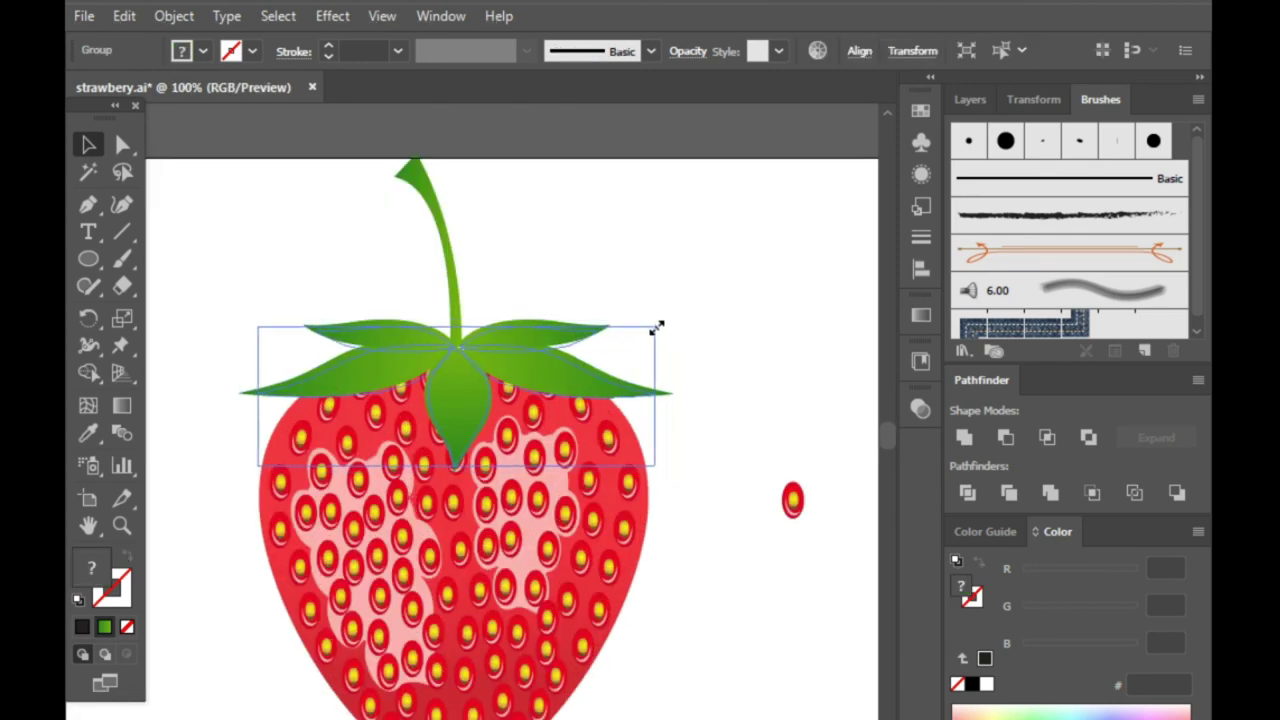
pyautogui.click(741, 293)
pyautogui.scroll(4, 453, 385)
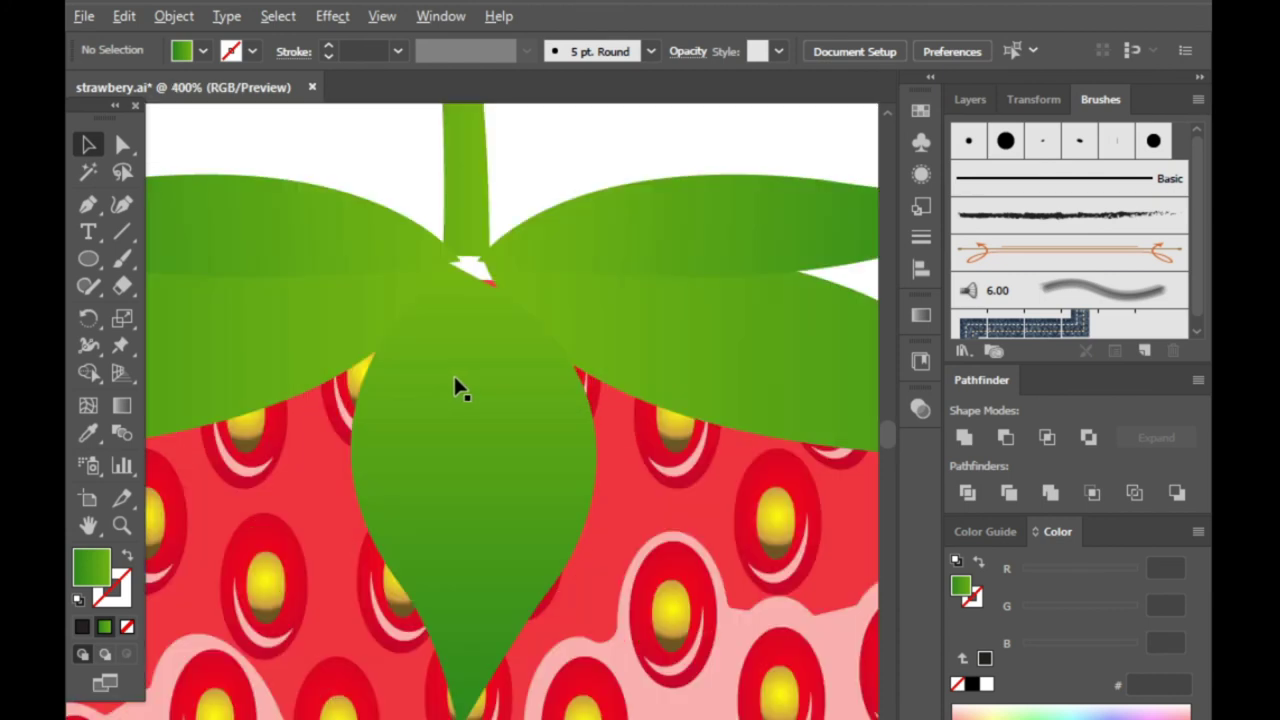
pyautogui.moveTo(453, 380)
pyautogui.mouseDown()
pyautogui.moveTo(470, 361)
pyautogui.moveTo(485, 388)
pyautogui.mouseUp()
pyautogui.keyDown('alt'); pyautogui.scroll(-2, 484, 386); pyautogui.keyUp('alt')
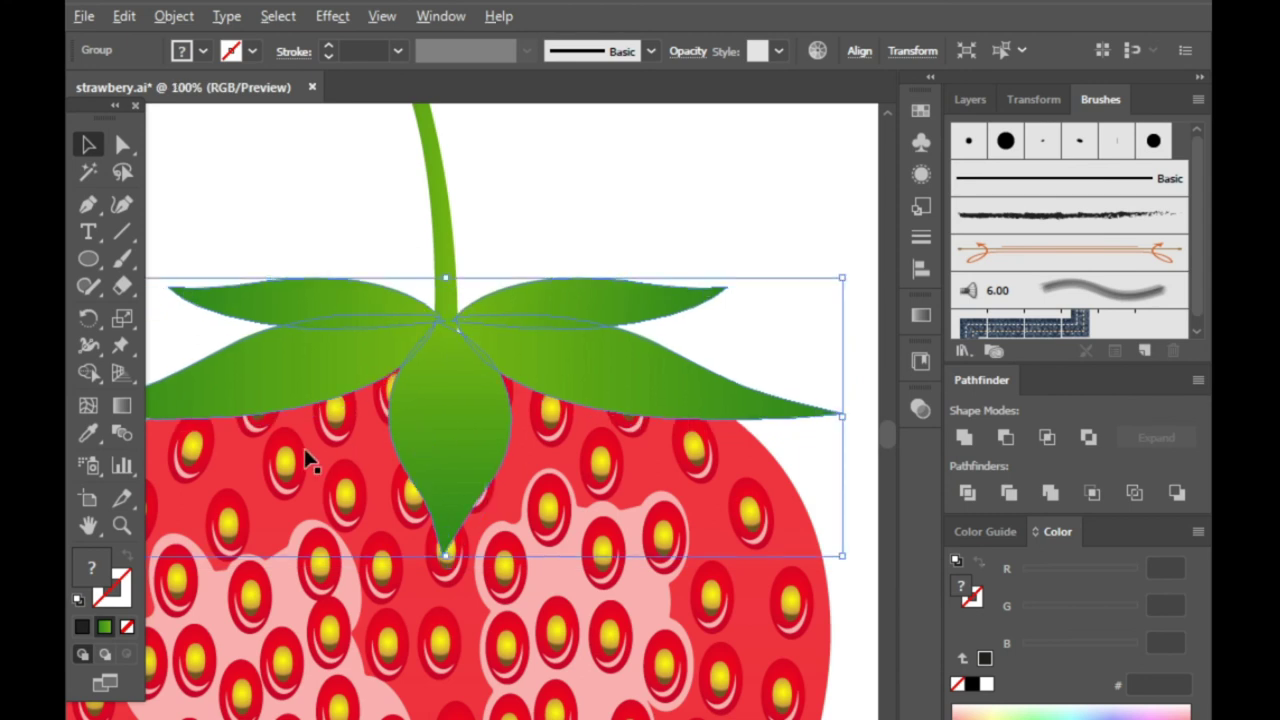
pyautogui.keyDown('alt'); pyautogui.scroll(-3, 300, 435); pyautogui.keyUp('alt')
pyautogui.click(576, 353)
# - Scale the leaves group down a little more and shift the stem so its base sits in the leaves
pyautogui.keyDown('alt'); pyautogui.scroll(-2, 576, 353); pyautogui.keyUp('alt')
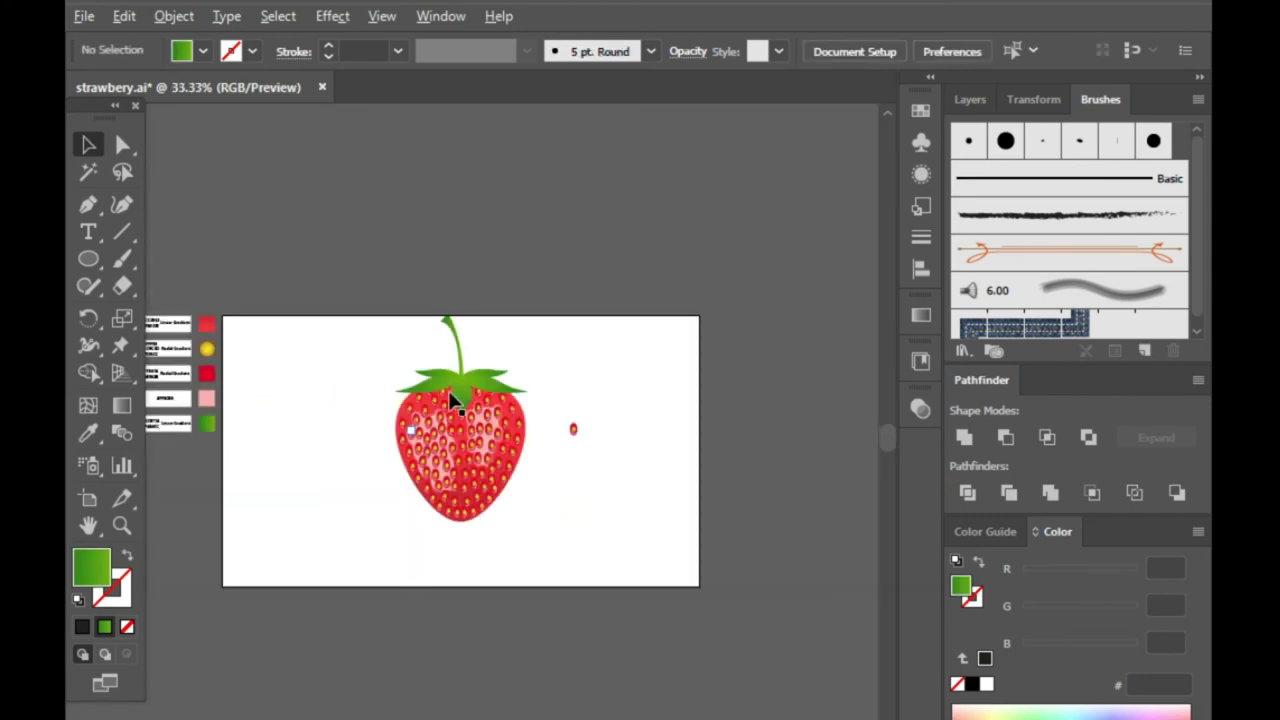
pyautogui.keyDown('alt'); pyautogui.scroll(3, 452, 400); pyautogui.keyUp('alt')
pyautogui.keyDown('alt'); pyautogui.scroll(3, 505, 375); pyautogui.keyUp('alt')
pyautogui.click(466, 393)
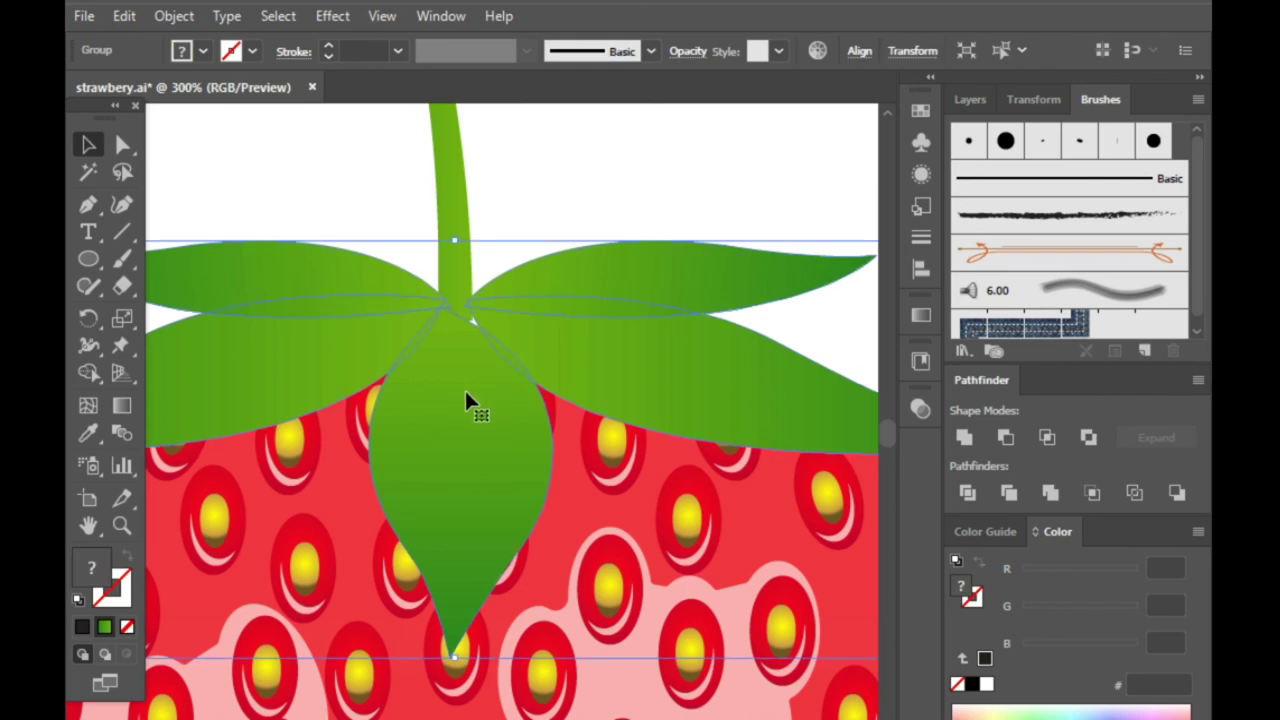
pyautogui.keyDown('alt'); pyautogui.scroll(-1, 435, 410); pyautogui.keyUp('alt')
pyautogui.moveTo(830, 297); pyautogui.dragTo(817, 305)
pyautogui.click(566, 260)
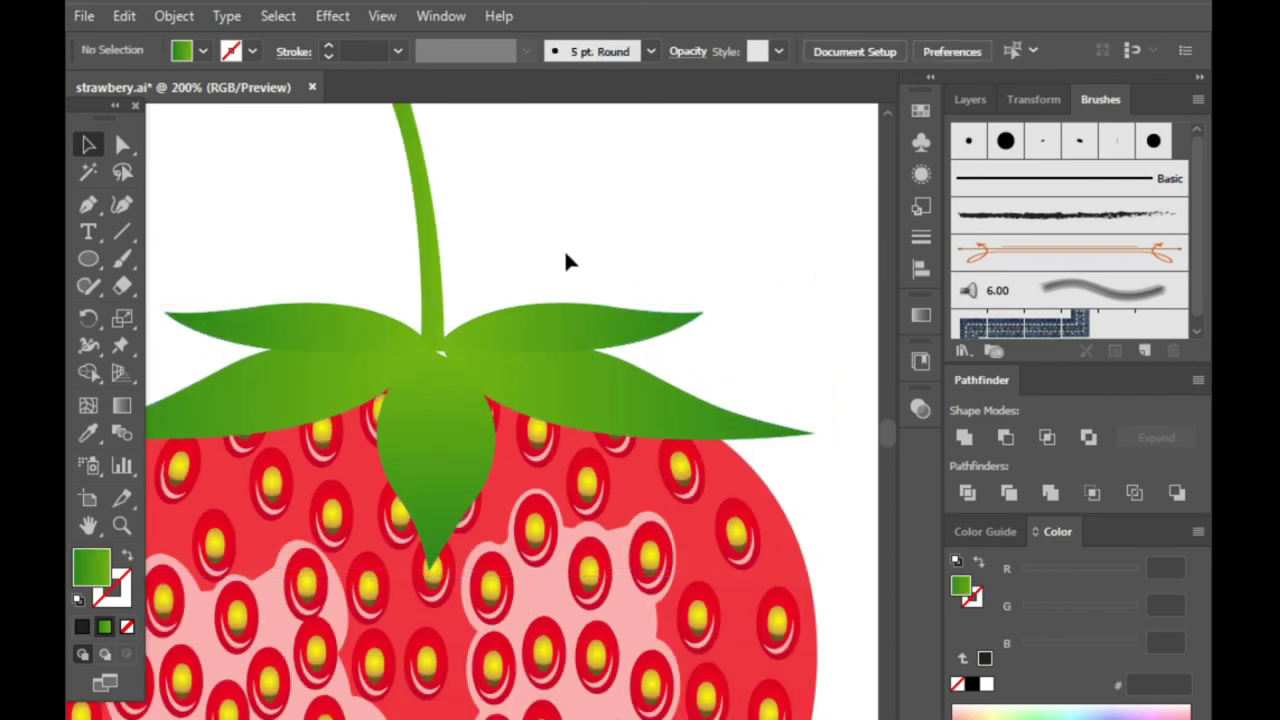
pyautogui.keyDown('alt'); pyautogui.scroll(3, 432, 330); pyautogui.keyUp('alt')
pyautogui.click(447, 329)
pyautogui.moveTo(446, 324)
pyautogui.mouseDown()
pyautogui.moveTo(456, 348)
pyautogui.moveTo(438, 313)
pyautogui.mouseUp()
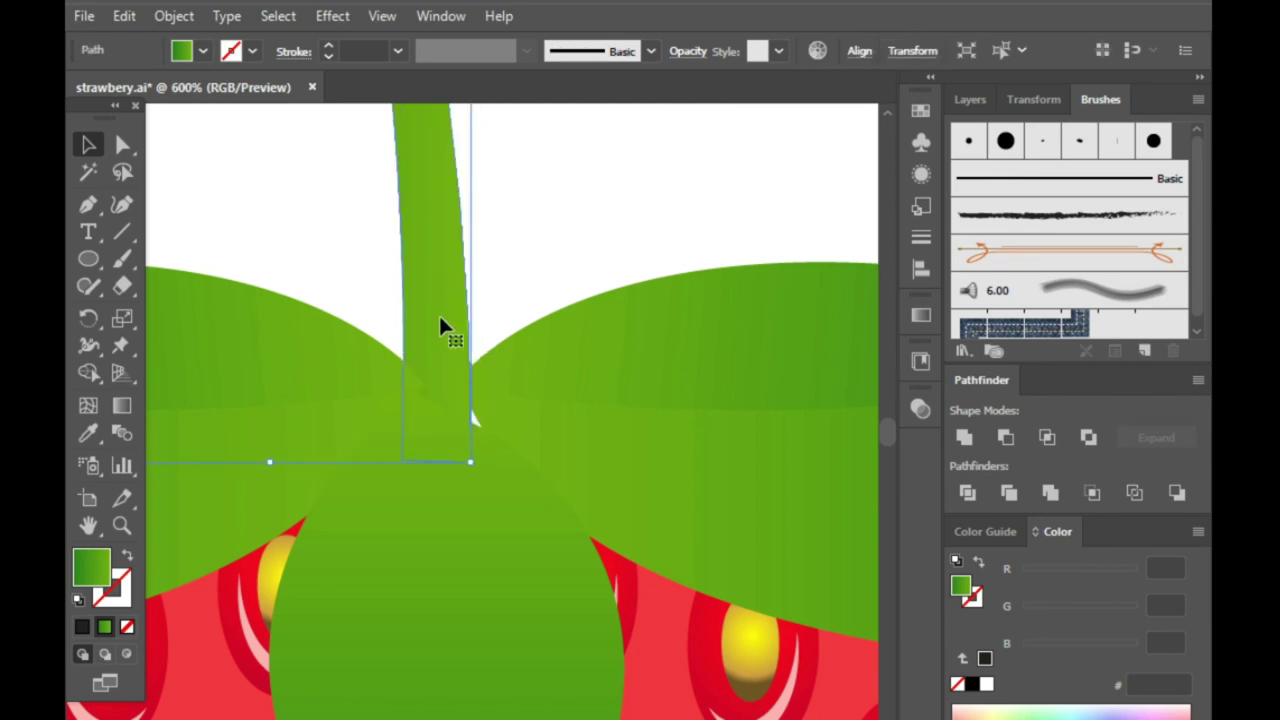
# - Zoom out to the whole artboard, trying stem and leaf-group selections along the way
pyautogui.click(523, 305)
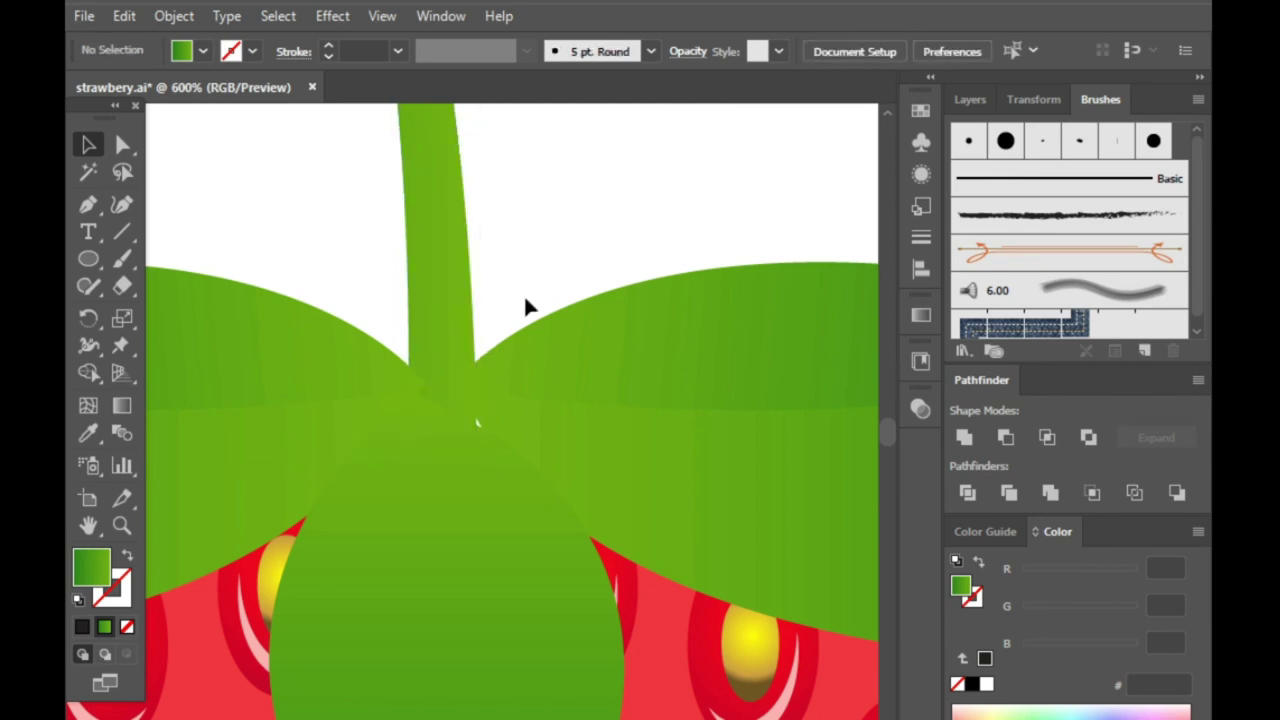
pyautogui.click(549, 400)
pyautogui.hotkey('ctrl', '-')
pyautogui.hotkey('ctrl', '-')
pyautogui.hotkey('ctrl', '-')
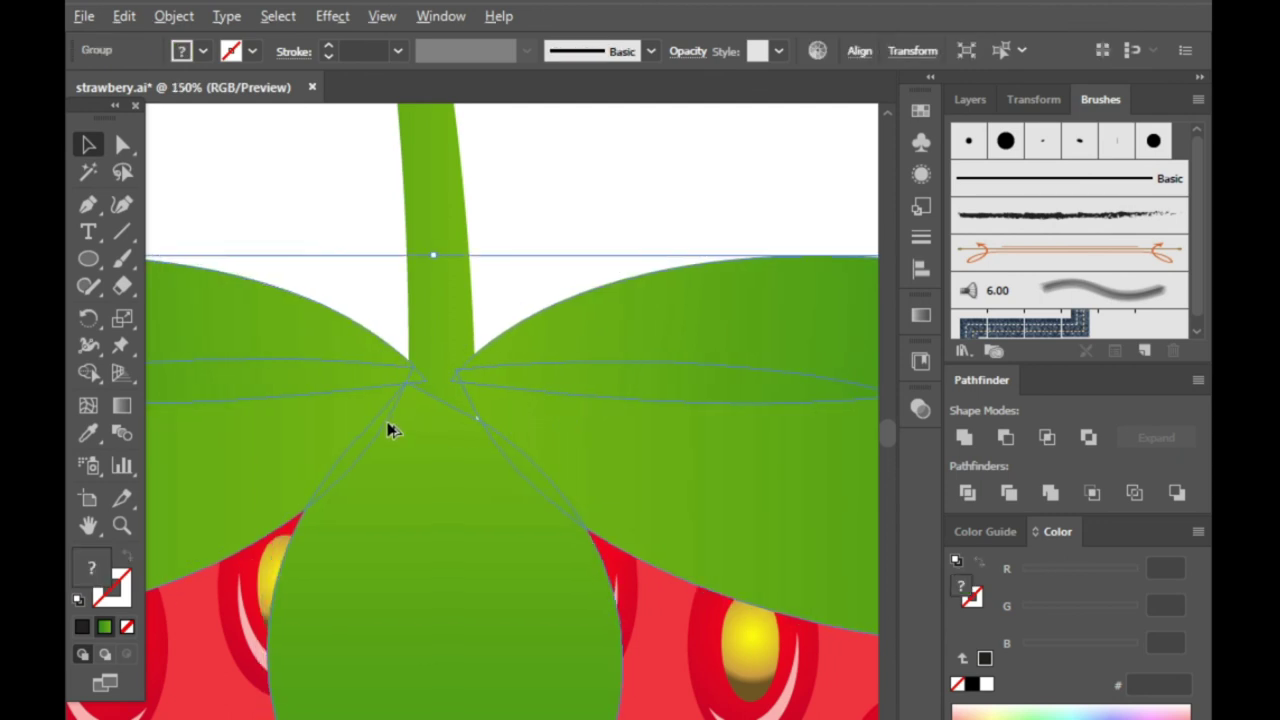
pyautogui.click(480, 294)
pyautogui.hotkey('ctrl', '-')
pyautogui.hotkey('ctrl', '-')
pyautogui.hotkey('ctrl', '-')
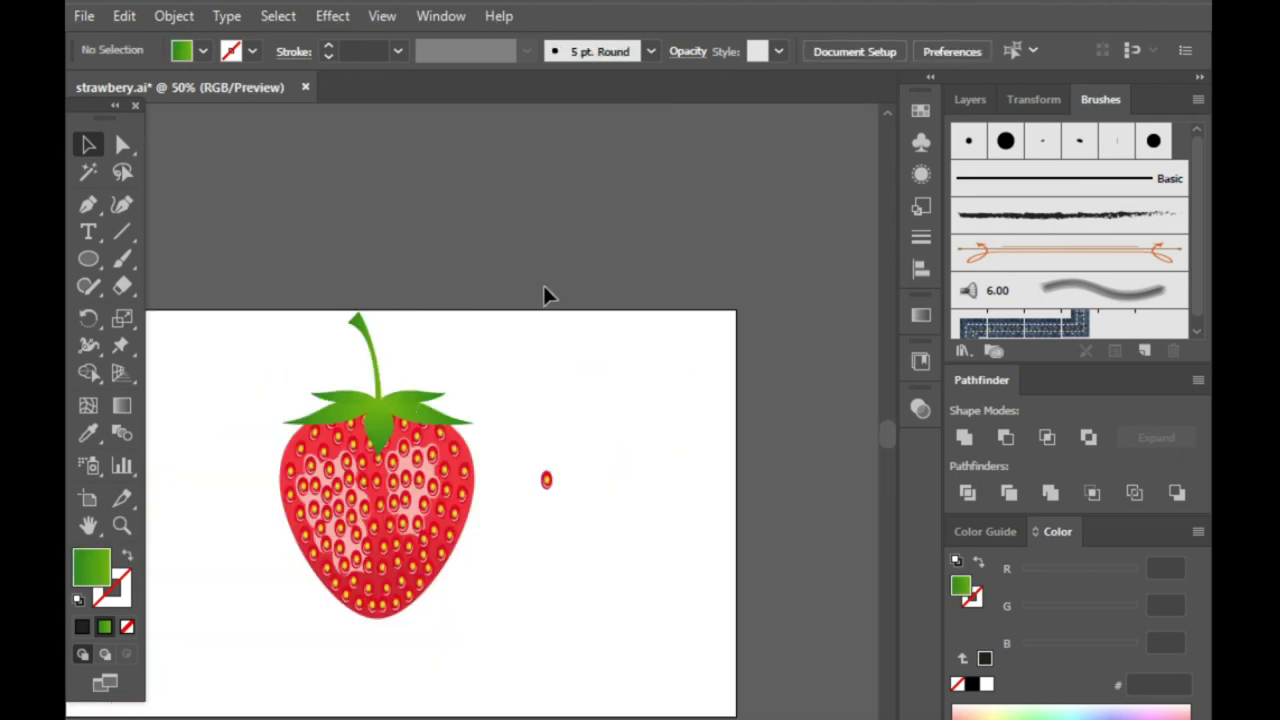
pyautogui.hotkey('ctrl', '-')
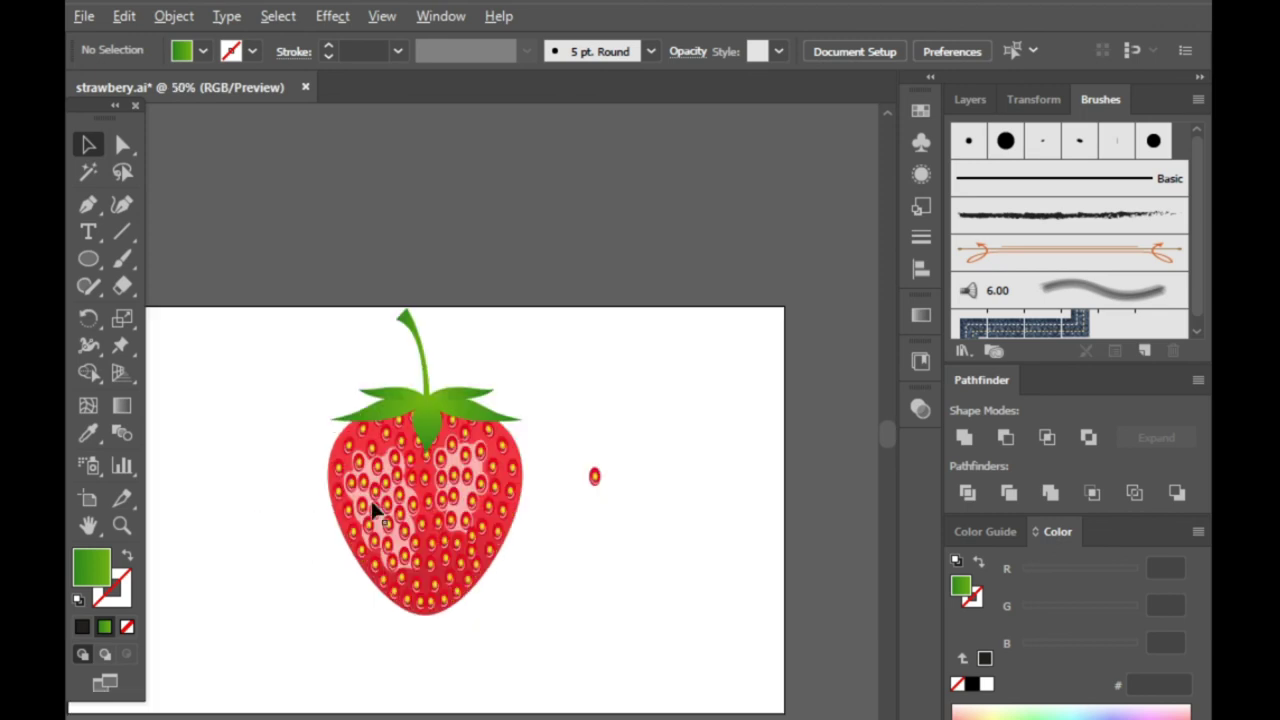
pyautogui.click(386, 502)
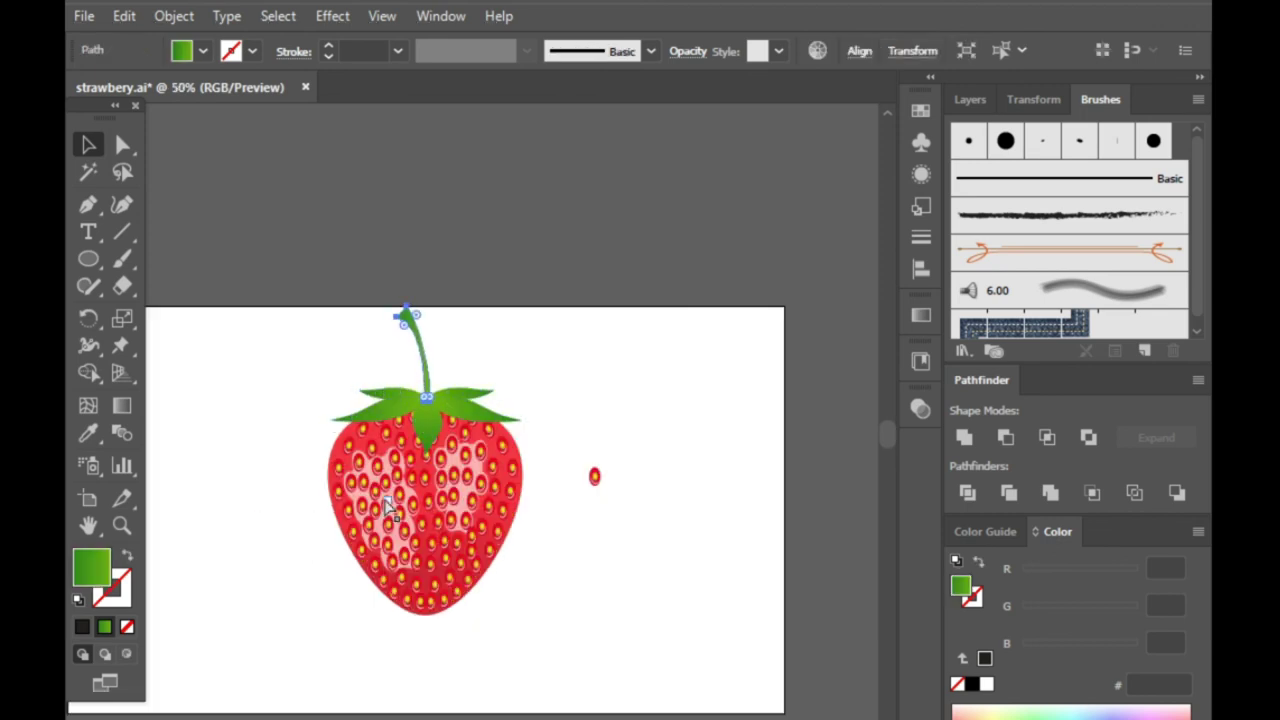
pyautogui.hotkey('ctrl', 'alt', '[')
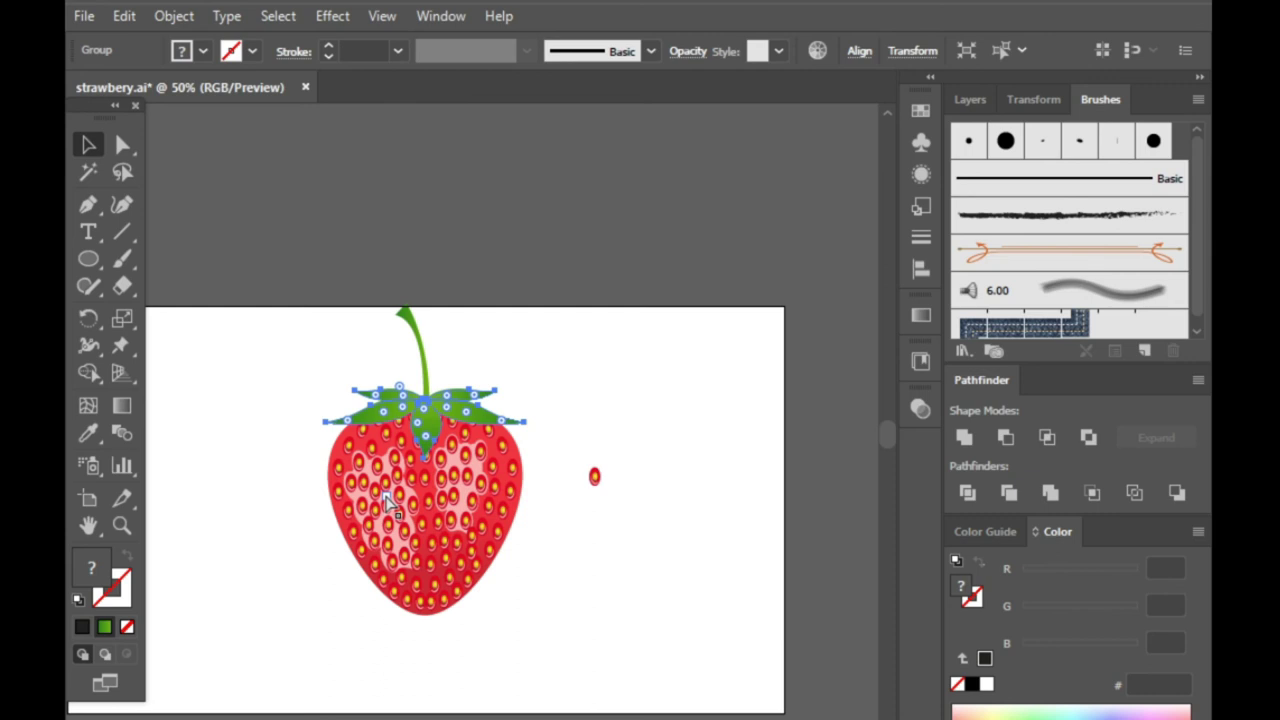
pyautogui.click(665, 358)
pyautogui.hotkey('ctrl', '-')
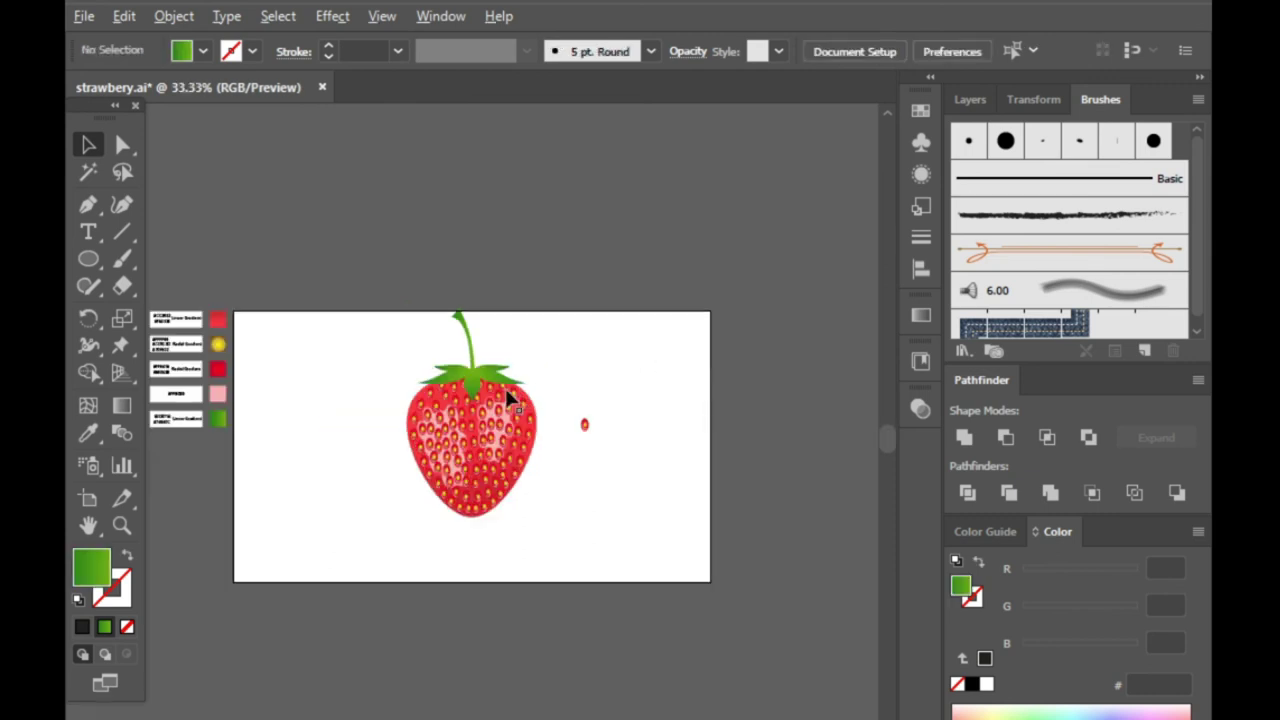
# - Zoom back in on the calyx and select the leaf group atop the strawberry
pyautogui.scroll(2, 478, 396)
pyautogui.scroll(2, 478, 400)
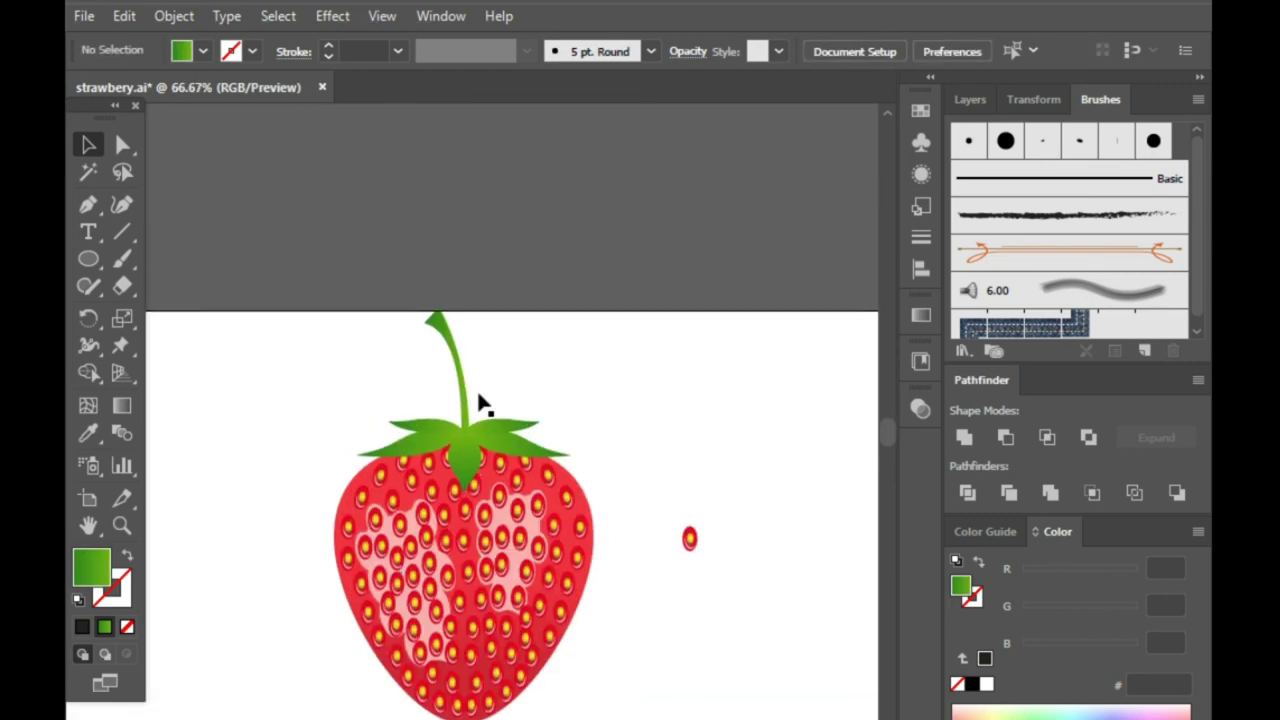
pyautogui.scroll(2, 453, 427)
pyautogui.click(532, 450)
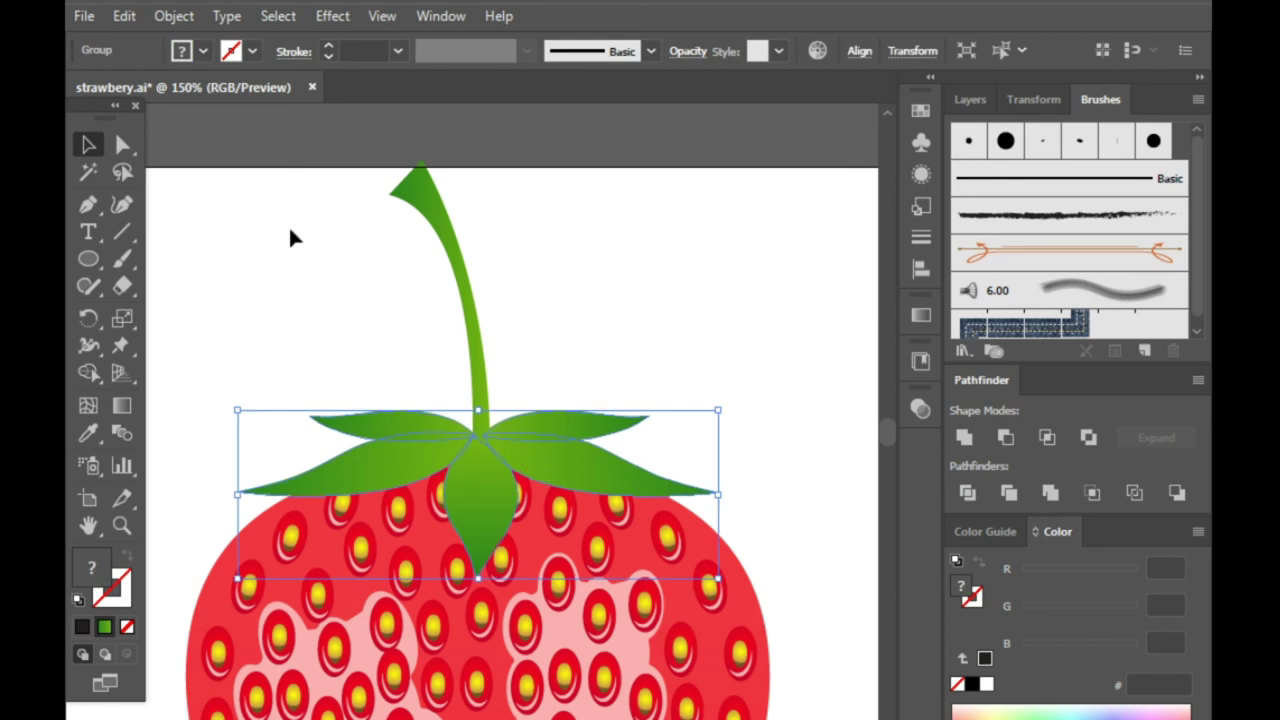
# - Add a Drop Shadow to the leaves with 2 px X/Y offsets and Preview on
pyautogui.click(330, 15)
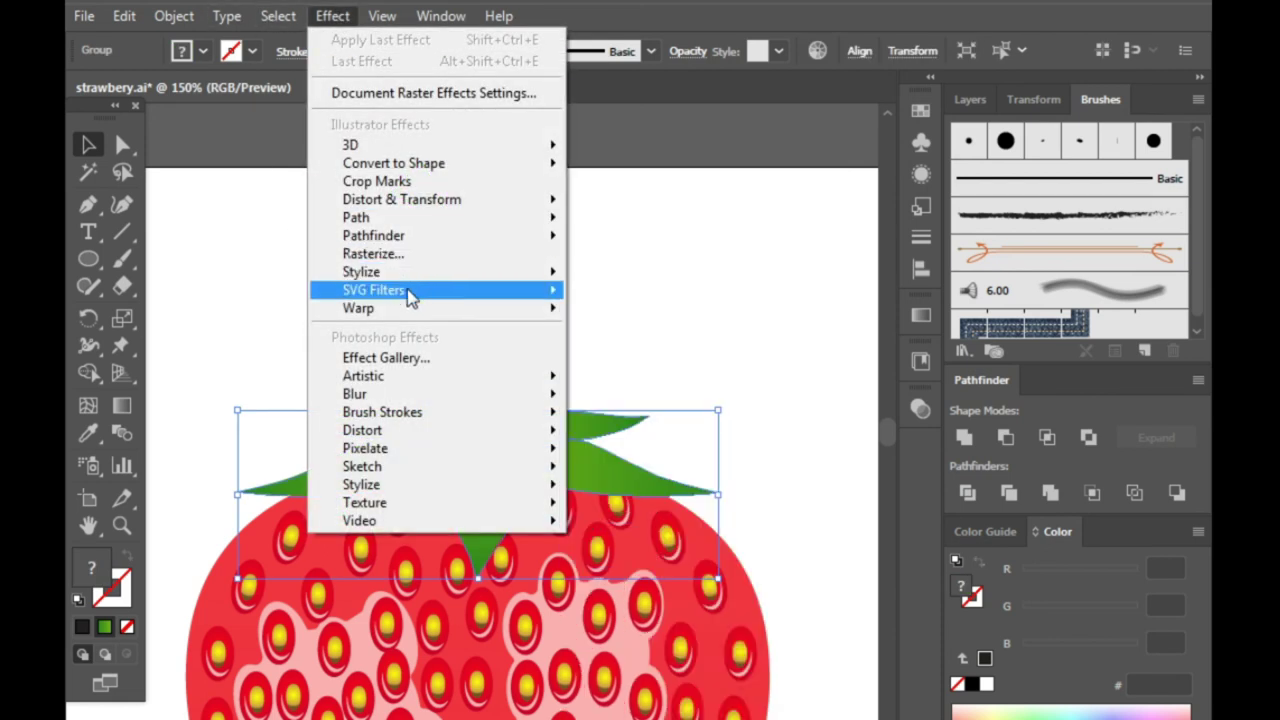
pyautogui.moveTo(361, 272)
pyautogui.click(643, 276)
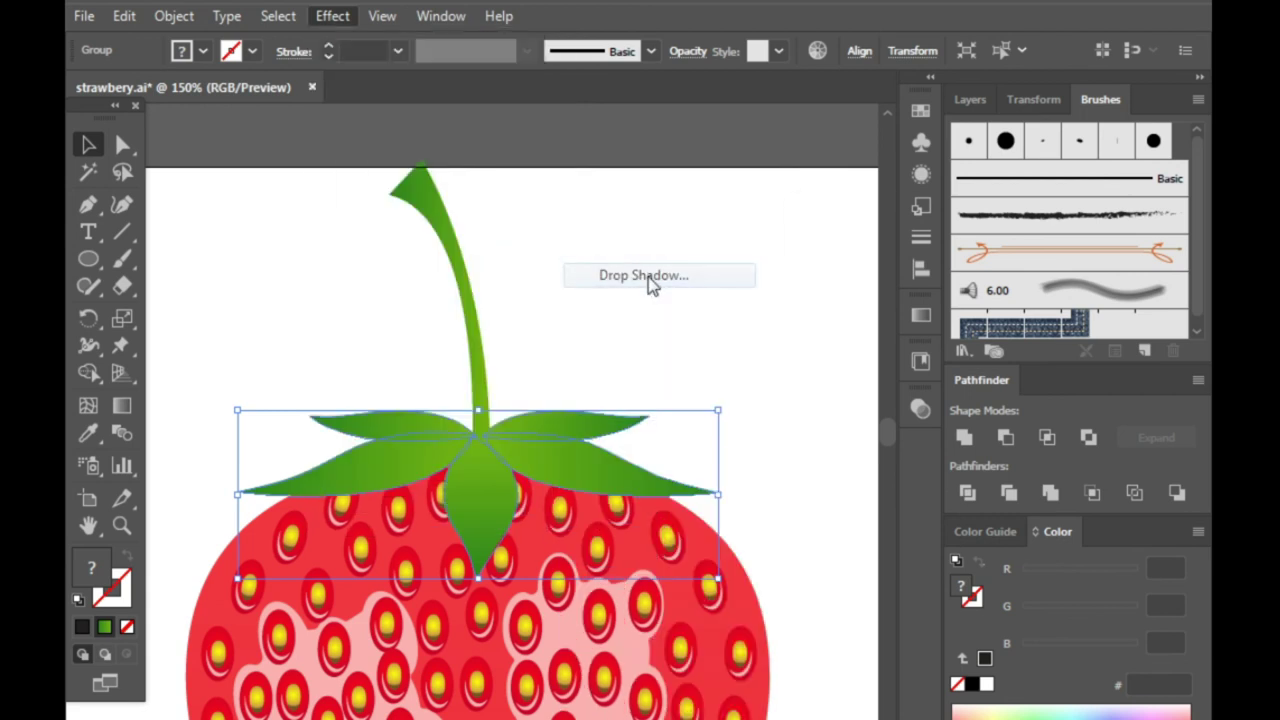
pyautogui.click(934, 333)
pyautogui.doubleClick(934, 333)
pyautogui.write('-2')
pyautogui.press('Up')
pyautogui.press('Up')
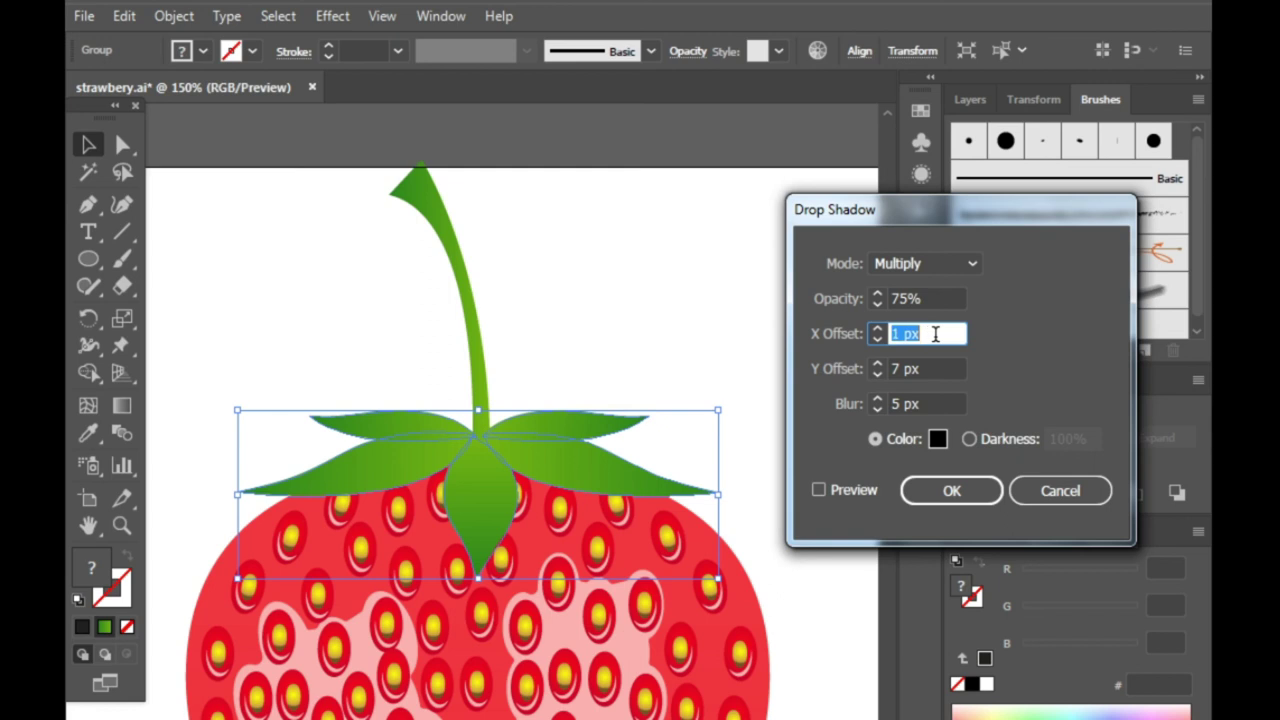
pyautogui.click(928, 367)
pyautogui.press('Down')
pyautogui.press('Down')
pyautogui.press('Down')
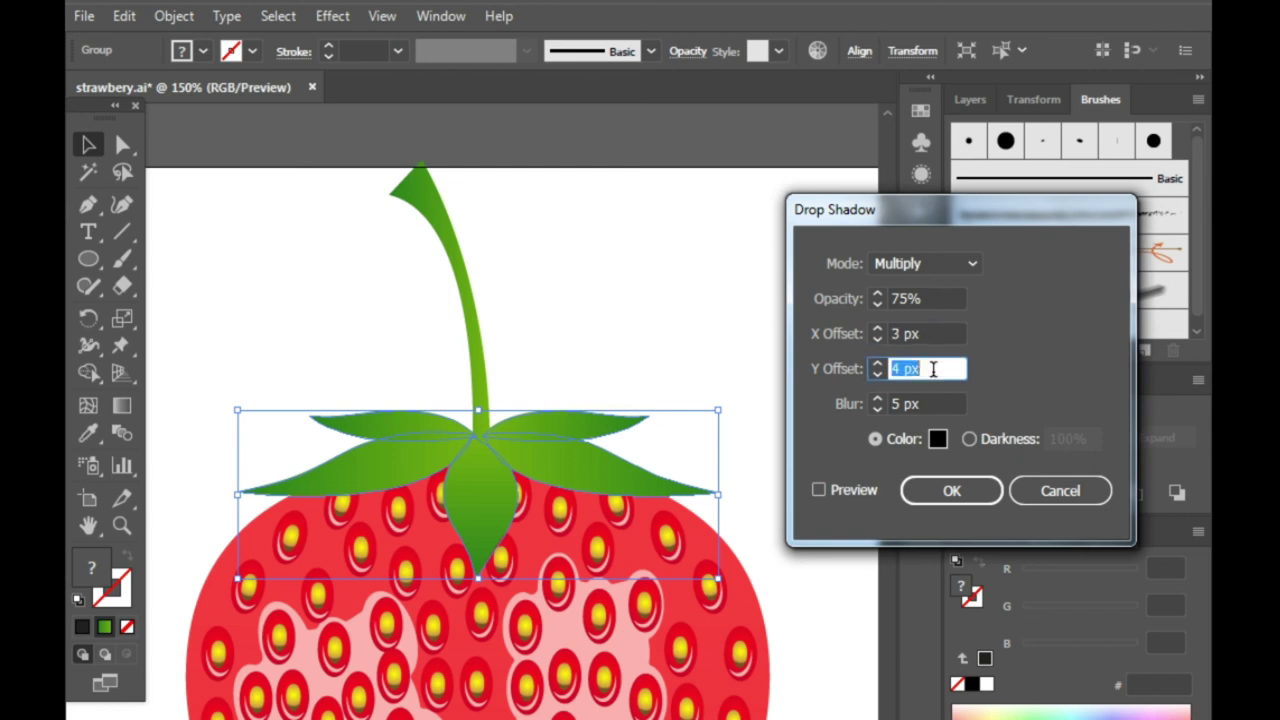
pyautogui.click(929, 334)
pyautogui.press('Down')
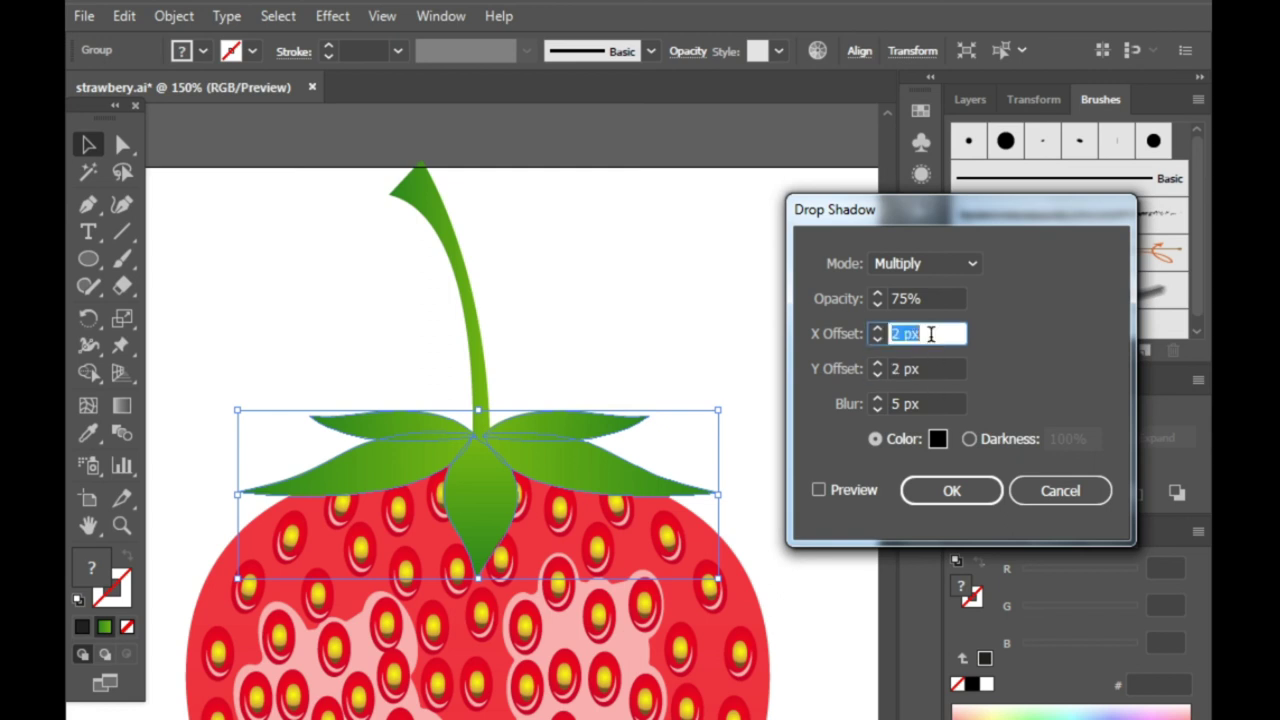
pyautogui.click(928, 397)
pyautogui.press('Down')
pyautogui.press('Down')
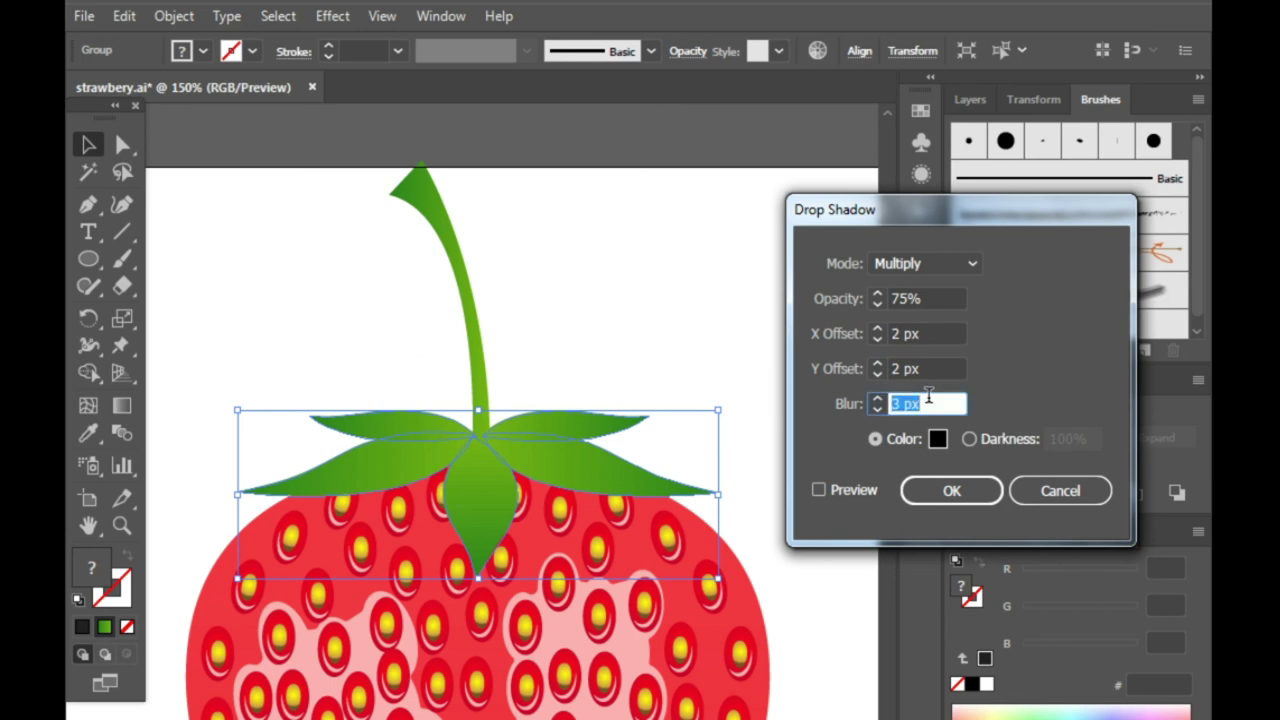
pyautogui.write('2')
pyautogui.click(818, 490)
pyautogui.press('space')
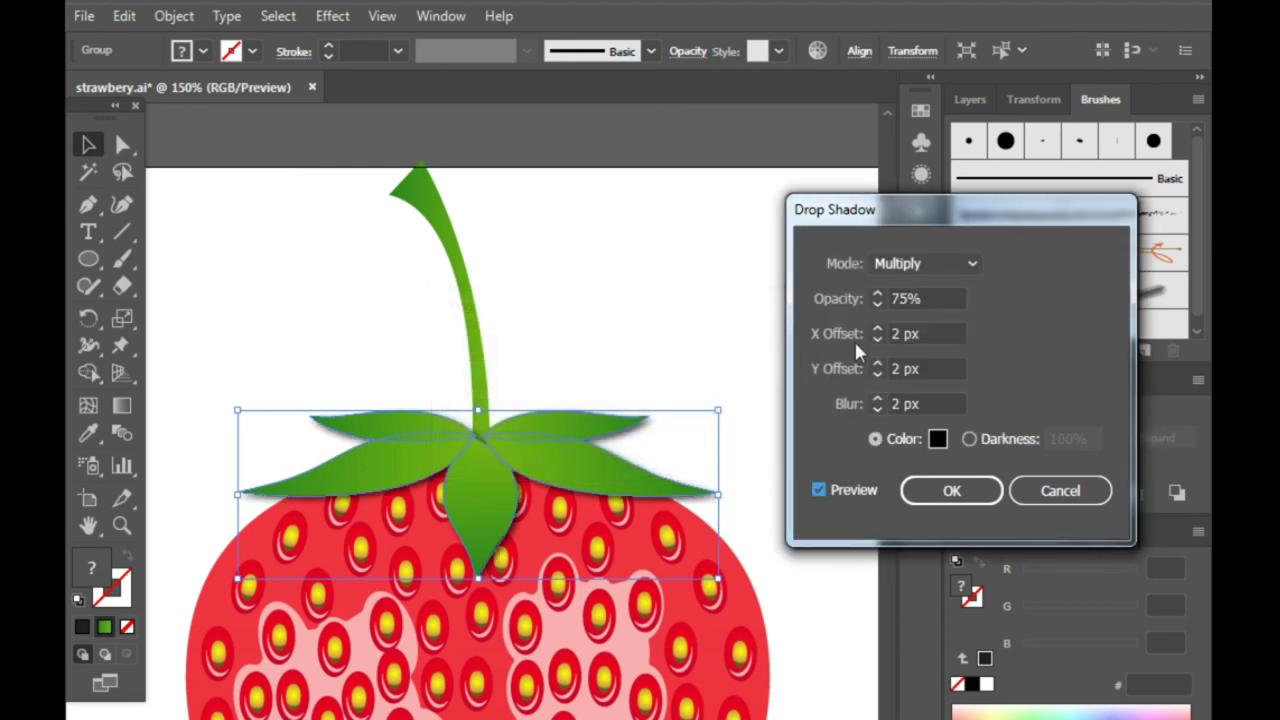
# - Lower the shadow opacity to about 29% and the blur to 1 px, then confirm
pyautogui.doubleClick(938, 299)
pyautogui.scroll(-8, 938, 299)
pyautogui.scroll(-9, 938, 299)
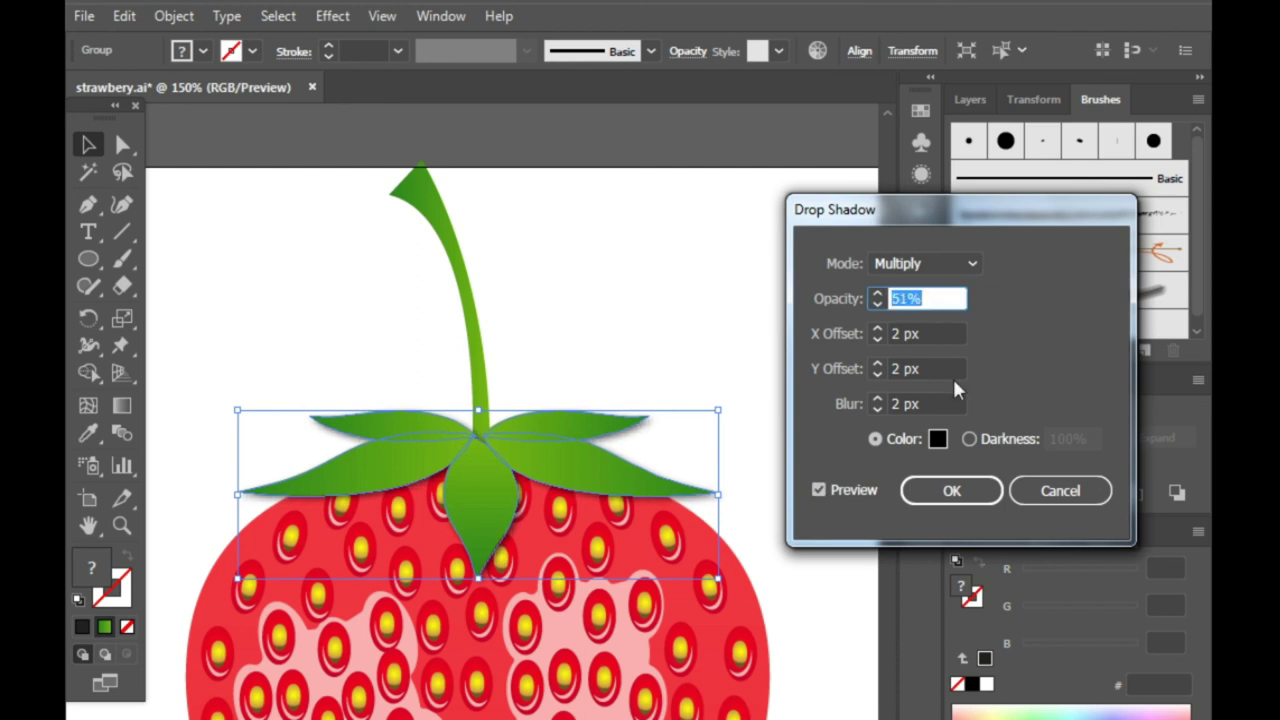
pyautogui.click(926, 401)
pyautogui.scroll(-2, 926, 398)
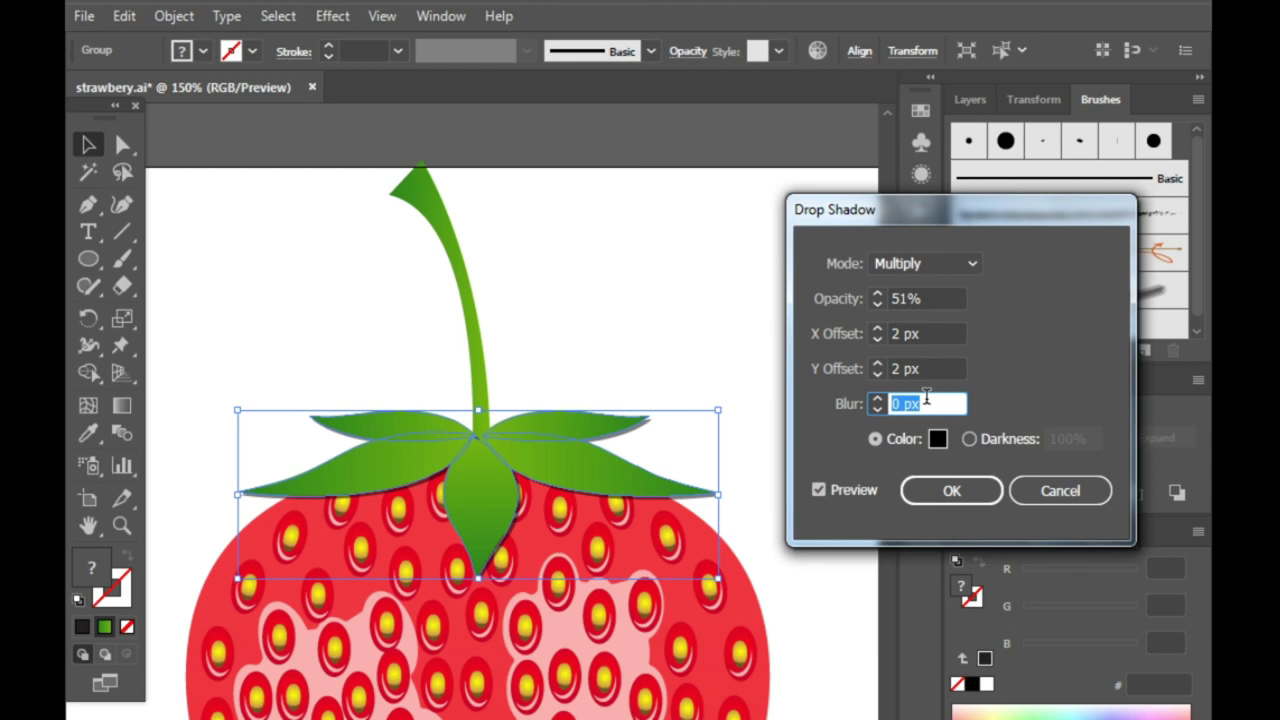
pyautogui.click(938, 299)
pyautogui.scroll(-6, 938, 299)
pyautogui.scroll(-8, 938, 299)
pyautogui.scroll(-8, 938, 299)
pyautogui.scroll(-8, 938, 299)
pyautogui.scroll(-7, 938, 299)
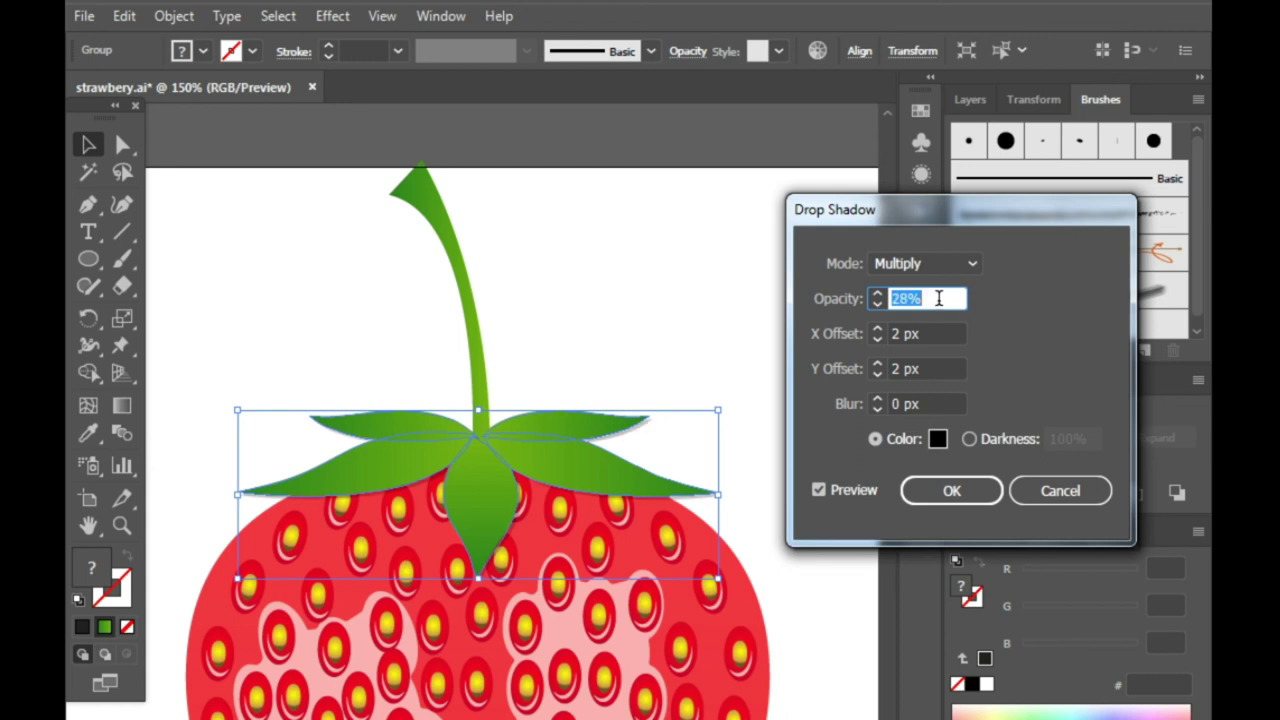
pyautogui.write('29')
pyautogui.click(929, 402)
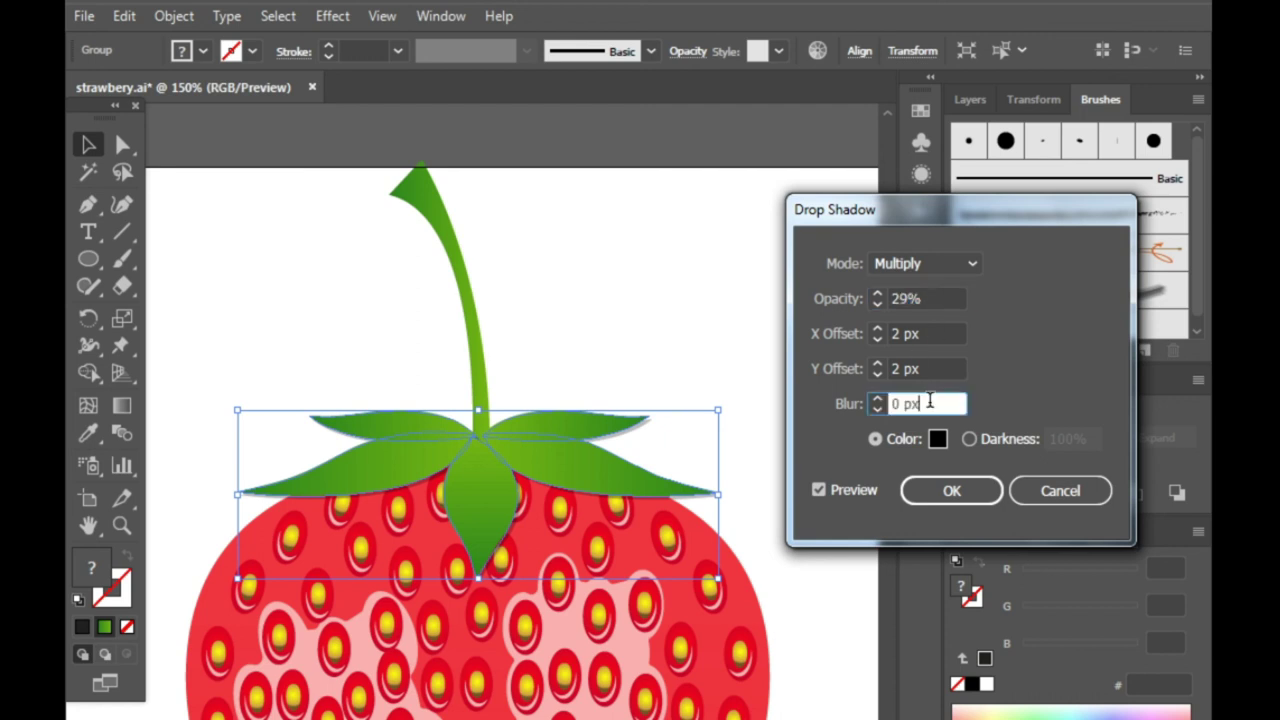
pyautogui.press('Up')
pyautogui.click(966, 493)
pyautogui.click(604, 315)
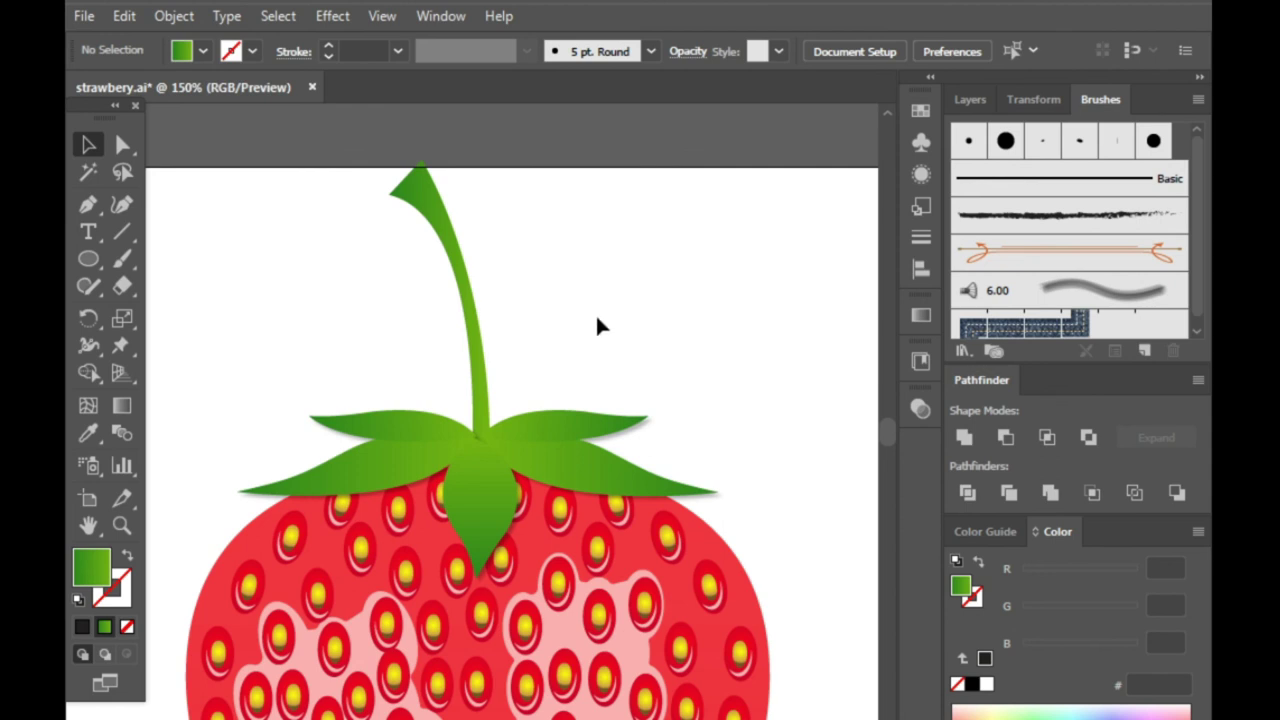
# - Draw a dark #221F1F rectangle spanning the artboard from top-left to bottom-right corner
pyautogui.scroll(-2, 371, 448)
pyautogui.scroll(-1, 400, 443)
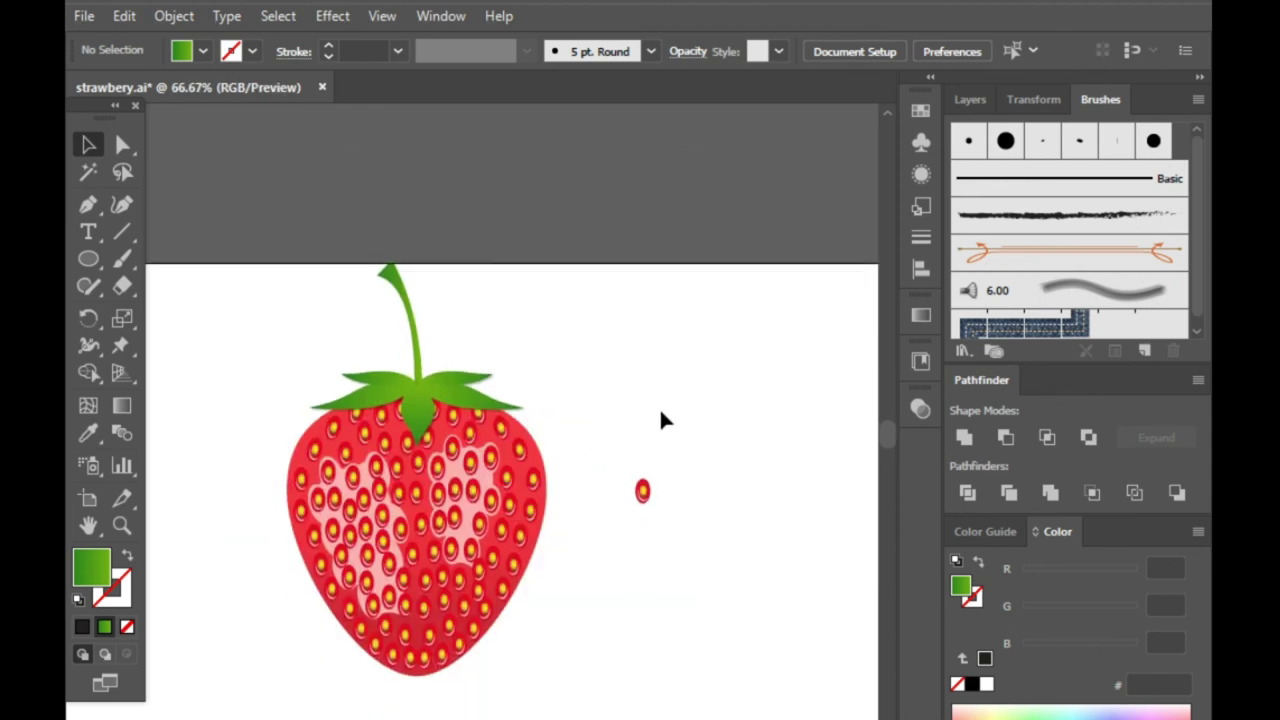
pyautogui.scroll(2, 388, 487)
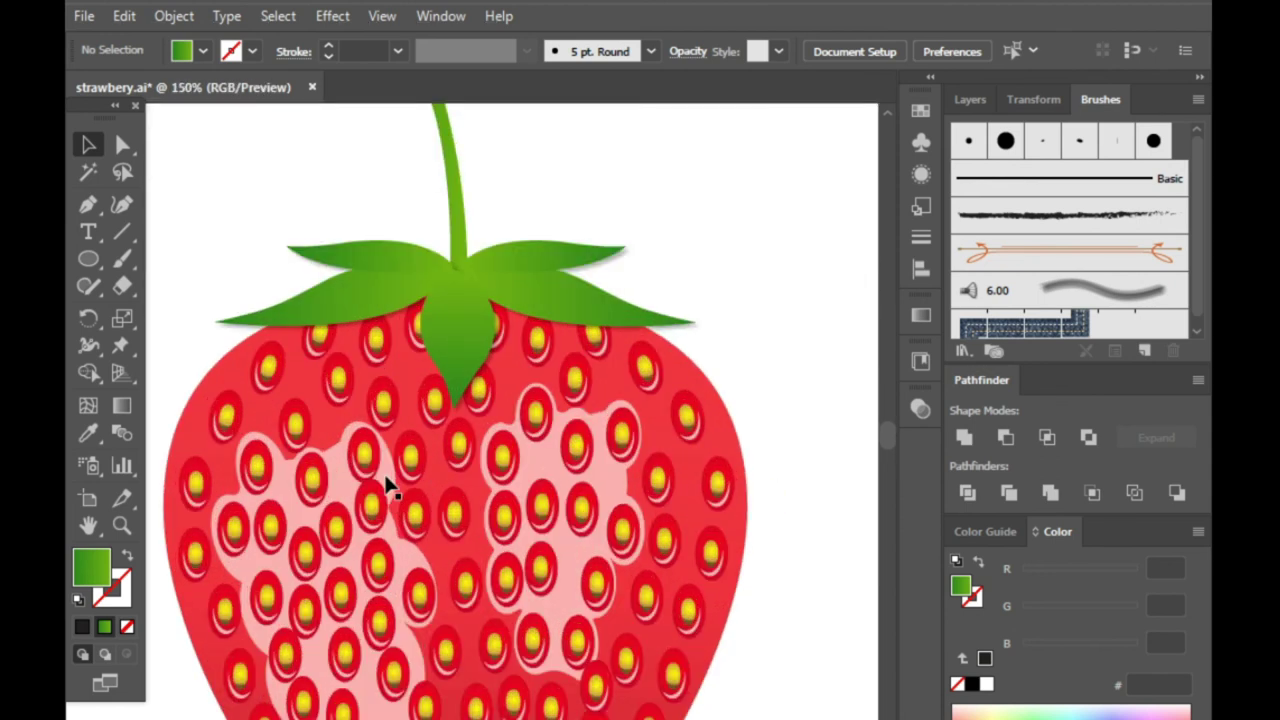
pyautogui.scroll(-1, 490, 450)
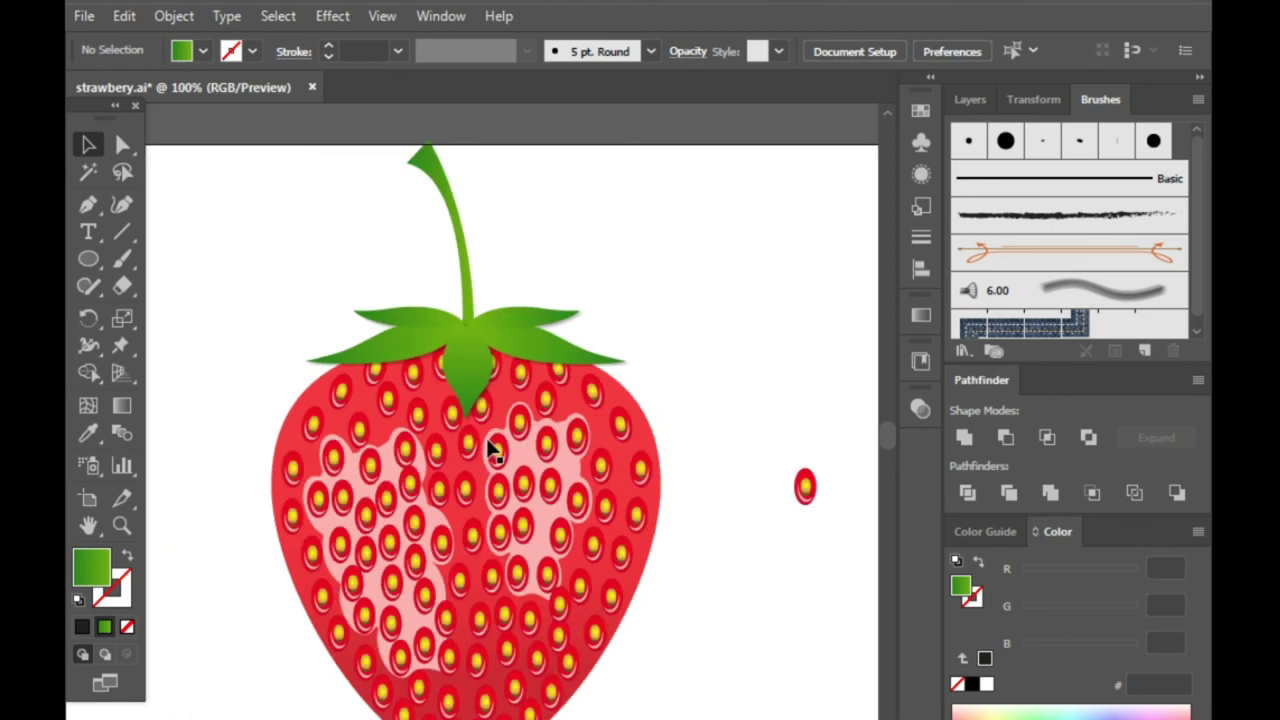
pyautogui.scroll(-1, 463, 443)
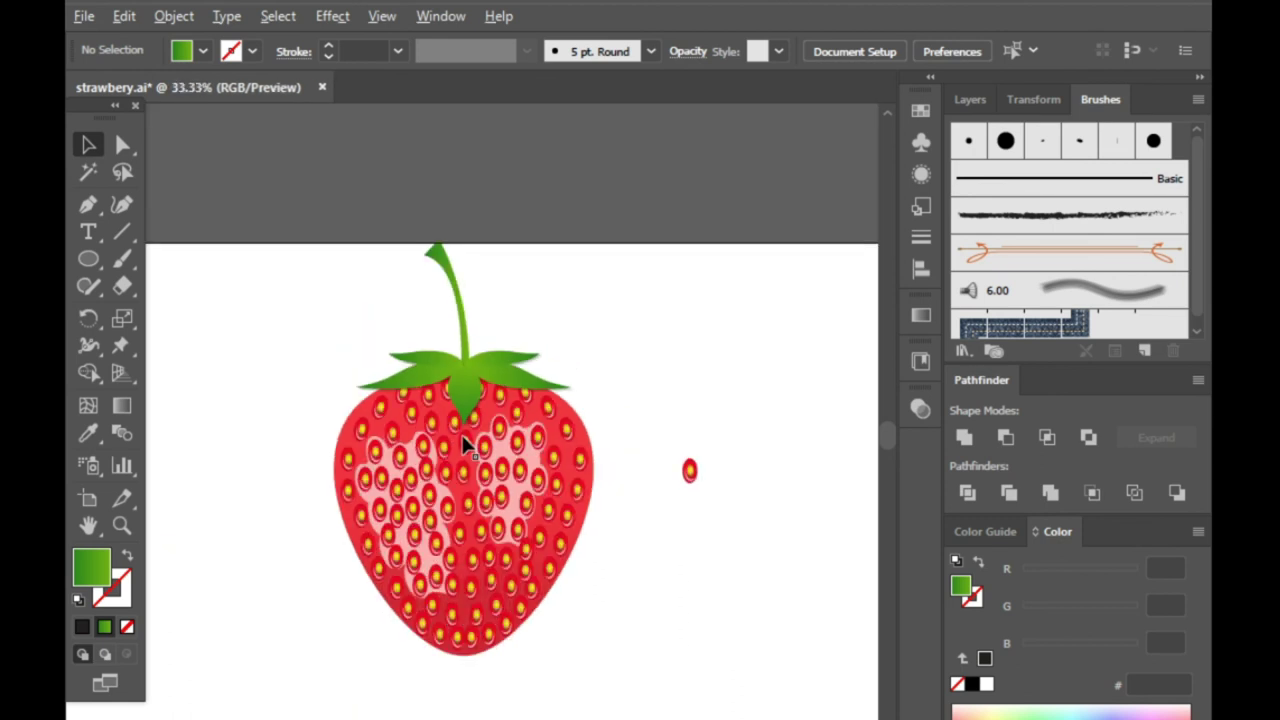
pyautogui.scroll(-3, 554, 522)
pyautogui.scroll(1, 602, 582)
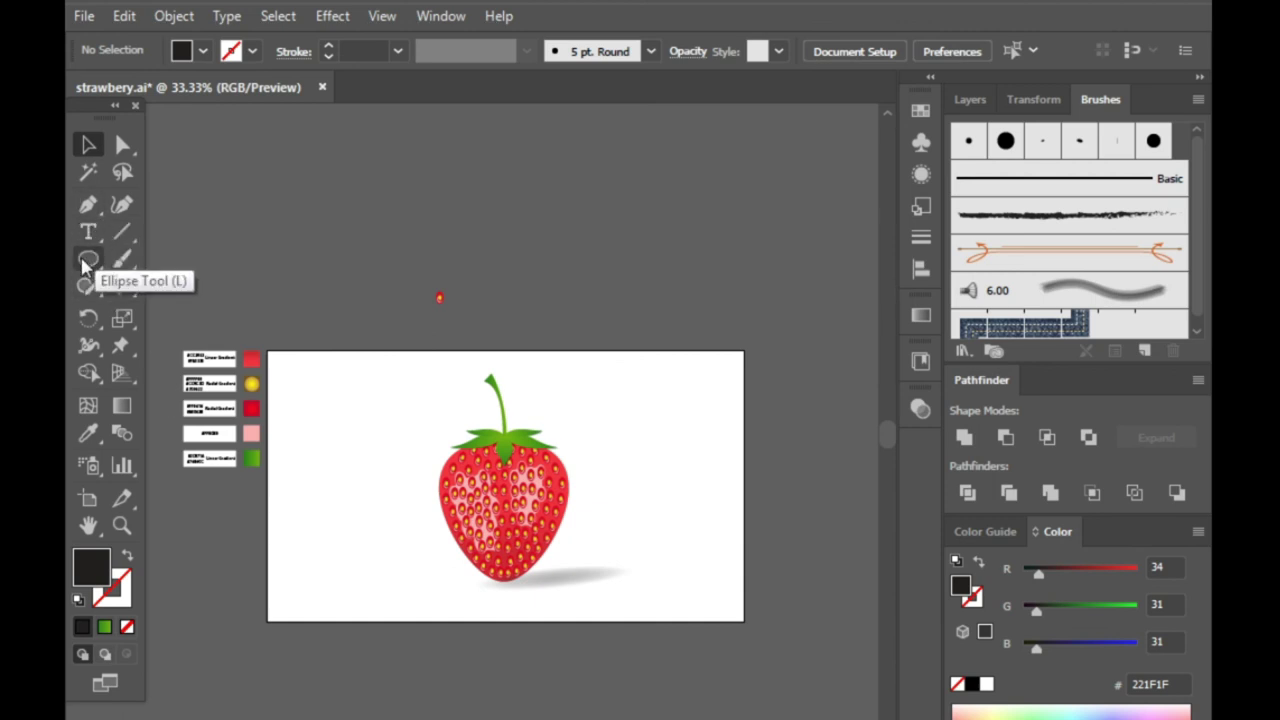
pyautogui.moveTo(88, 258); pyautogui.dragTo(190, 257)
pyautogui.moveTo(268, 350); pyautogui.dragTo(745, 620)
# - Send the rectangle behind the strawberry and fill it with pale pink #F9BDBD
pyautogui.click(87, 146)
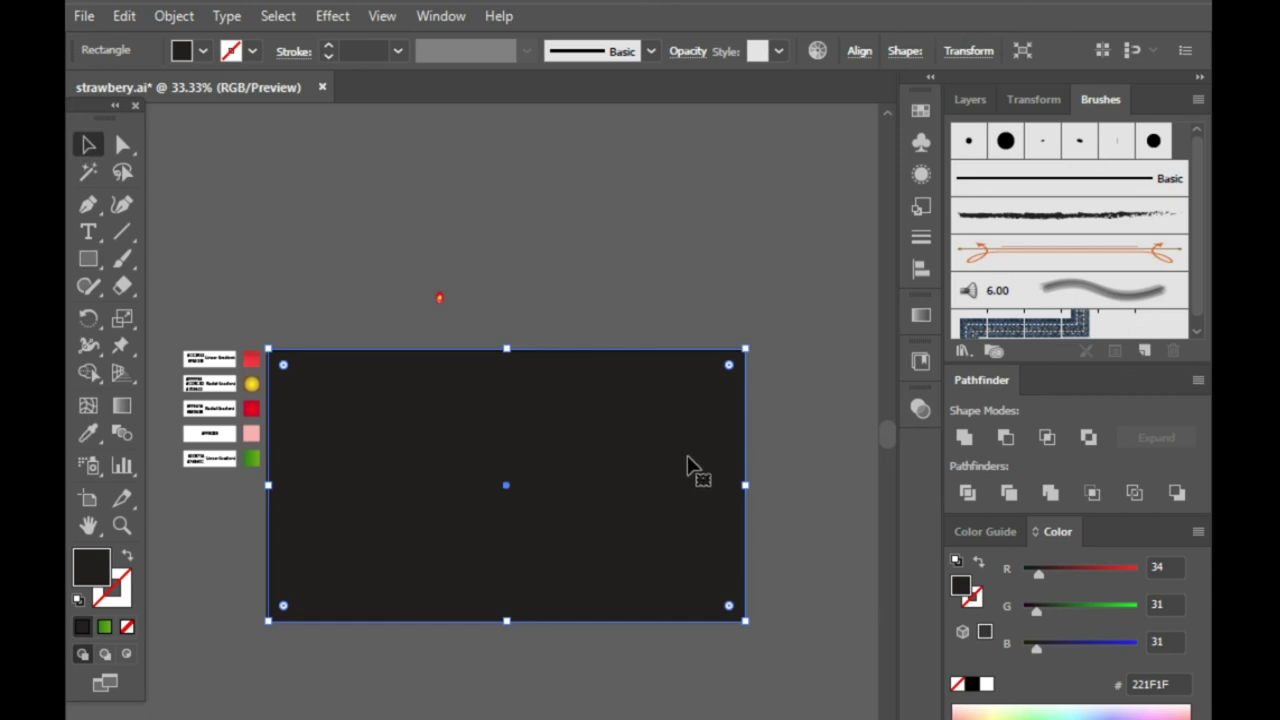
pyautogui.hotkey('ctrl', 'shift', '[')
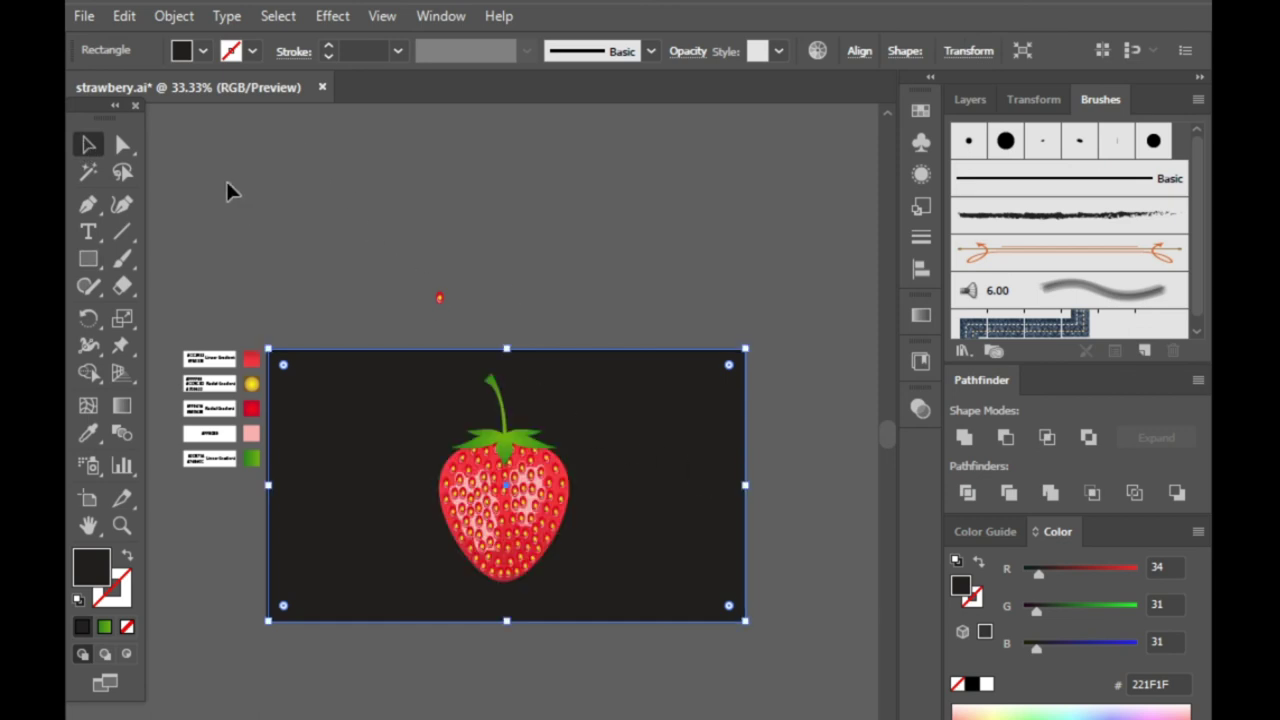
pyautogui.doubleClick(91, 567)
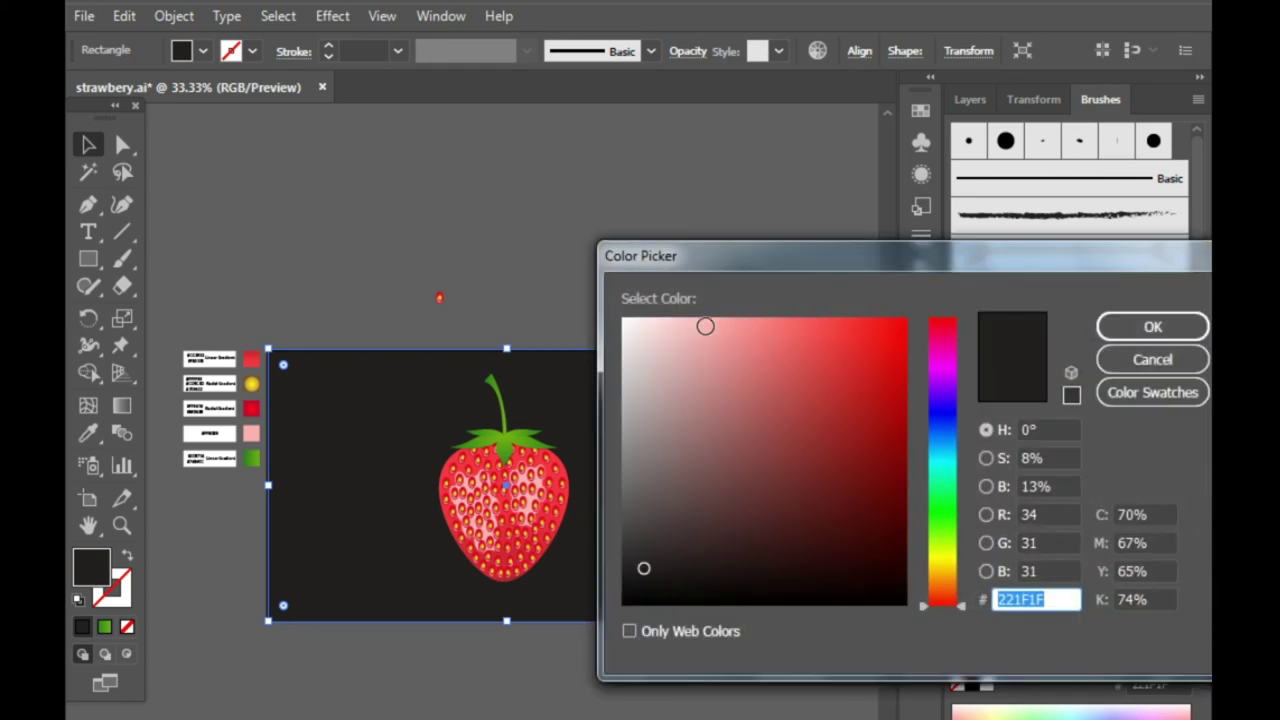
pyautogui.click(690, 323)
pyautogui.click(1145, 327)
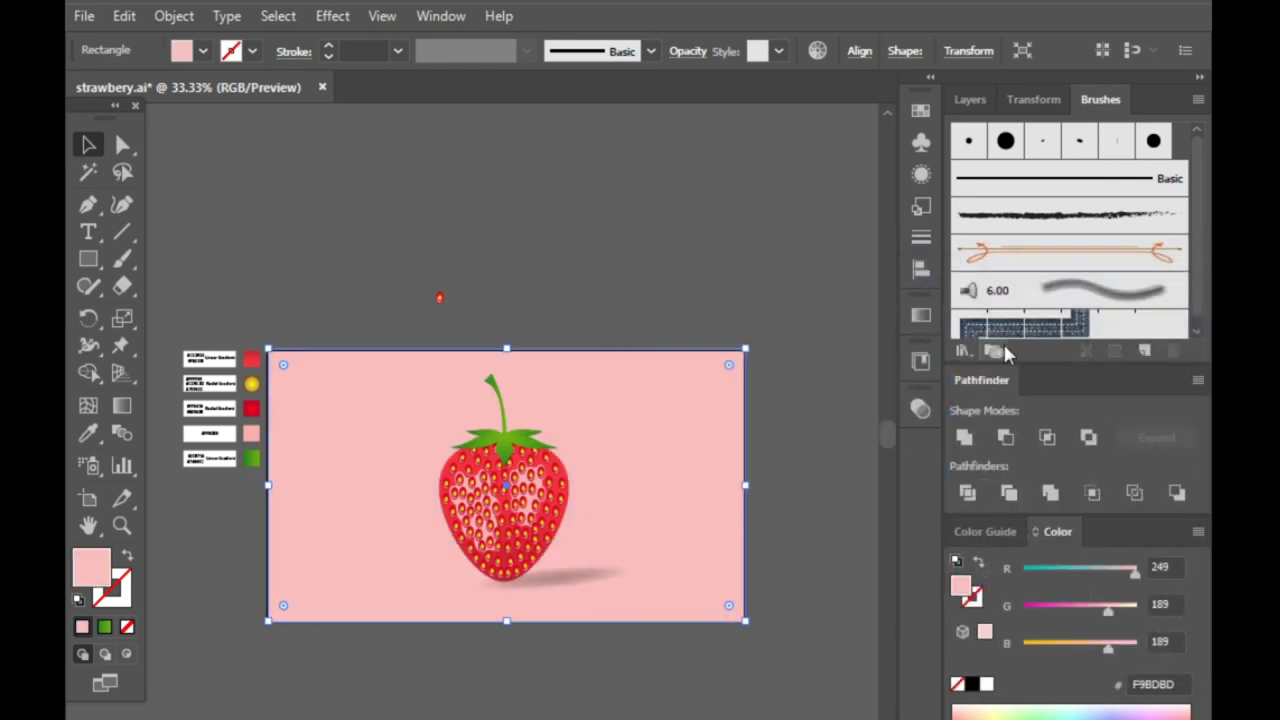
pyautogui.click(580, 288)
pyautogui.scroll(-1, 408, 486)
pyautogui.scroll(-1, 412, 488)
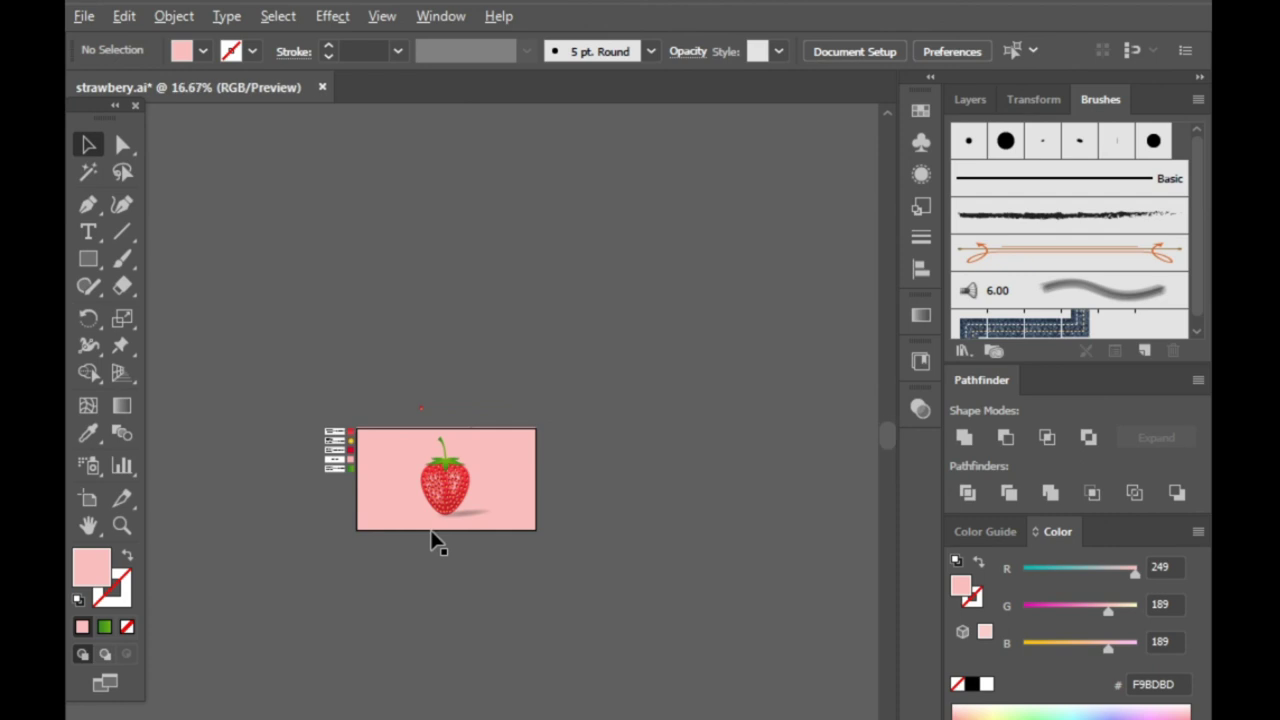
pyautogui.scroll(1, 432, 540)
pyautogui.scroll(1, 457, 543)
pyautogui.scroll(1, 466, 593)
pyautogui.scroll(-1, 466, 594)
pyautogui.scroll(1, 443, 622)
pyautogui.scroll(-2, 439, 617)
pyautogui.scroll(2, 439, 617)
pyautogui.scroll(-2, 439, 617)
pyautogui.scroll(1, 439, 617)
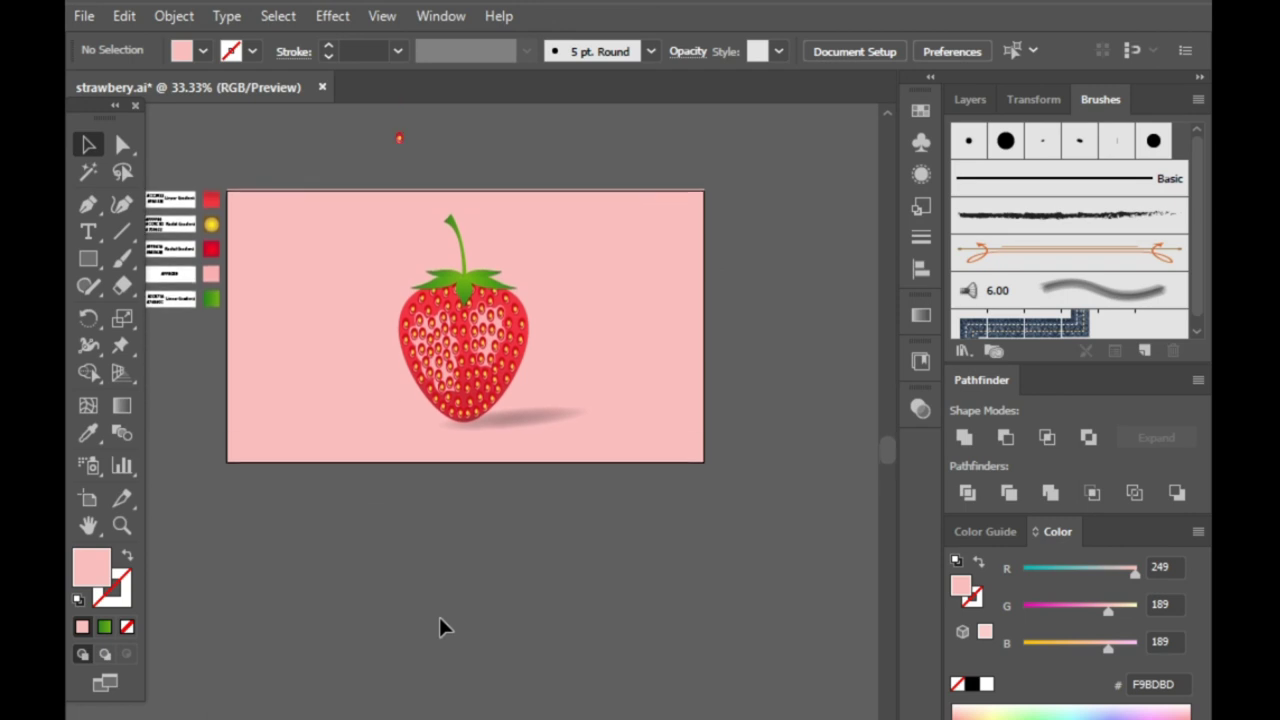
pyautogui.scroll(1, 439, 617)
# - Recolour the background rectangle's fill to cream #F7EDBF
pyautogui.click(291, 491)
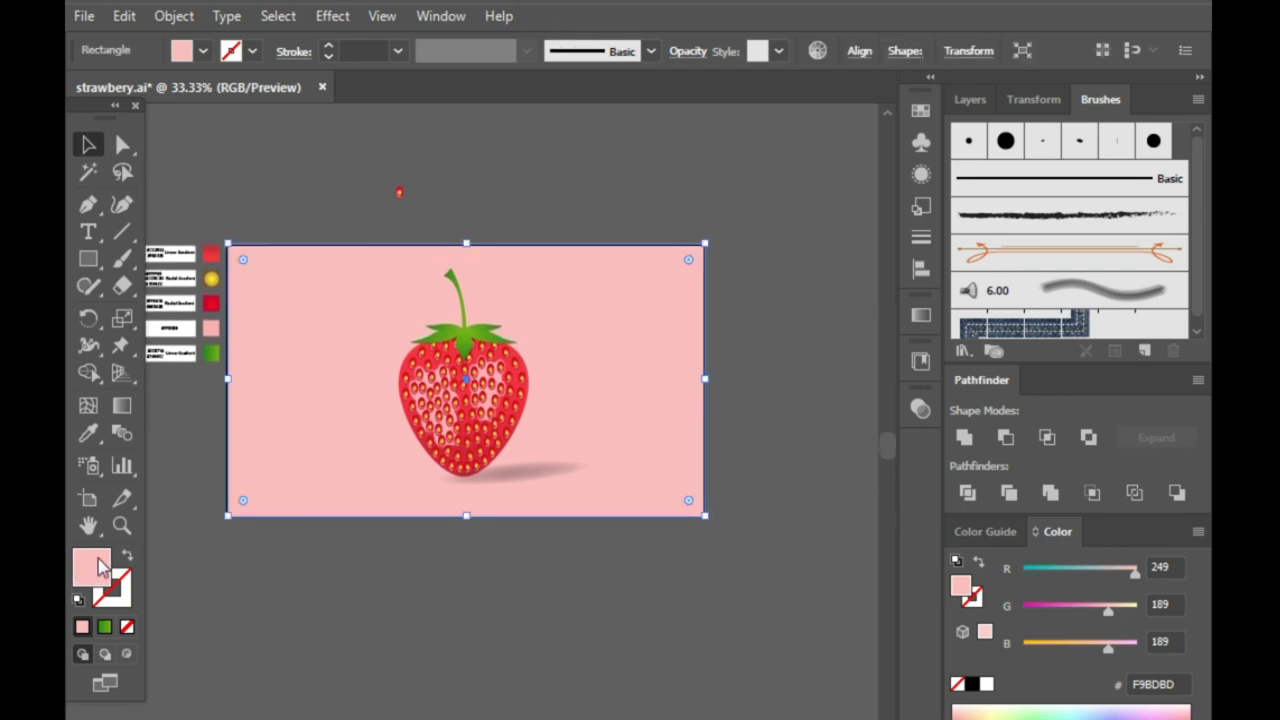
pyautogui.doubleClick(92, 567)
pyautogui.click(950, 576)
pyautogui.moveTo(952, 576); pyautogui.dragTo(952, 572)
pyautogui.click(1153, 326)
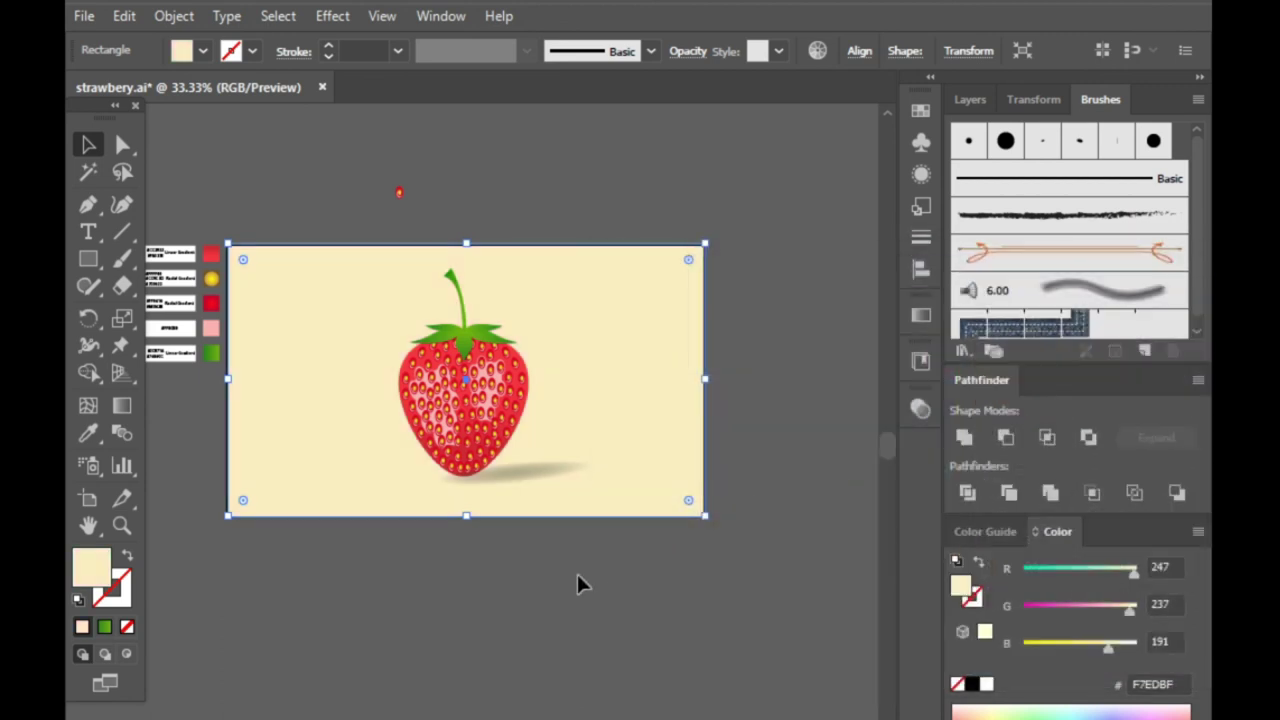
pyautogui.click(568, 578)
pyautogui.scroll(-2, 496, 604)
pyautogui.scroll(2, 466, 570)
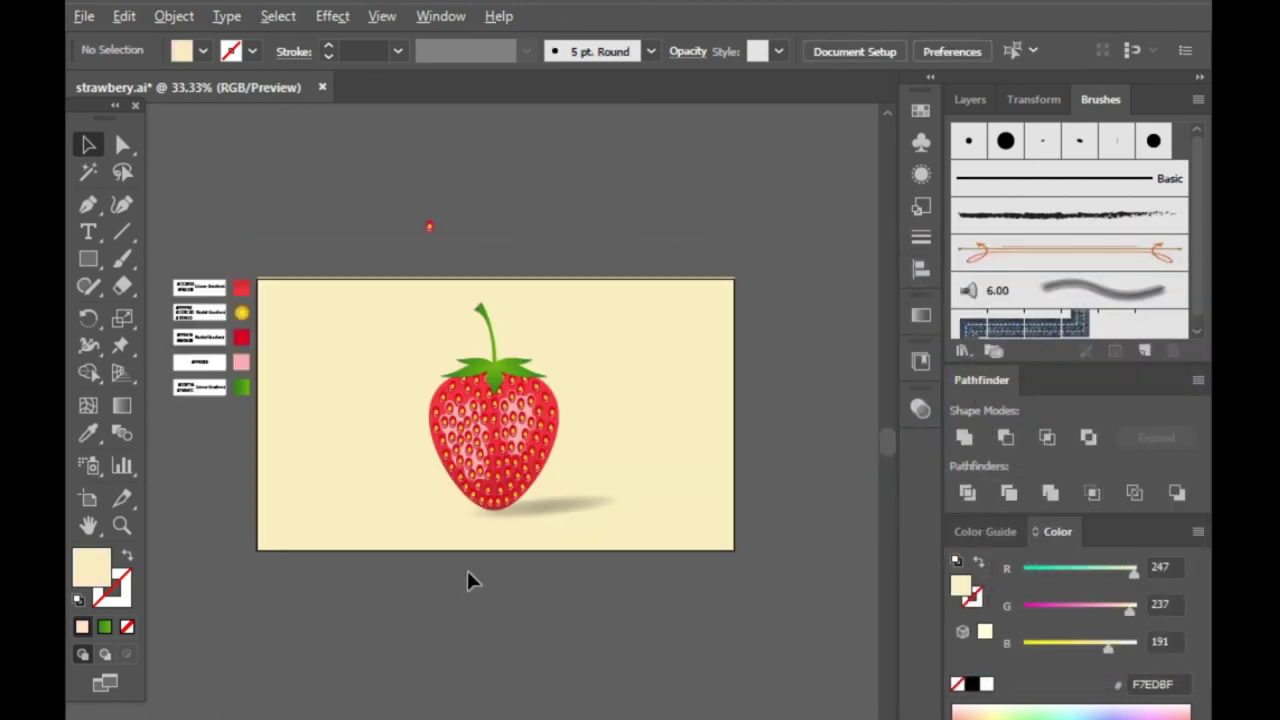